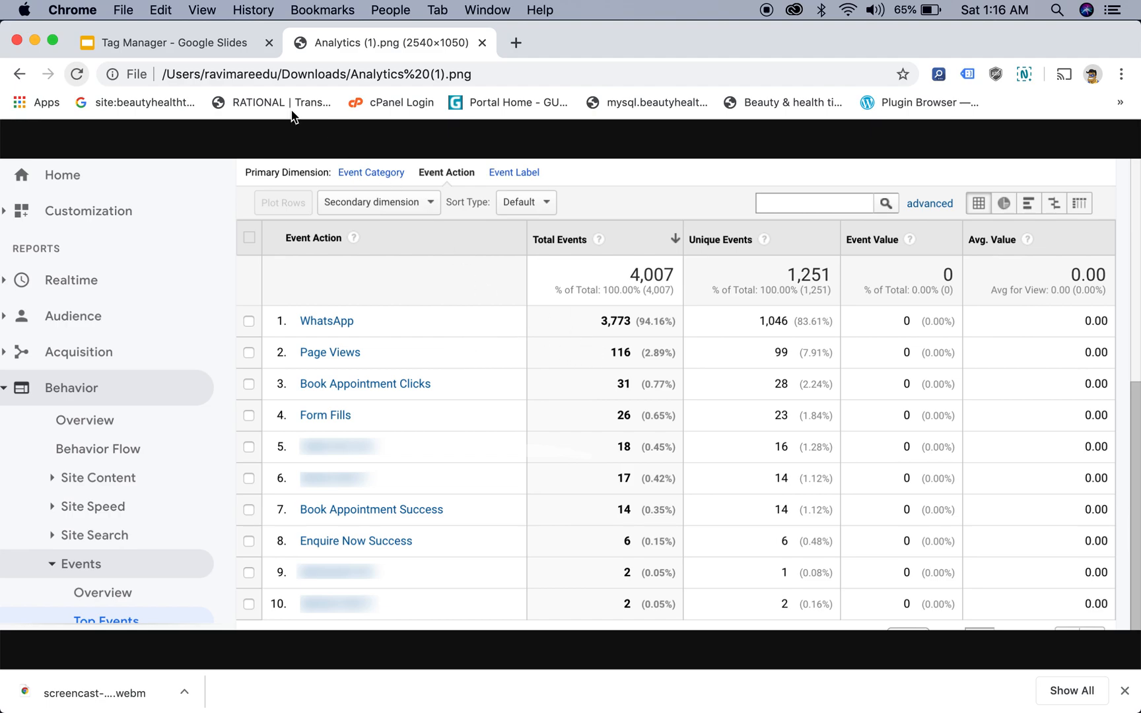
Open the website itips.in in a new browser tab and look over its home page
left_click(216, 41)
left_click(369, 43)
left_click(516, 52)
type("itips.in")
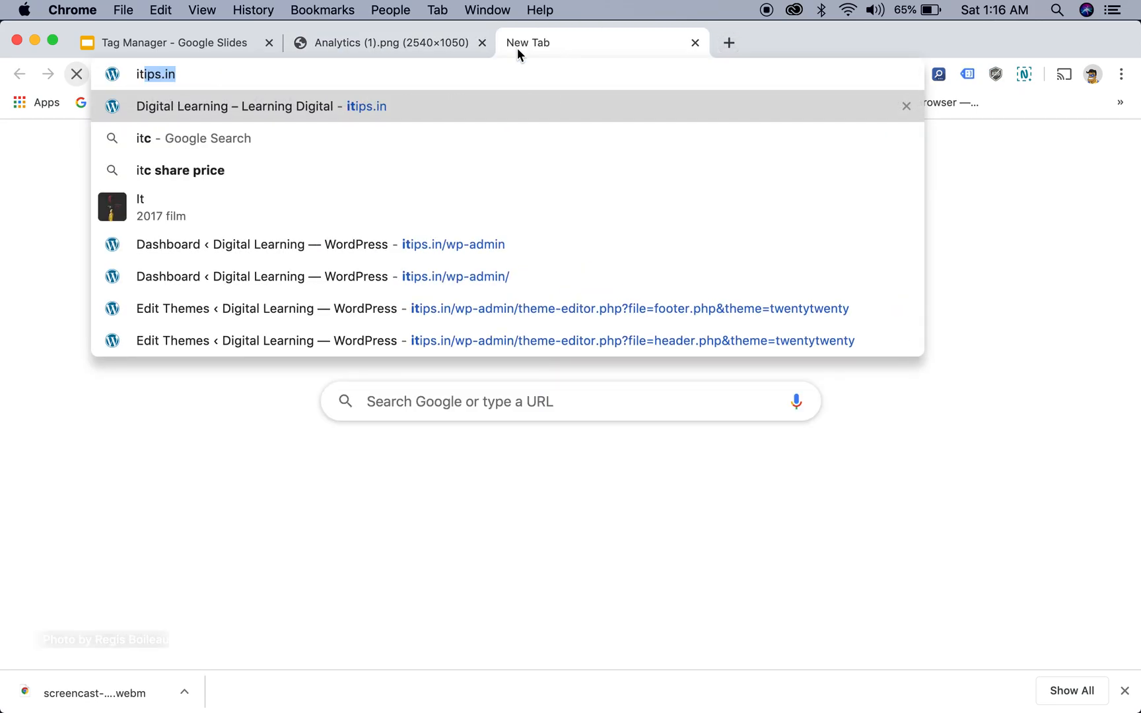
key("Return")
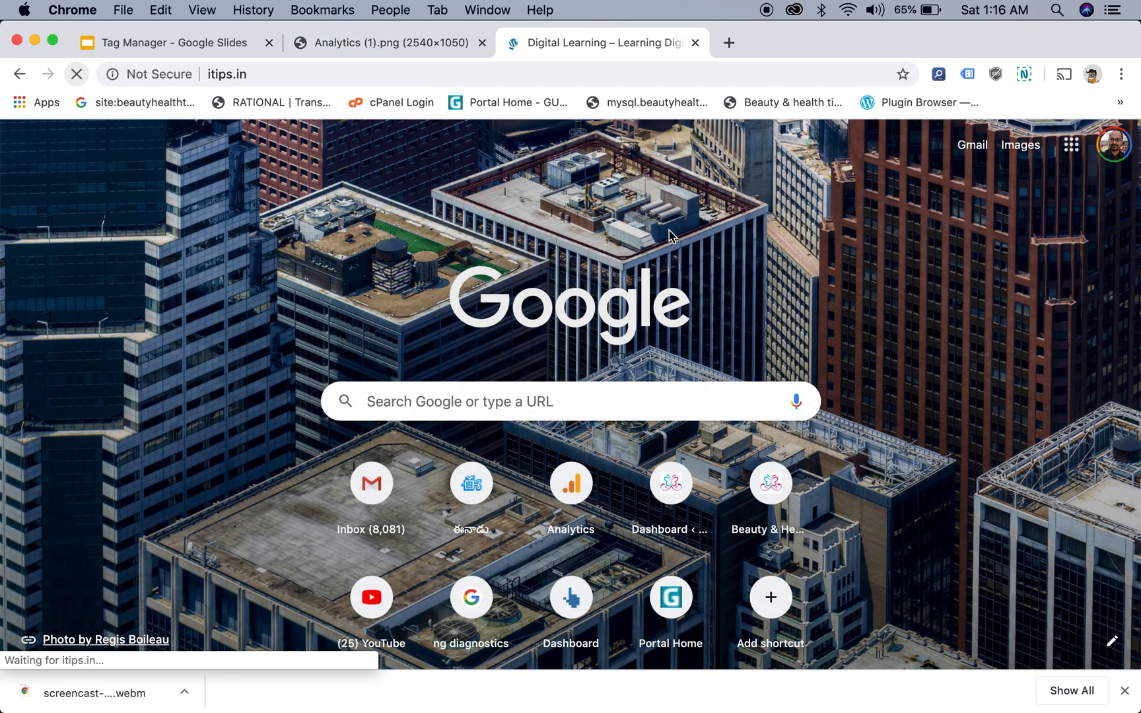
scroll(487, 353, "down", 10)
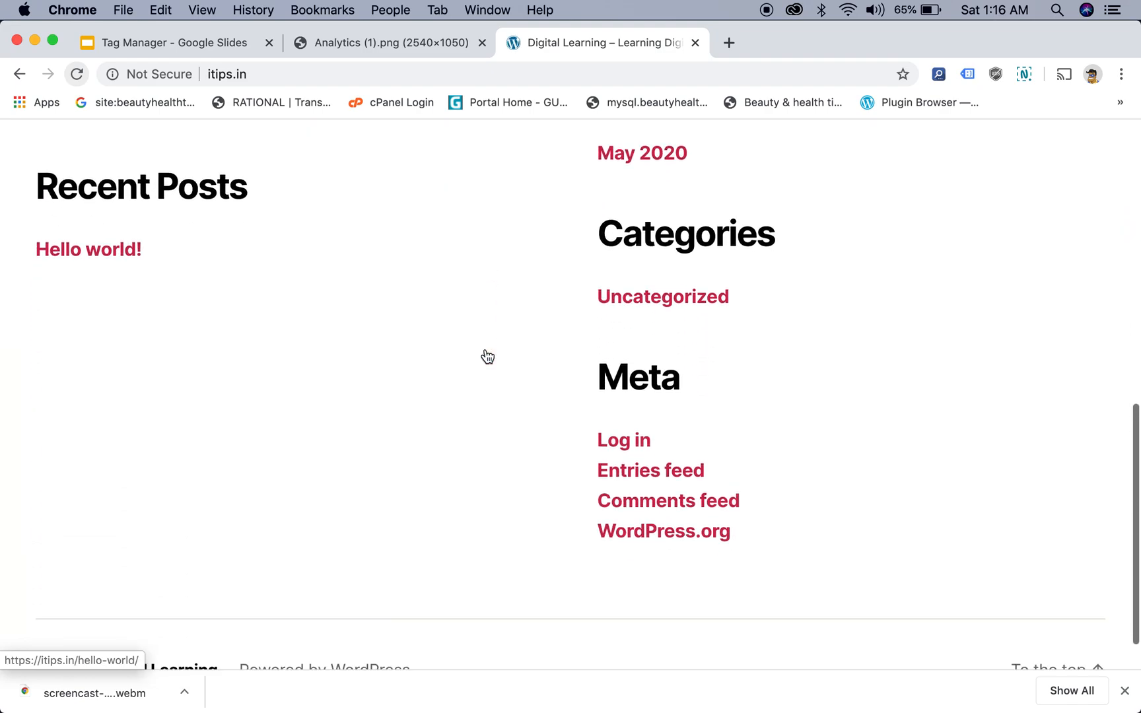
scroll(486, 354, "up", 10)
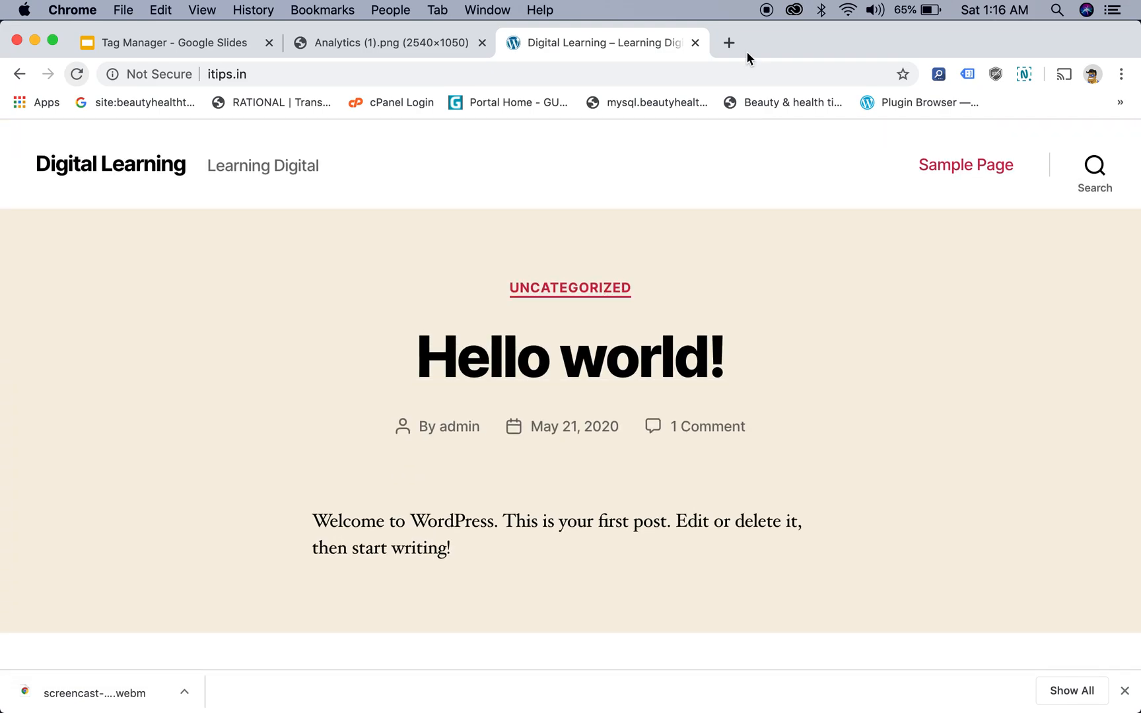
Open tagmanager.google.com in a separate browser tab and look through the list of existing accounts
left_click(729, 42)
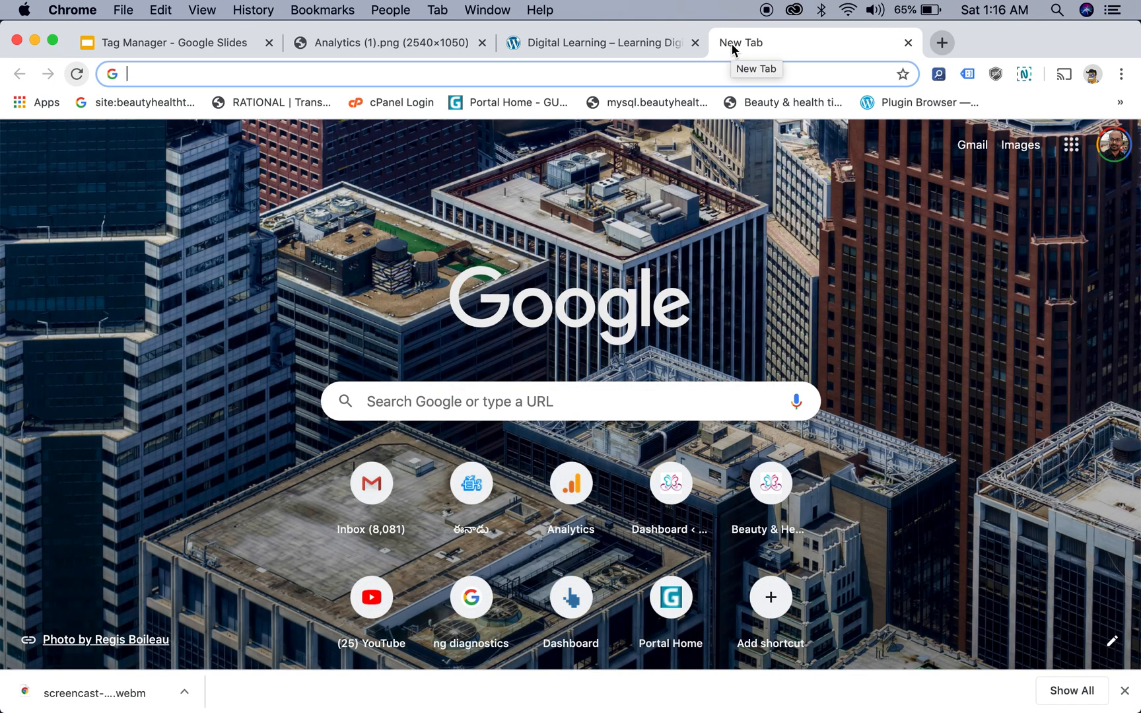
type("tagmanager.google.com")
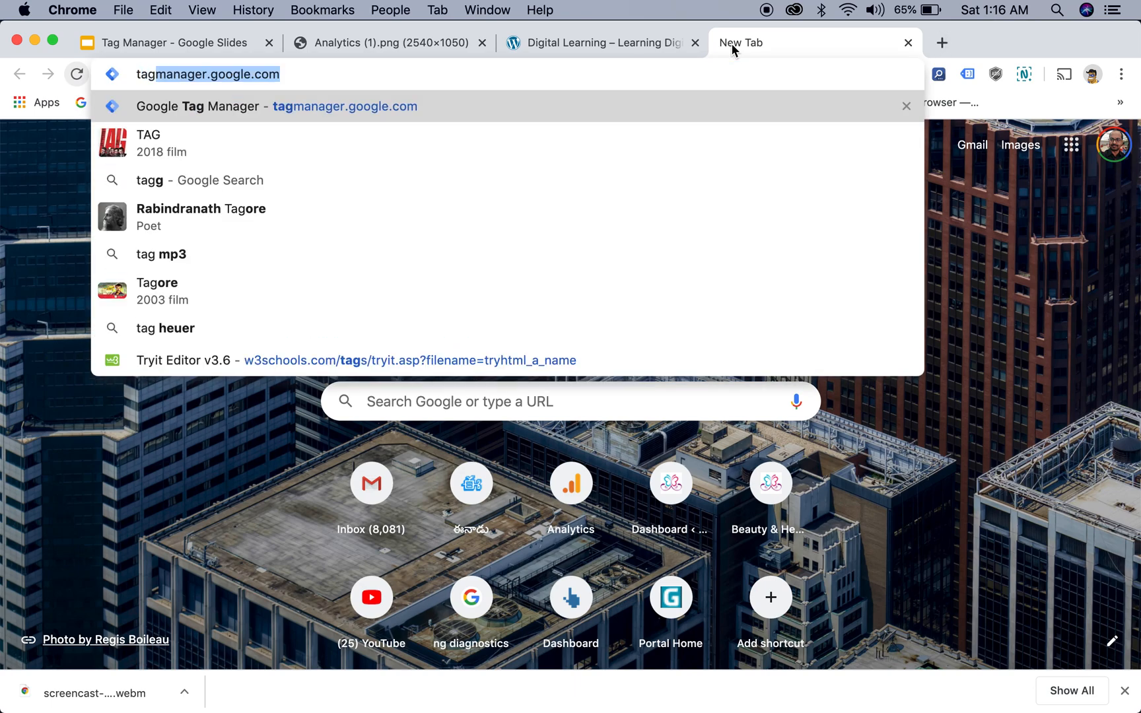
key("Return")
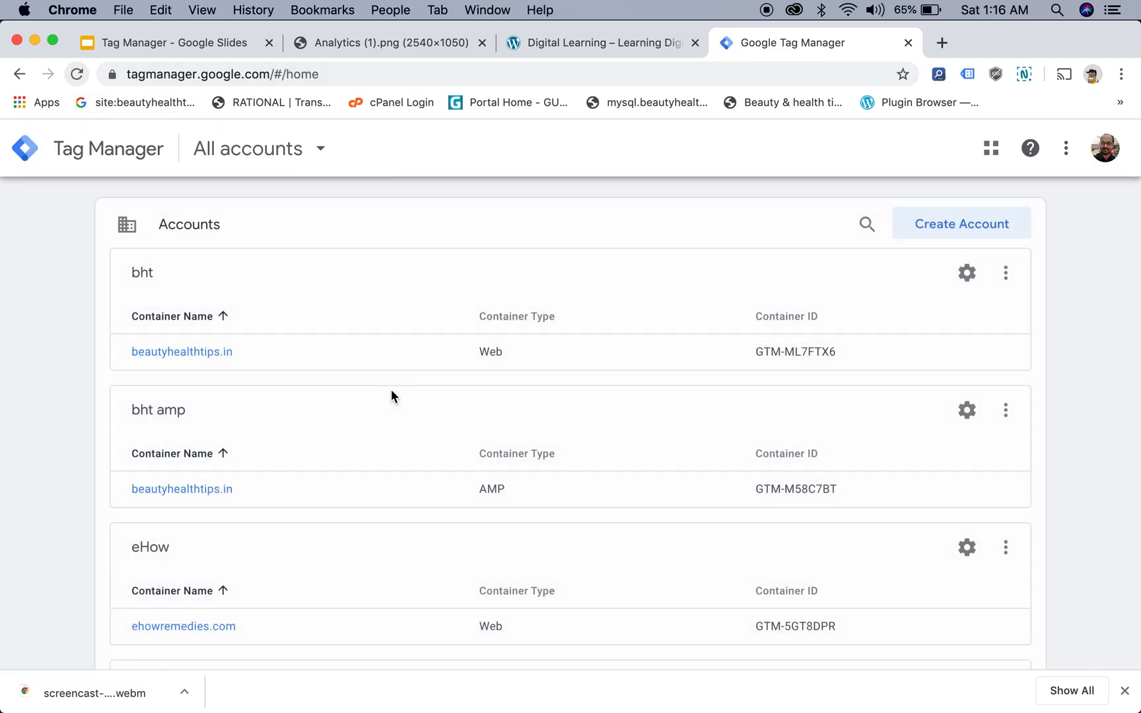
scroll(392, 395, "down", 15)
scroll(391, 396, "up", 15)
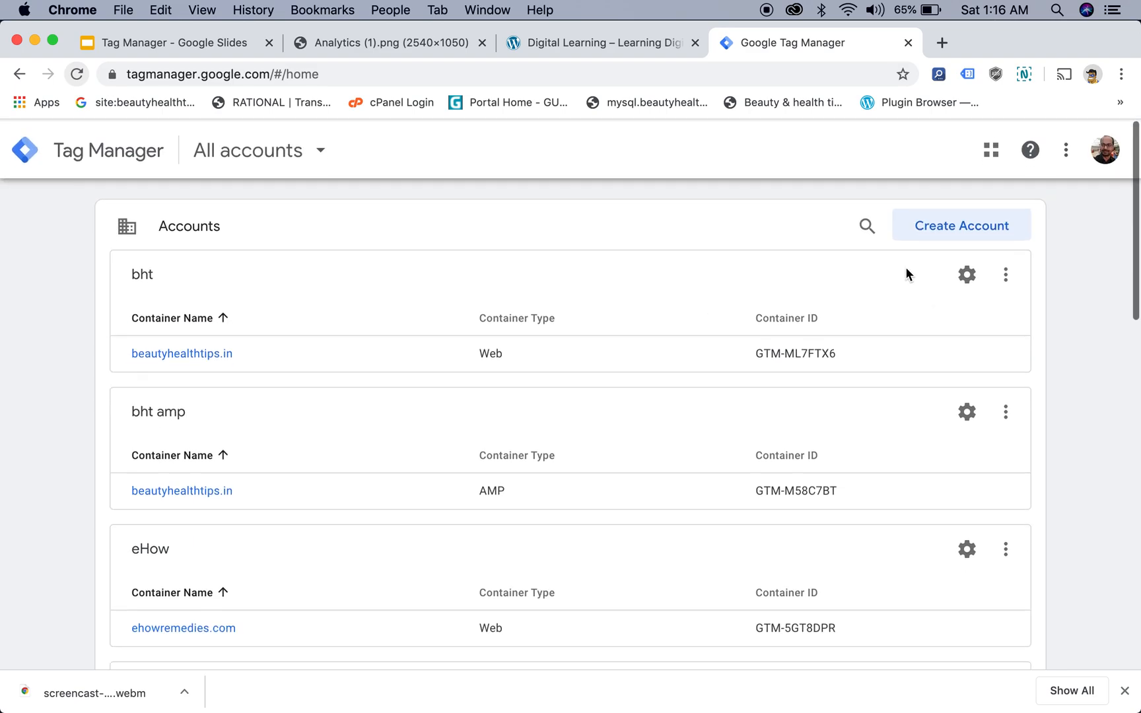
Start a new Tag Manager account, name it itips and set its country to India
left_click(935, 228)
left_click(668, 43)
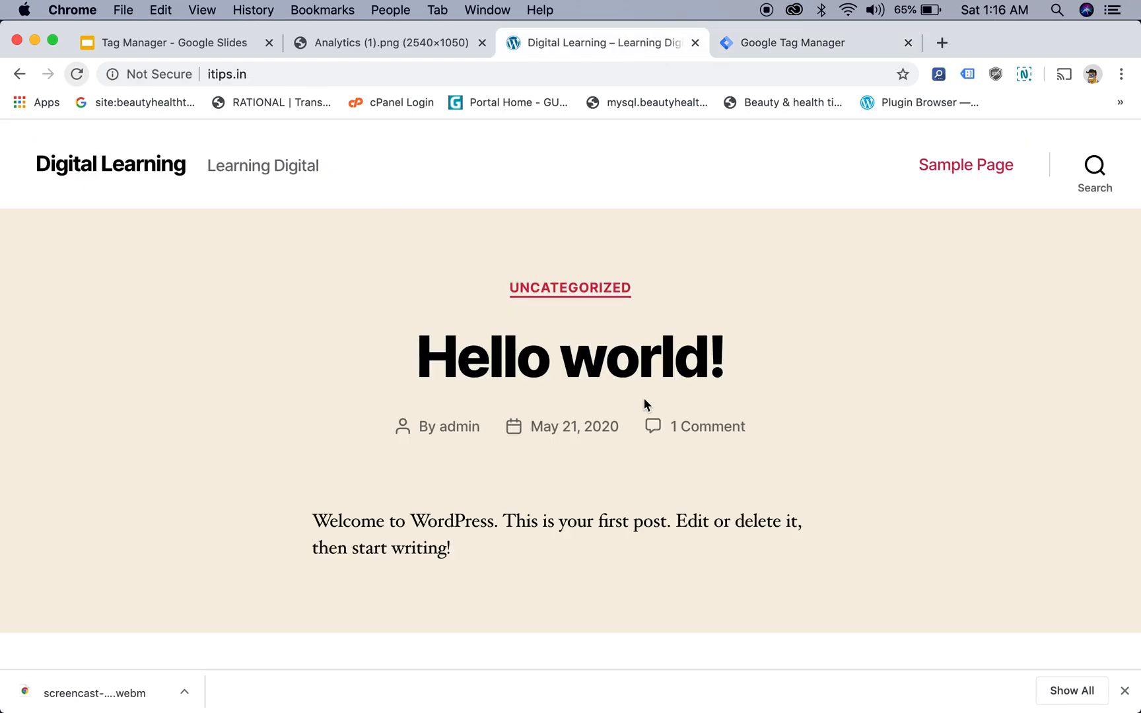
left_click(827, 43)
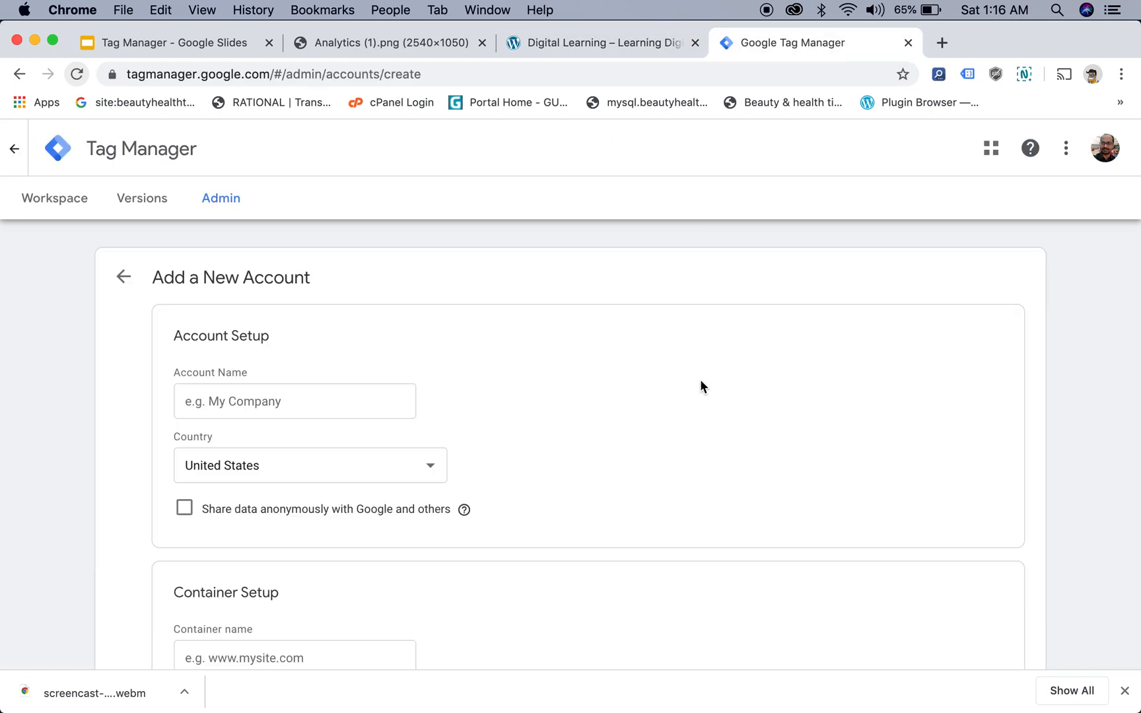
left_click(311, 404)
type("itips")
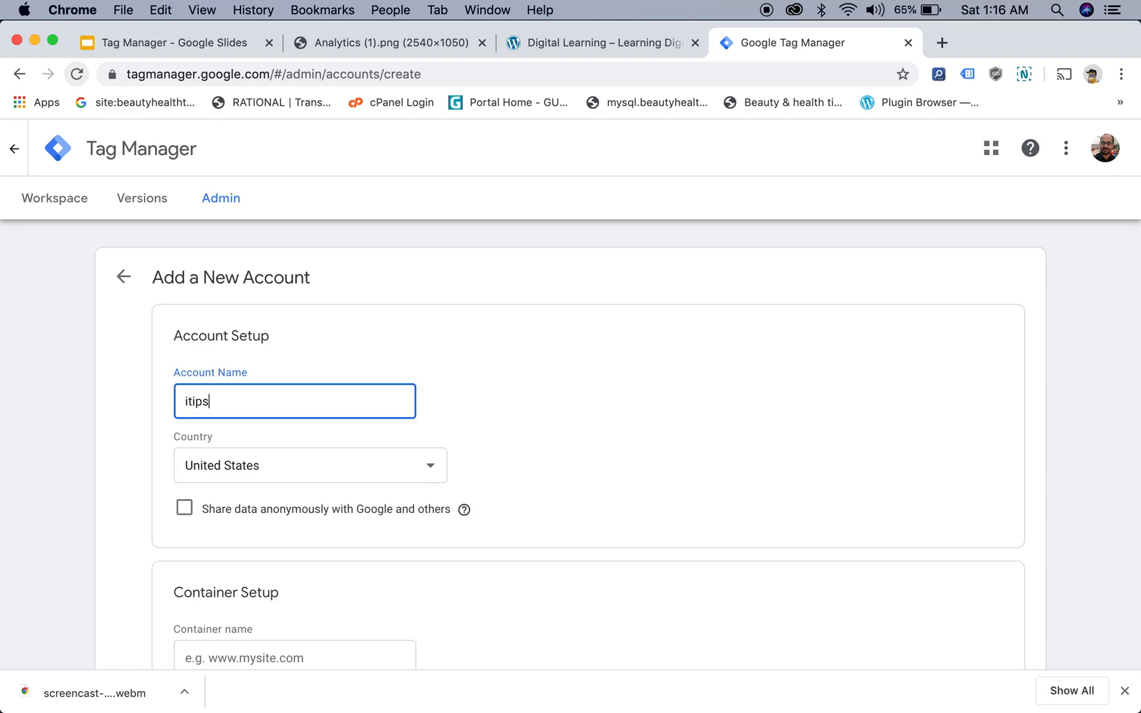
scroll(565, 460, "down", 5)
left_click(395, 292)
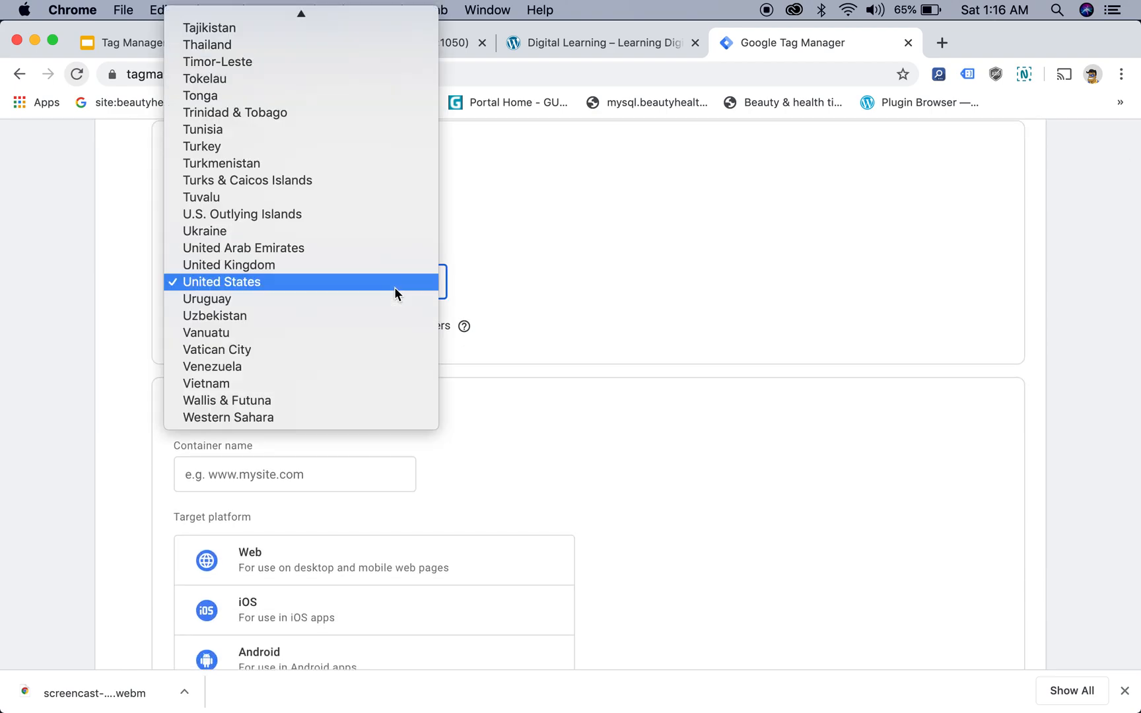
type("in")
left_click(272, 117)
Set up the account's container with the name itips.in and Web as the target platform
scroll(139, 420, "down", 3)
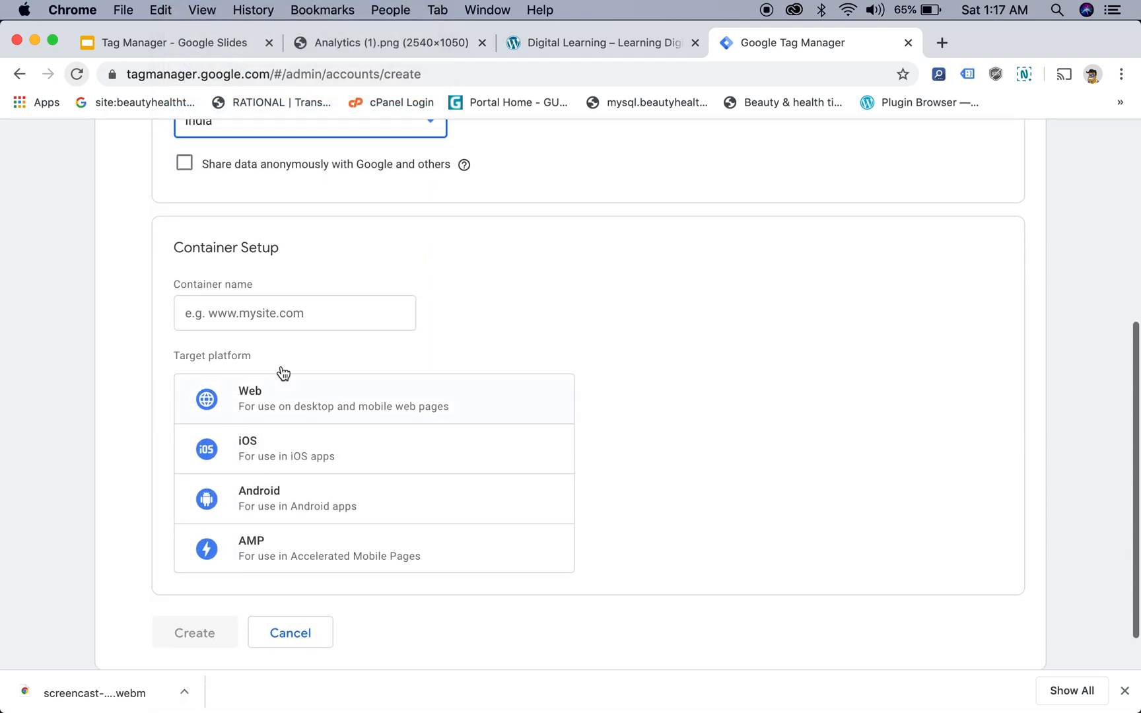
left_click(317, 310)
type("itips")
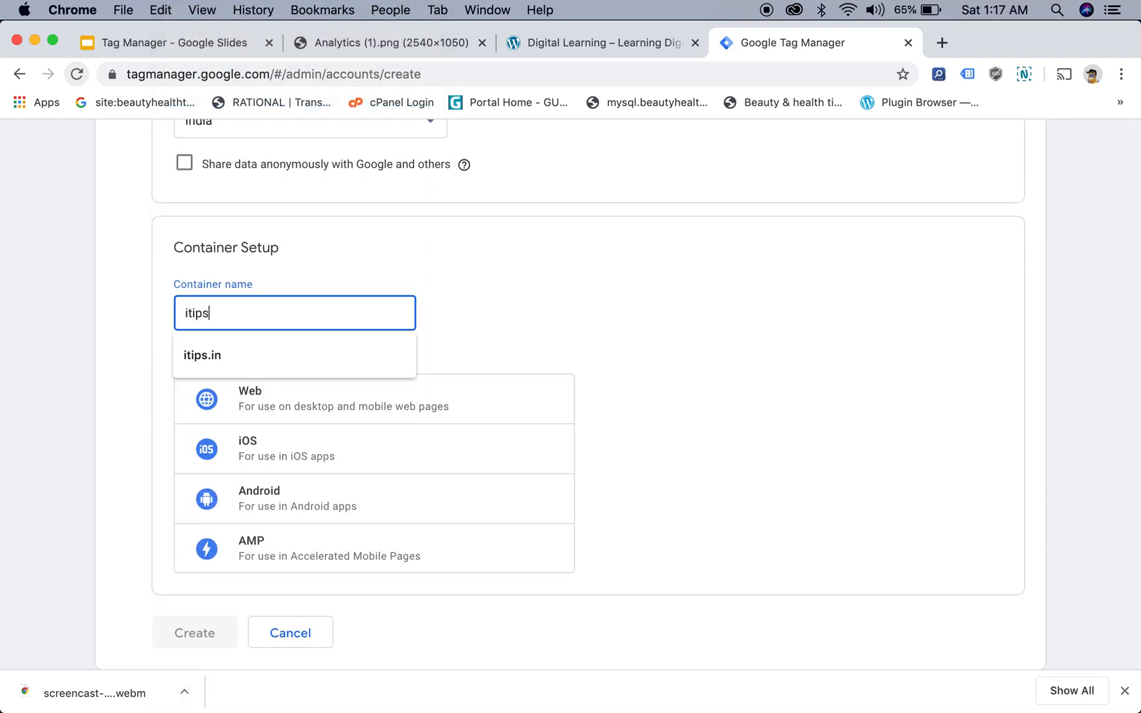
type(".in")
scroll(726, 362, "up", 5)
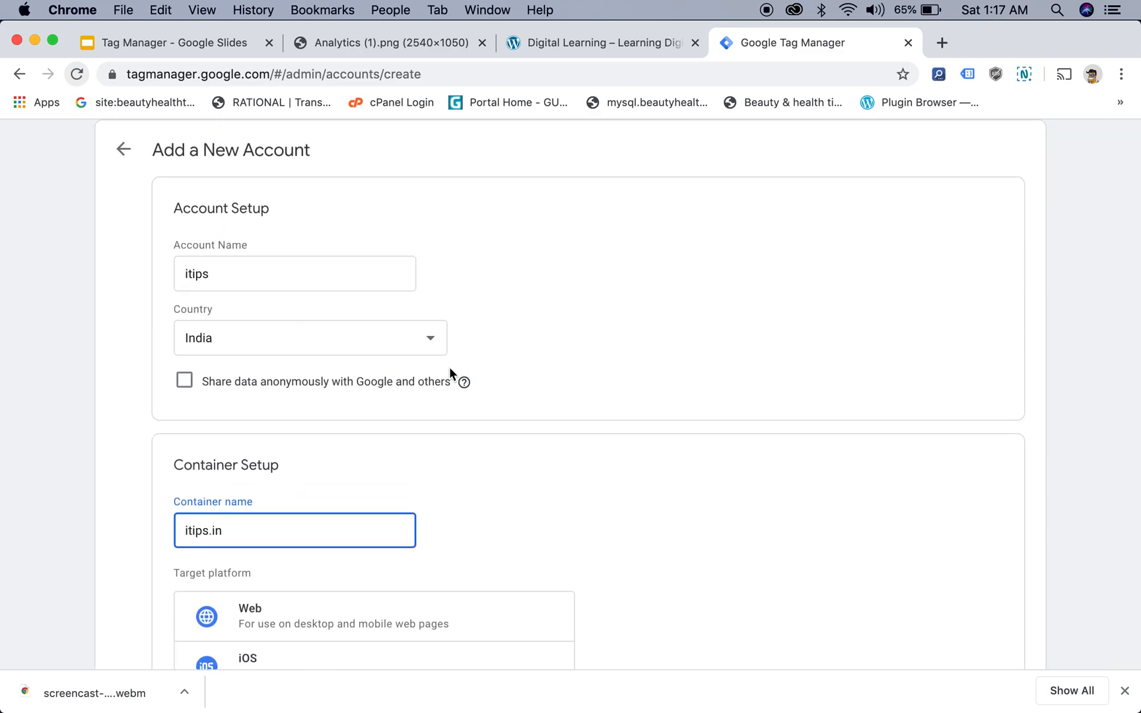
scroll(451, 366, "down", 3)
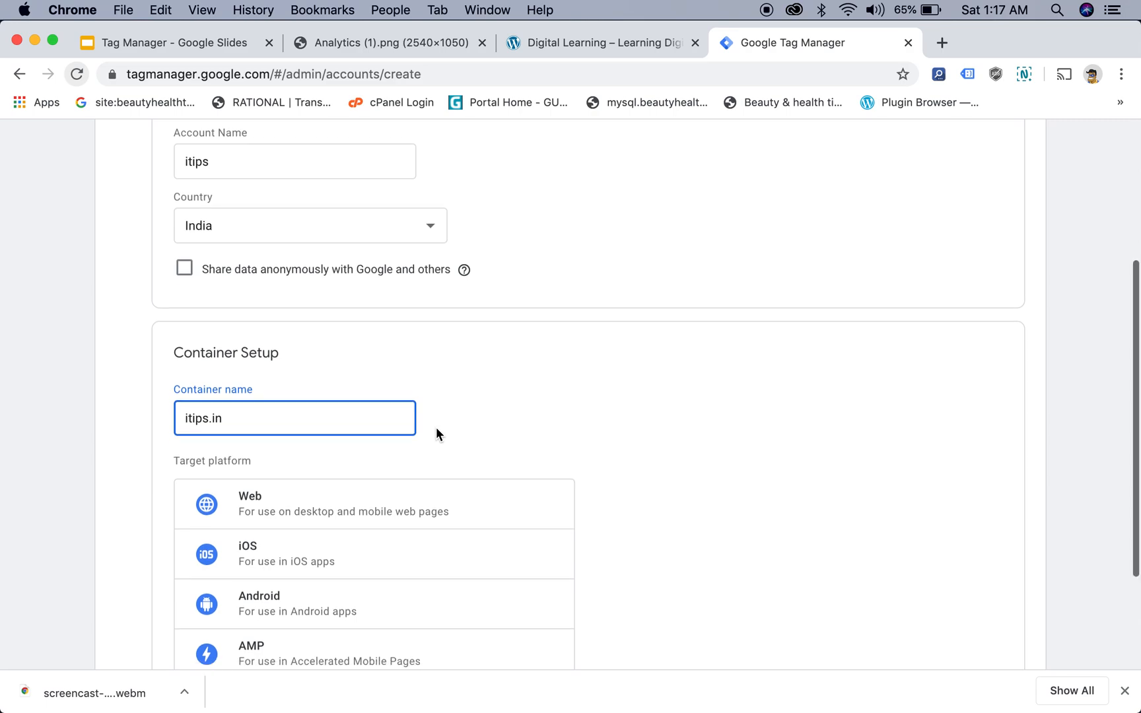
scroll(436, 433, "down", 2)
left_click(332, 417)
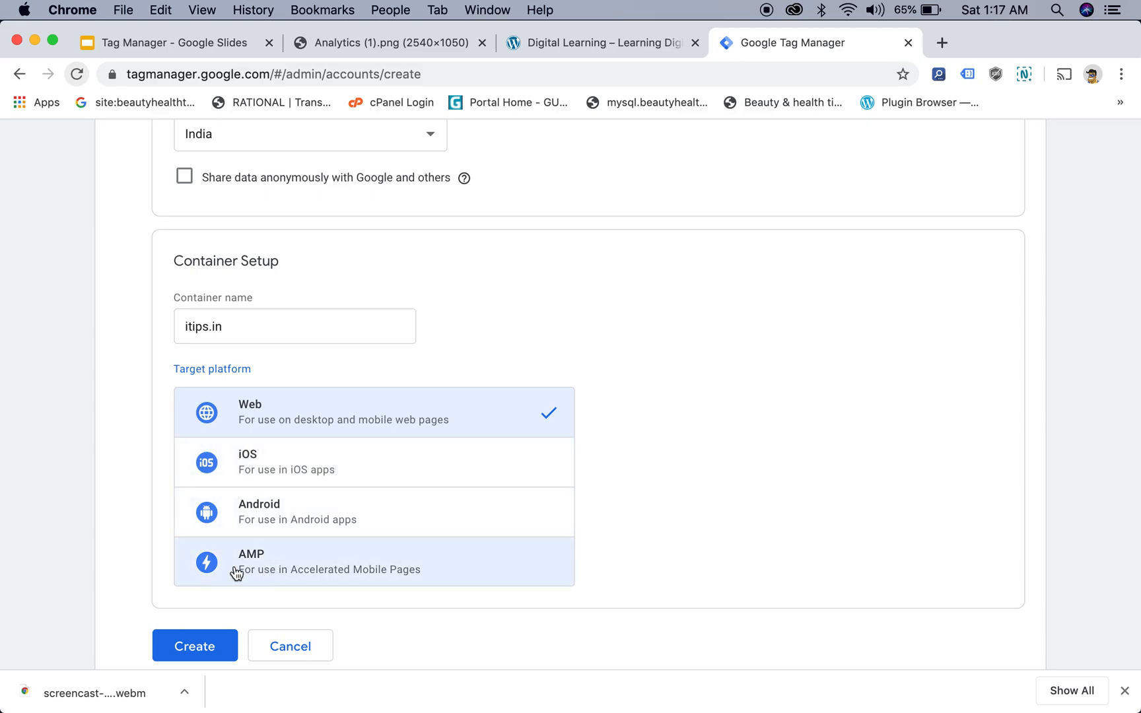
Create the account and container and accept the Google Tag Manager Terms of Service Agreement
scroll(121, 541, "down", 2)
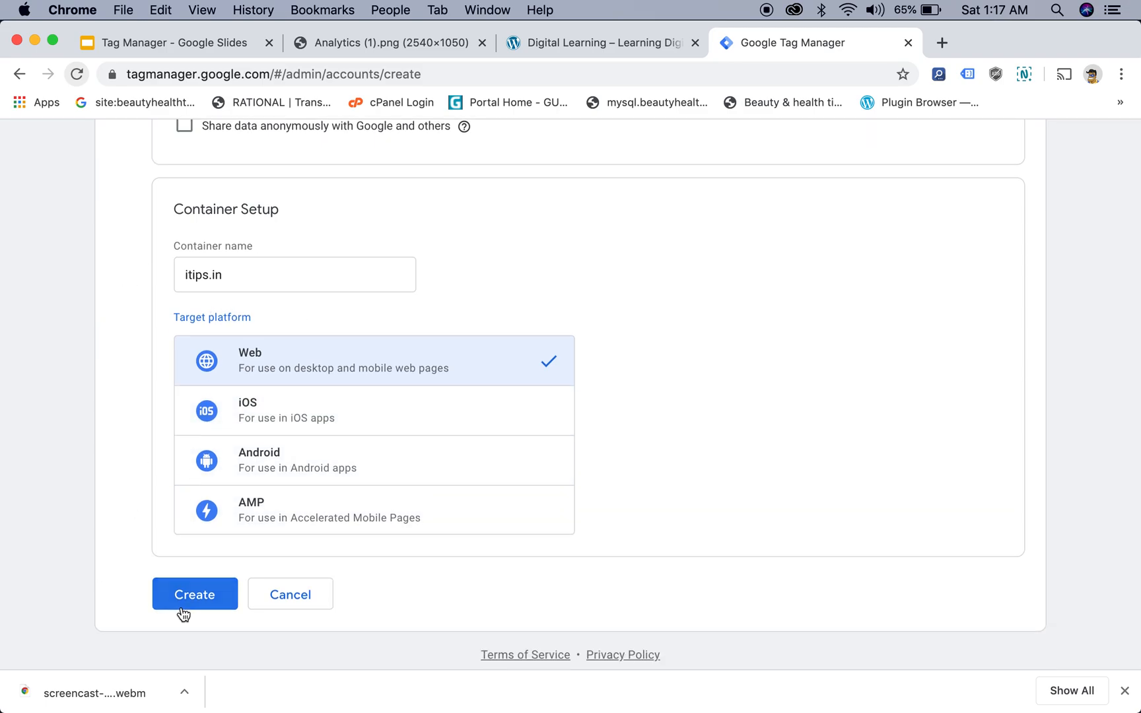
left_click(183, 605)
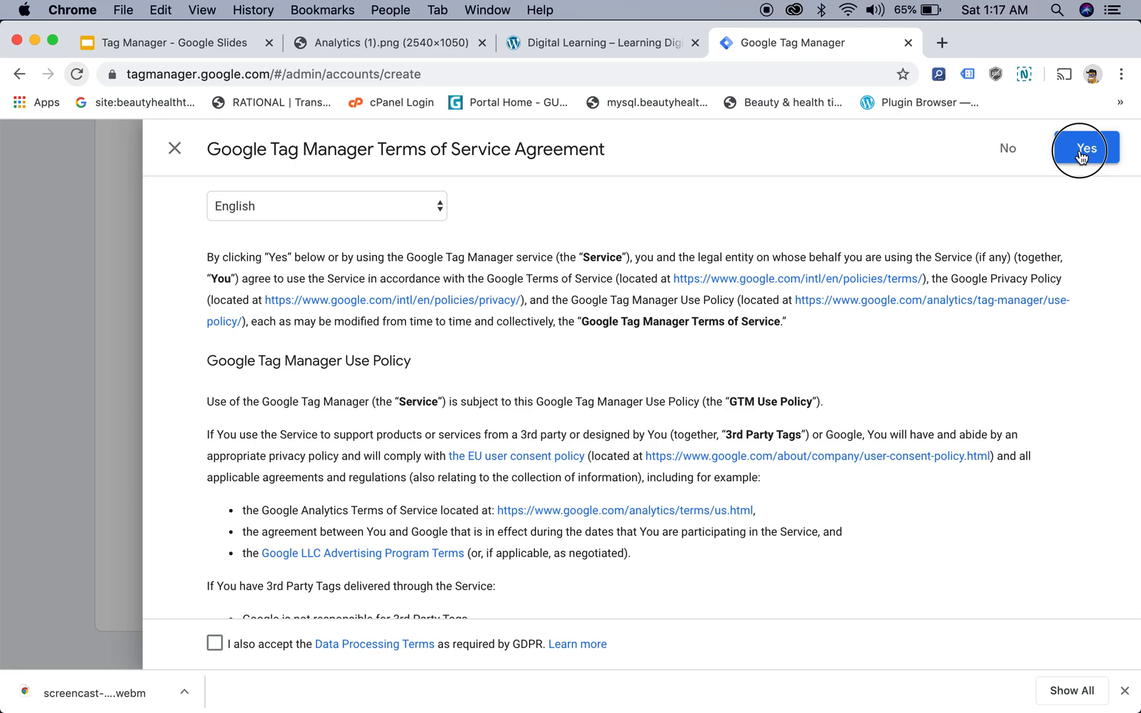
left_click(1086, 149)
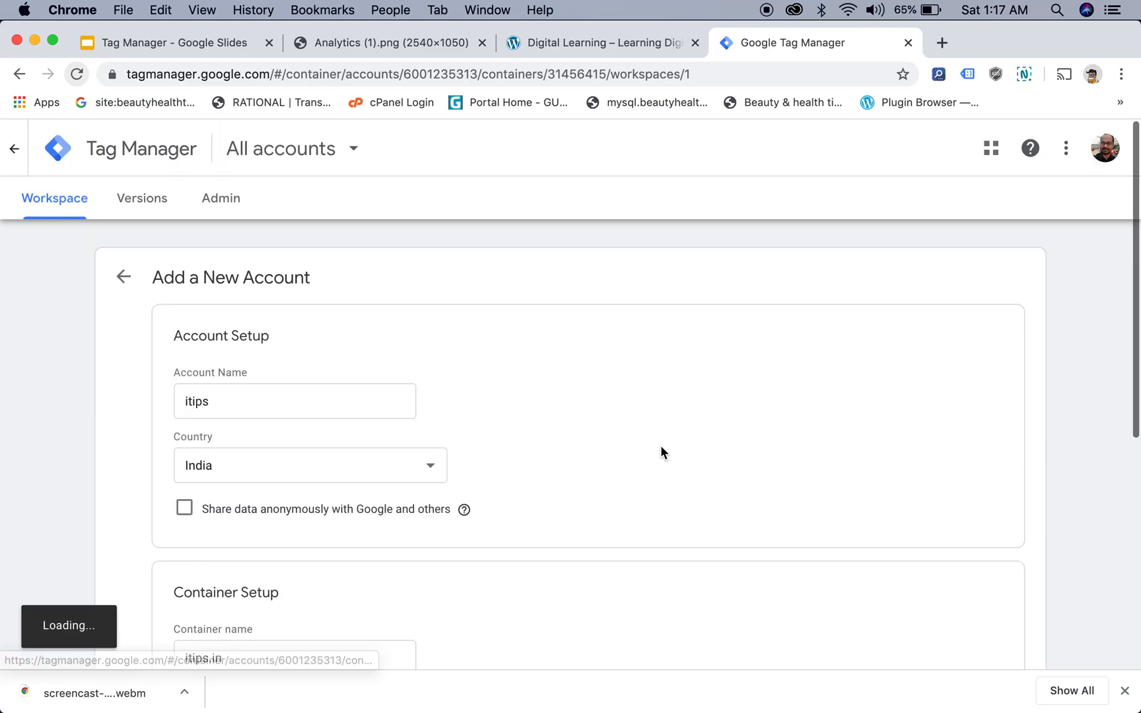
Examine the two Google Tag Manager installation snippets, one for the head and one for the body of the page
scroll(585, 433, "down", 2)
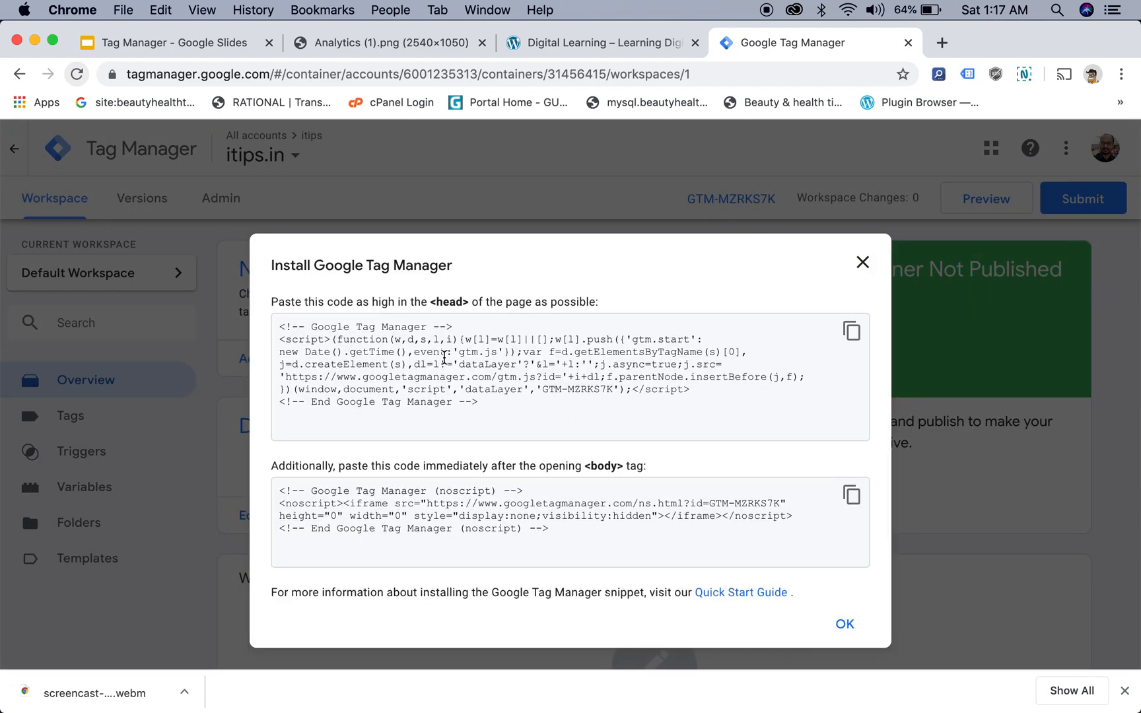
left_click_drag(275, 322, 515, 407)
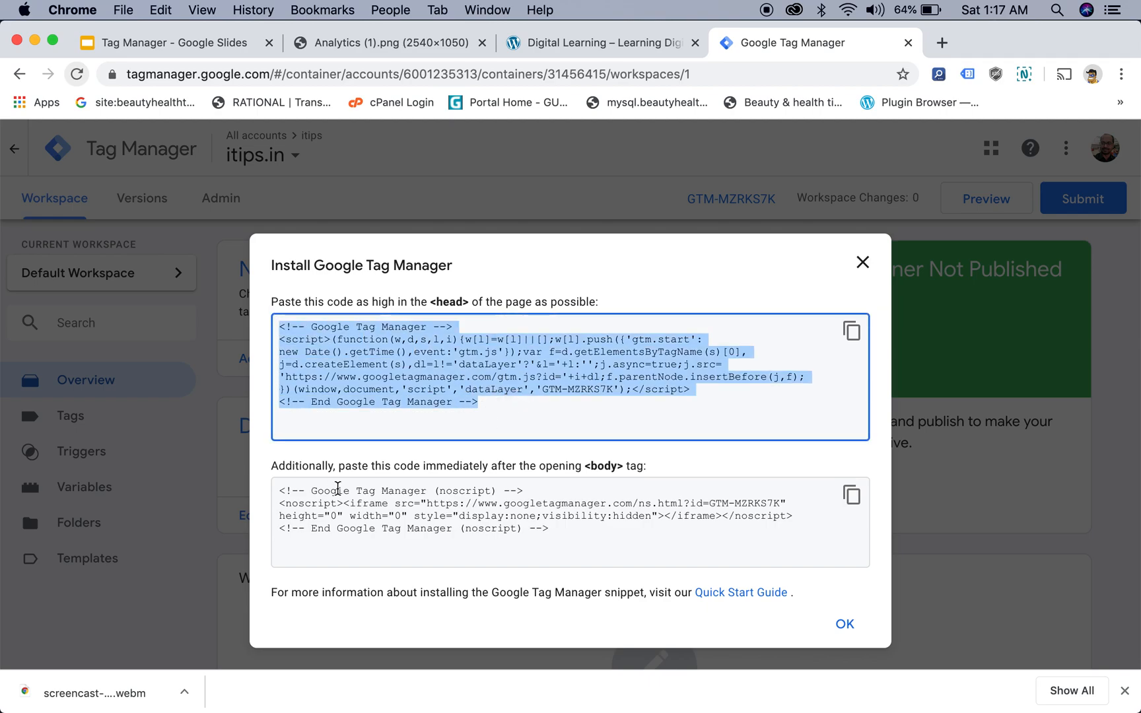
left_click_drag(276, 488, 575, 540)
left_click(595, 545)
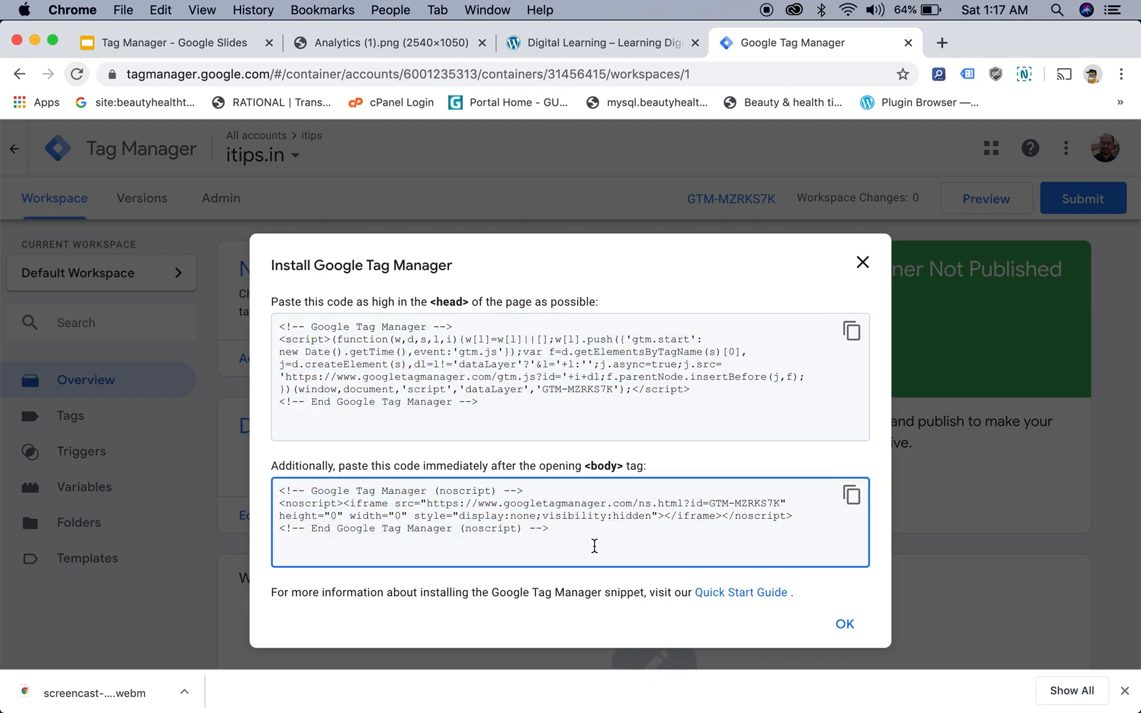
scroll(589, 414, "up", 1)
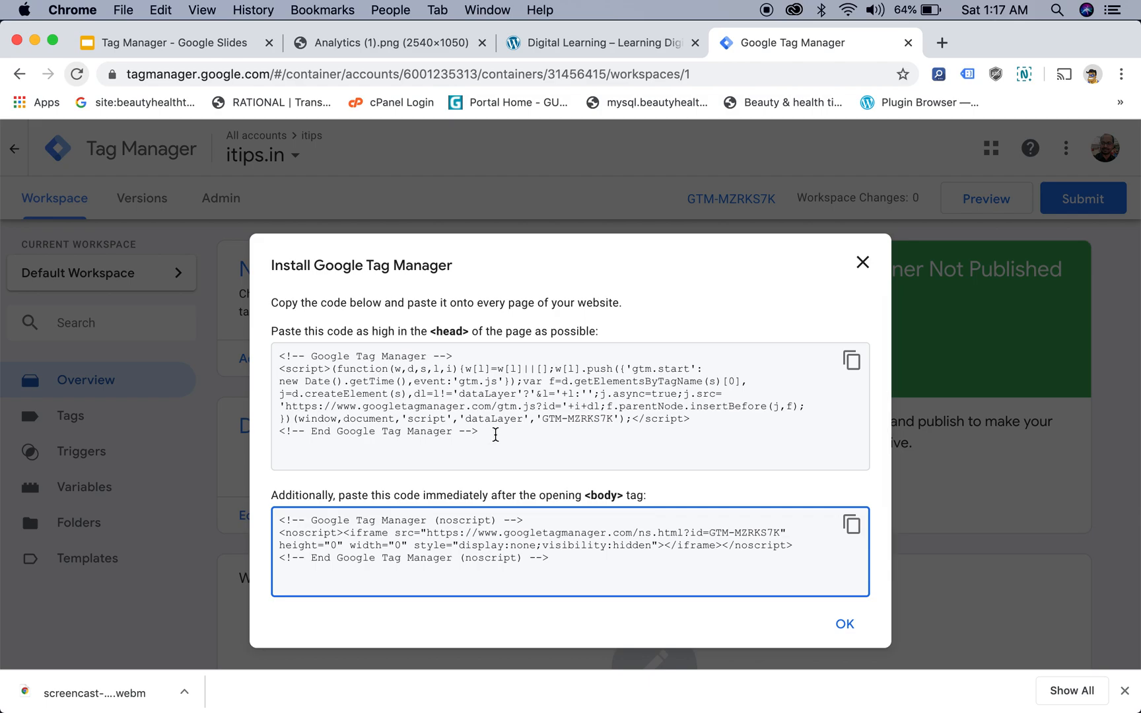
left_click_drag(284, 354, 507, 442)
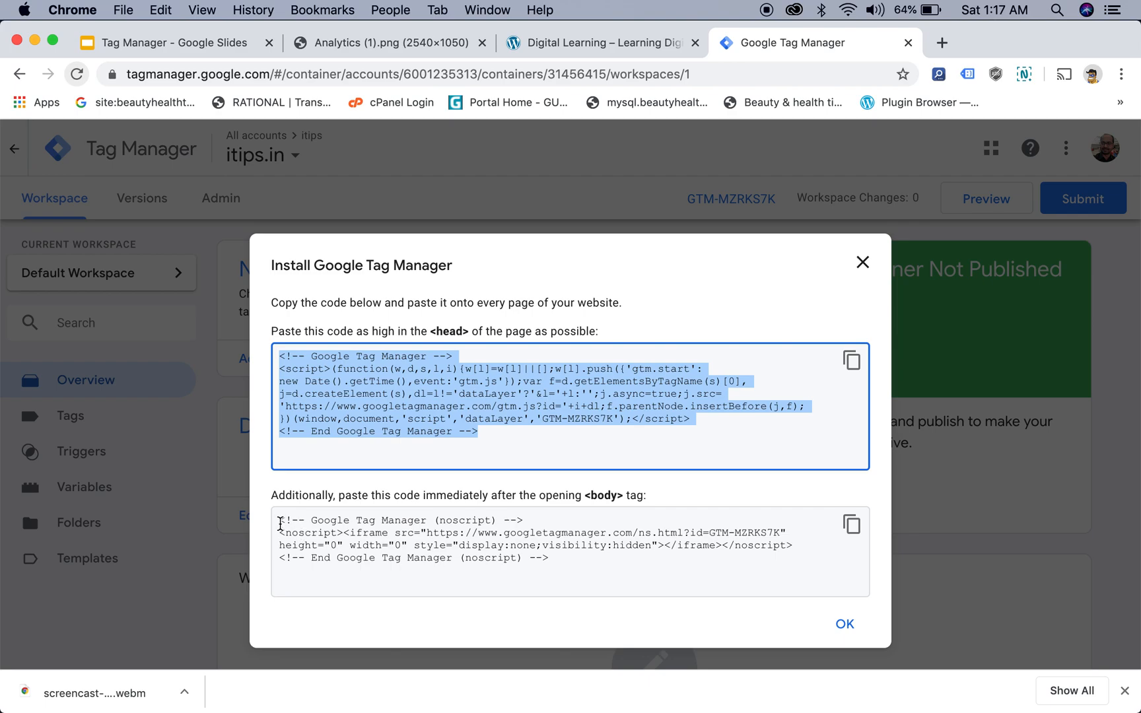
left_click_drag(278, 518, 575, 565)
left_click(578, 568)
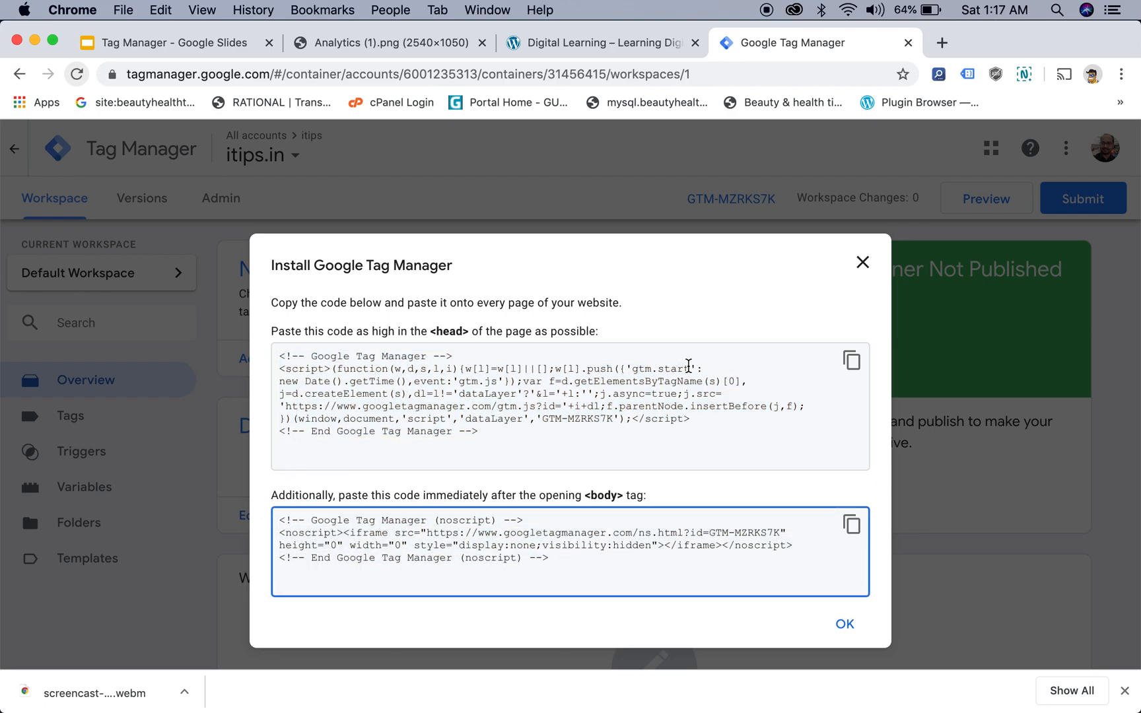
Go to itips.in/wp-admin and log in to the WordPress dashboard with the prefilled credentials
left_click(610, 41)
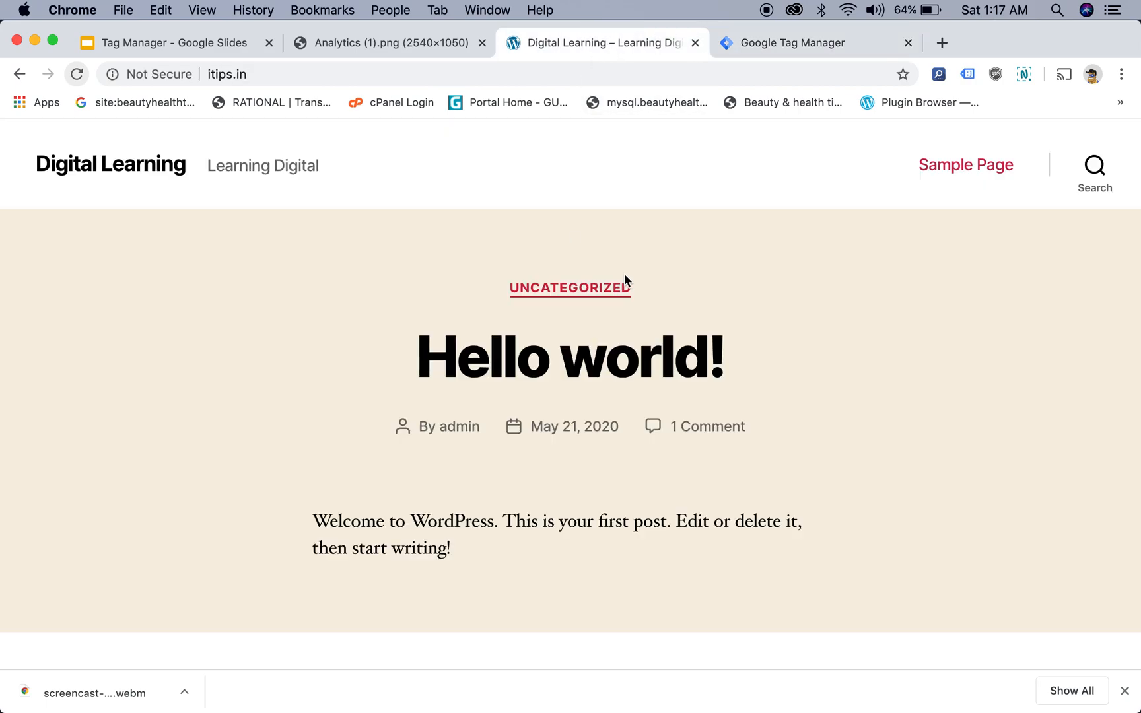
left_click(267, 68)
left_click(267, 69)
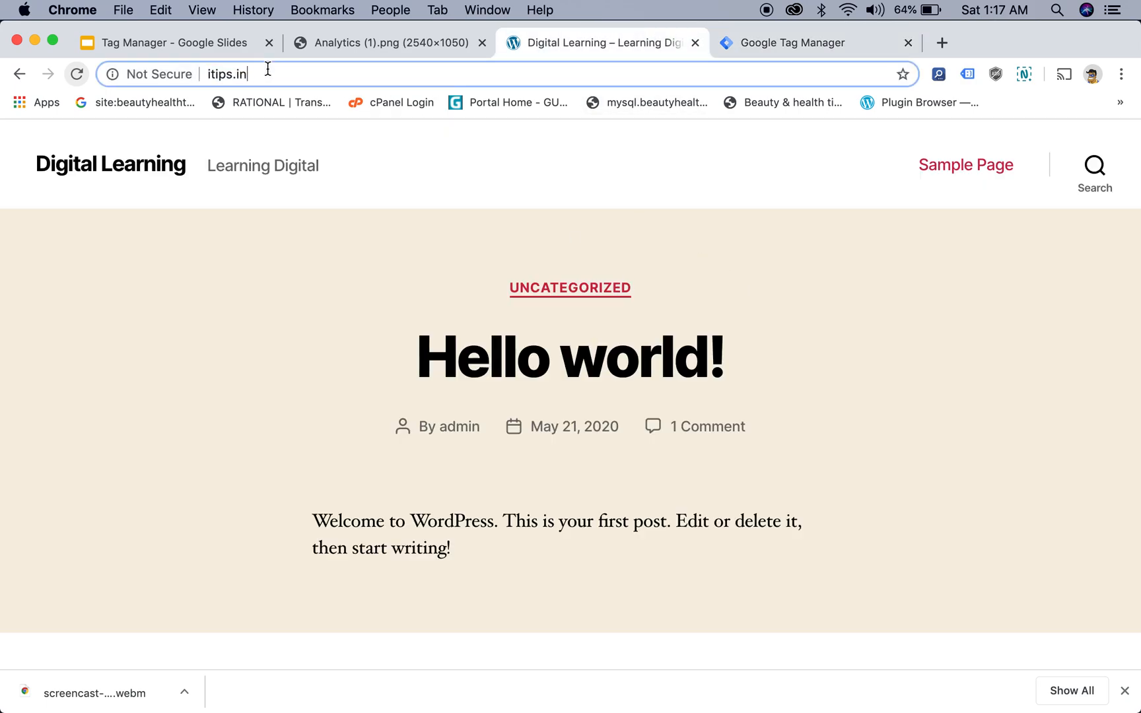
type("/wp-admin")
key("Return")
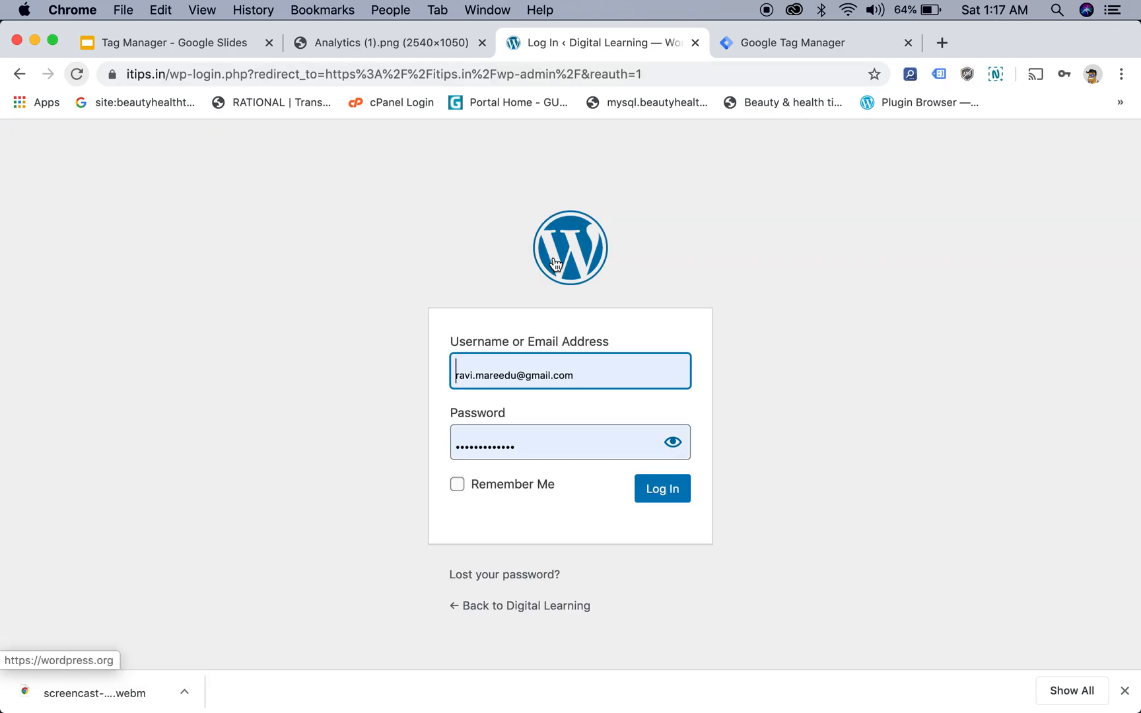
left_click(683, 488)
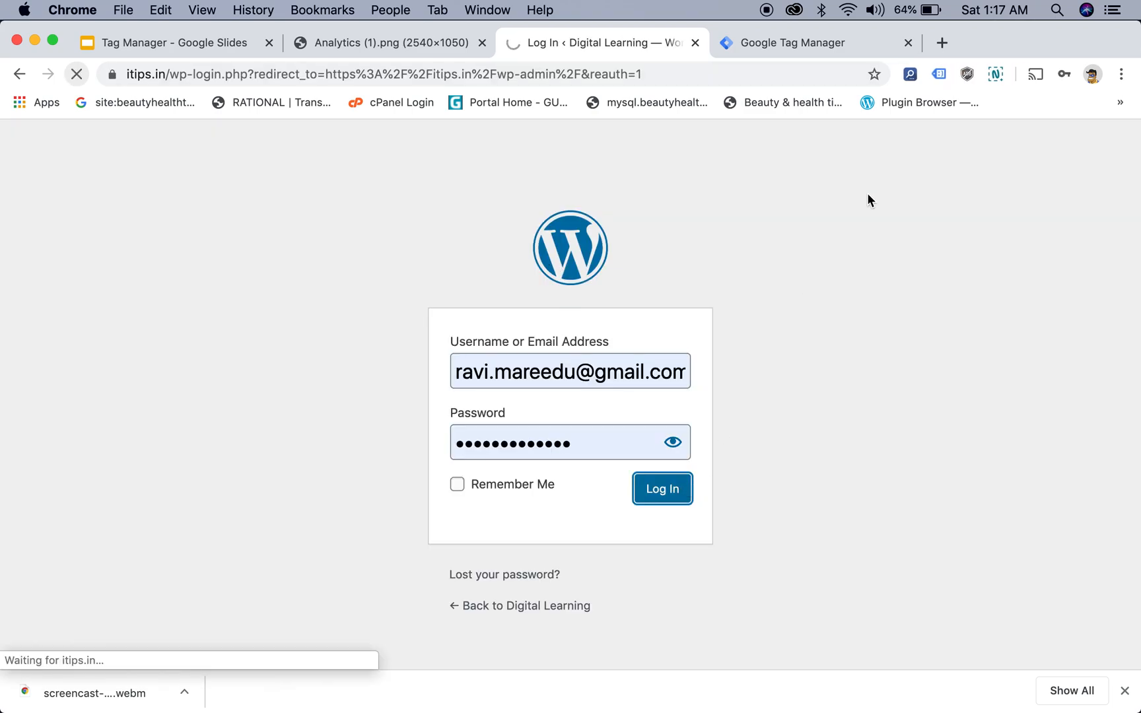
left_click(819, 47)
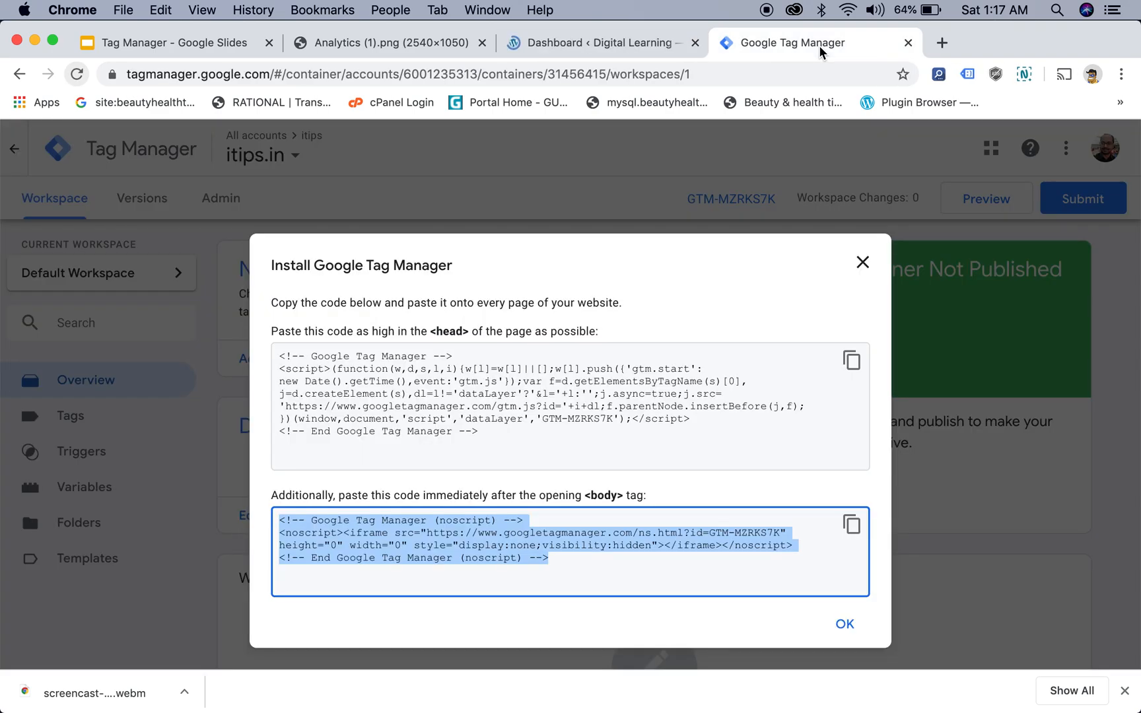
left_click(624, 41)
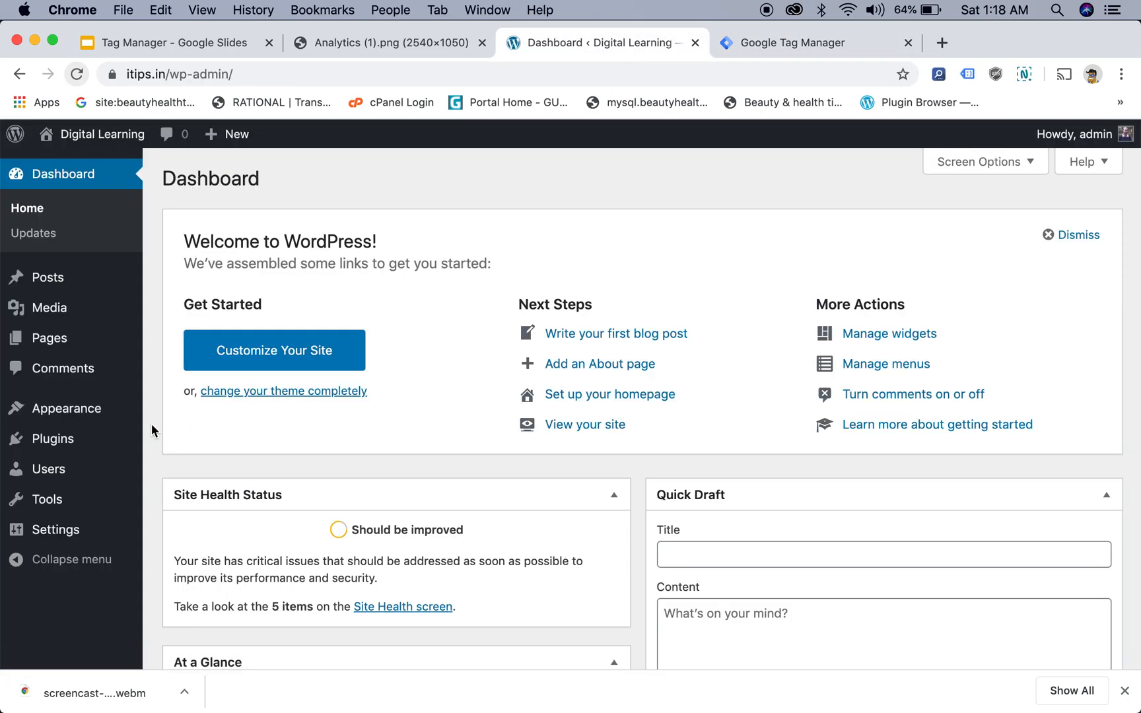
Open the Twenty Twenty theme's Theme Header file (header.php) in the WordPress Theme Editor
mouse_move(93, 408)
left_click(203, 538)
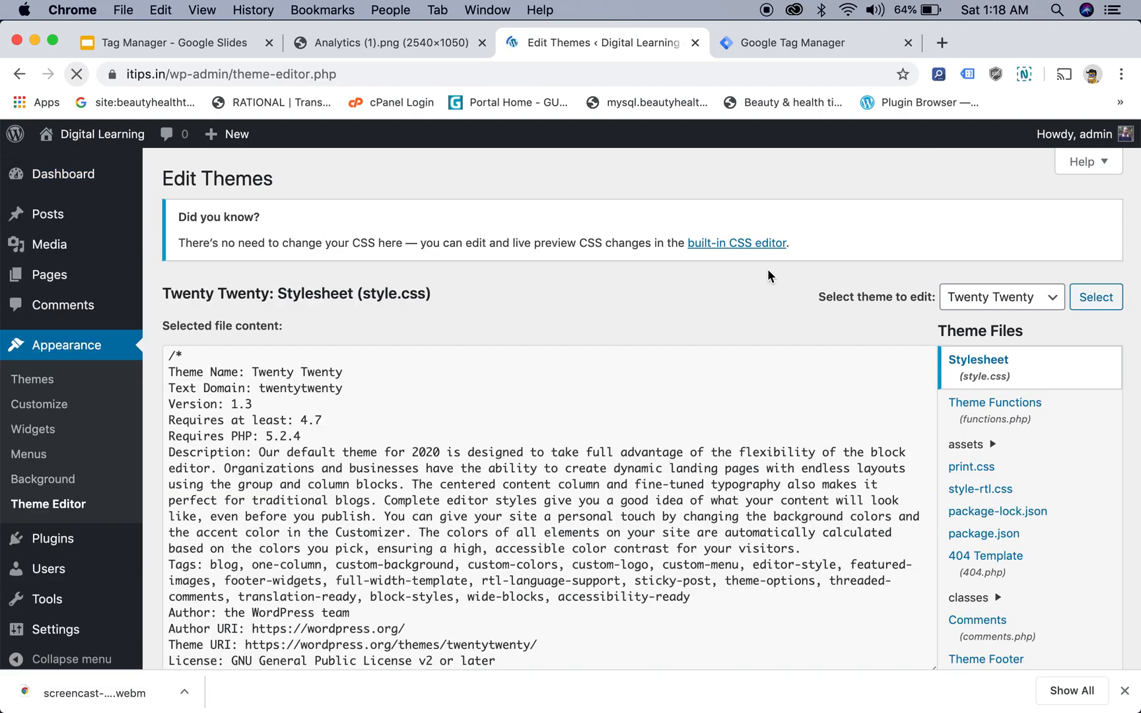
scroll(935, 332, "down", 4)
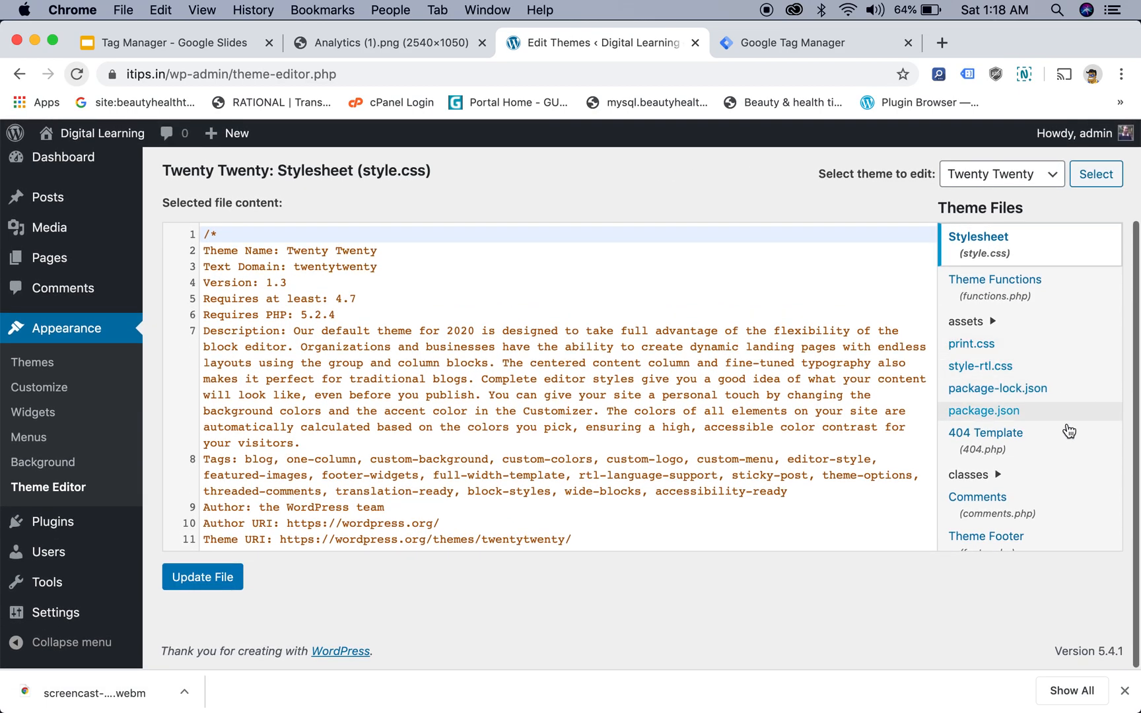
scroll(998, 436, "down", 2)
scroll(1002, 448, "down", 3)
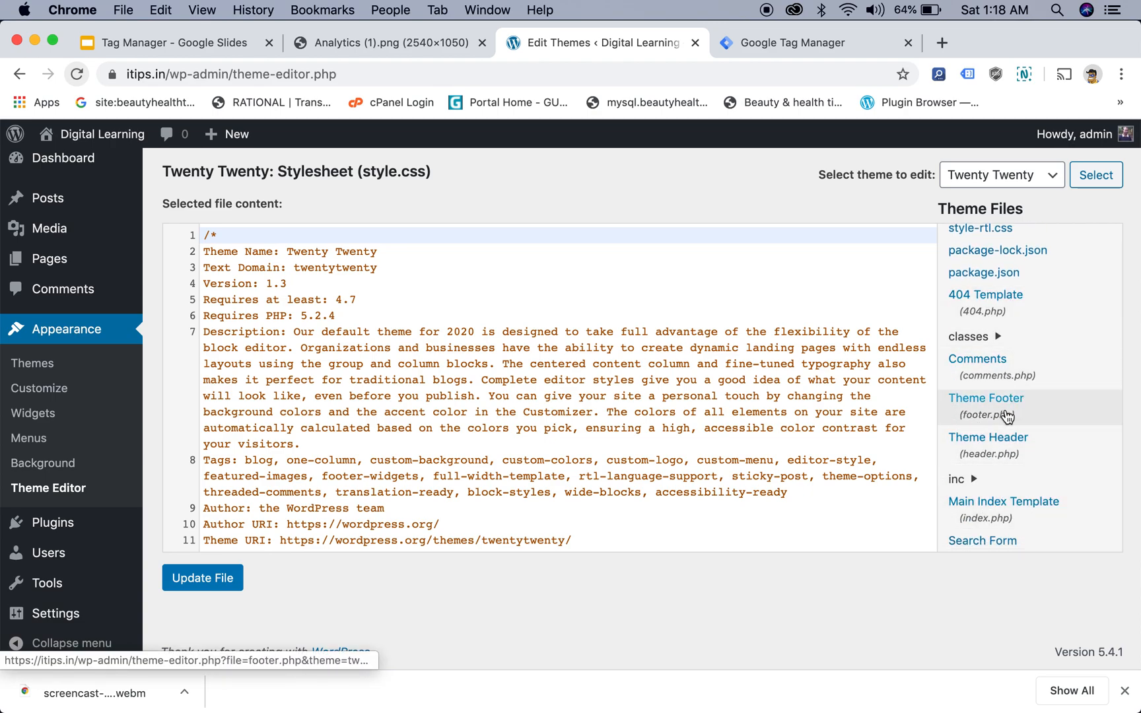
scroll(989, 467, "down", 2)
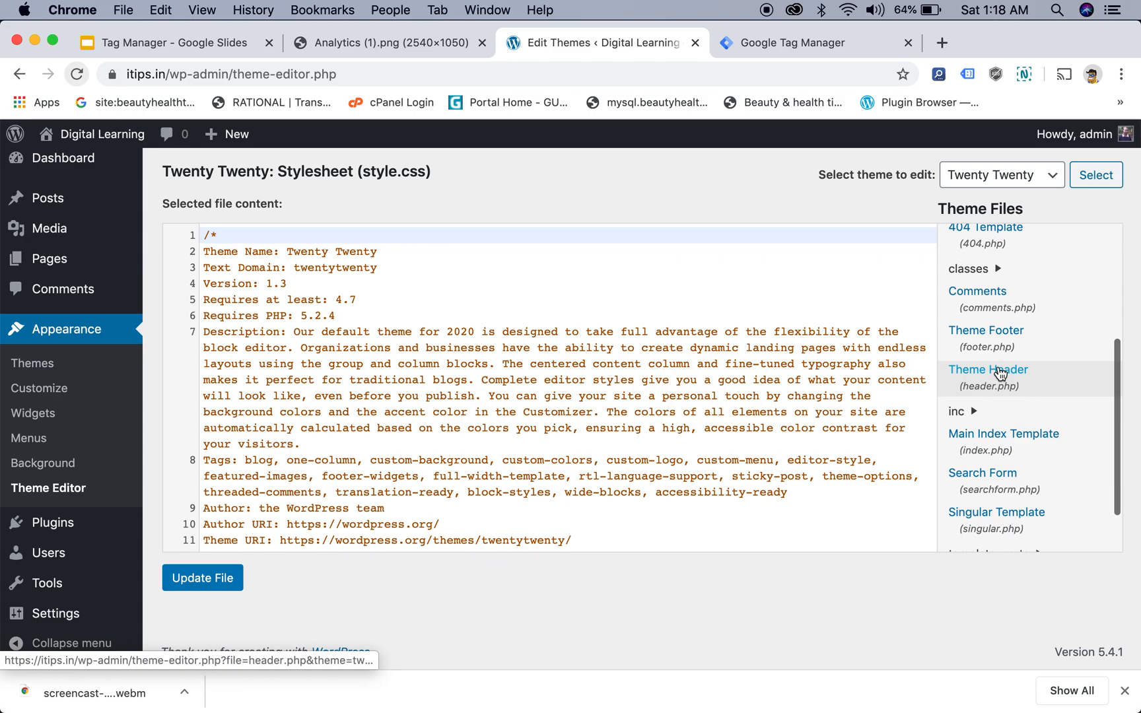
left_click(1001, 374)
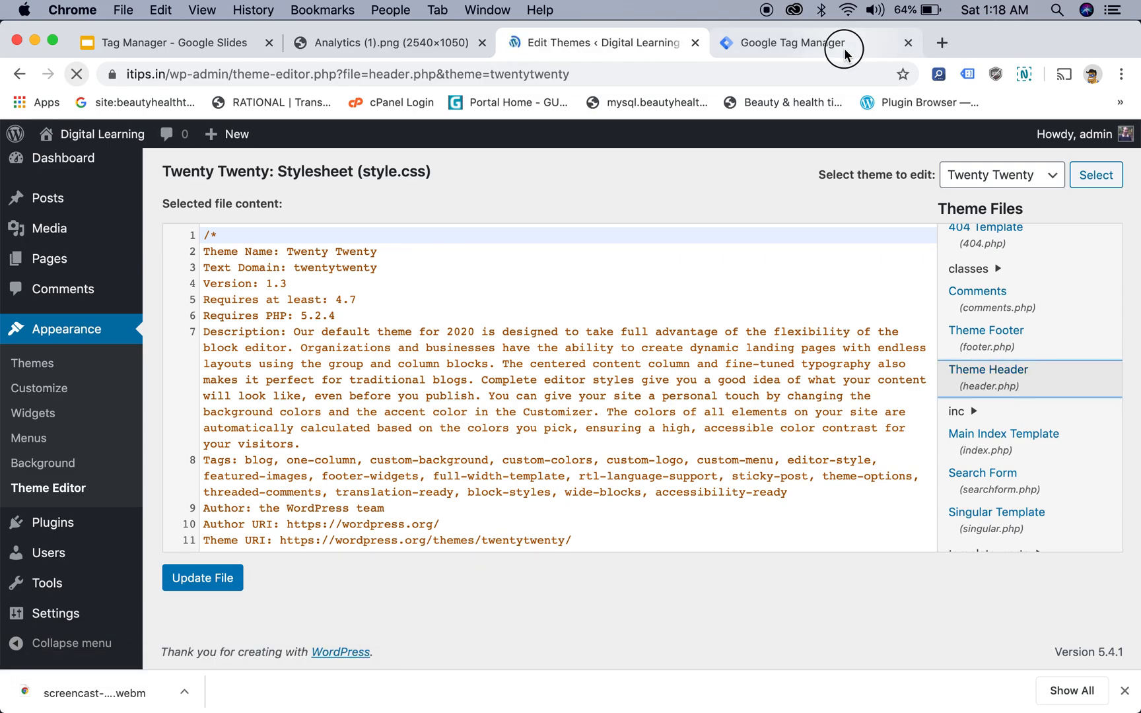
Copy the head installation snippet from Google Tag Manager and return to the WordPress theme editor
left_click(848, 45)
left_click(813, 374)
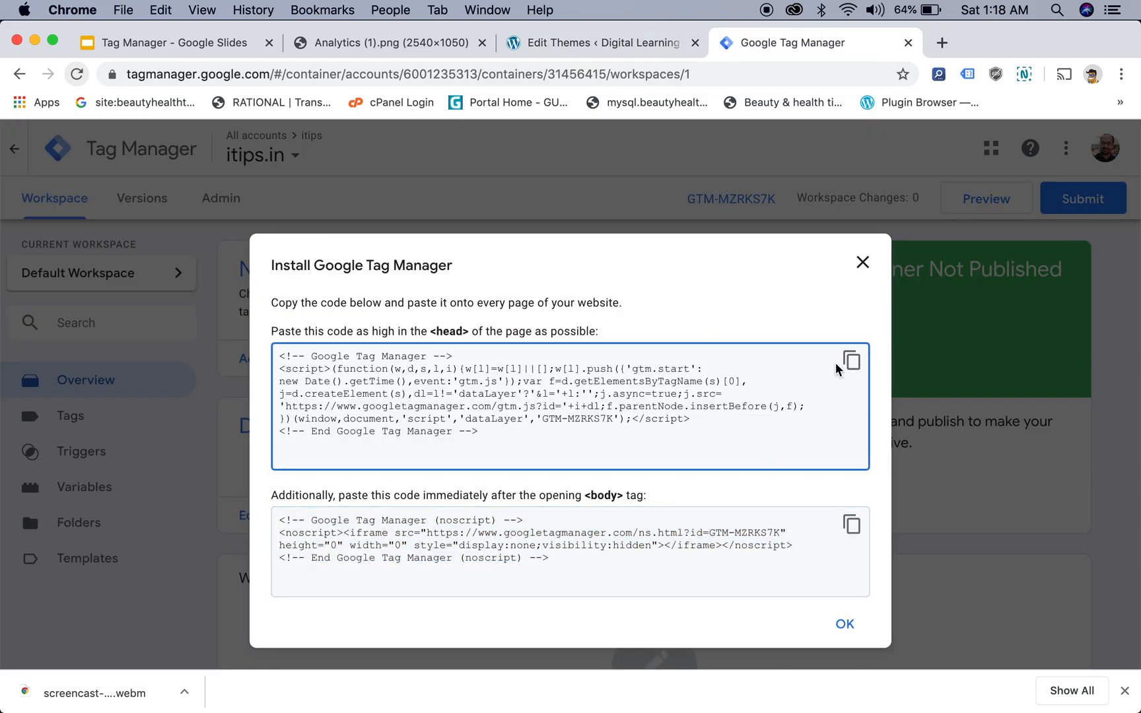
left_click(851, 359)
left_click(647, 42)
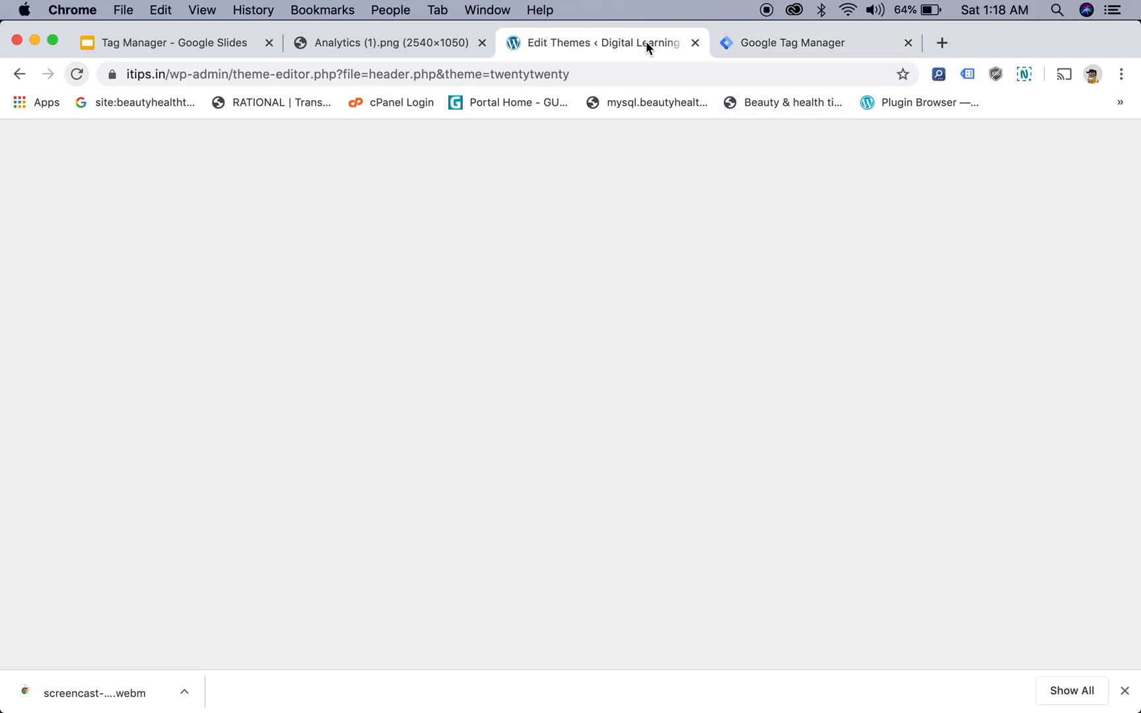
Paste the Tag Manager head snippet on a new line after wp_head() in header.php and update the file
scroll(485, 425, "down", 5)
left_click(402, 447)
key("Return")
key("cmd+v")
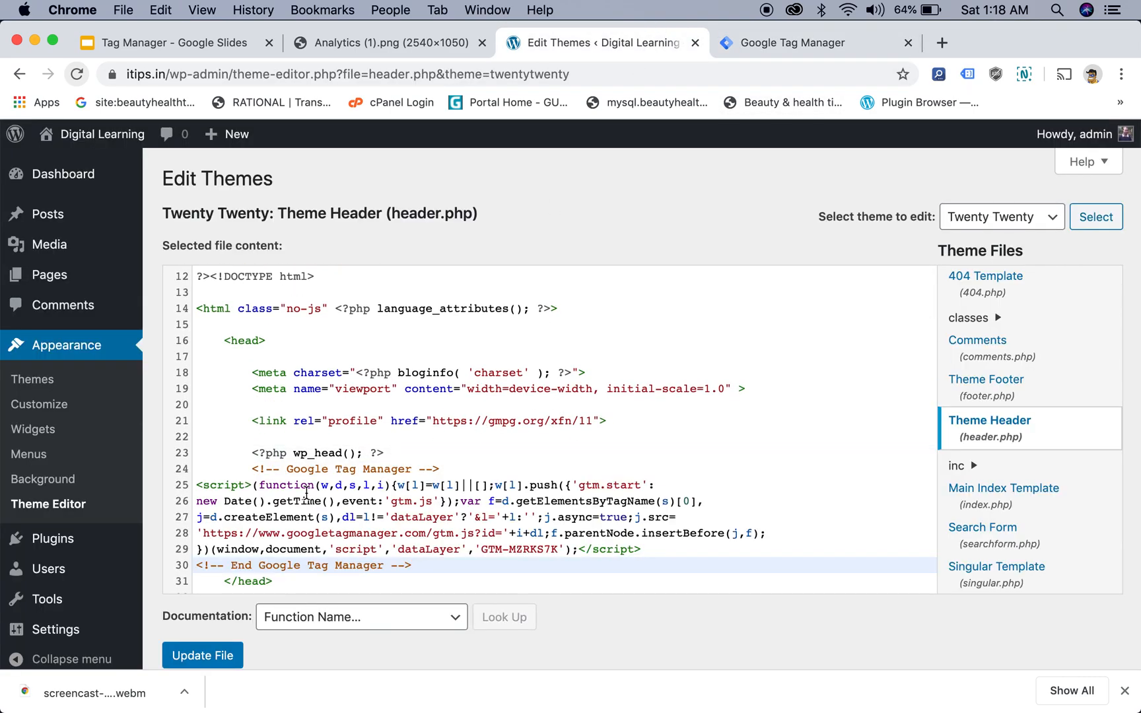
scroll(306, 492, "down", 3)
left_click(218, 656)
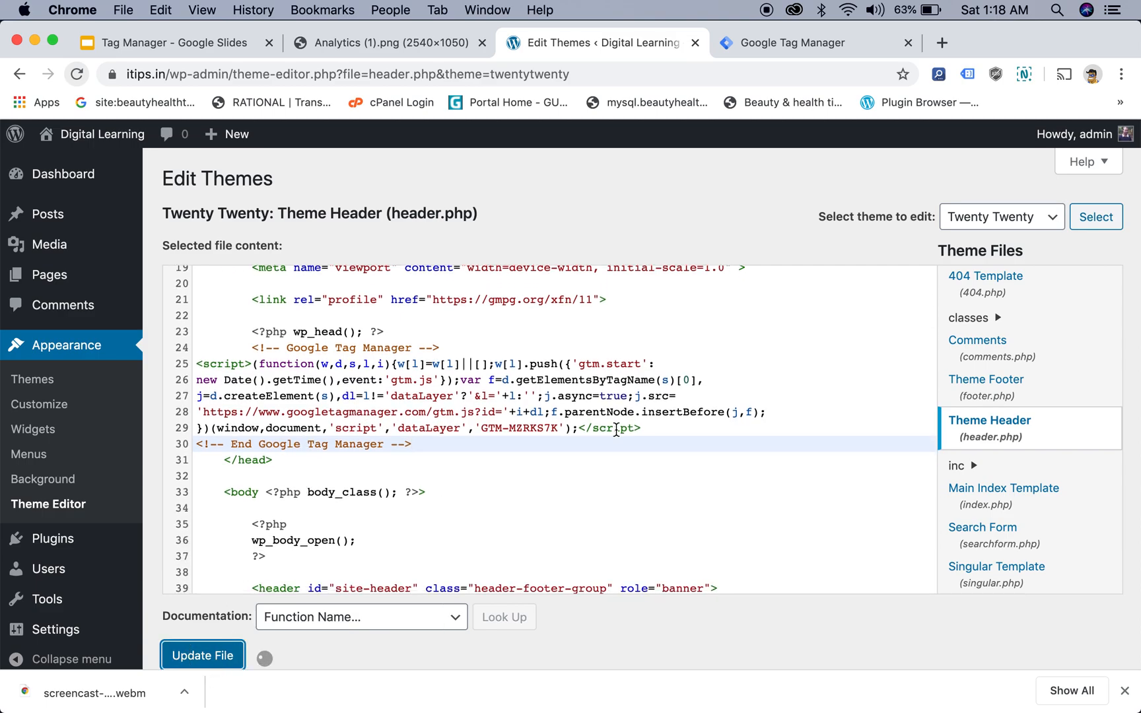
scroll(865, 453, "down", 5)
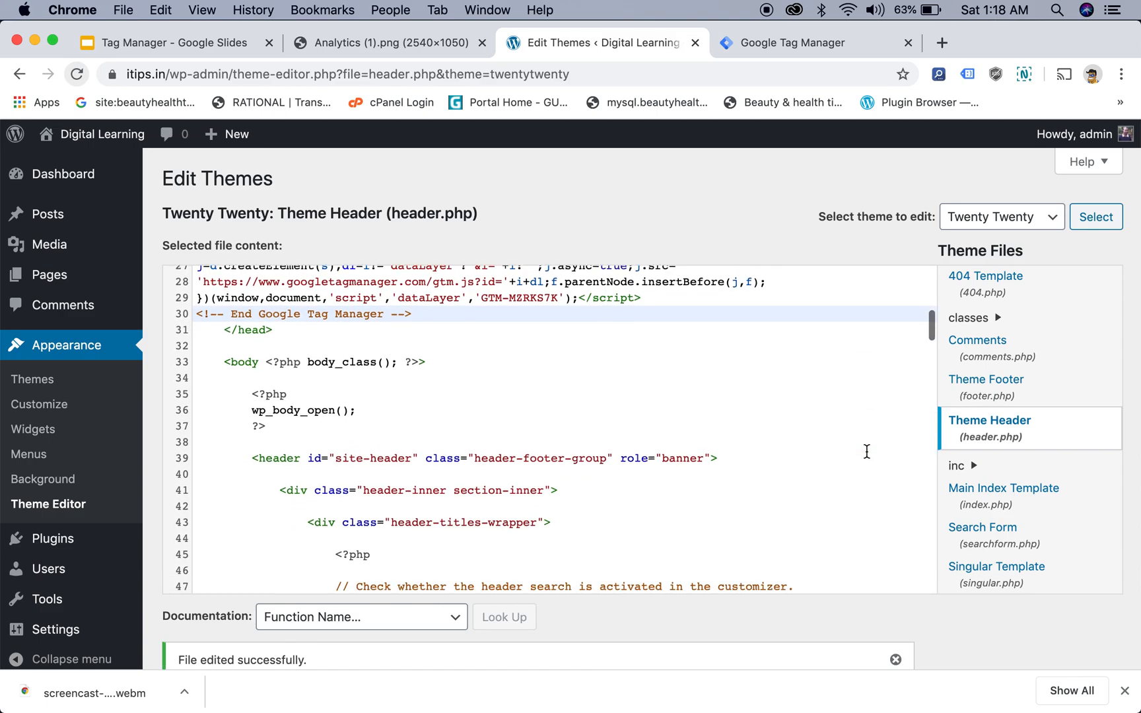
left_click_drag(198, 661, 308, 656)
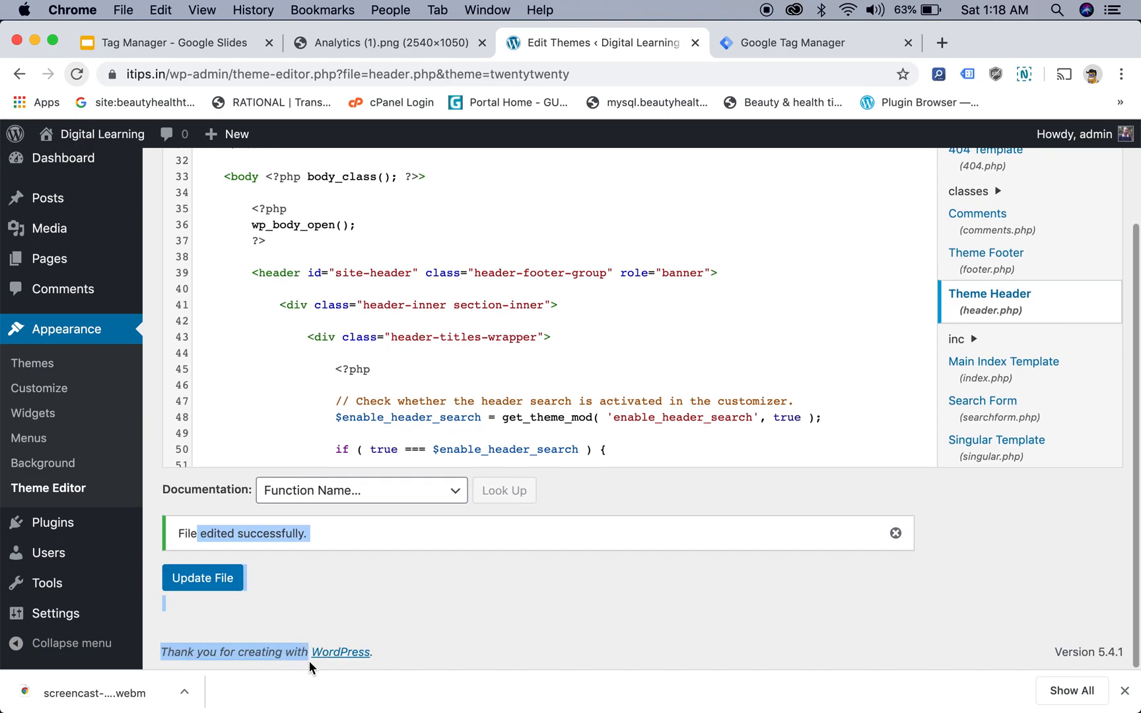
scroll(1014, 301, "up", 1)
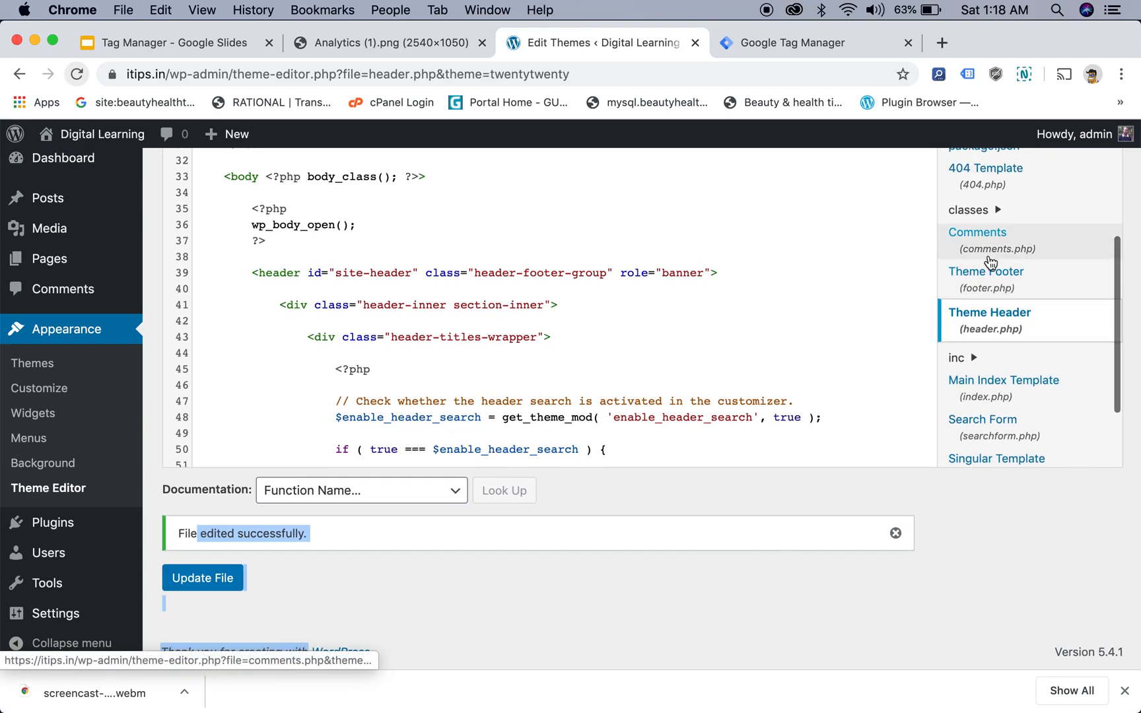
Open the Theme Footer file (footer.php) and copy the noscript body snippet from Google Tag Manager
left_click(993, 274)
left_click(833, 46)
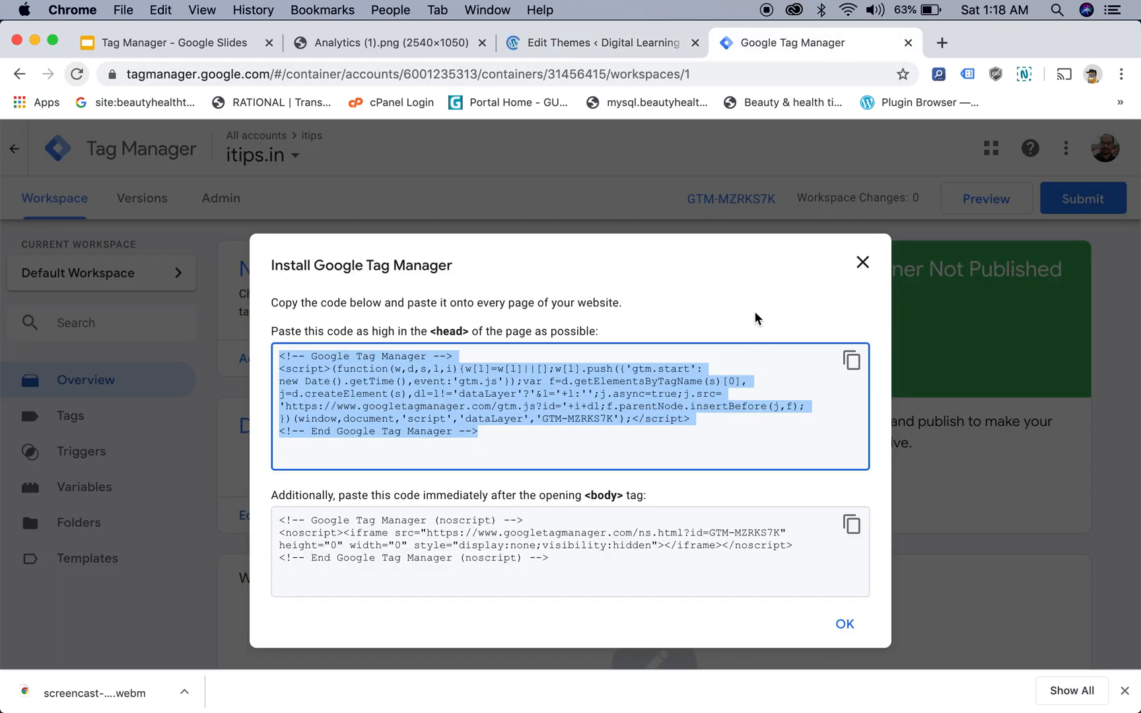
left_click(851, 524)
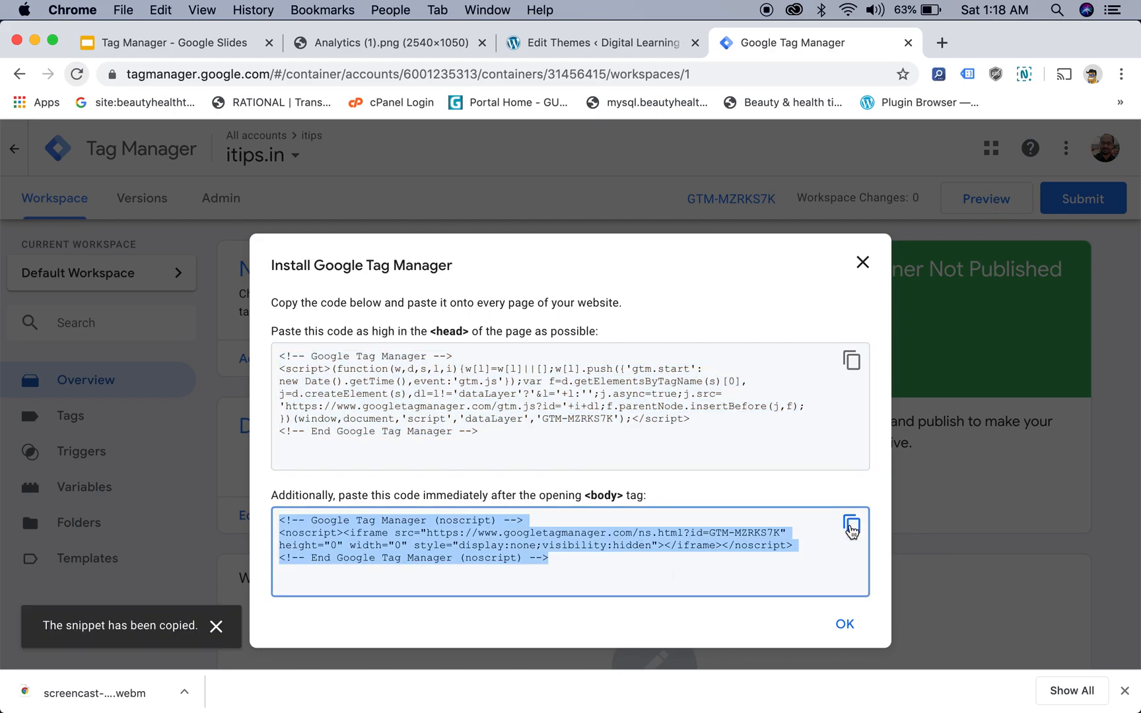
left_click(643, 41)
Paste the noscript snippet on a new line above the site-footer element in footer.php and update the file
scroll(535, 394, "down", 2)
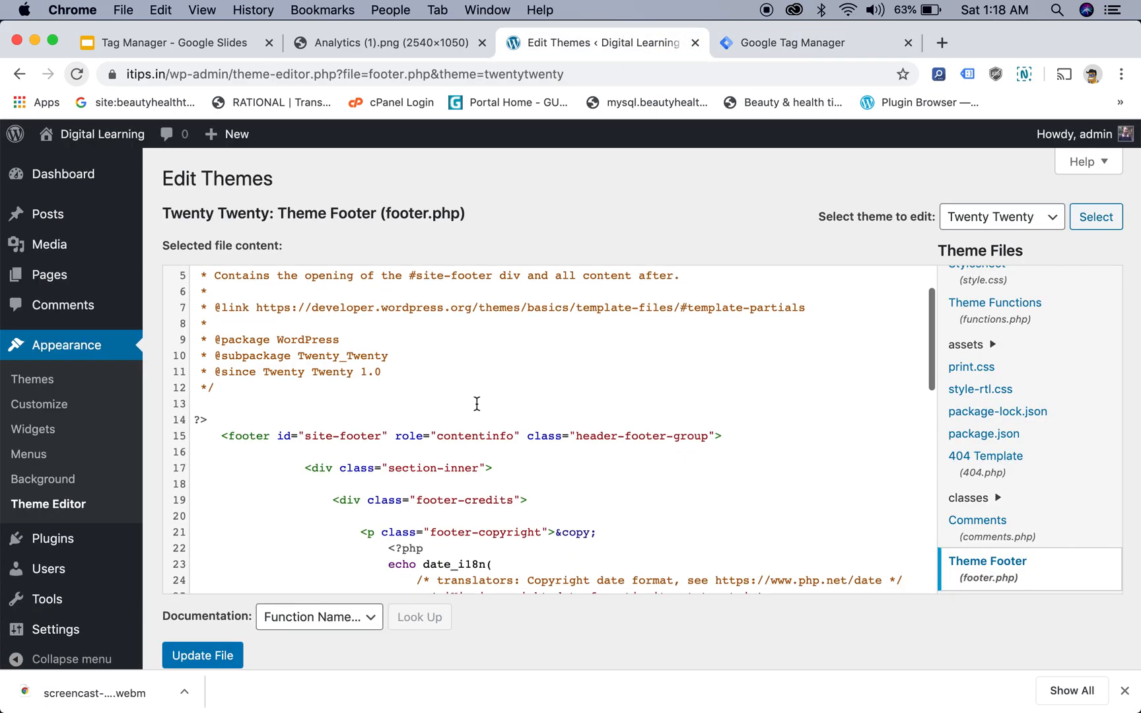
left_click(303, 419)
key("Return")
key("super+v")
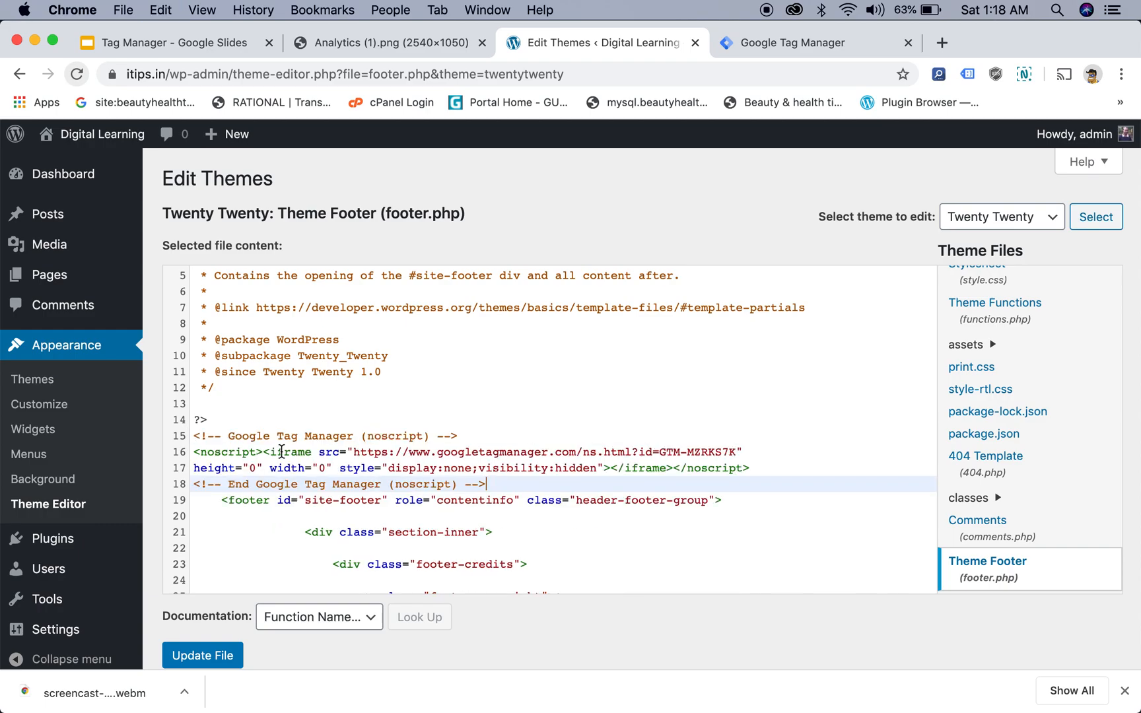
scroll(273, 479, "down", 4)
left_click(198, 654)
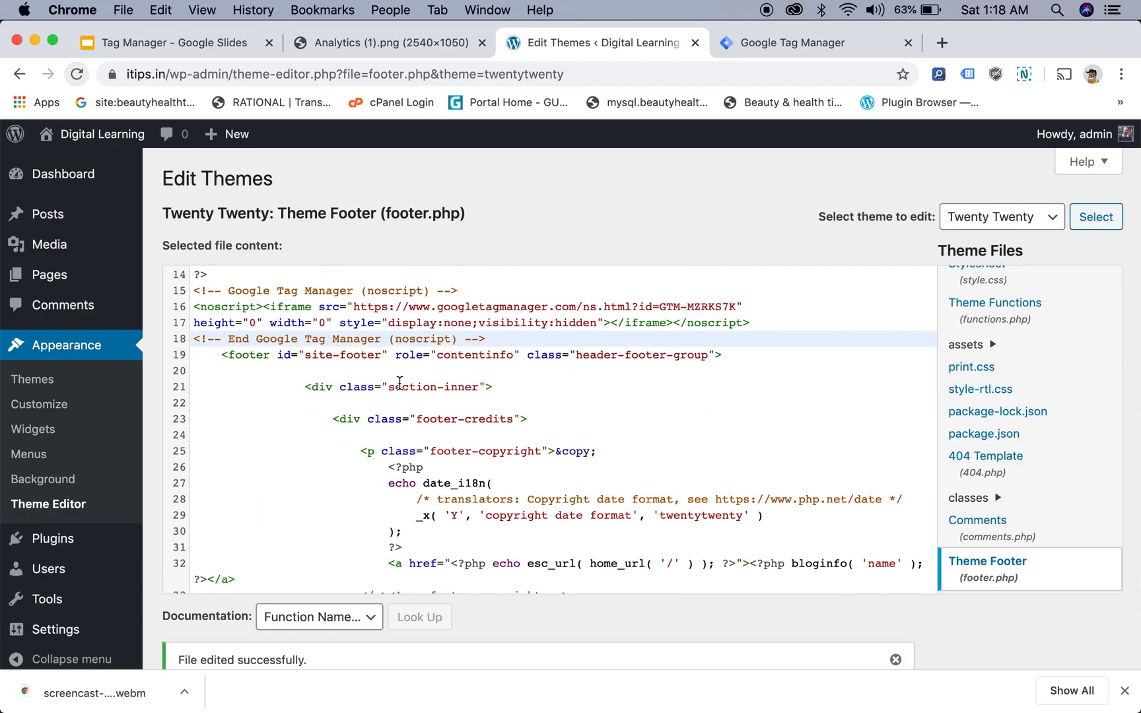
scroll(399, 383, "down", 8)
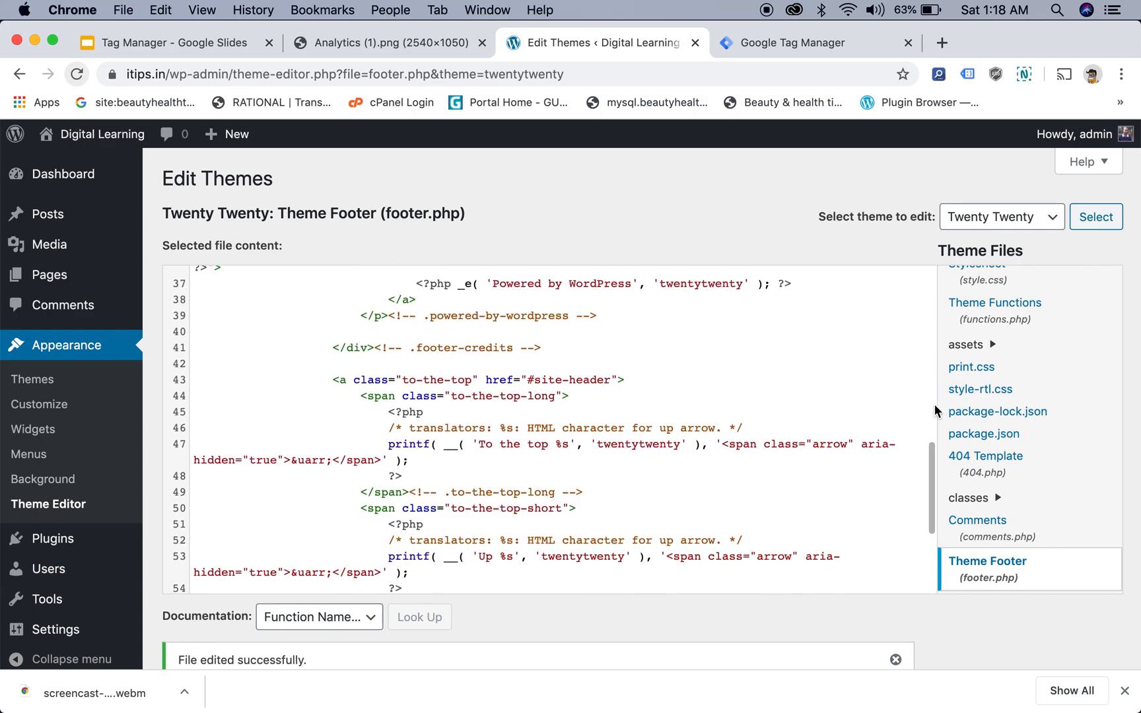
scroll(935, 456, "down", 3)
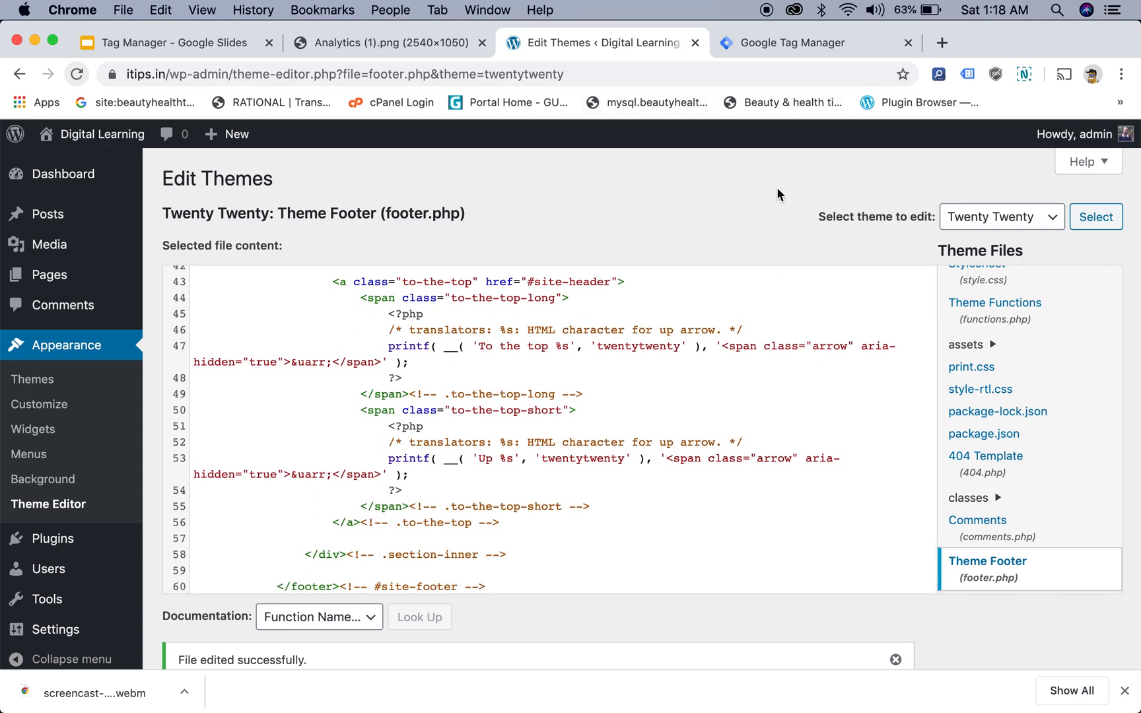
scroll(951, 286, "down", 2)
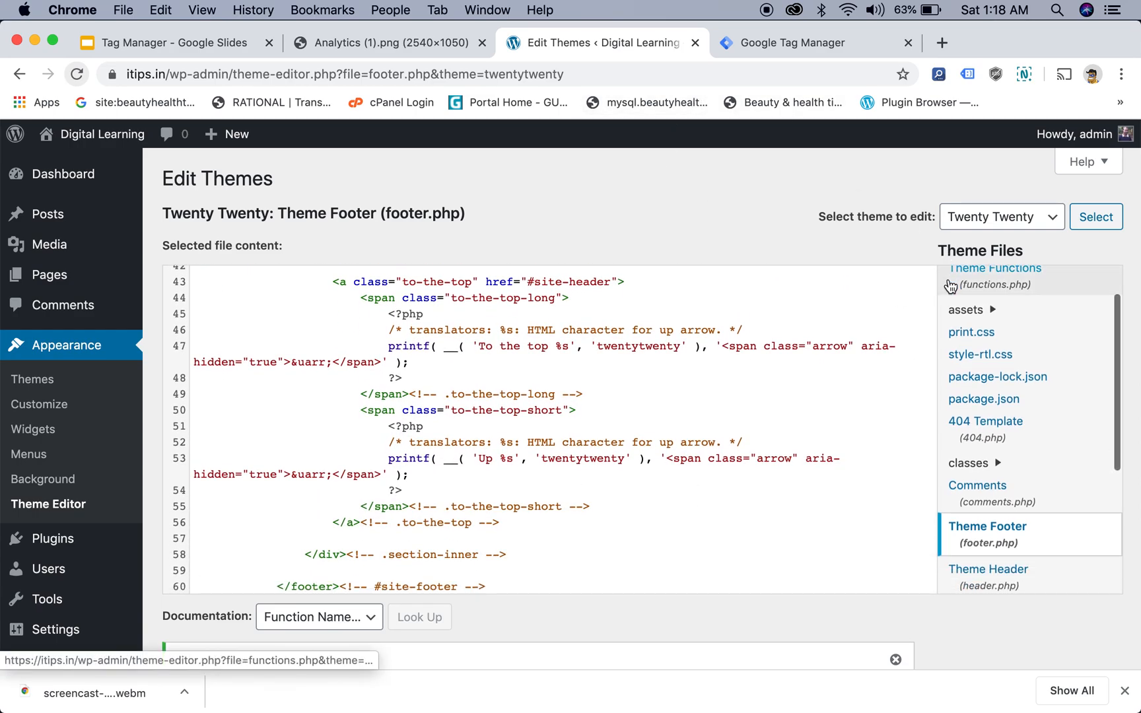
In Google Tag Manager, close the installation instructions and add a new tag of type Google Analytics: Universal Analytics
left_click(796, 47)
left_click(863, 262)
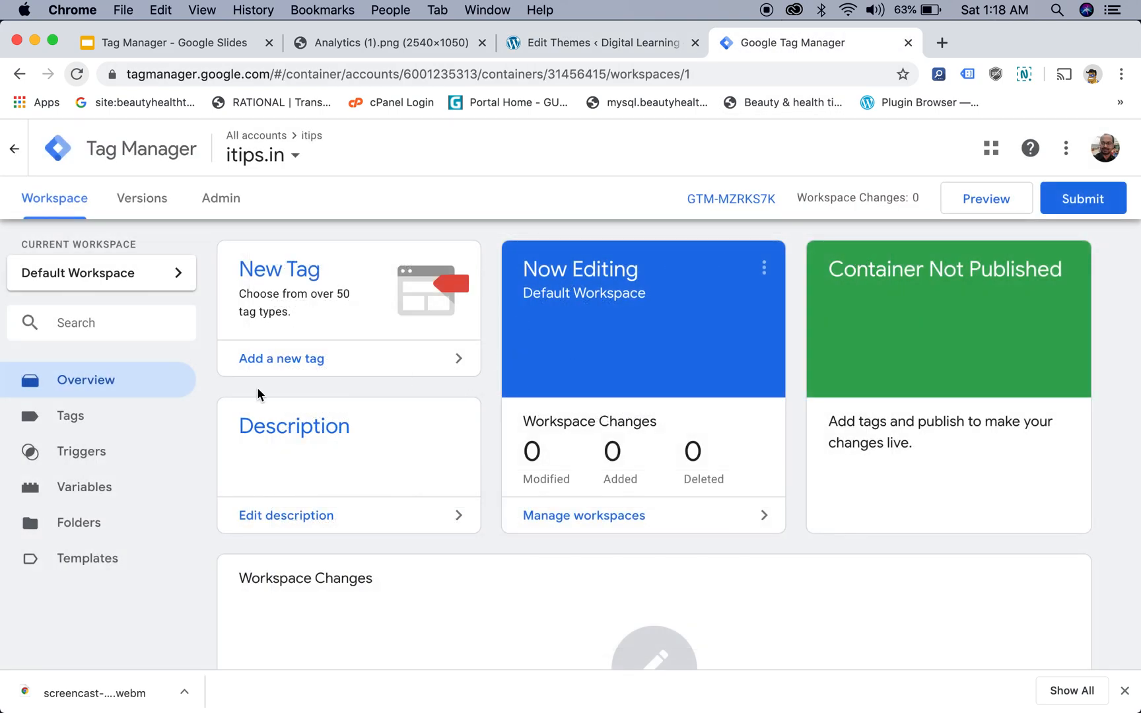
left_click(298, 359)
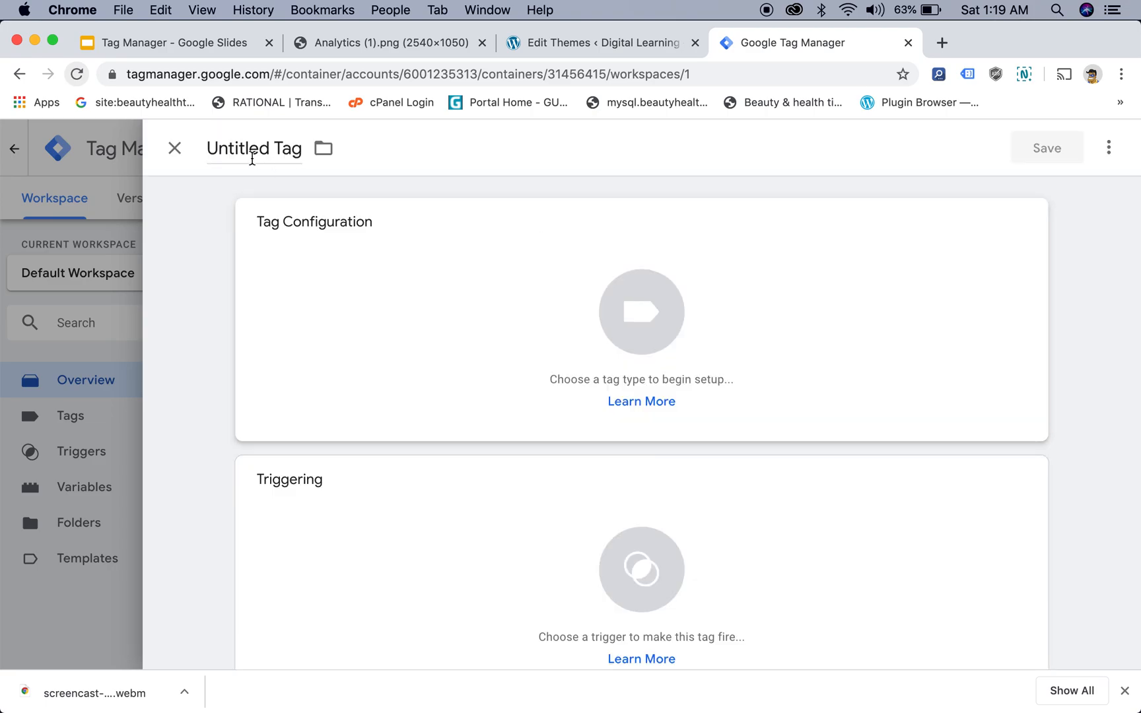
double_click(252, 149)
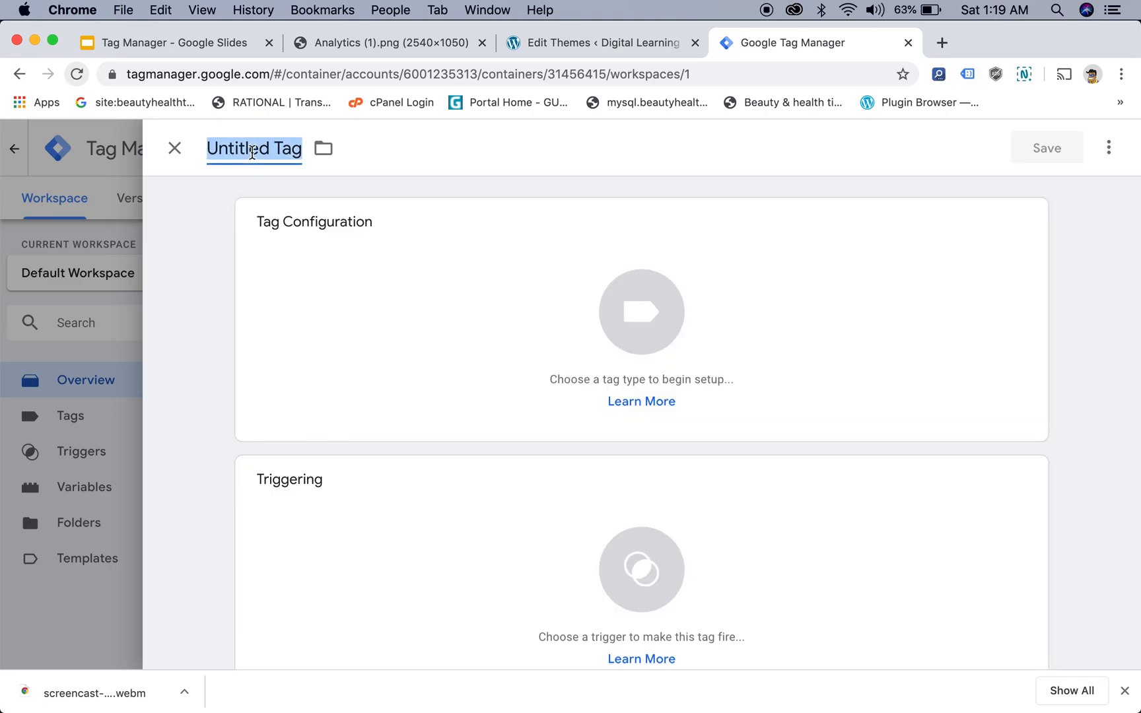
left_click(501, 310)
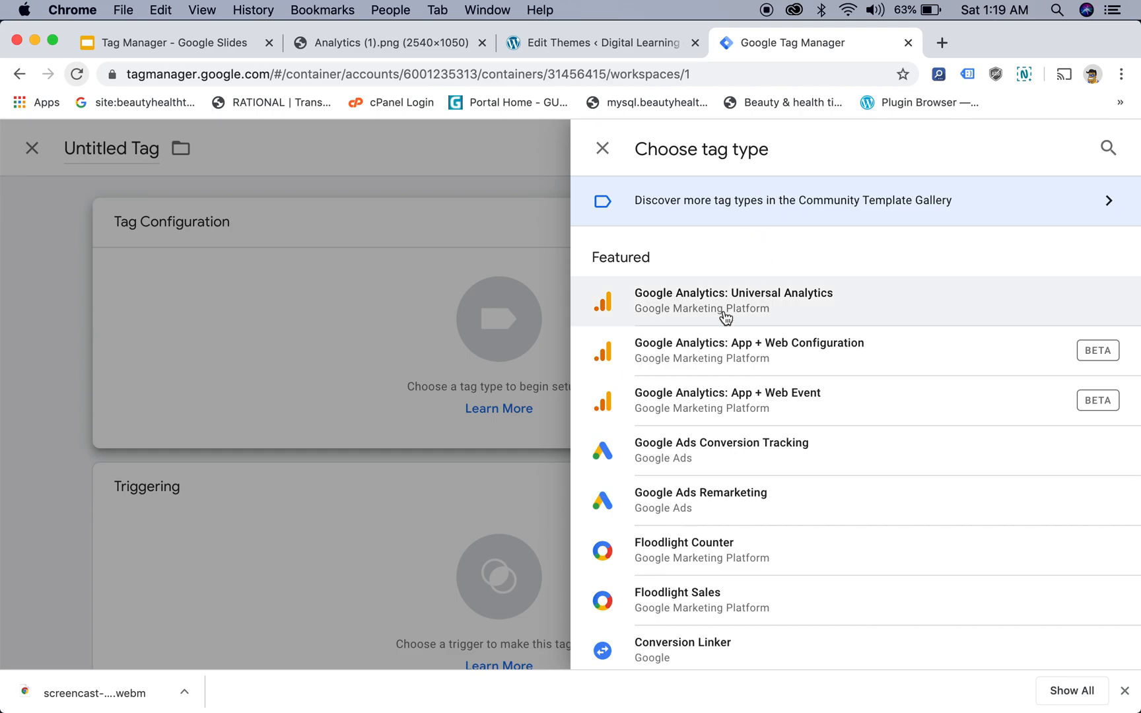
left_click(724, 310)
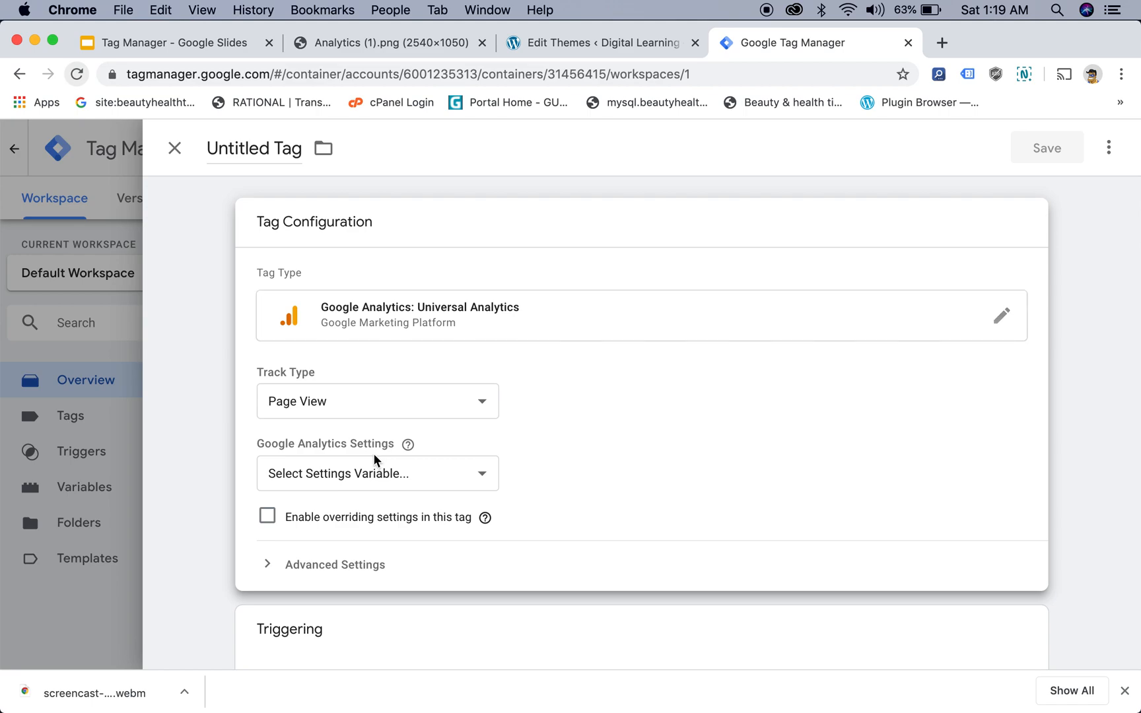
Start a new Google Analytics Settings variable for the tag
left_click(369, 472)
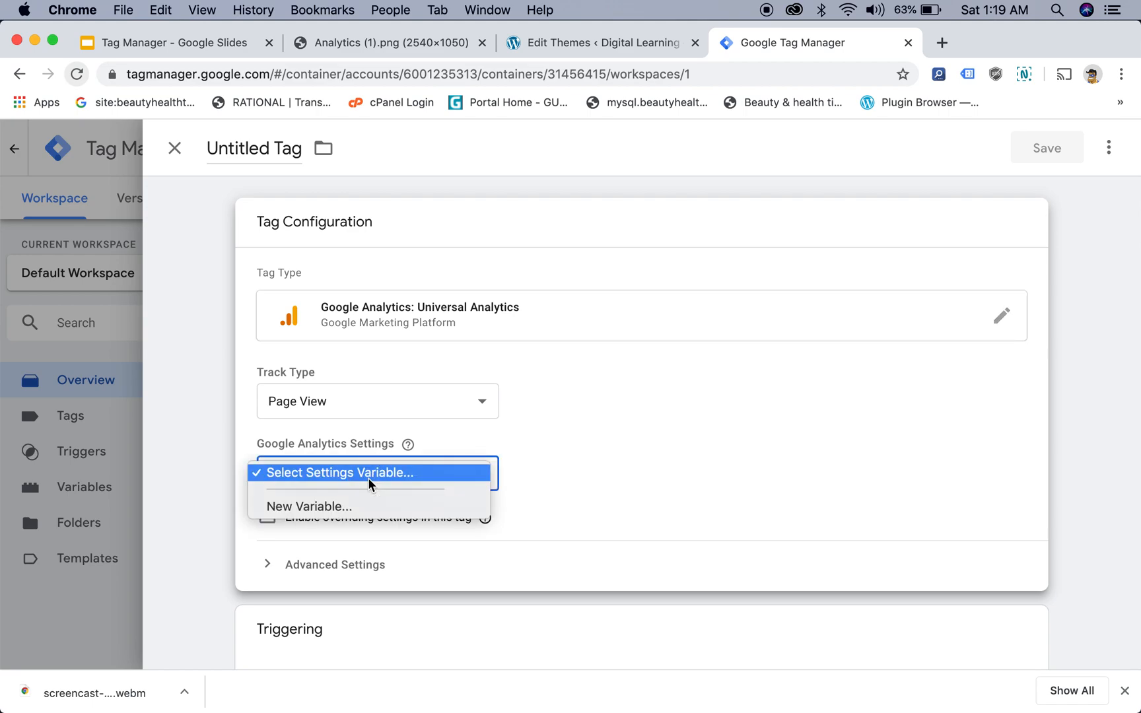
left_click(338, 507)
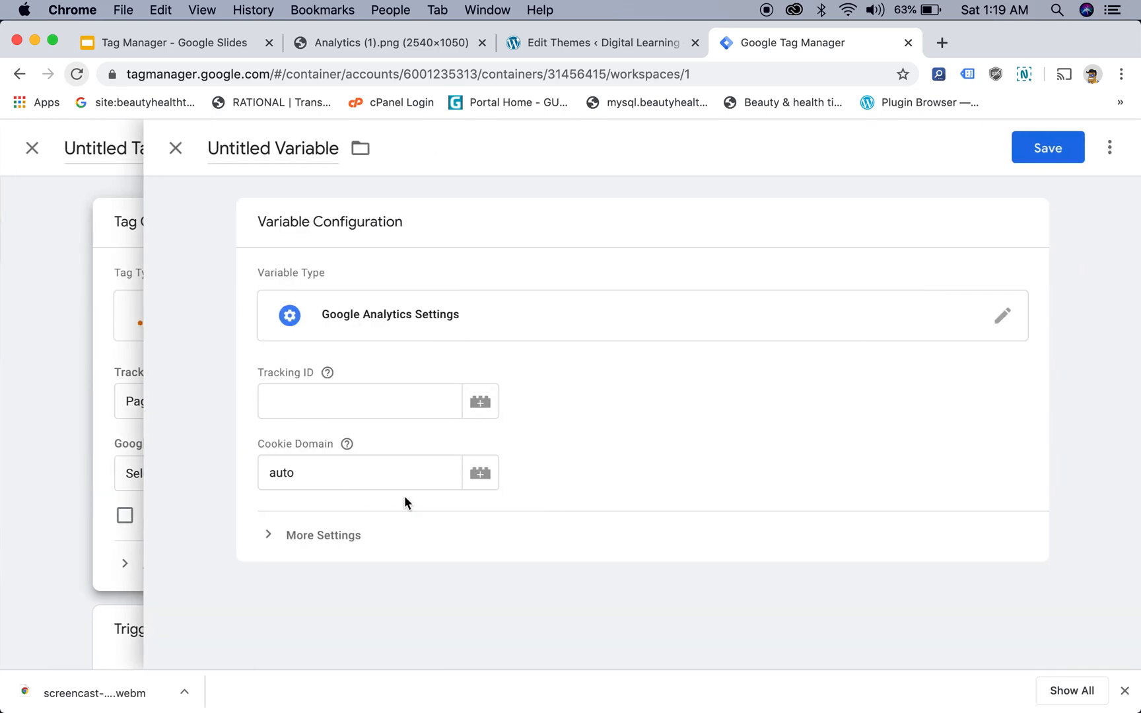
left_click(289, 406)
Open Google Analytics at analytics.google.com/analytics/web in a new browser tab
left_click(946, 43)
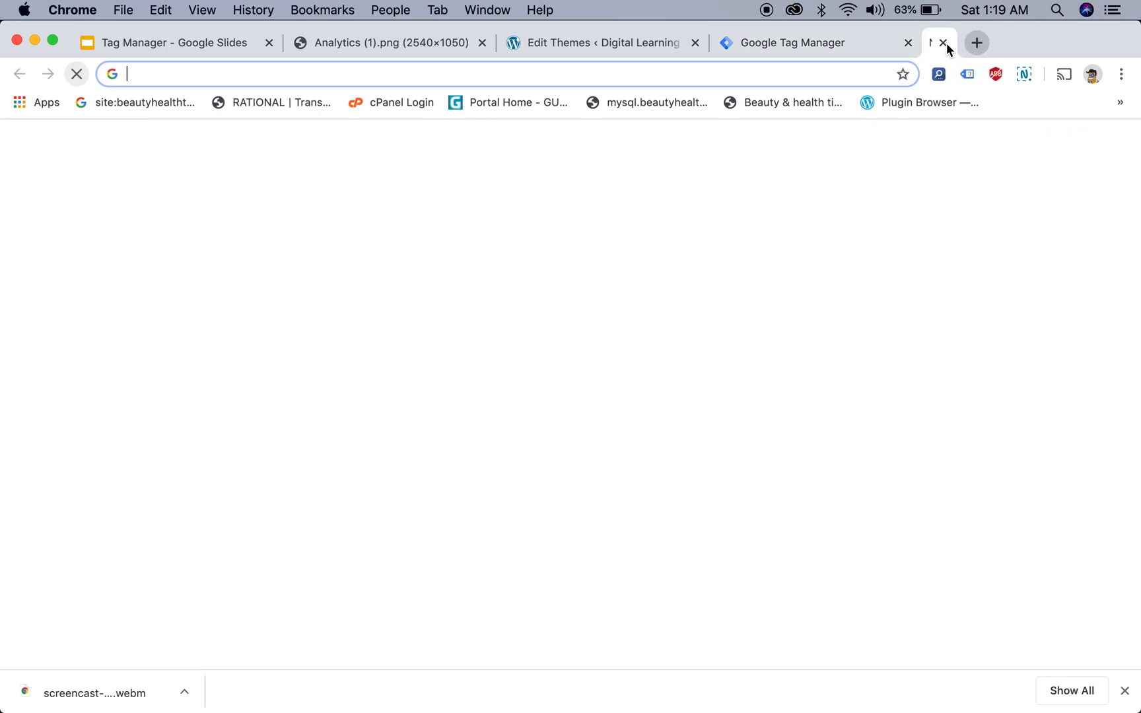
type("ana")
key("Right")
key("Return")
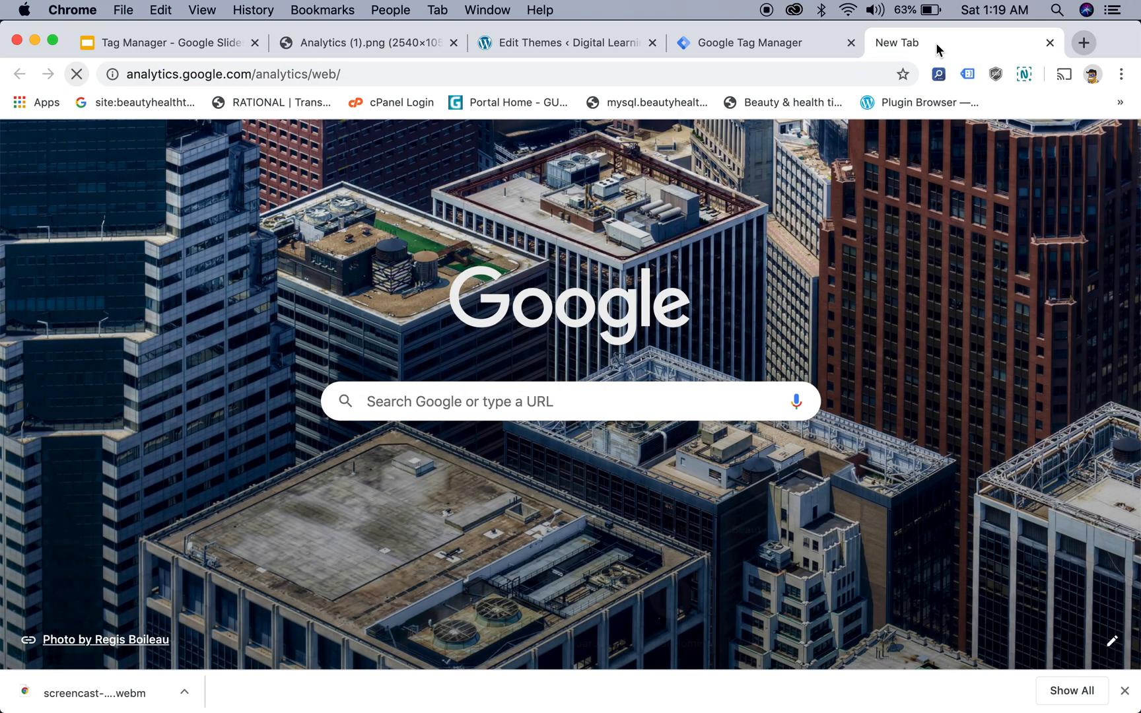
left_click(769, 44)
left_click(971, 42)
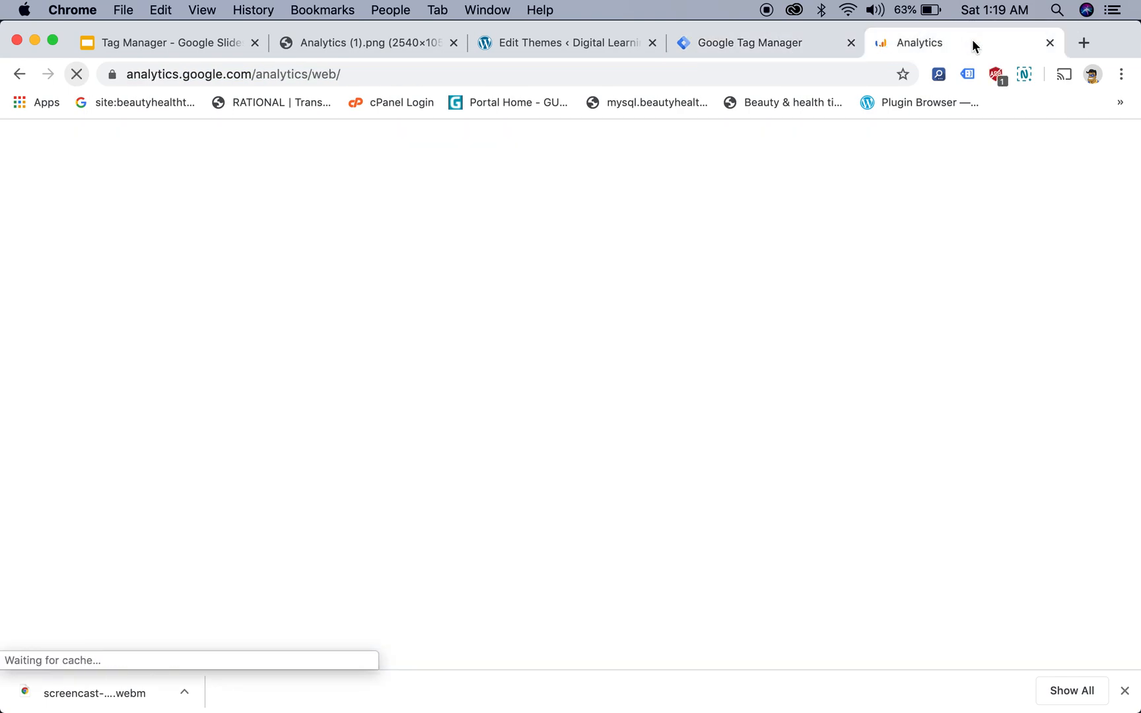
left_click(607, 42)
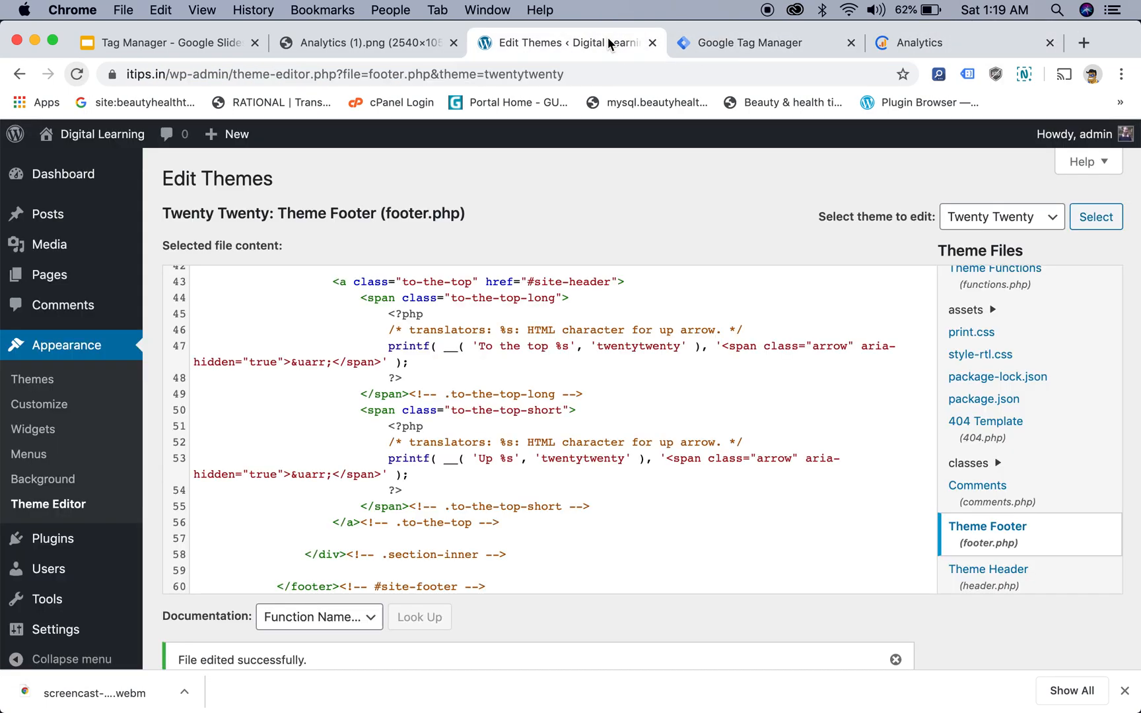
left_click(938, 43)
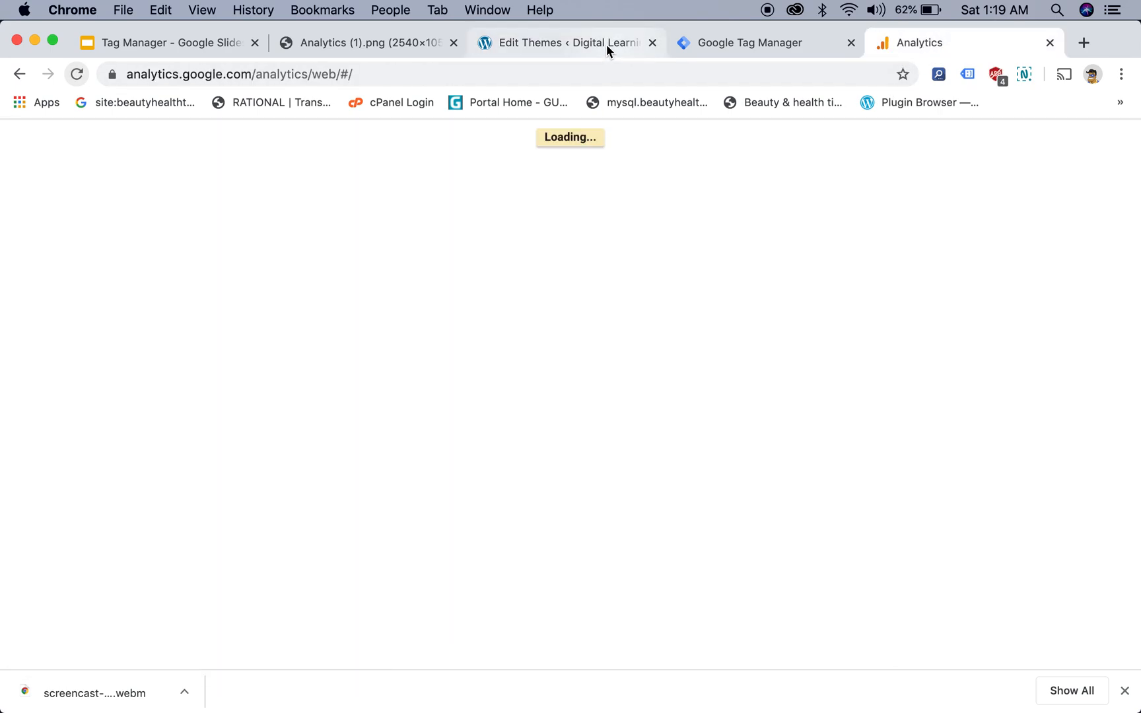
Switch back to Google Tag Manager and name the new Google Analytics Settings variable GA ID
left_click(746, 43)
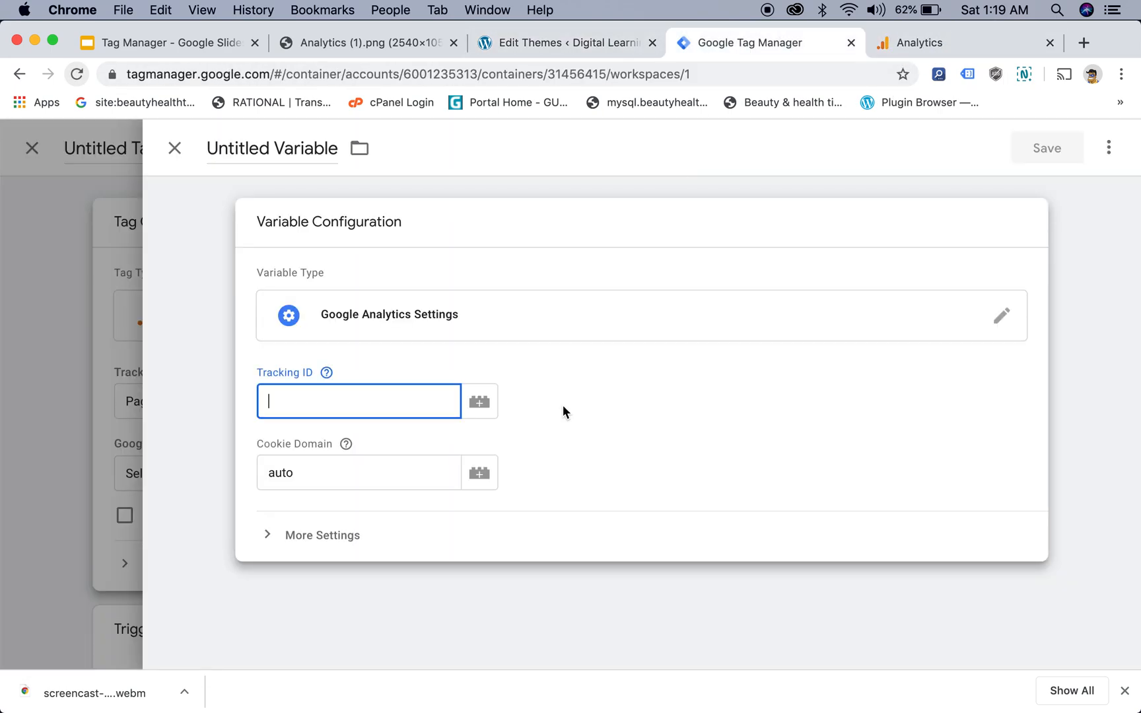
left_click(343, 543)
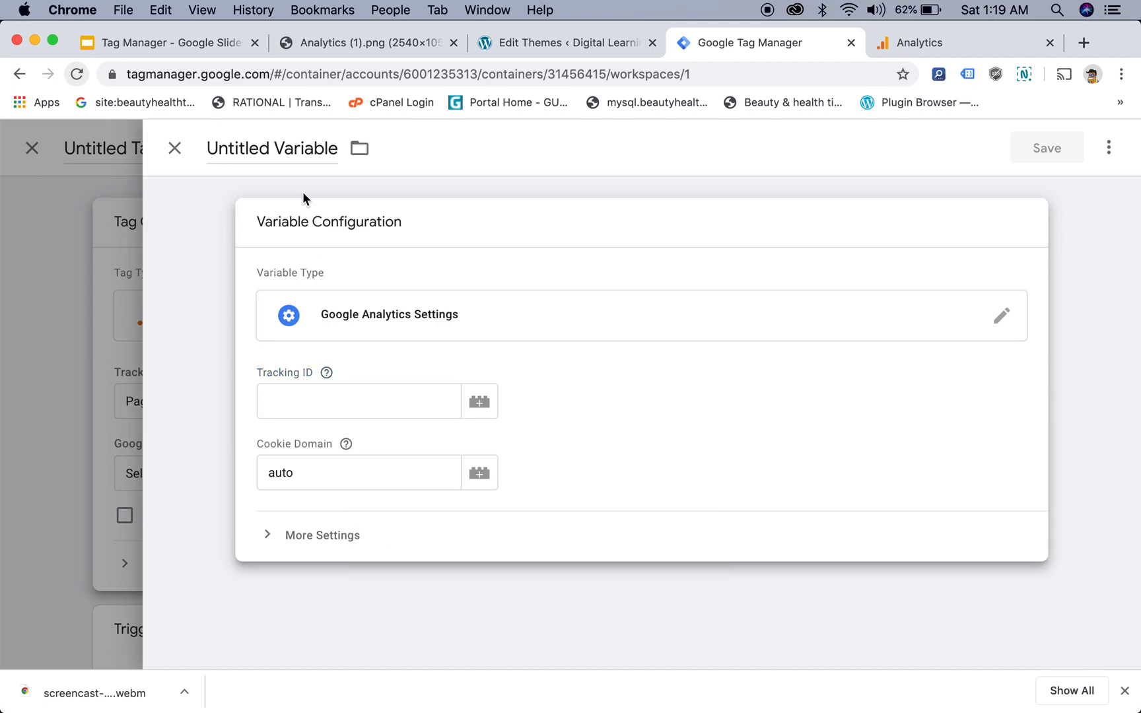
left_click(301, 147)
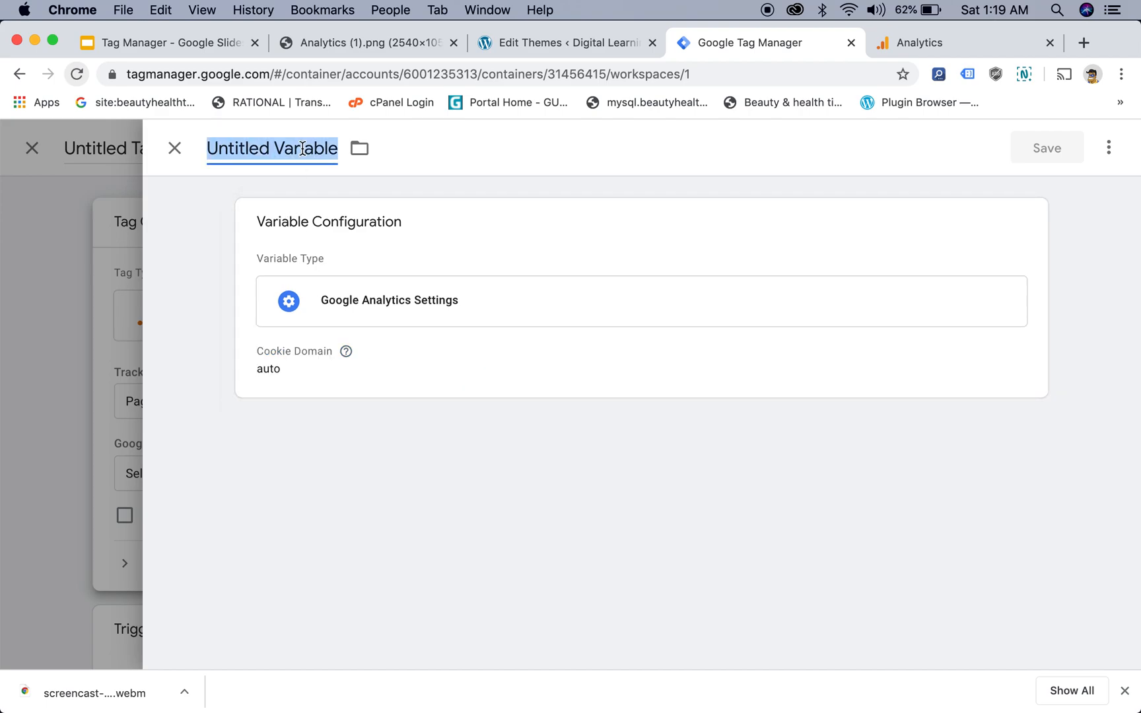
type("GA ID")
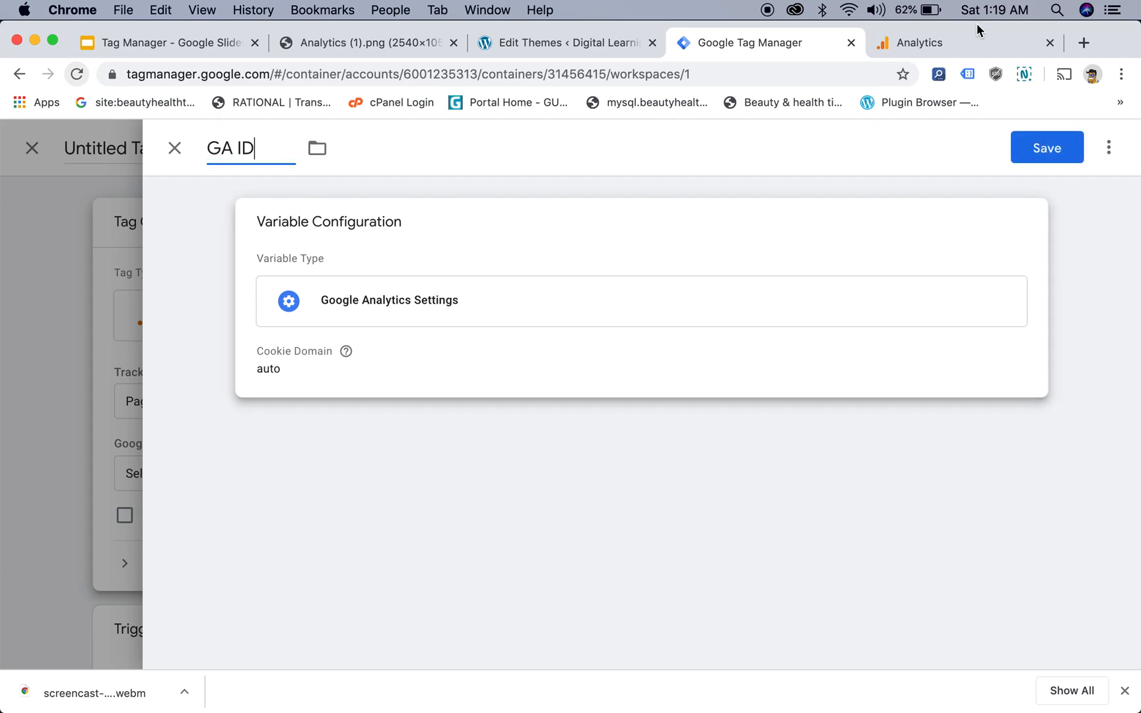
Switch to Google Analytics, go to the admin area and start creating a new account
left_click(956, 34)
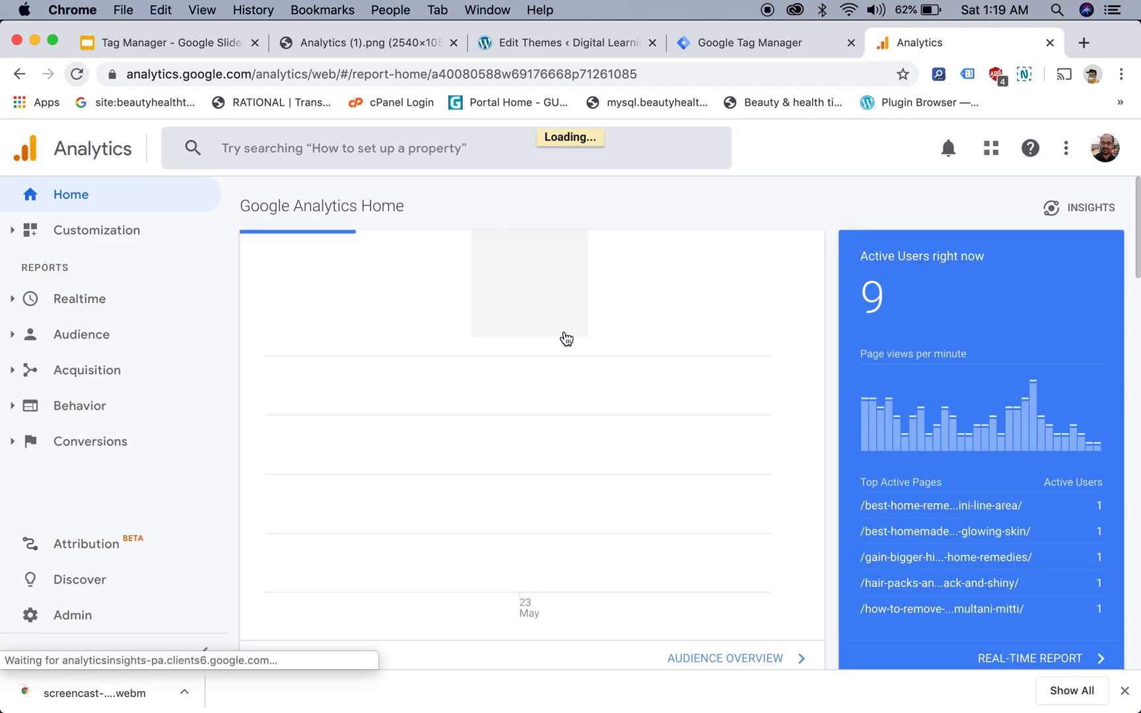
scroll(562, 336, "down", 5)
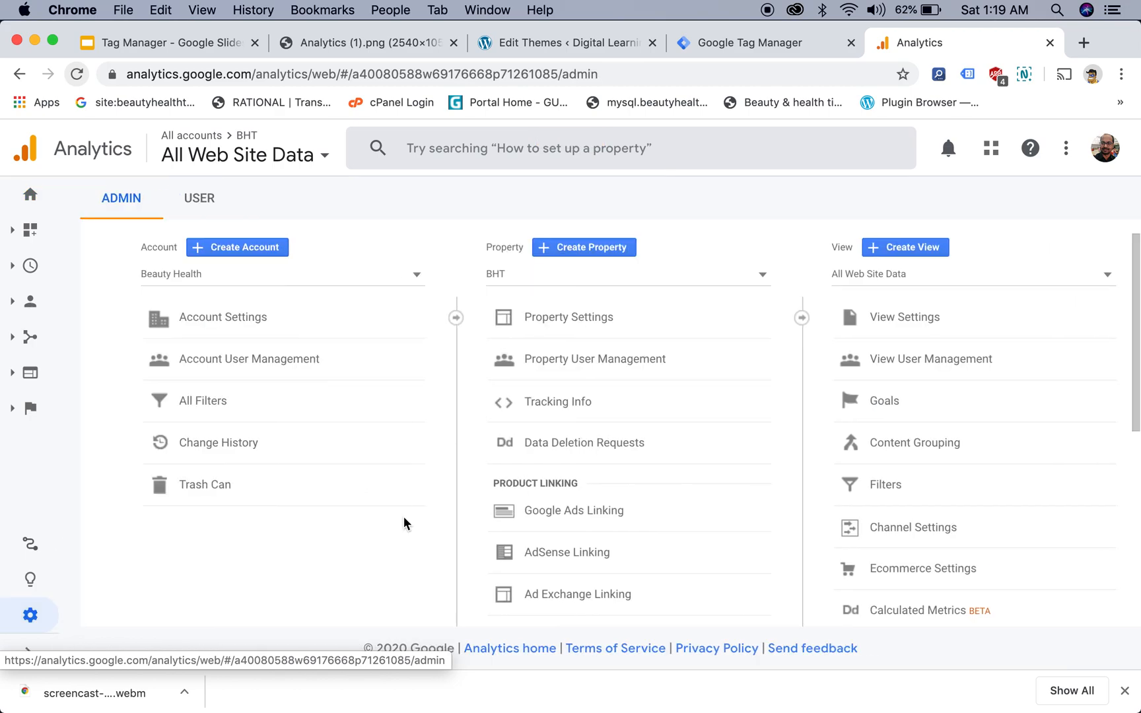
left_click(252, 323)
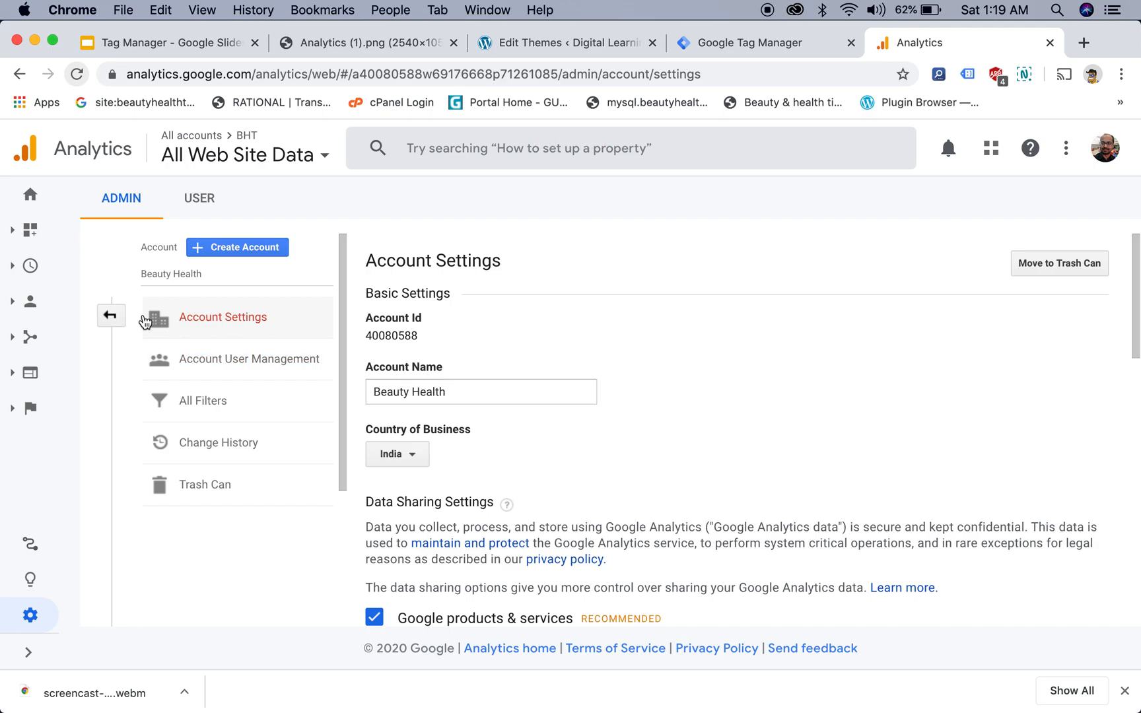
left_click(111, 315)
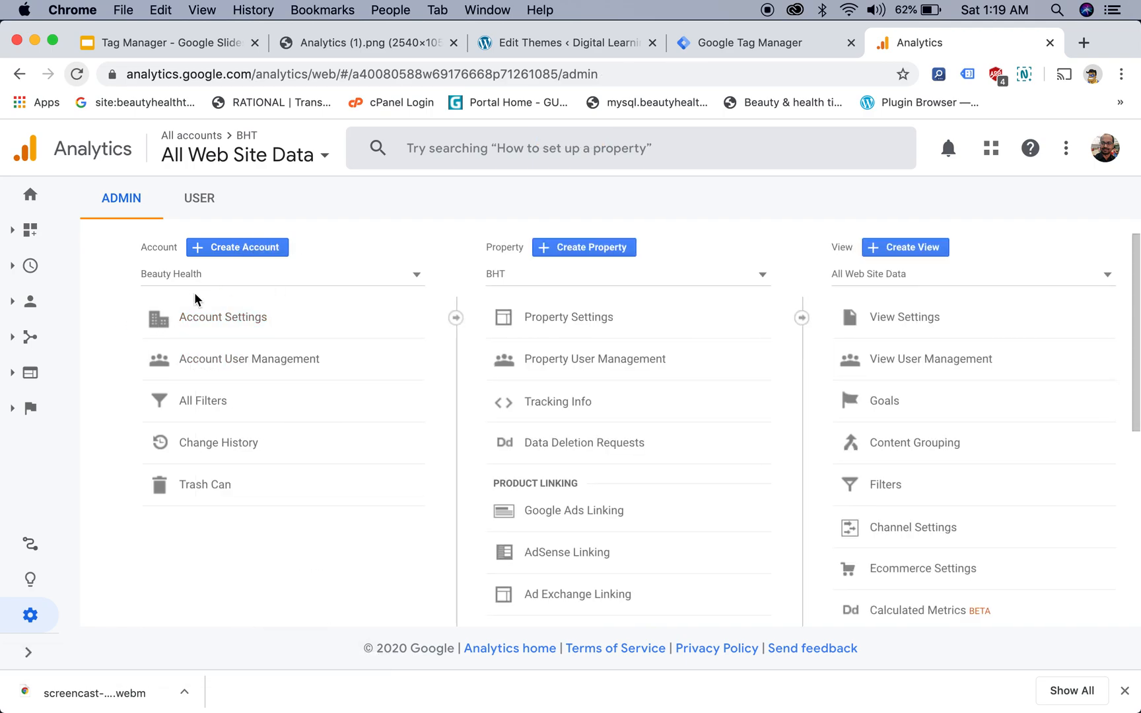
left_click(244, 250)
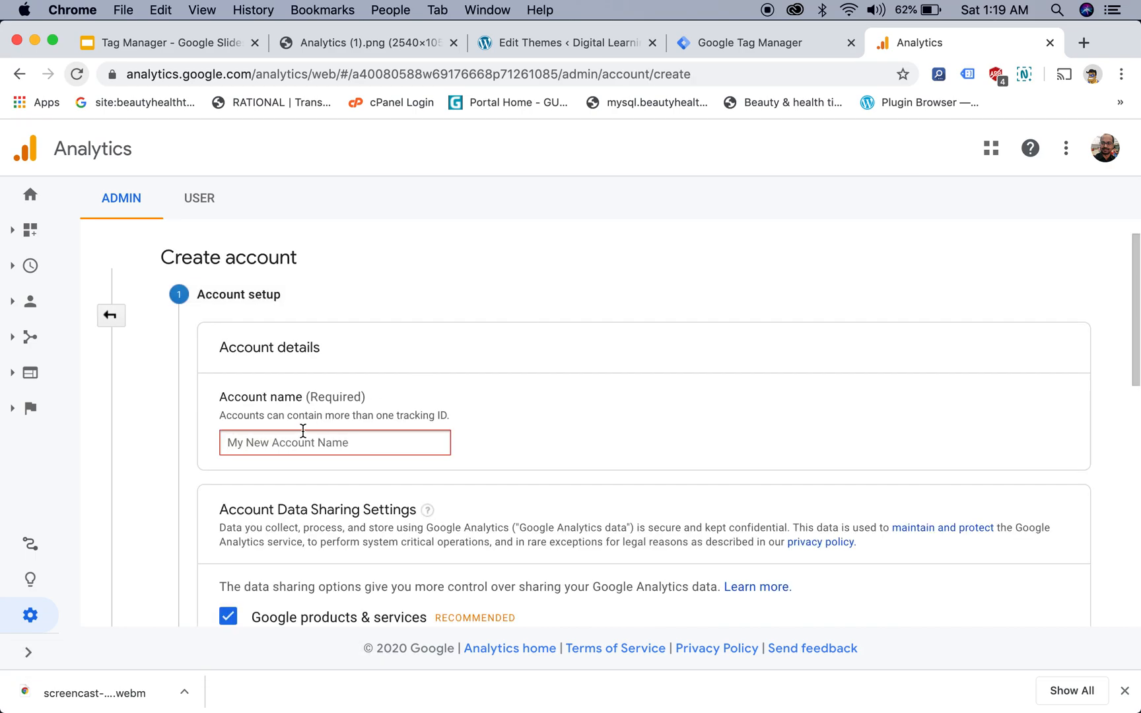
Name the new Analytics account itips, keep the data sharing settings and continue with Web as what to measure
left_click(300, 441)
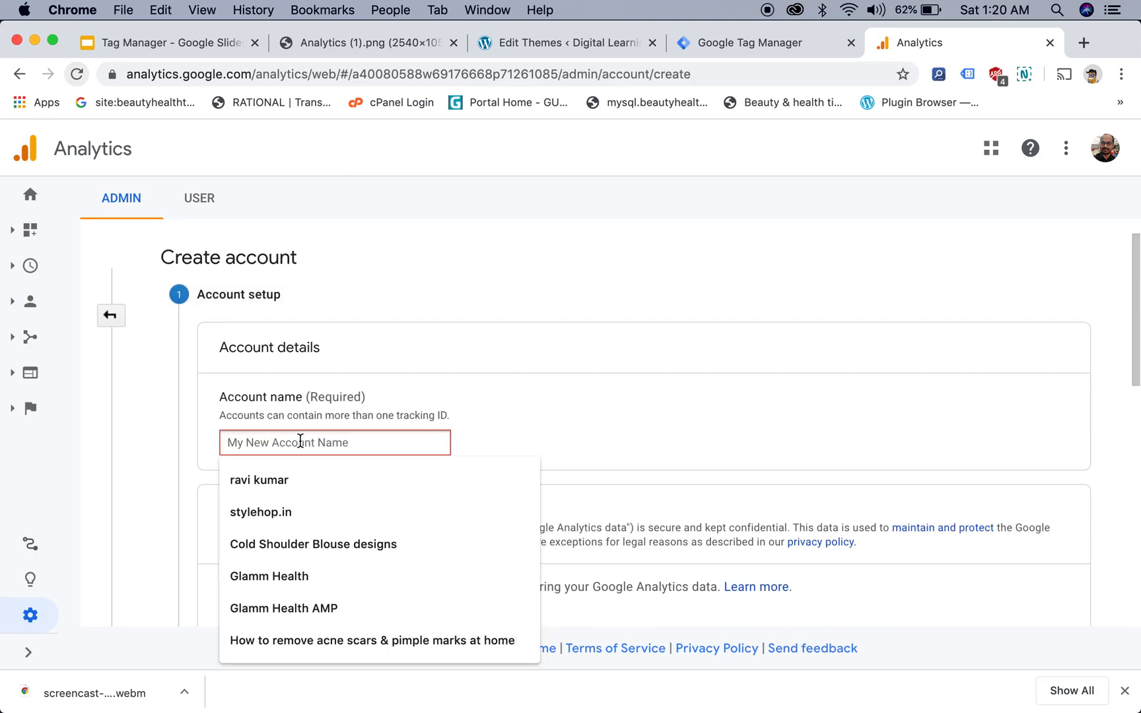
type("itips")
scroll(301, 458, "down", 10)
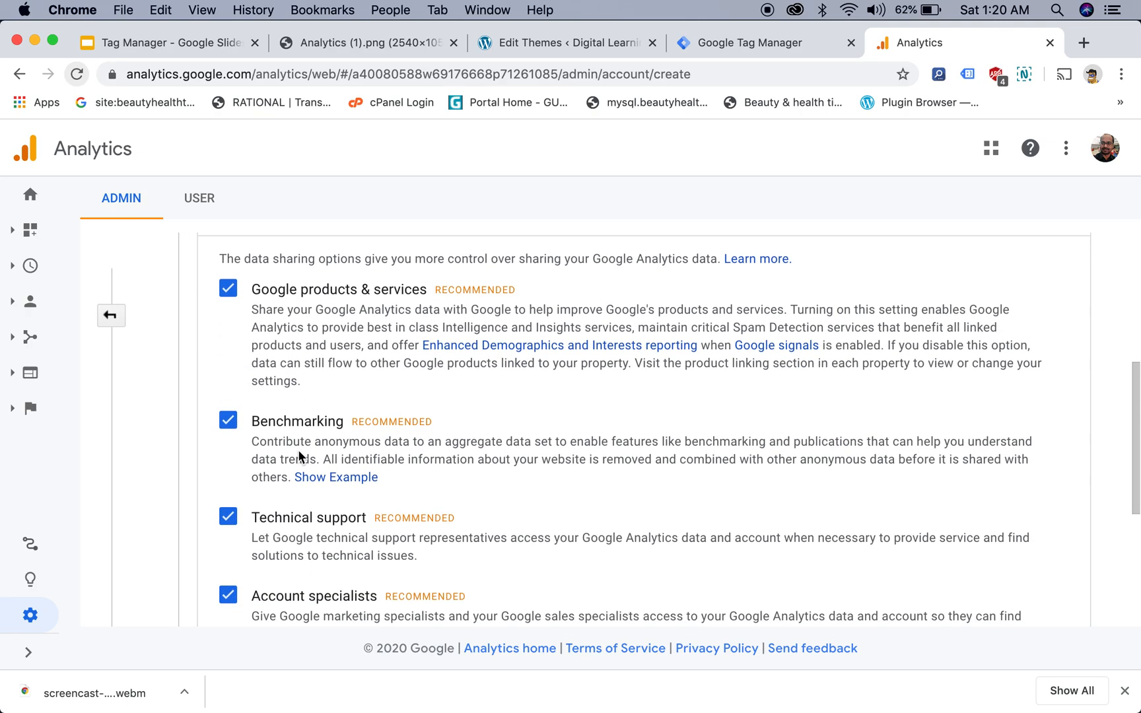
left_click(226, 530)
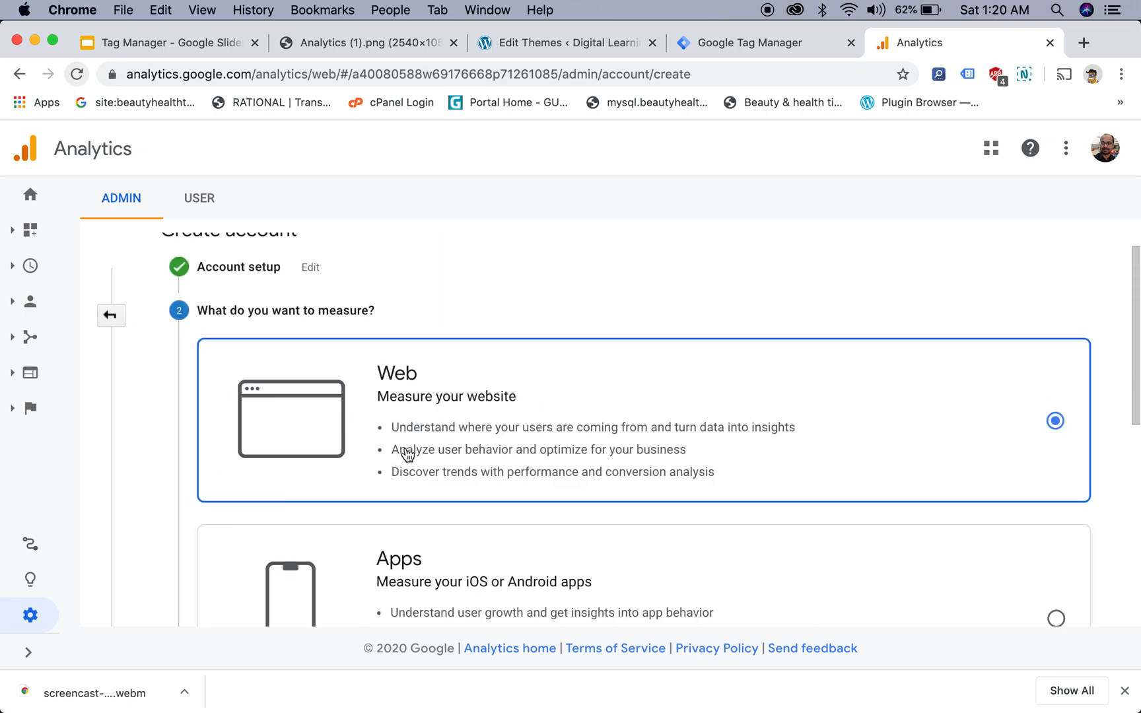
scroll(407, 453, "down", 5)
left_click(228, 539)
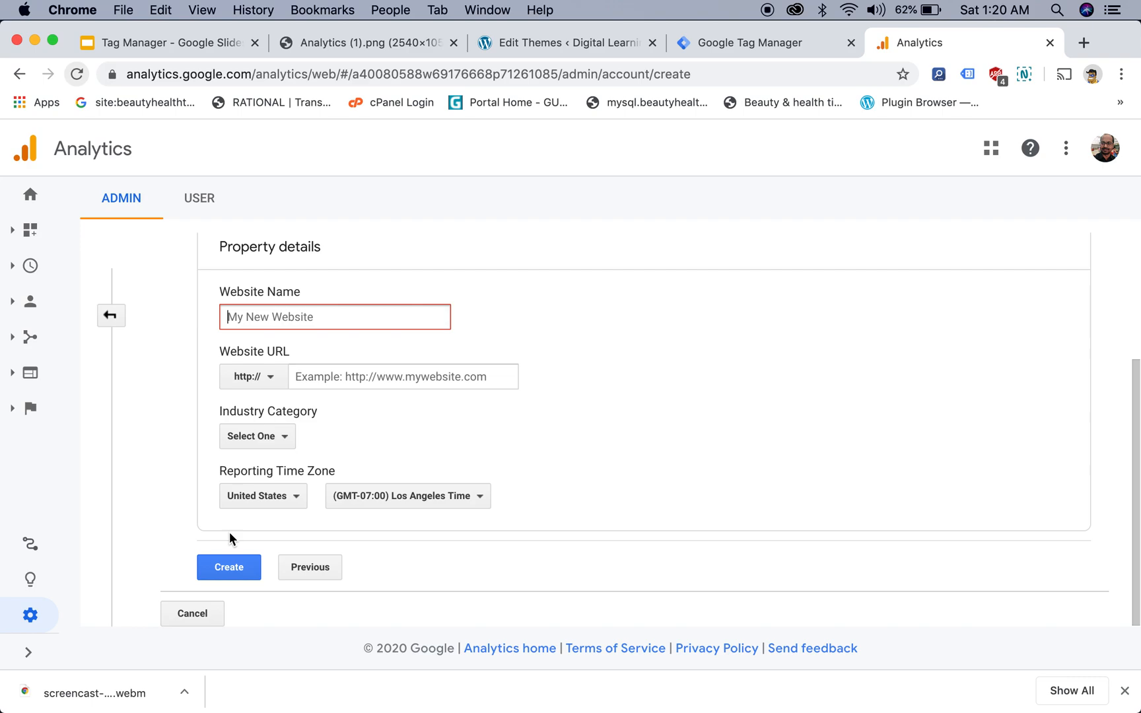
type("itips")
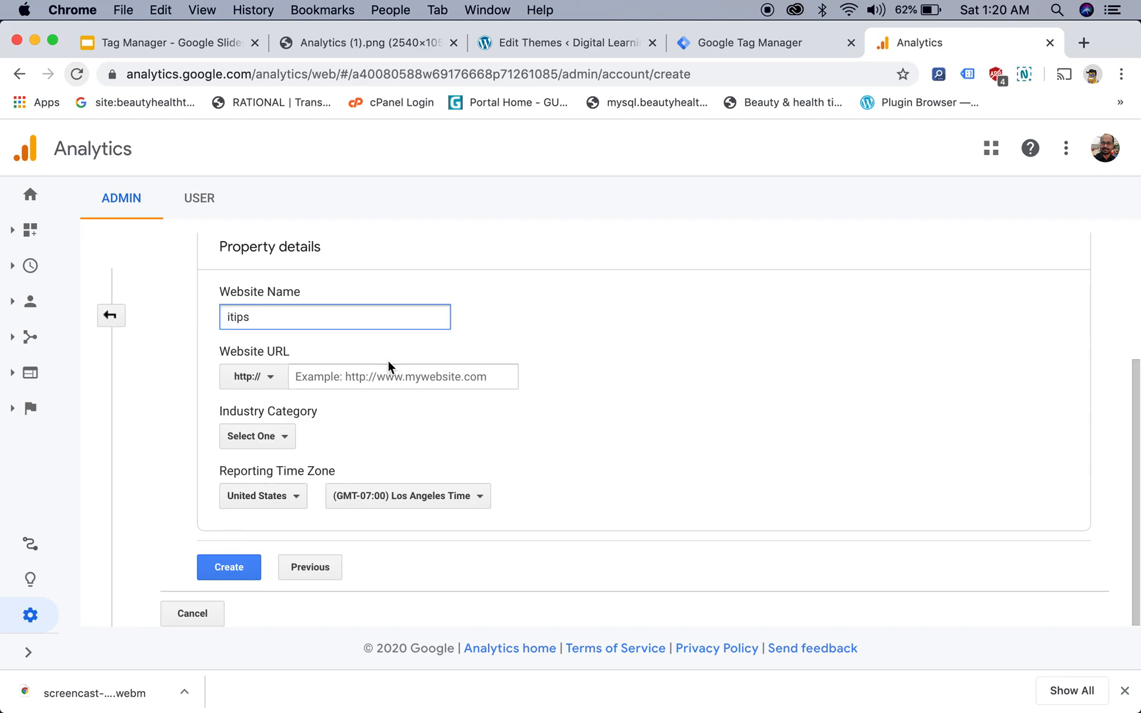
left_click(386, 382)
type("itips.in")
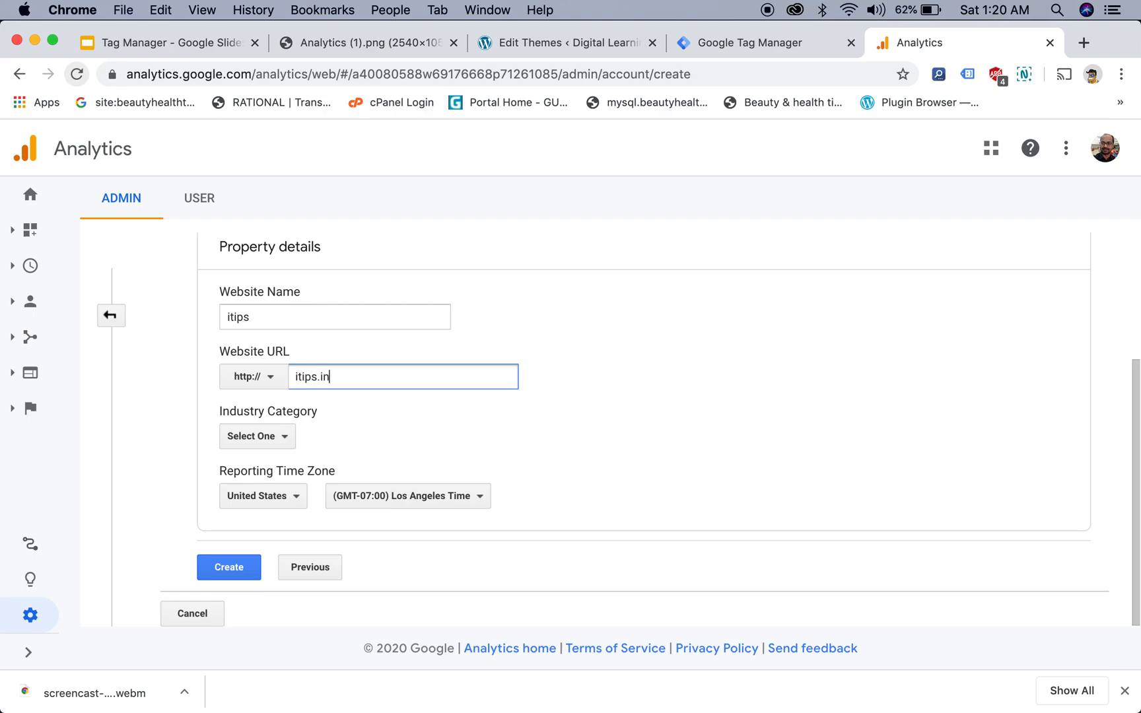
left_click(257, 376)
left_click(256, 436)
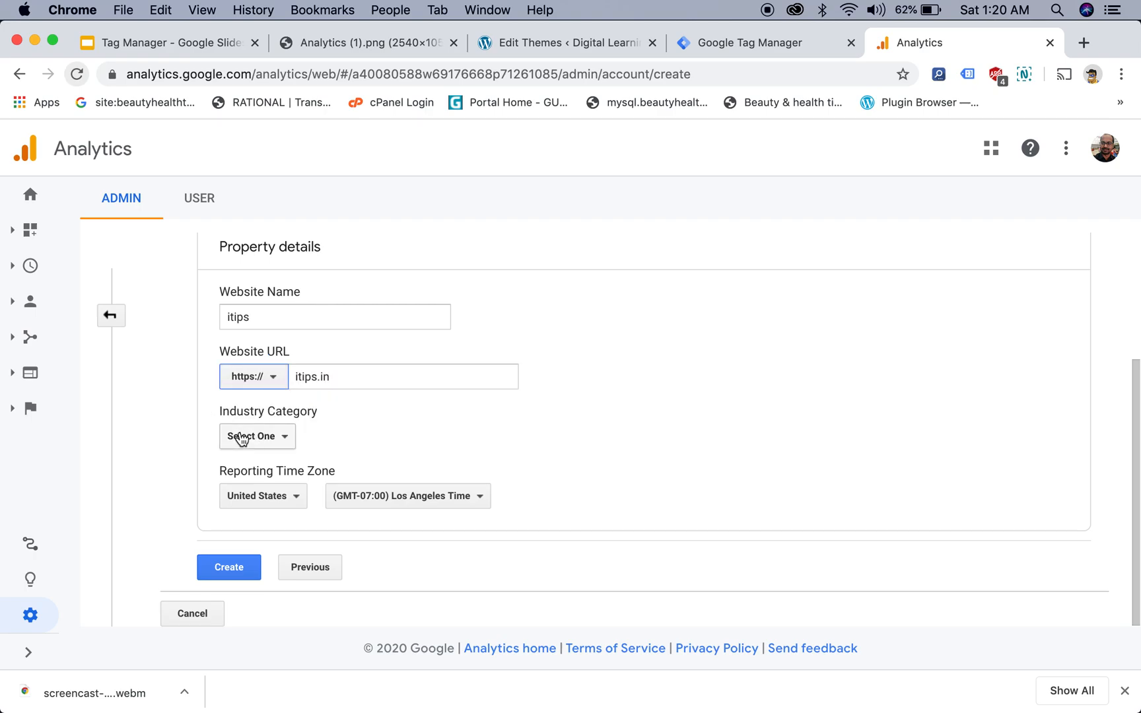
Set the industry category to Beauty and Fitness and the reporting time zone to India, and create the property
left_click(262, 443)
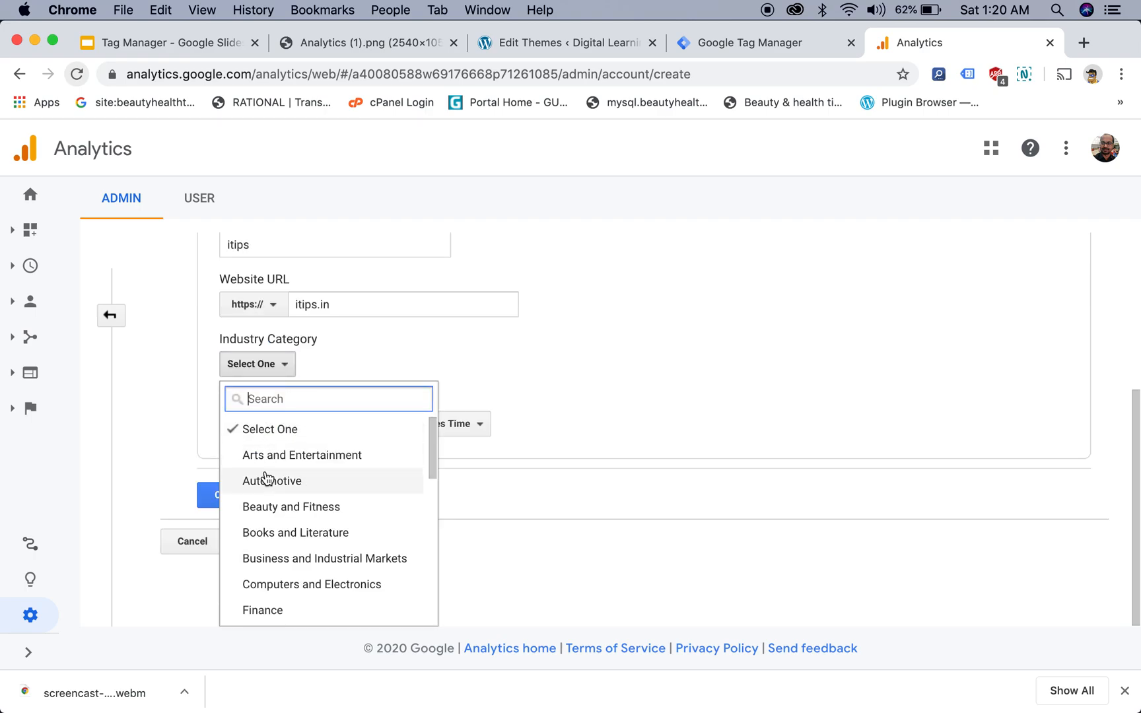
left_click(290, 506)
left_click(290, 506)
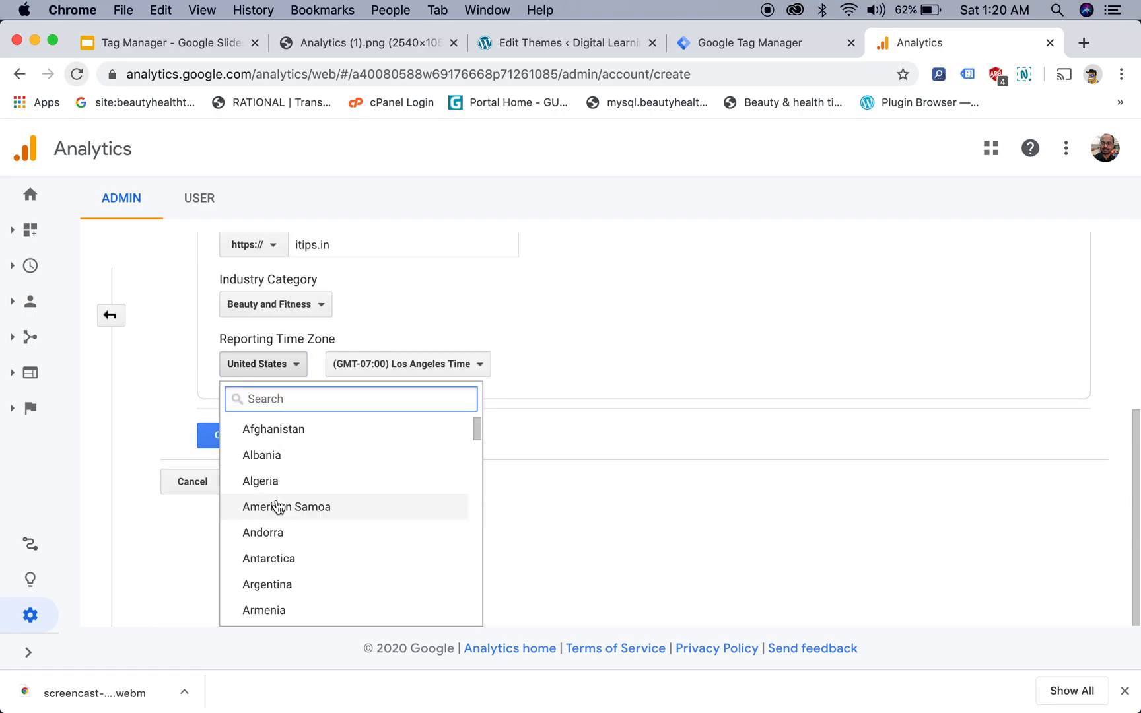
type("ind")
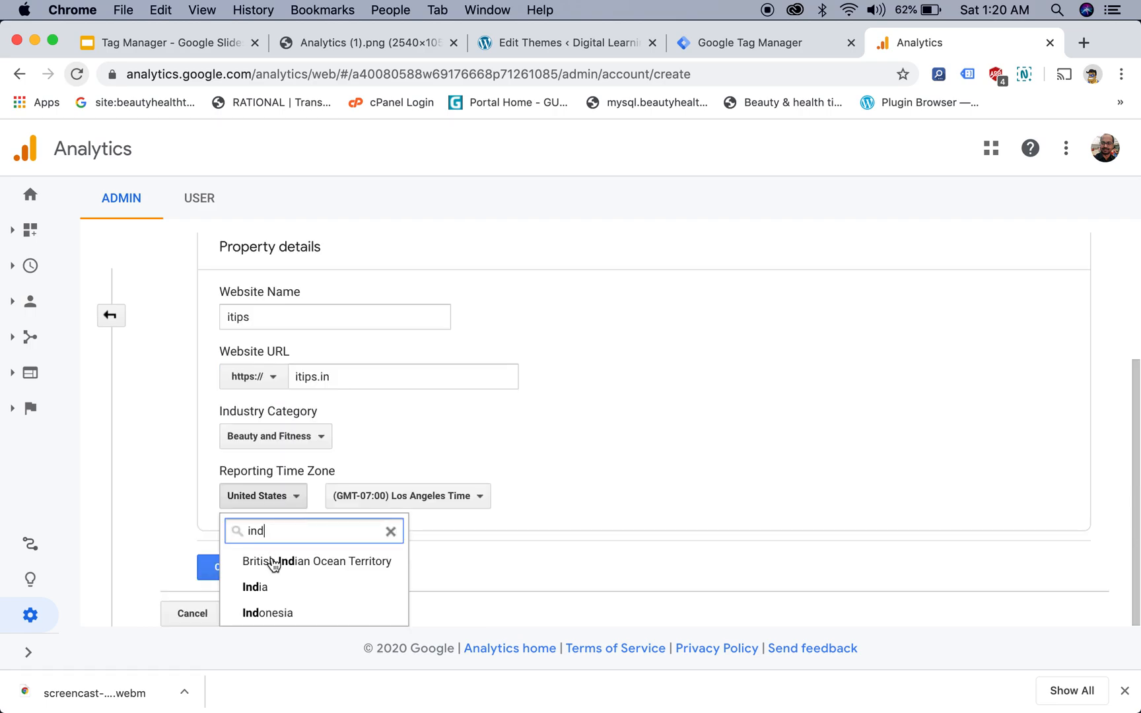
left_click(280, 586)
left_click(237, 574)
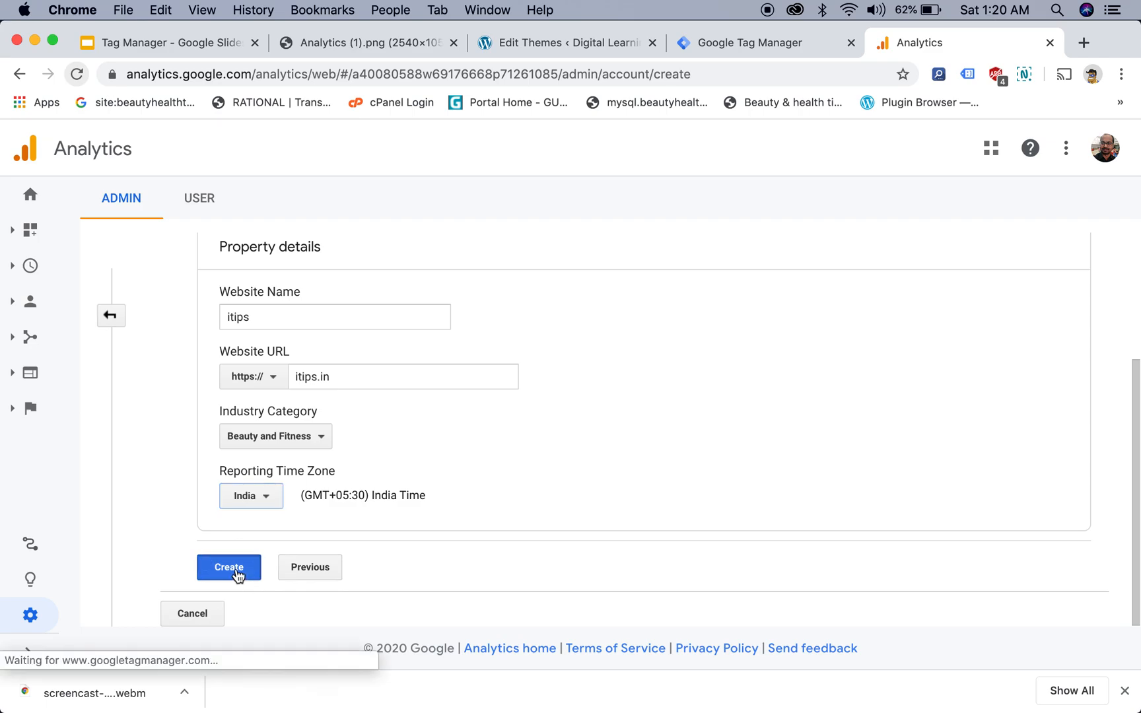
Accept the Google Analytics terms to finish creating the itips account
left_click(406, 473)
scroll(404, 475, "down", 5)
left_click(352, 562)
left_click(376, 615)
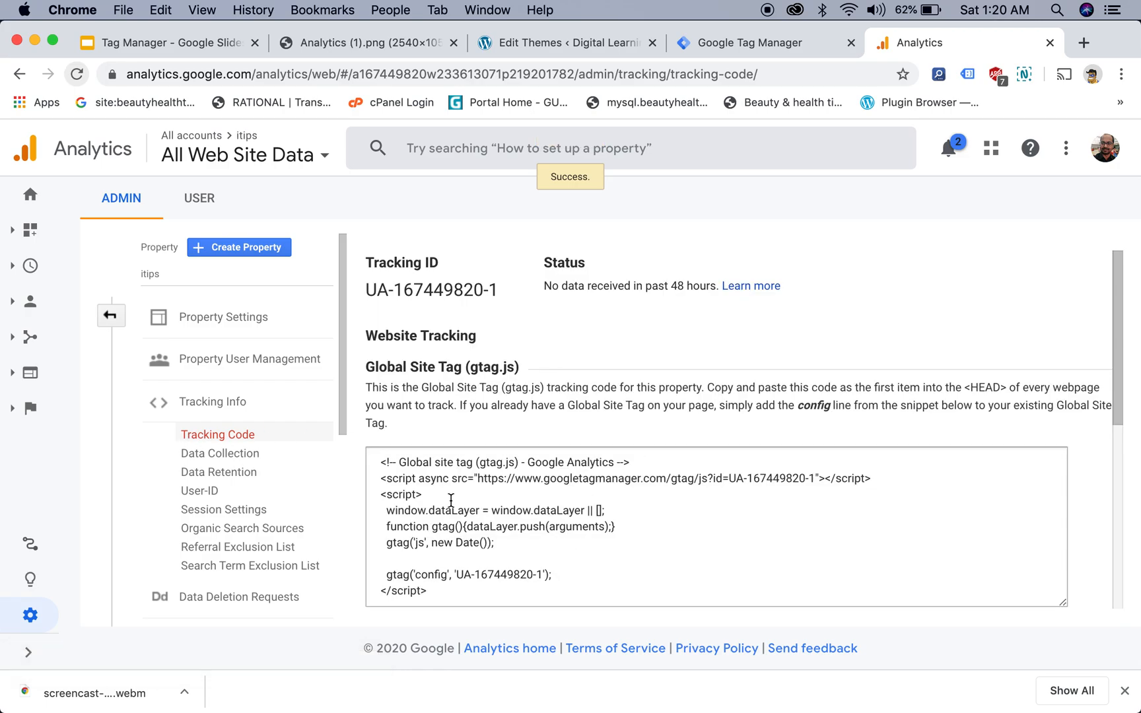
Copy the tracking ID of the itips property from its tracking code page
scroll(429, 476, "down", 3)
scroll(436, 429, "up", 3)
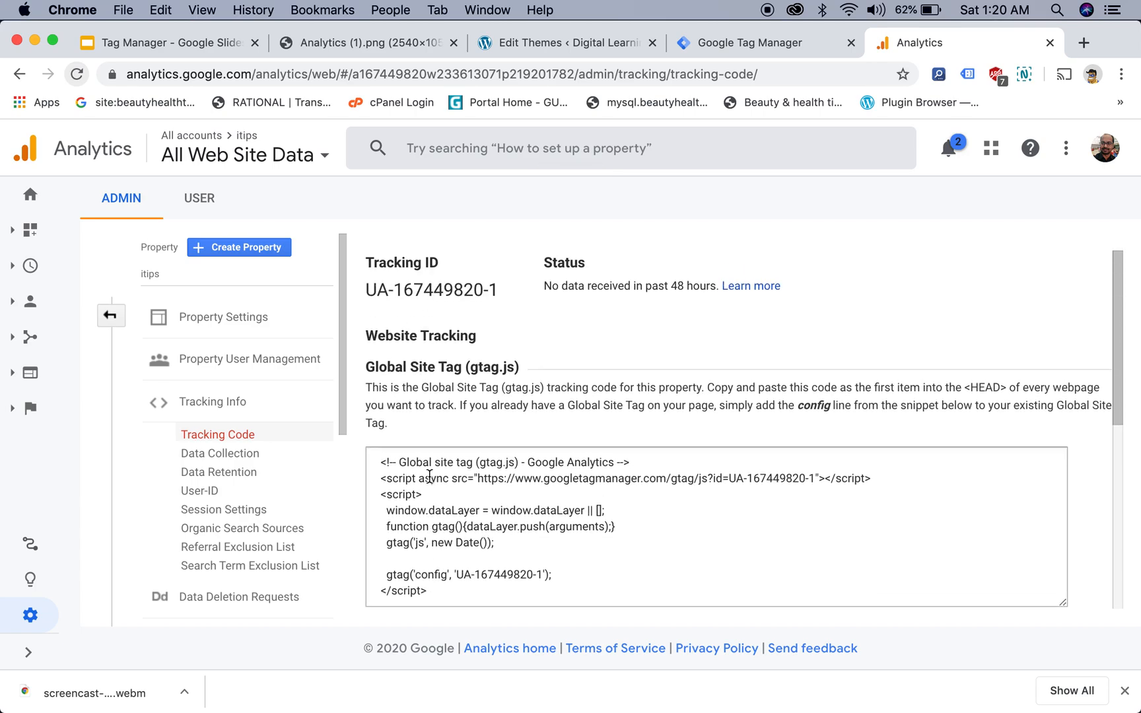
left_click_drag(508, 297, 368, 279)
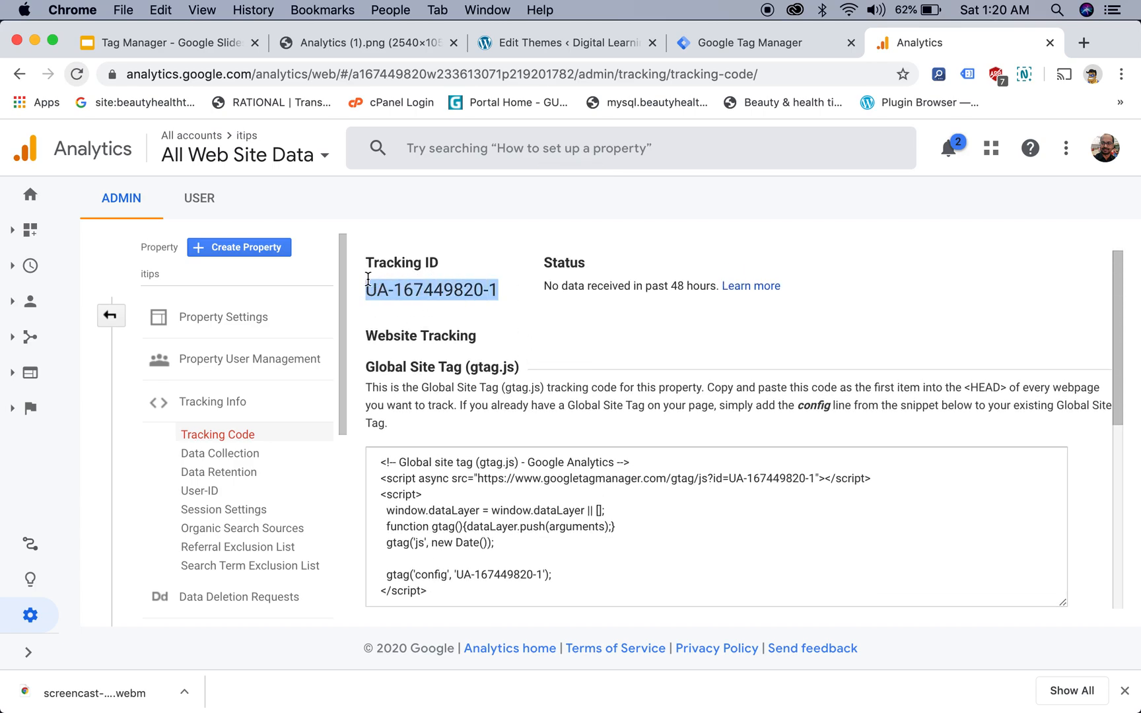
right_click(393, 285)
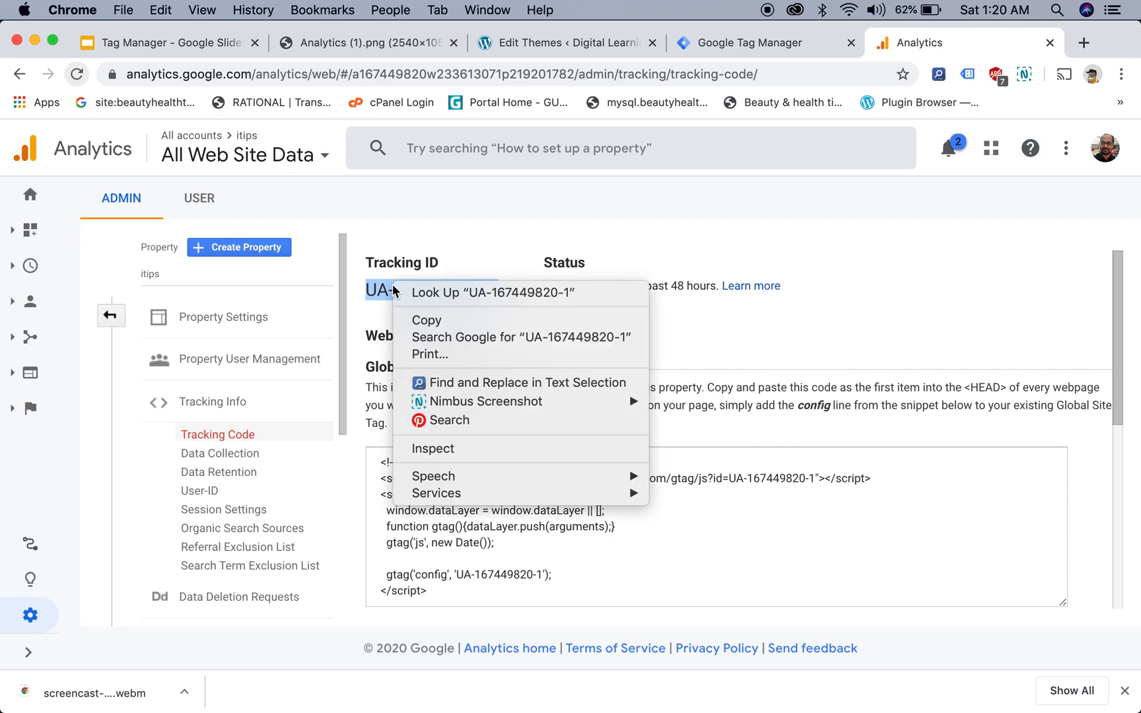
left_click(430, 320)
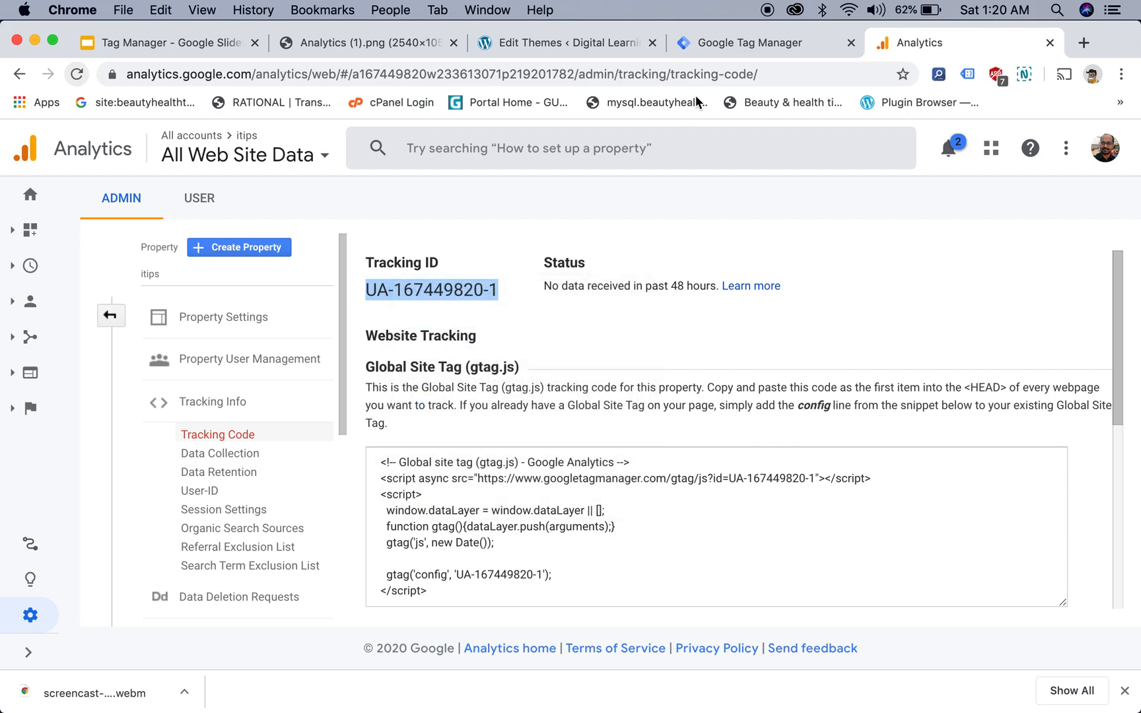
In Google Tag Manager, paste the copied tracking ID into the GA ID variable and save the variable
left_click(734, 53)
left_click(420, 379)
left_click(328, 409)
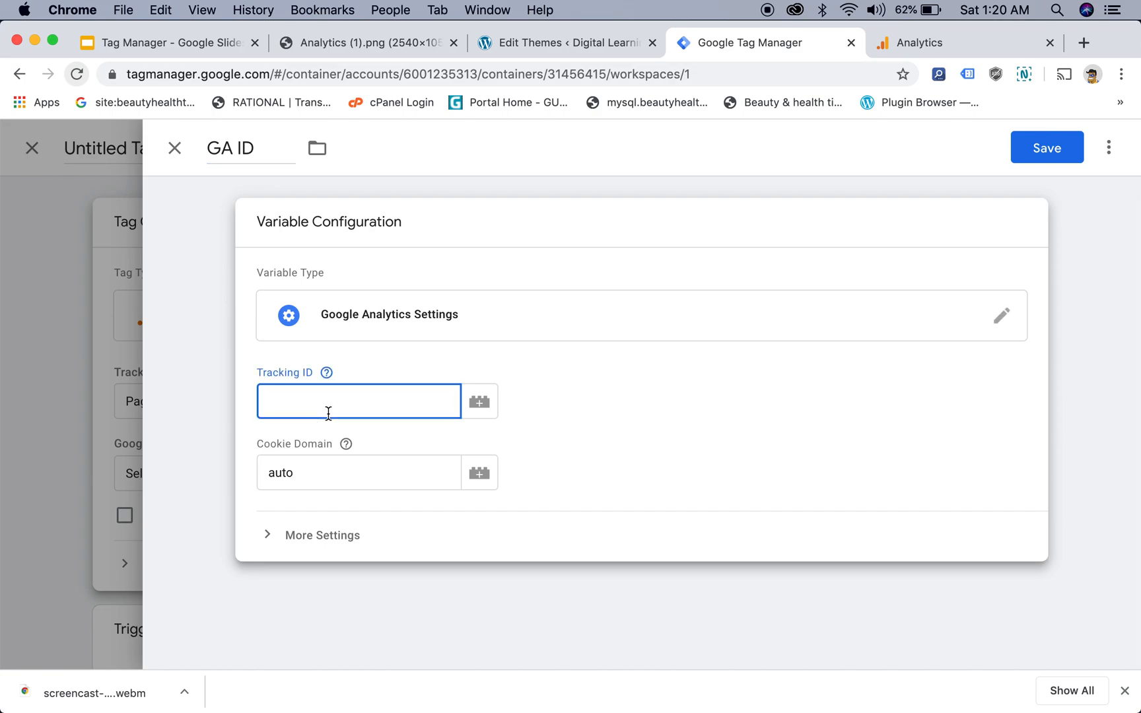
key("super+v")
left_click(1055, 151)
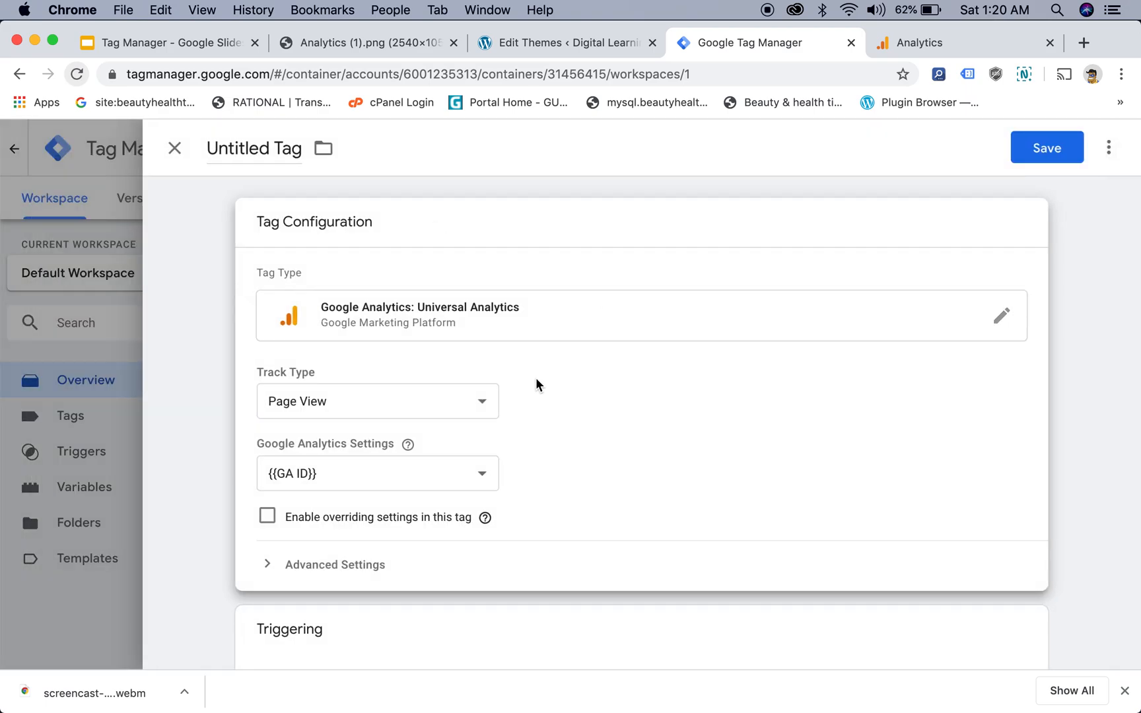
Select {{GA ID}} as the tag's Google Analytics Settings variable and Page View as its track type
left_click(280, 479)
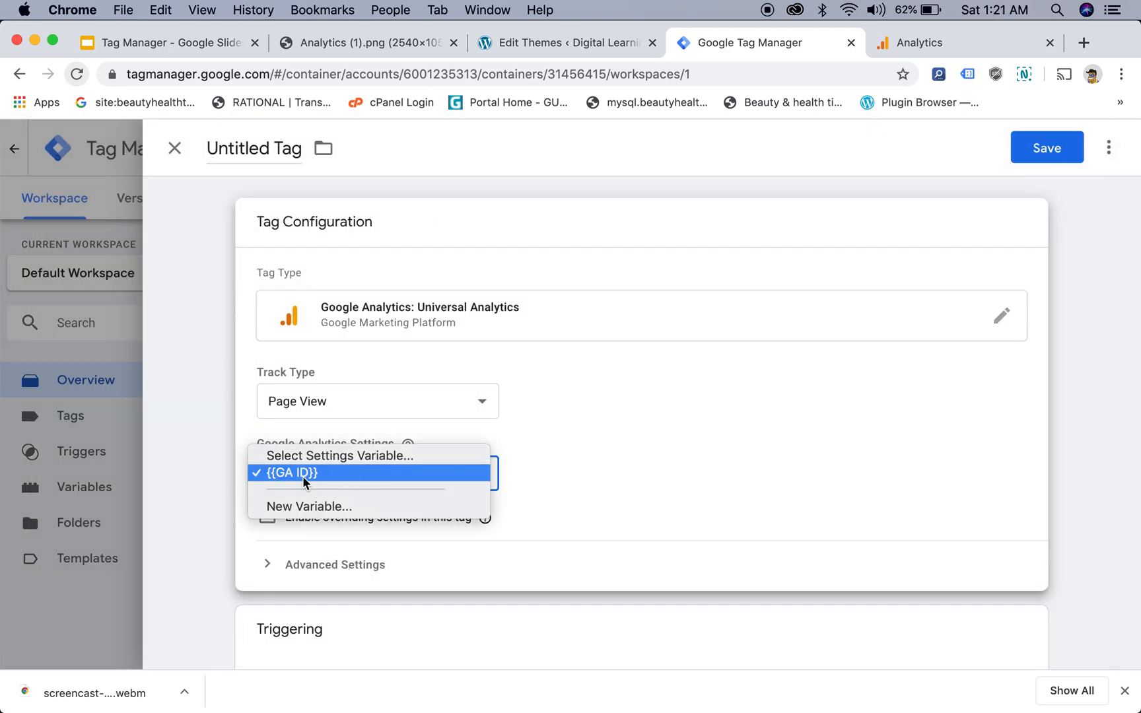
left_click(322, 476)
scroll(558, 462, "down", 2)
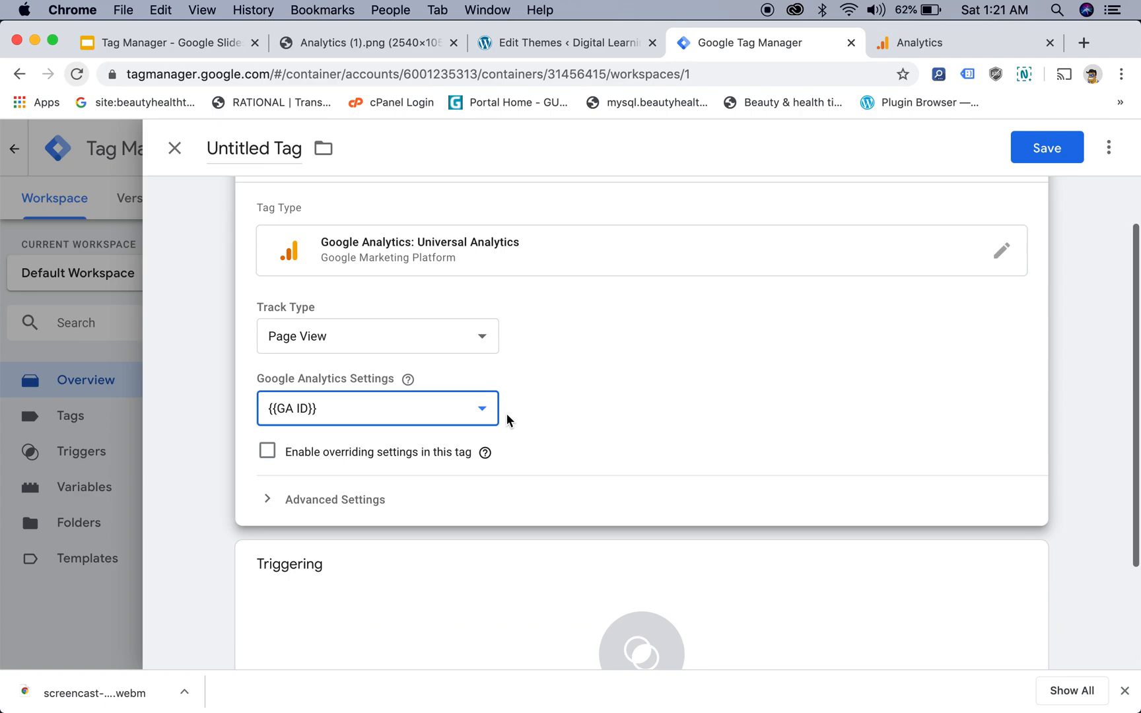
left_click(437, 338)
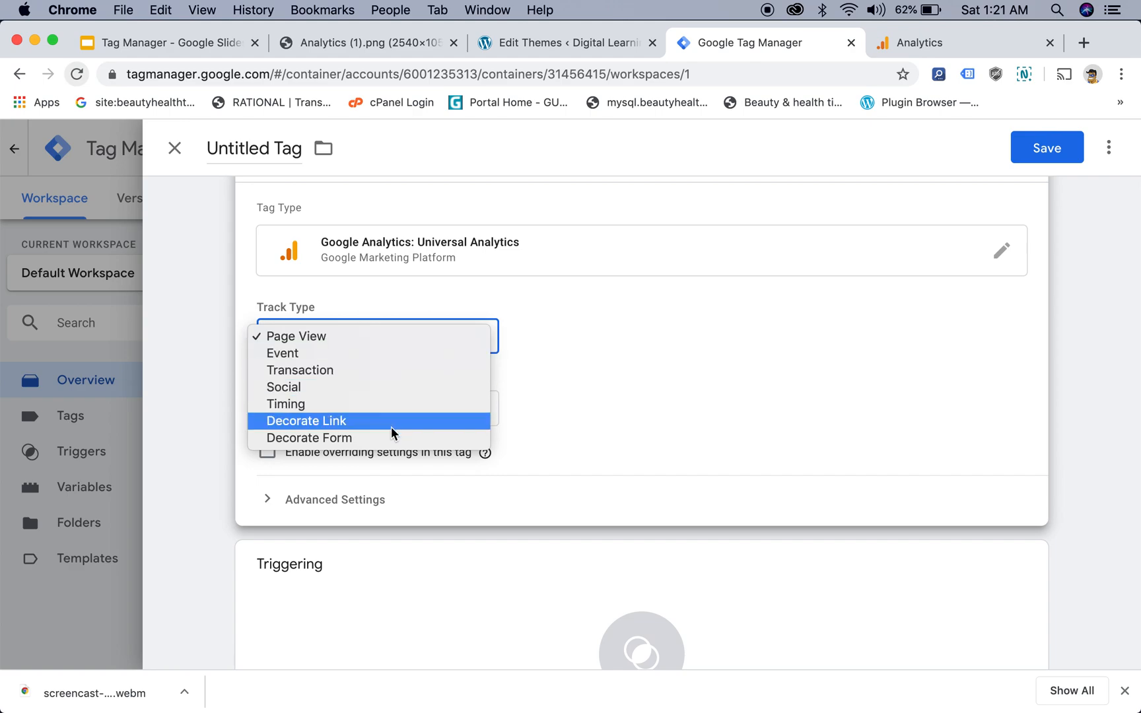
left_click(396, 328)
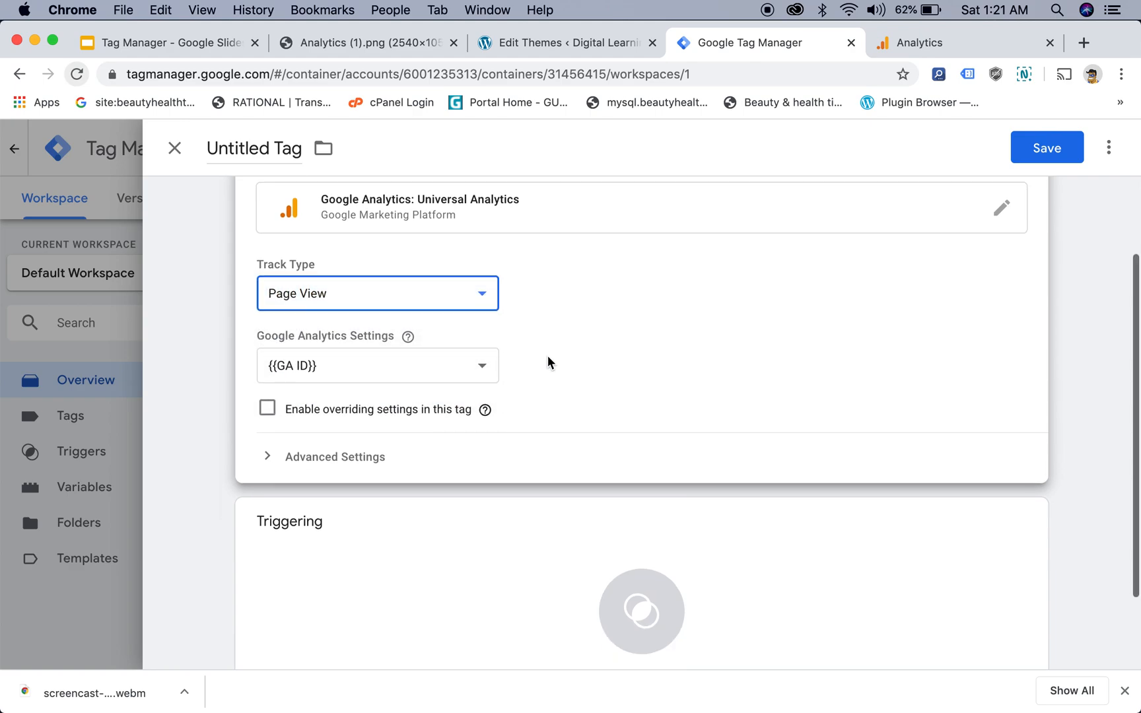
scroll(547, 356, "up", 2)
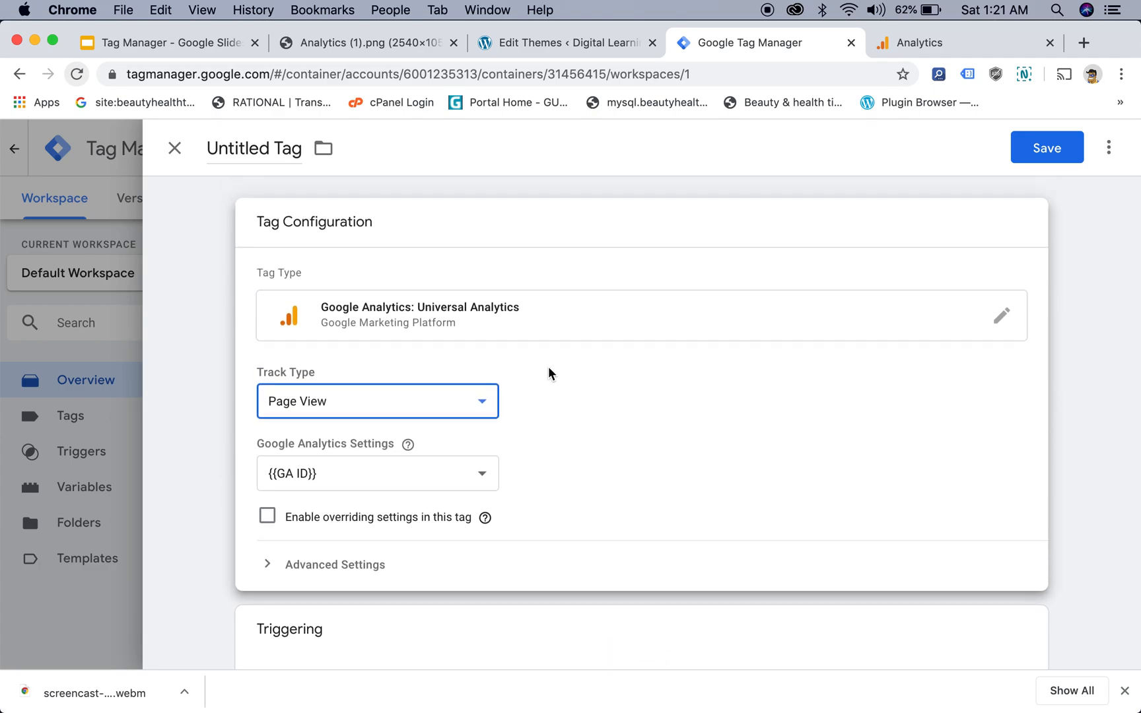
Rename the untitled Universal Analytics tag as Page Views
left_click(261, 148)
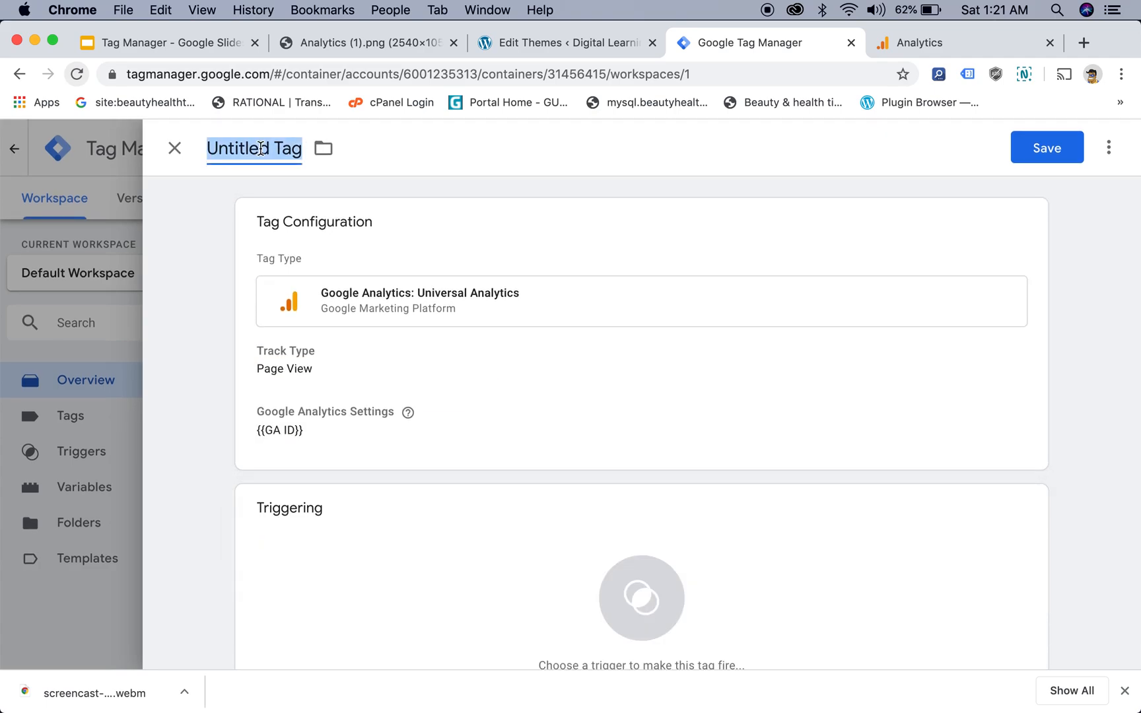
type("Page Views")
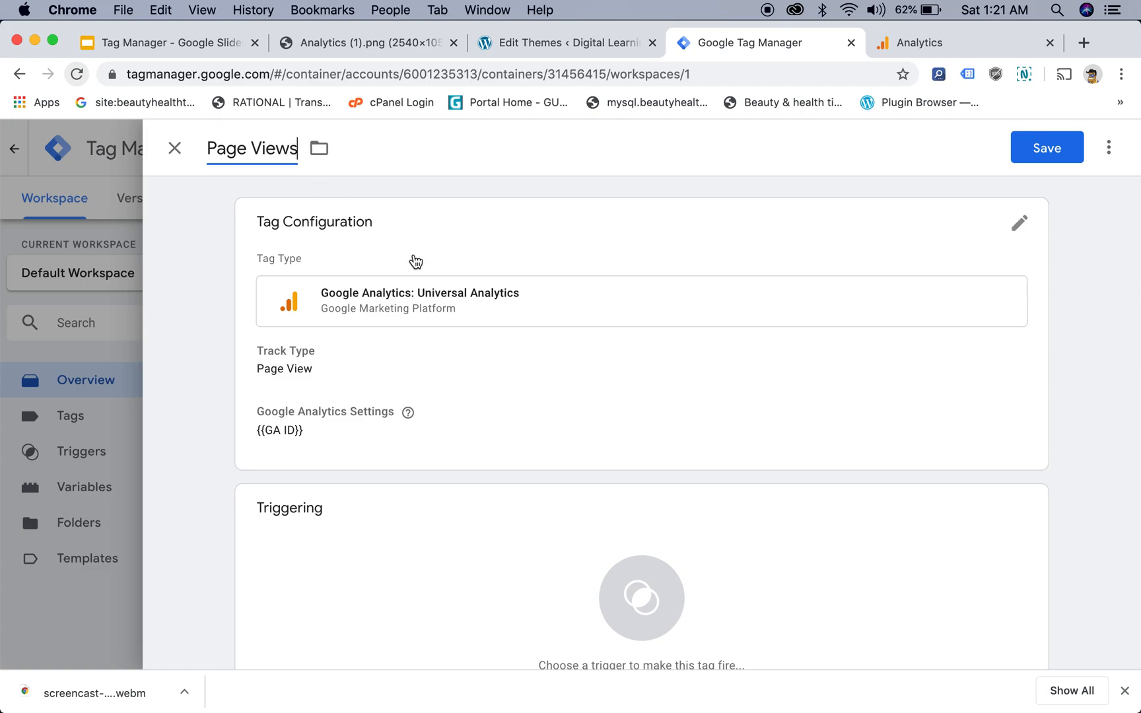
scroll(423, 271, "down", 2)
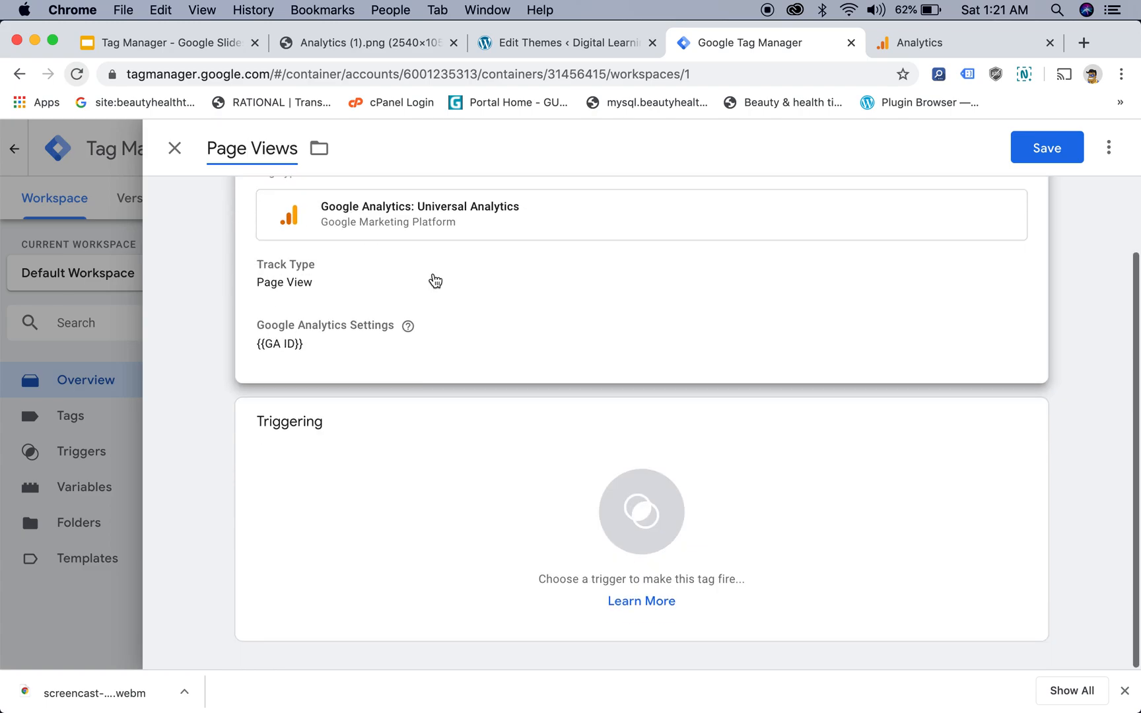
Add the All Pages trigger to the Page Views tag and save the tag
scroll(435, 281, "up", 2)
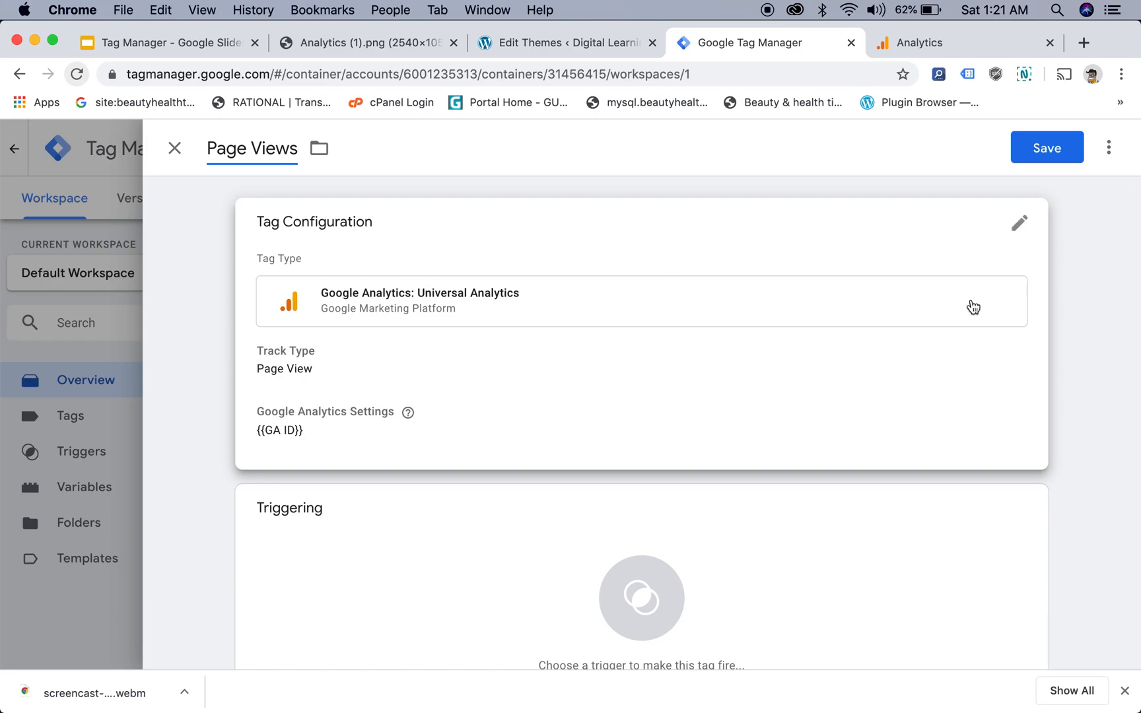
scroll(734, 323, "down", 1)
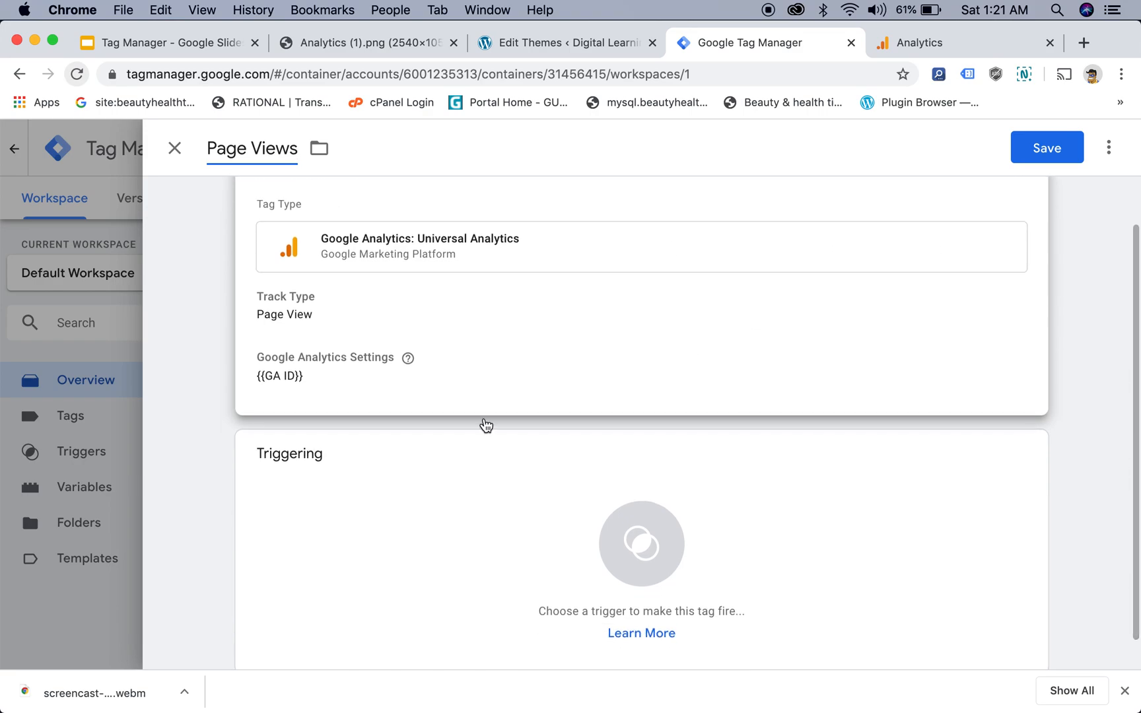
scroll(199, 434, "down", 1)
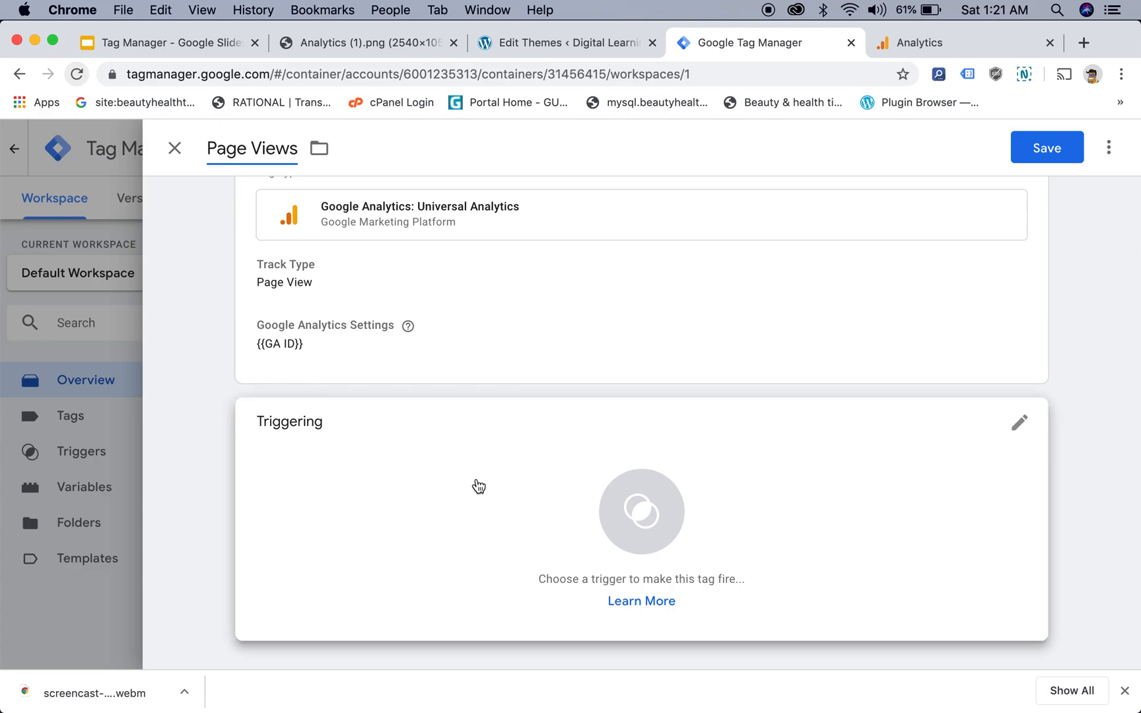
left_click(625, 513)
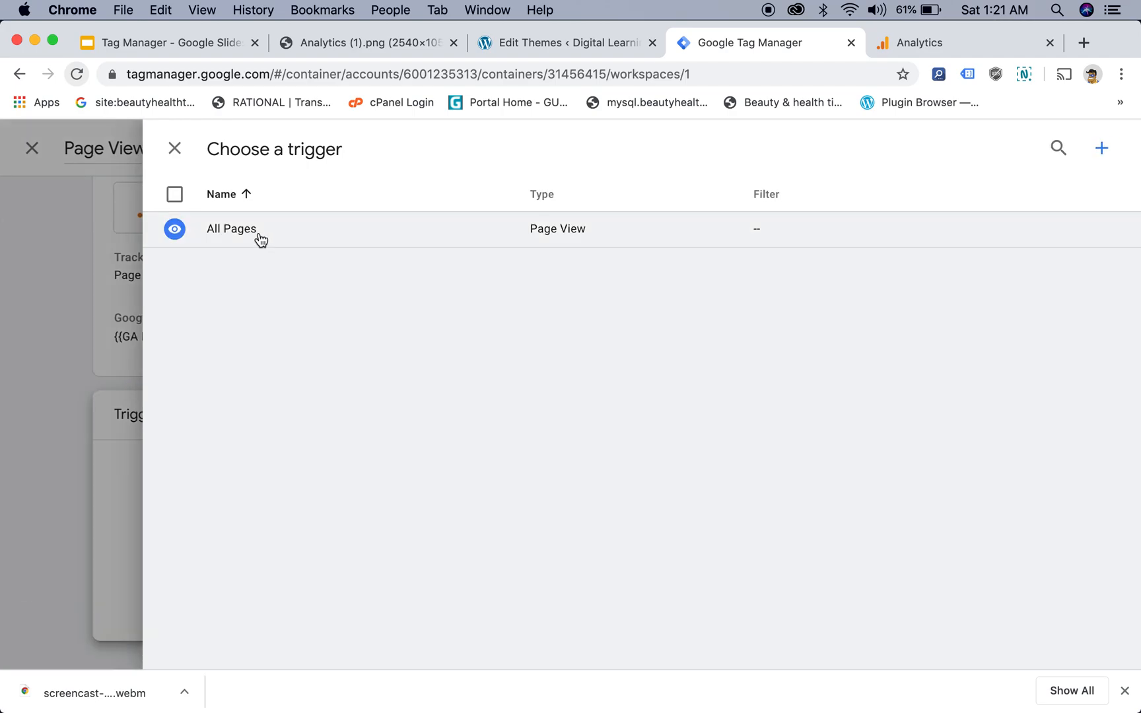
left_click(259, 233)
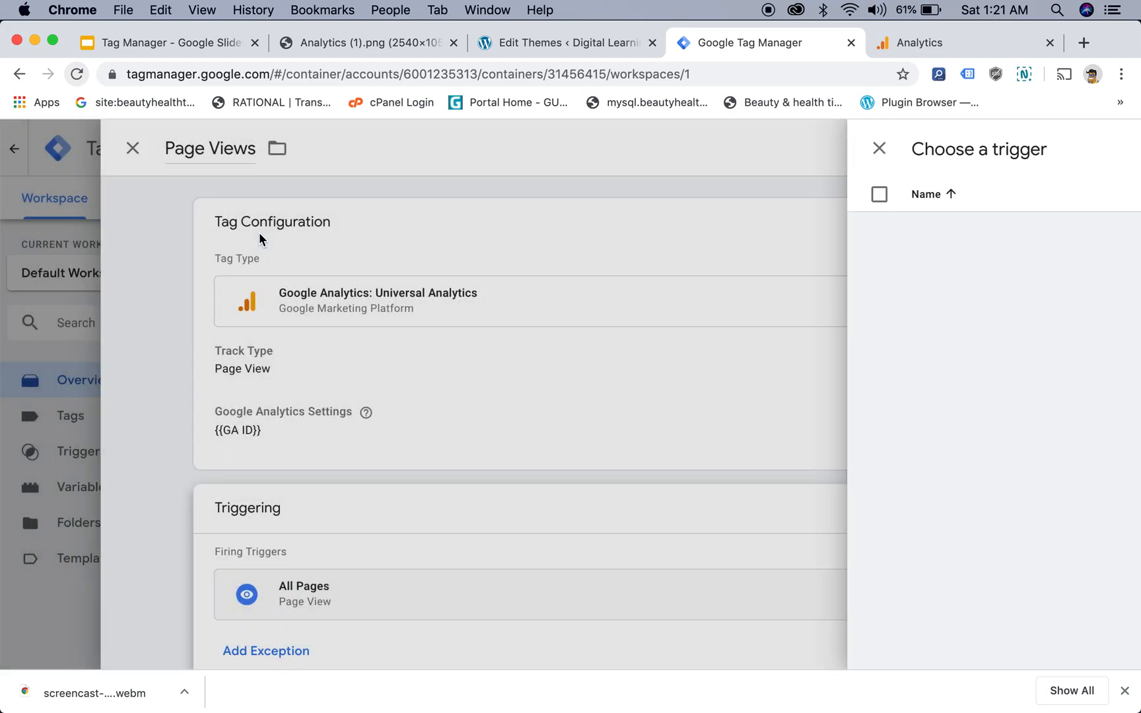
scroll(354, 433, "down", 1)
scroll(357, 436, "up", 1)
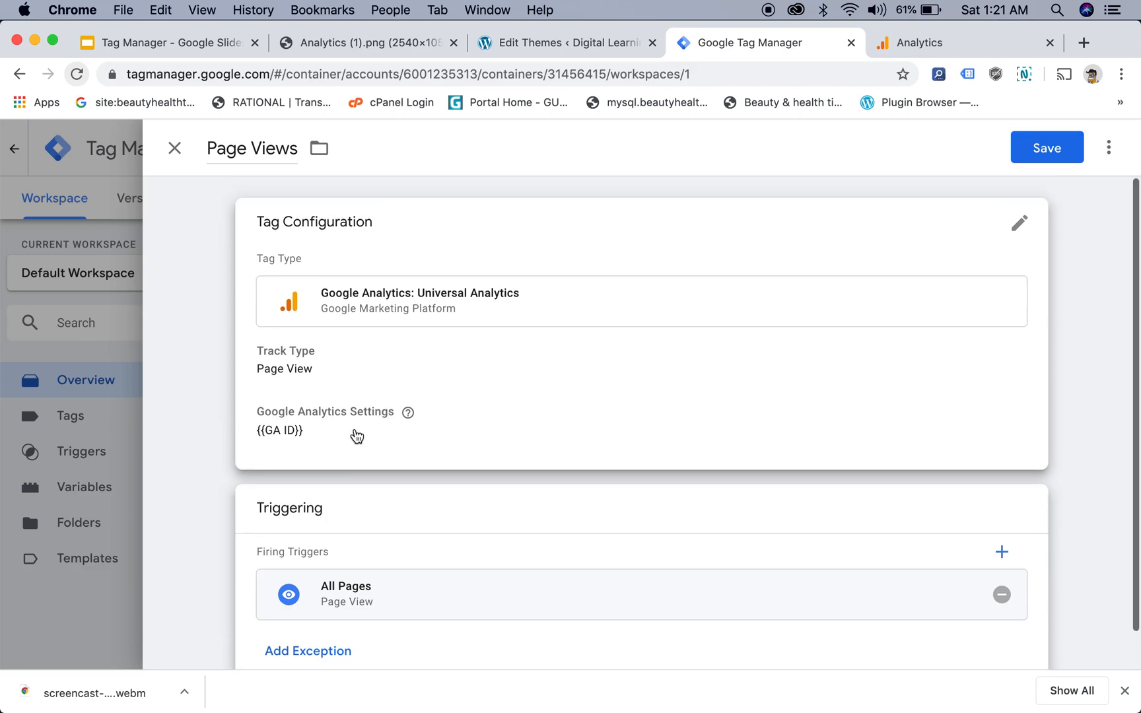
left_click(1048, 151)
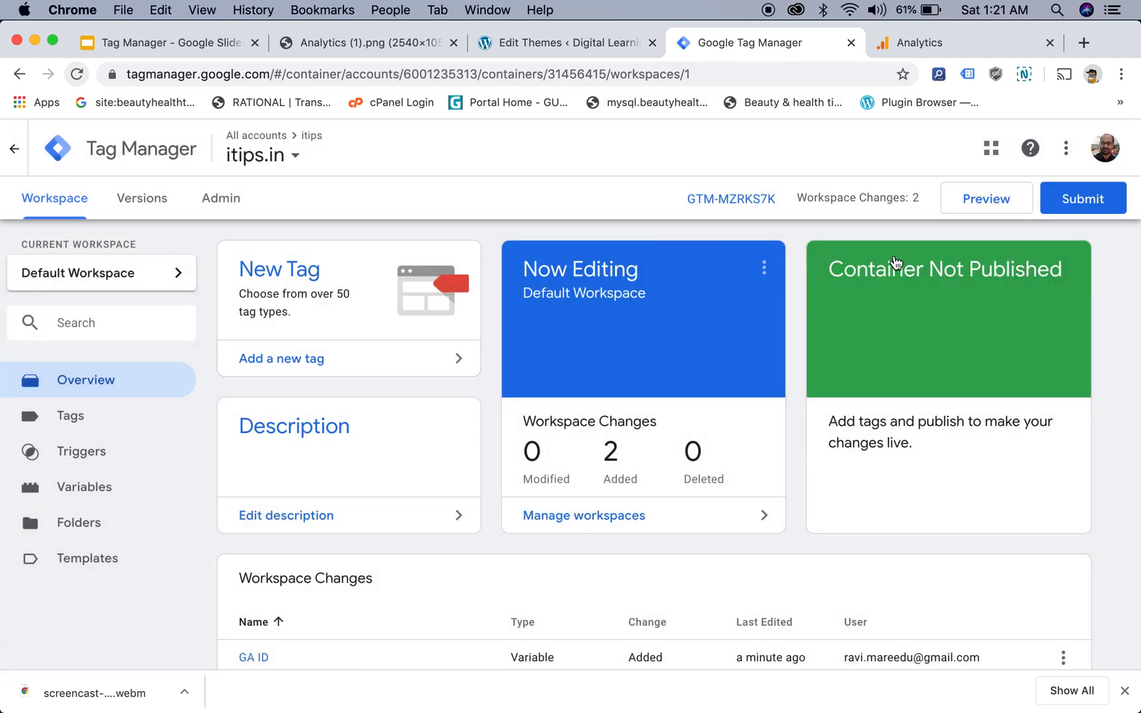
Start preview mode for the Default Workspace and open itips.in in a new browser tab placed beside Tag Manager
left_click(990, 205)
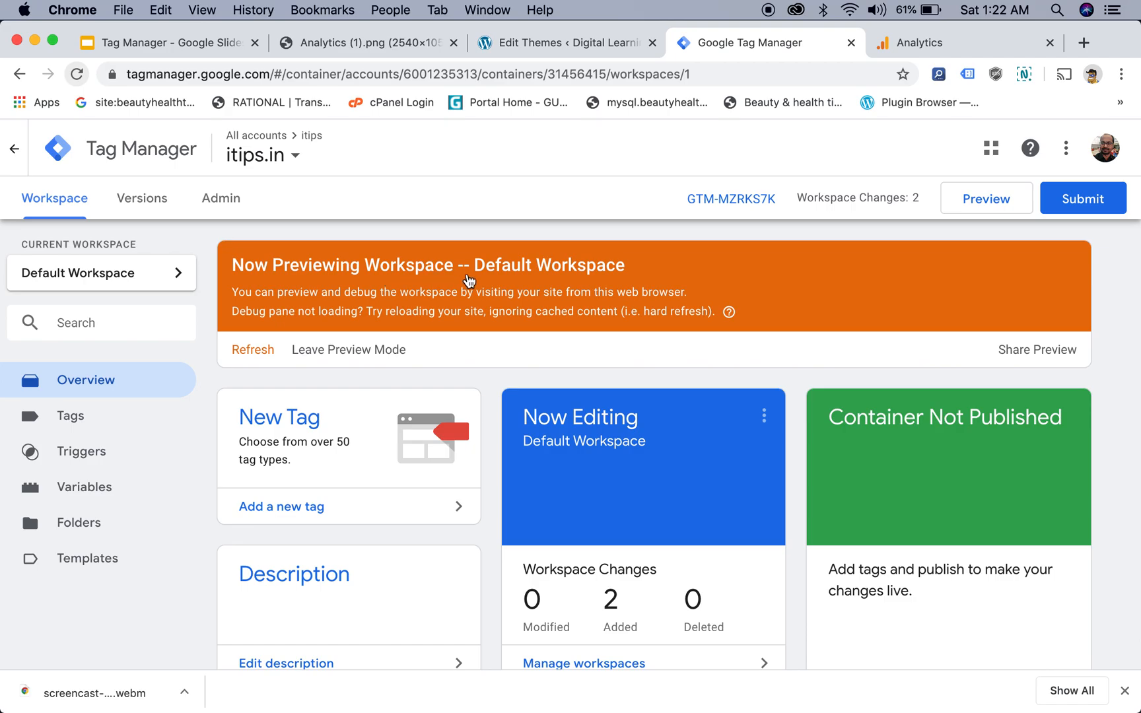
left_click(1086, 44)
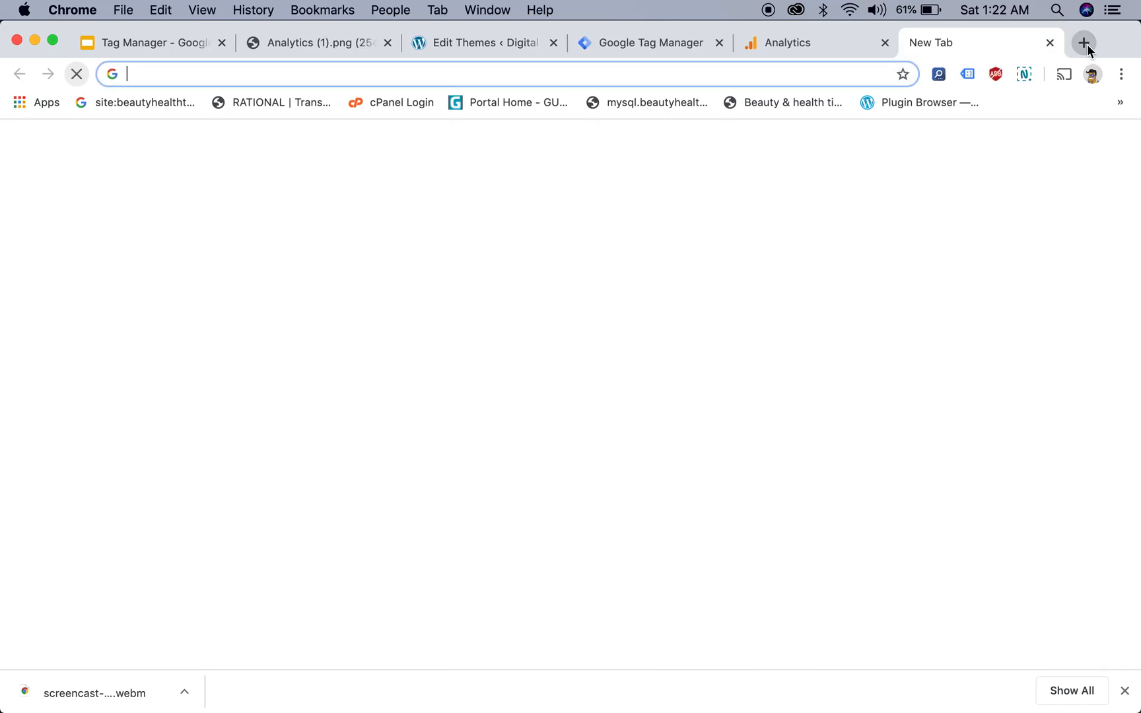
type("itips.in")
key("Return")
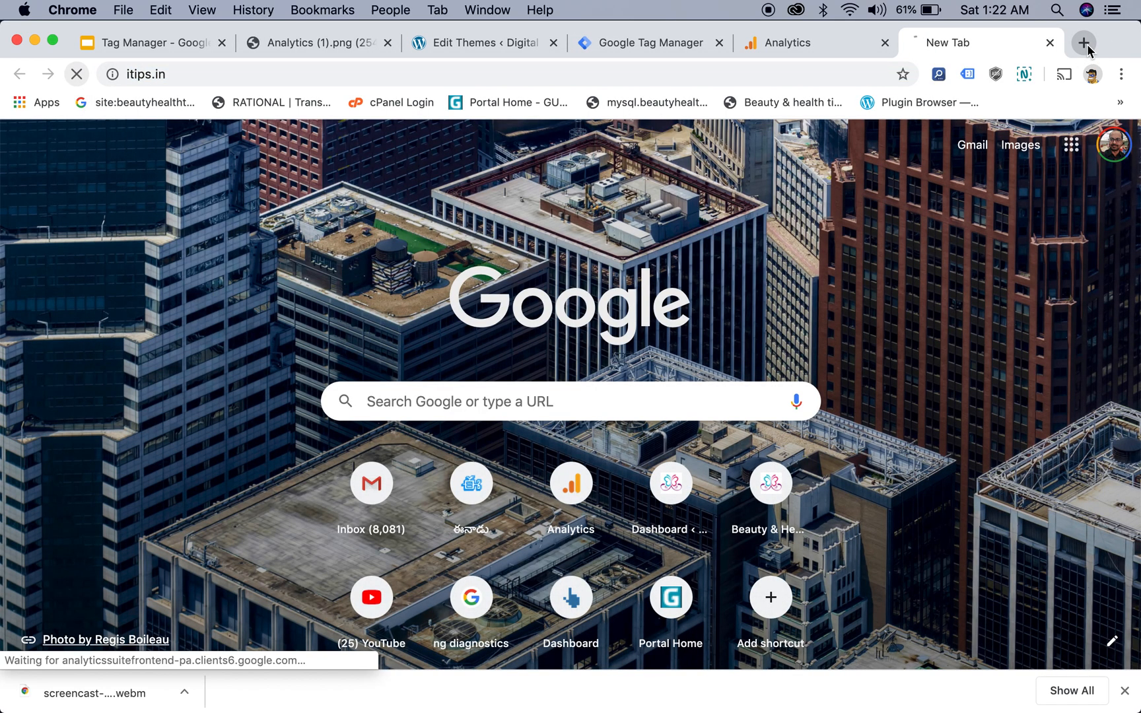
left_click_drag(994, 53, 822, 55)
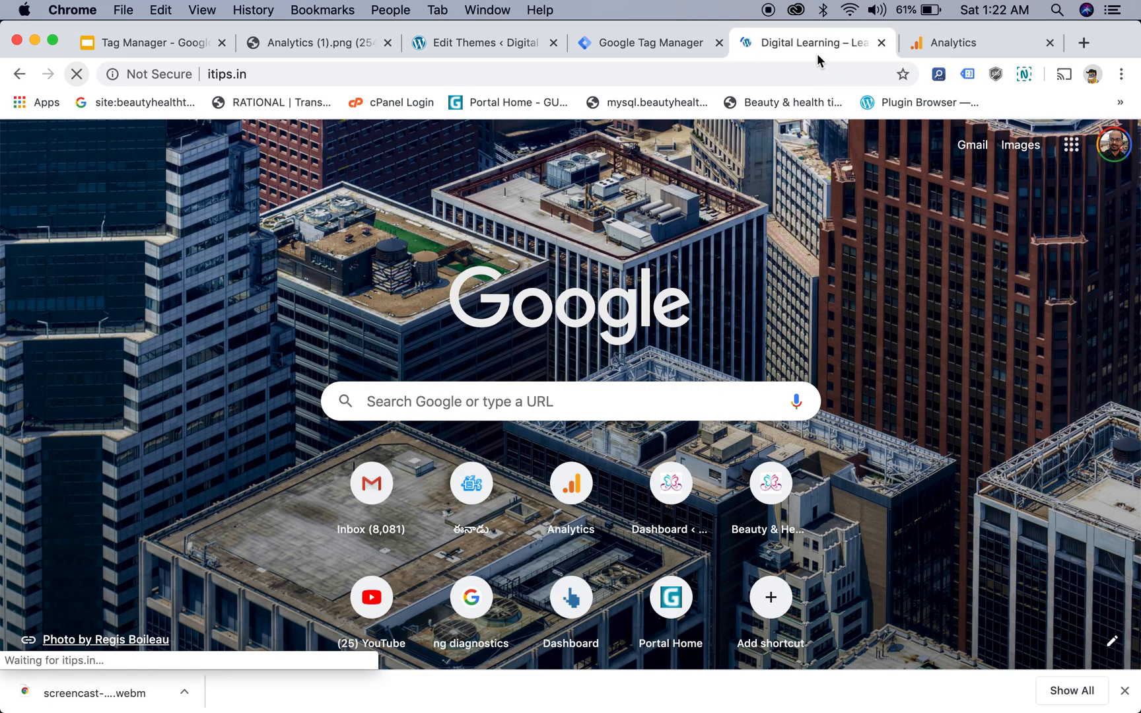
left_click(666, 46)
left_click(779, 45)
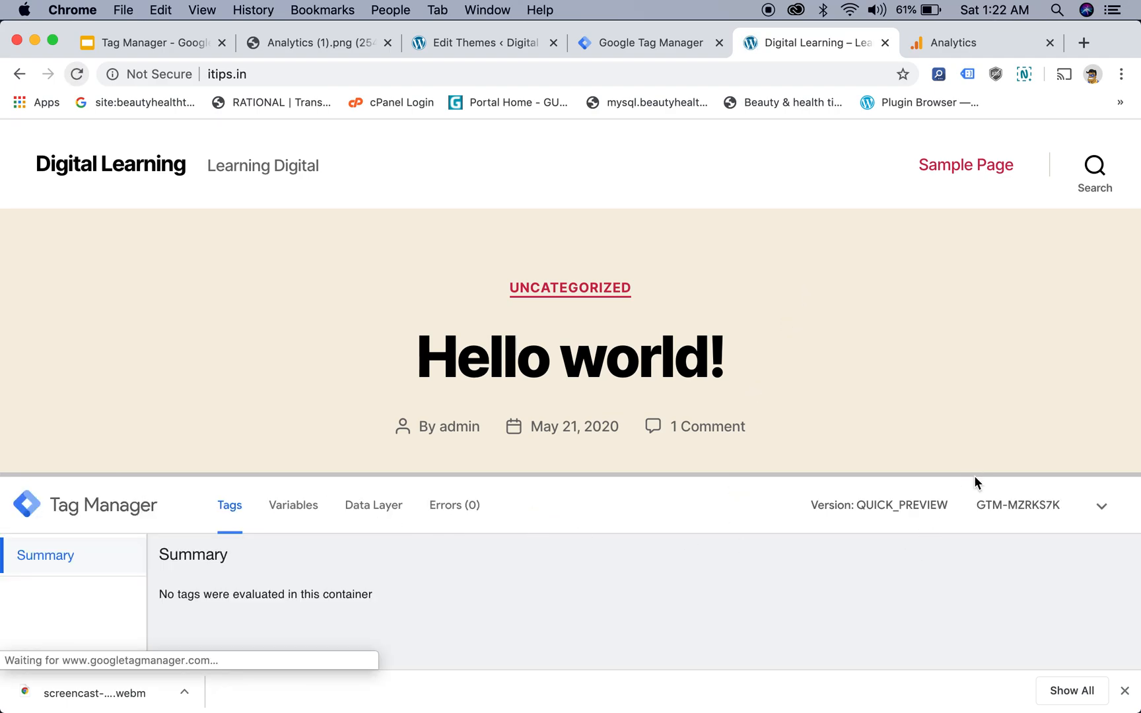
Enlarge the debug pane on itips.in and examine the Page View event's fired Page Views tag and its firing triggers
left_click(1102, 506)
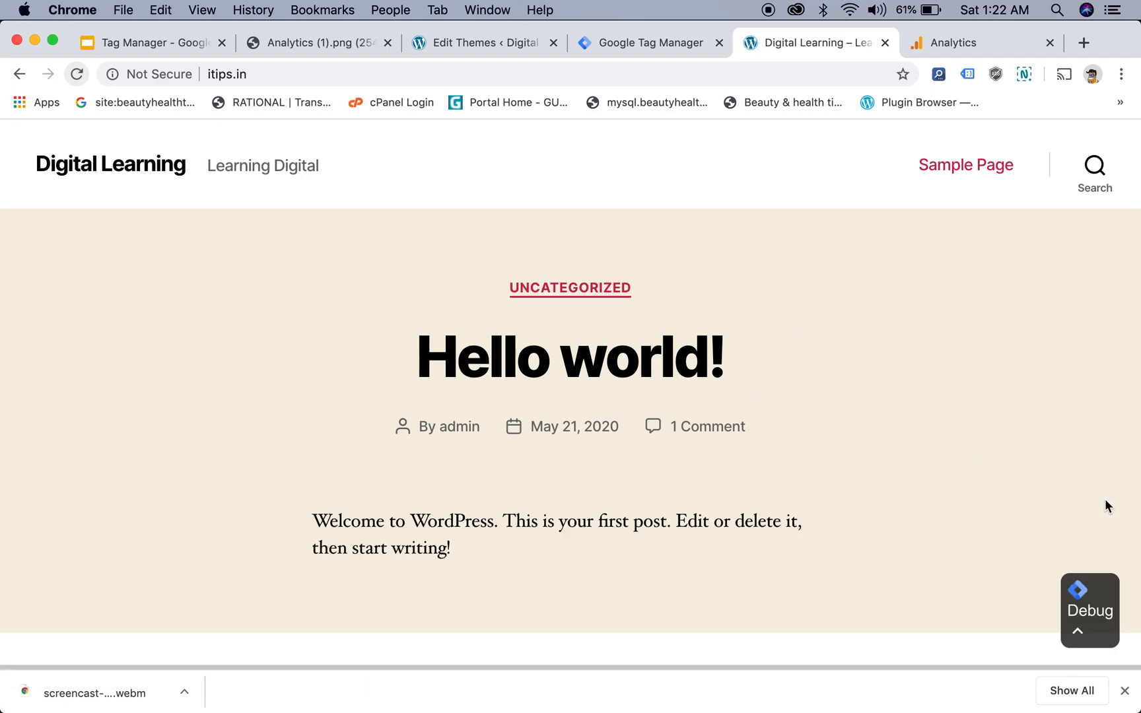
left_click(1087, 620)
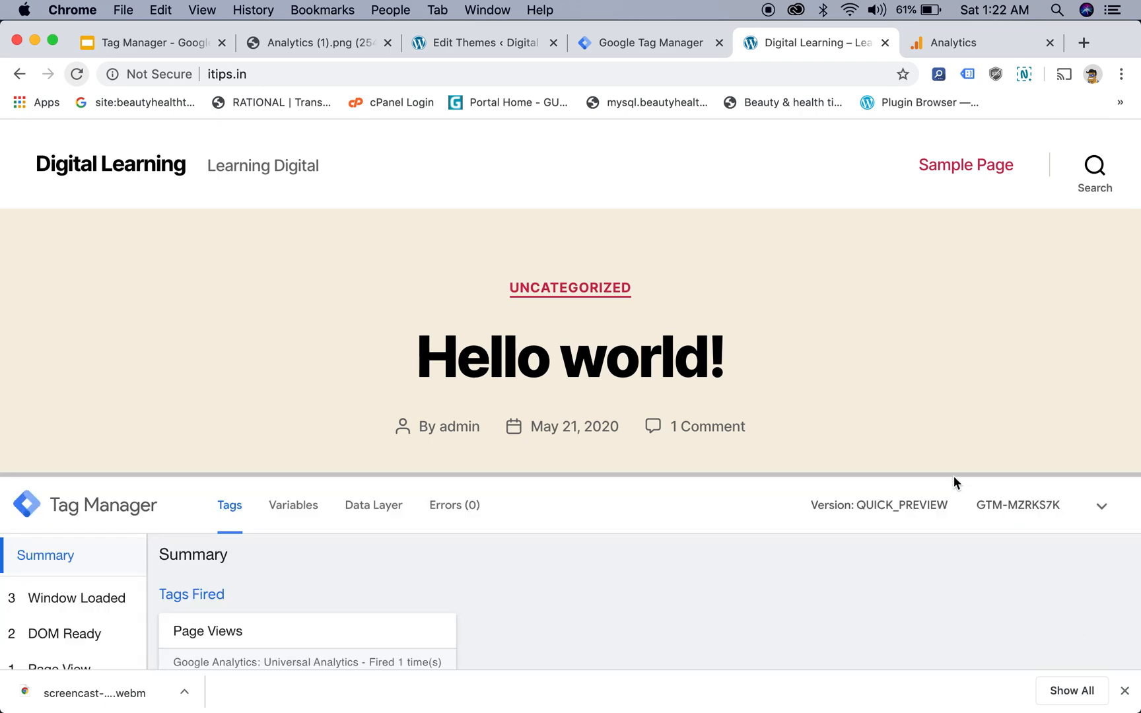
left_click_drag(955, 470, 955, 373)
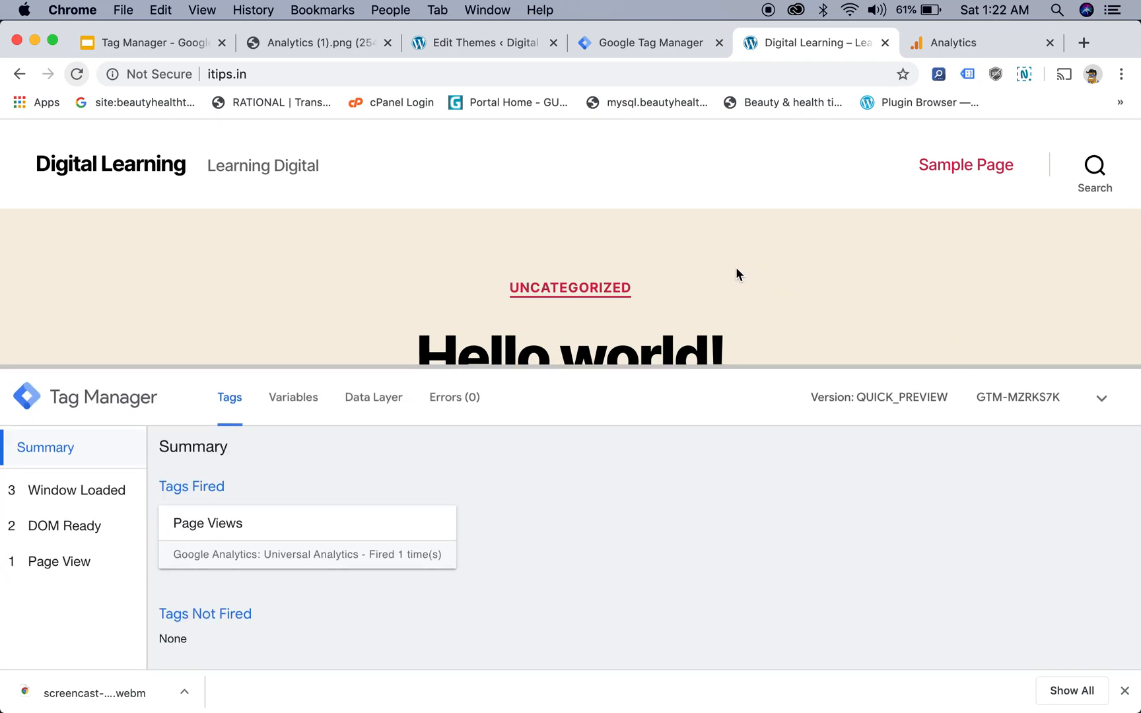
left_click(64, 564)
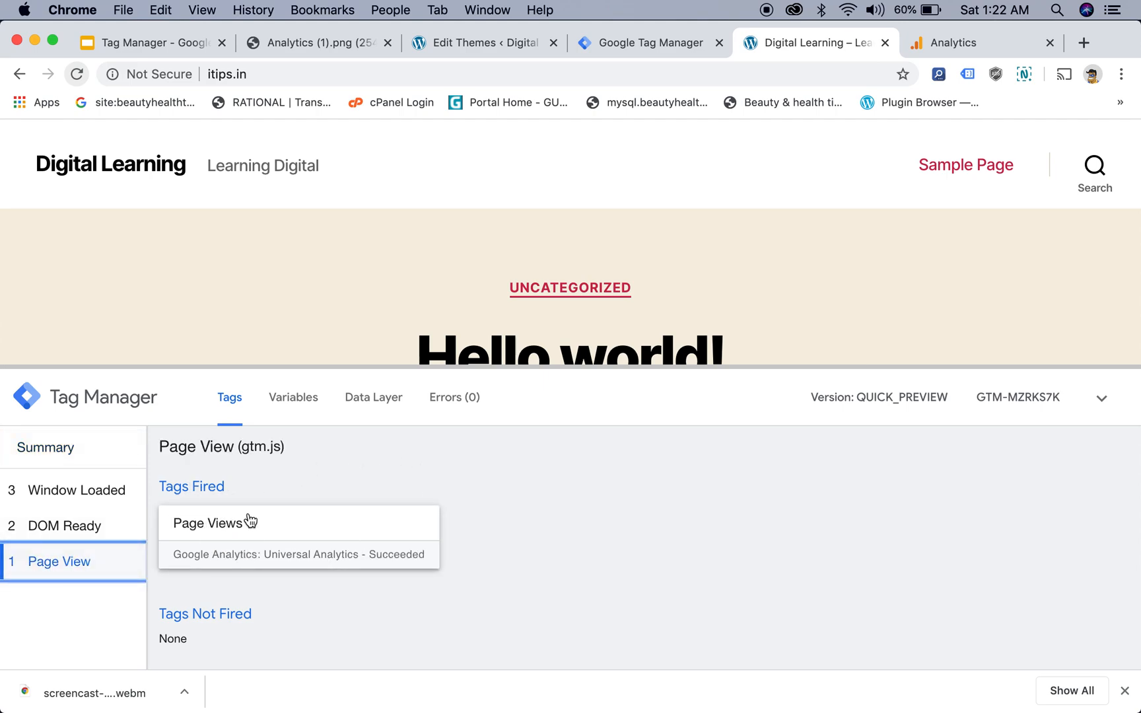
left_click(285, 543)
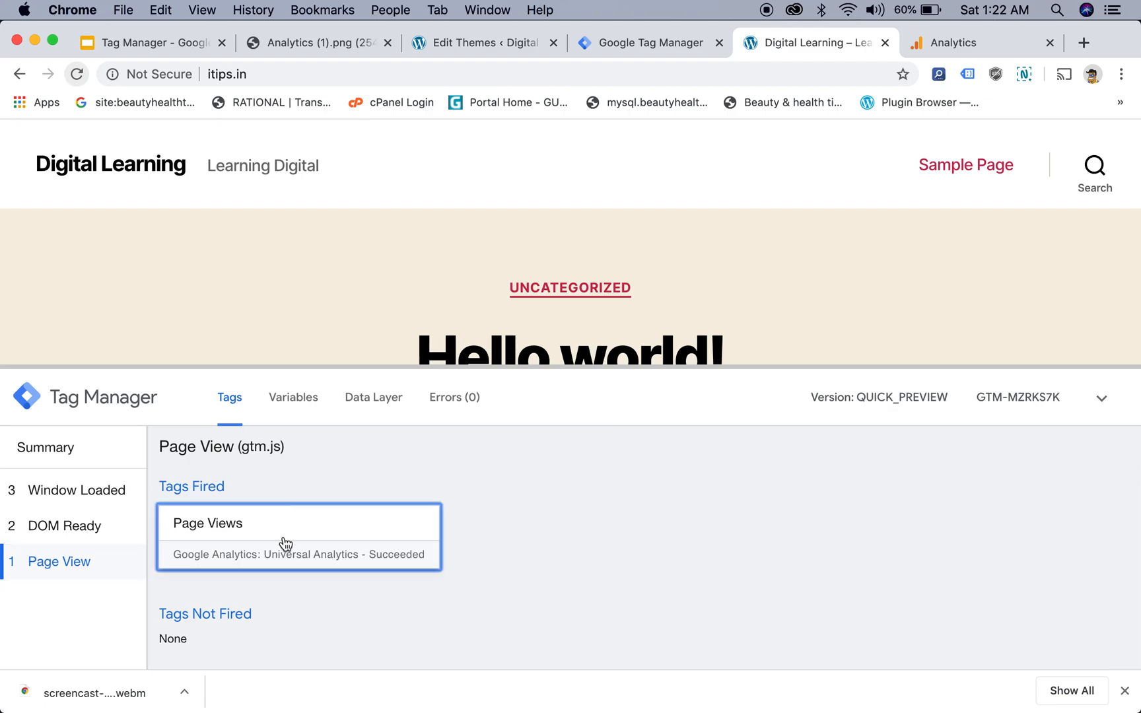
scroll(284, 543, "down", 5)
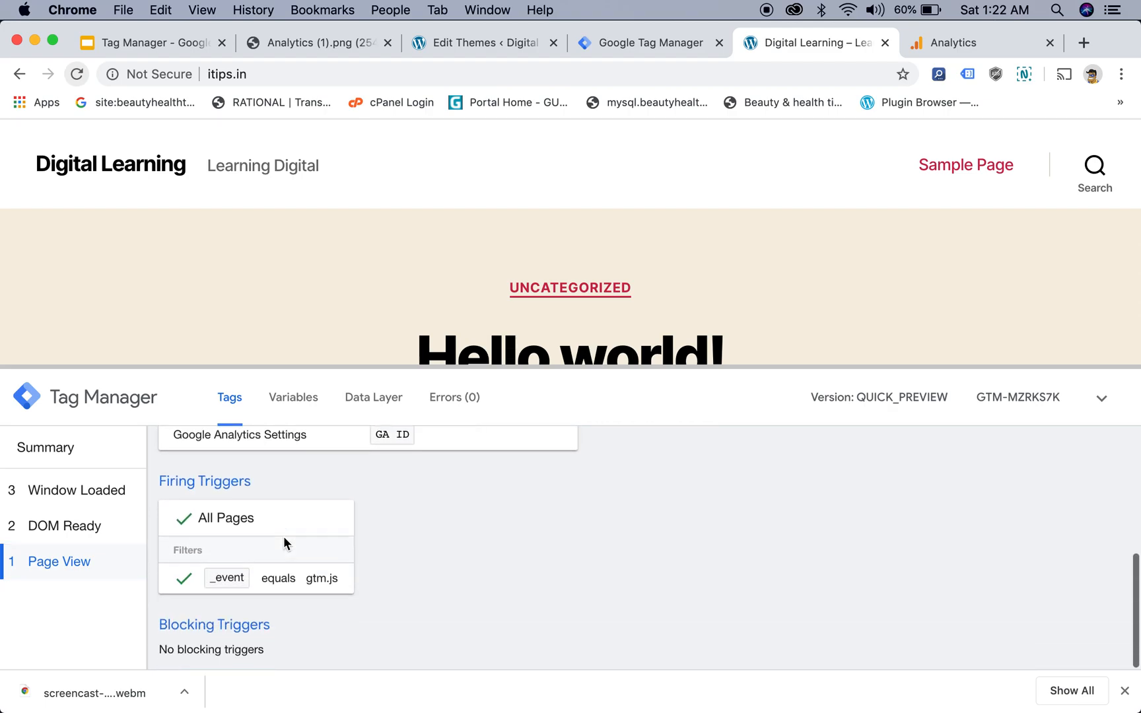
scroll(283, 543, "up", 5)
left_click(191, 442)
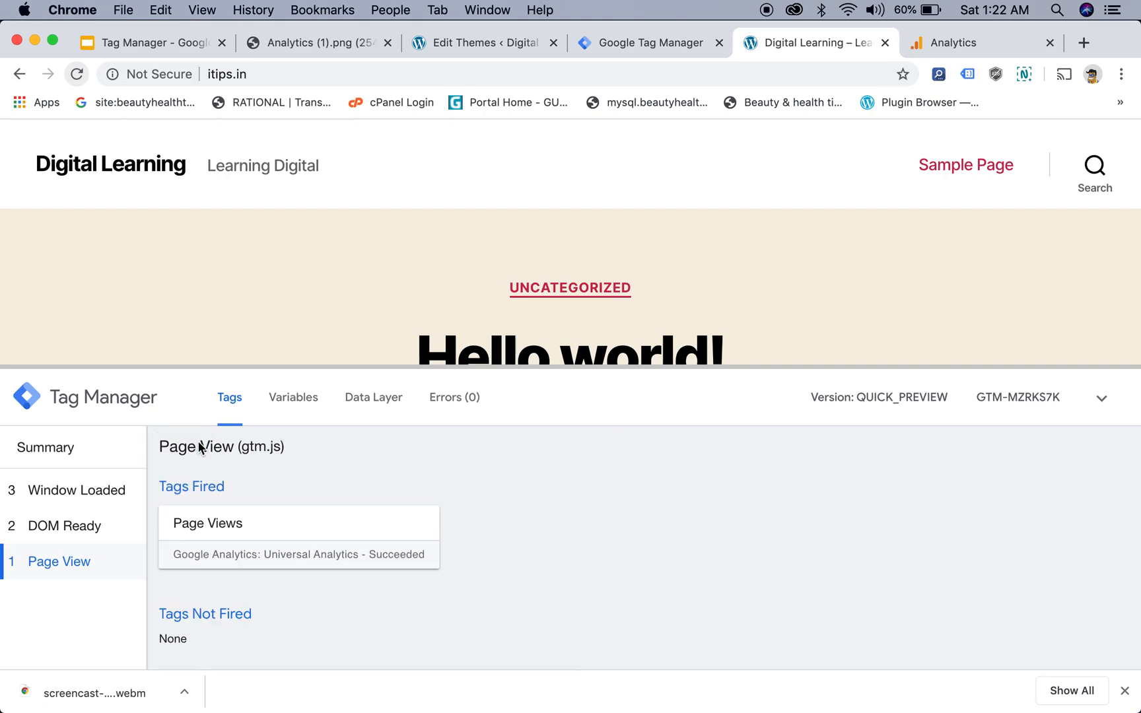
In Google Tag Manager, publish the workspace changes as a version named "basic page view setup" and return to the workspace
left_click(660, 46)
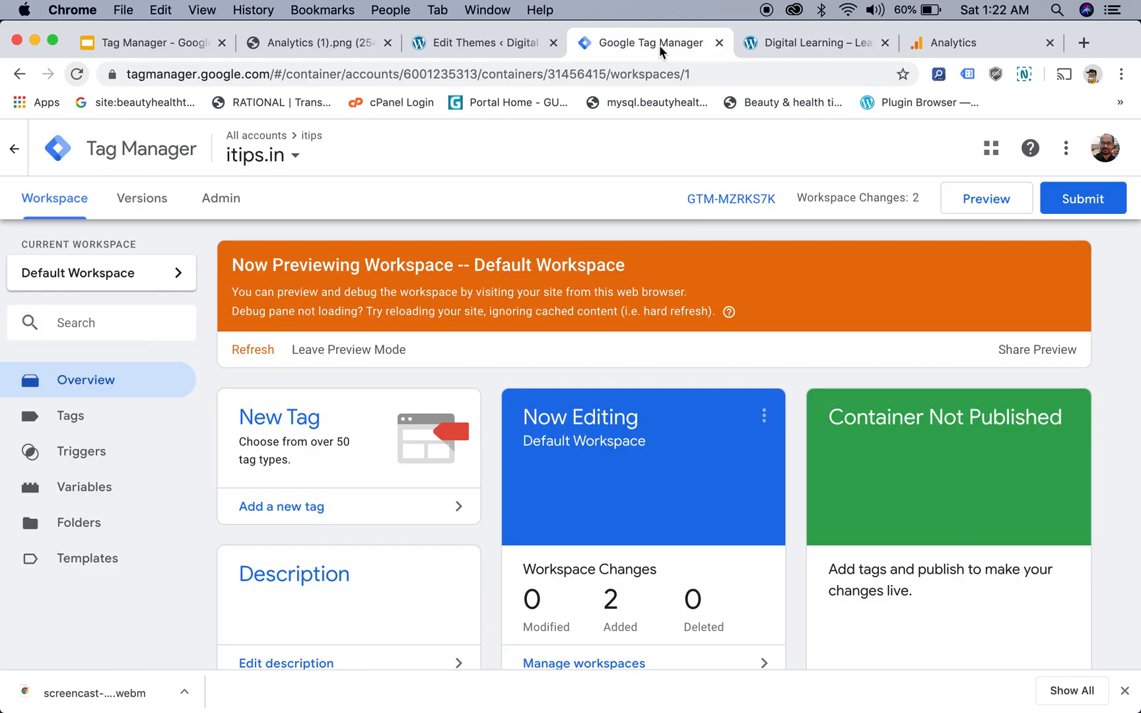
left_click(1096, 201)
left_click(424, 349)
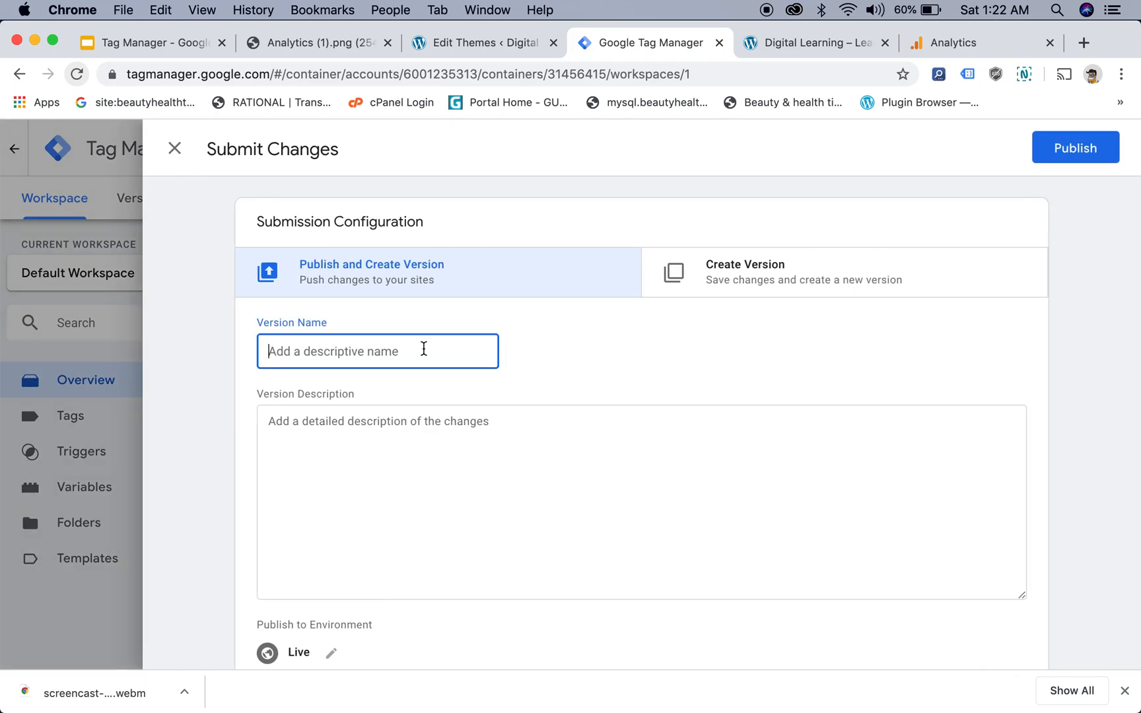
type("basic page view setup")
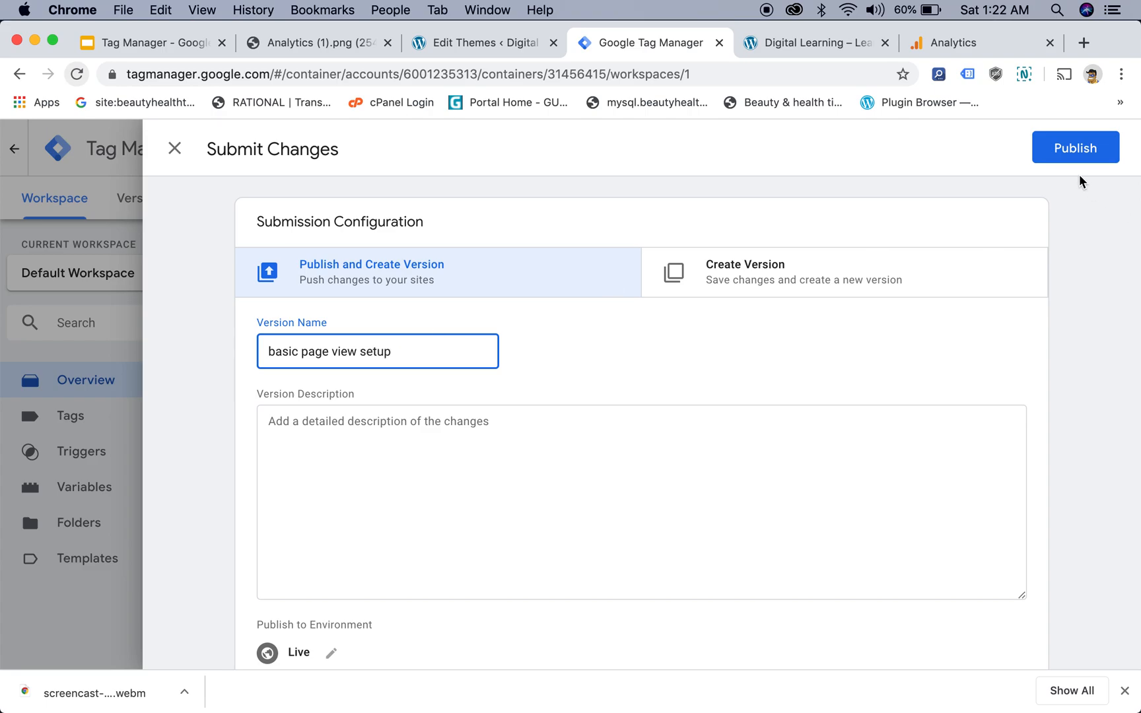
left_click(1063, 149)
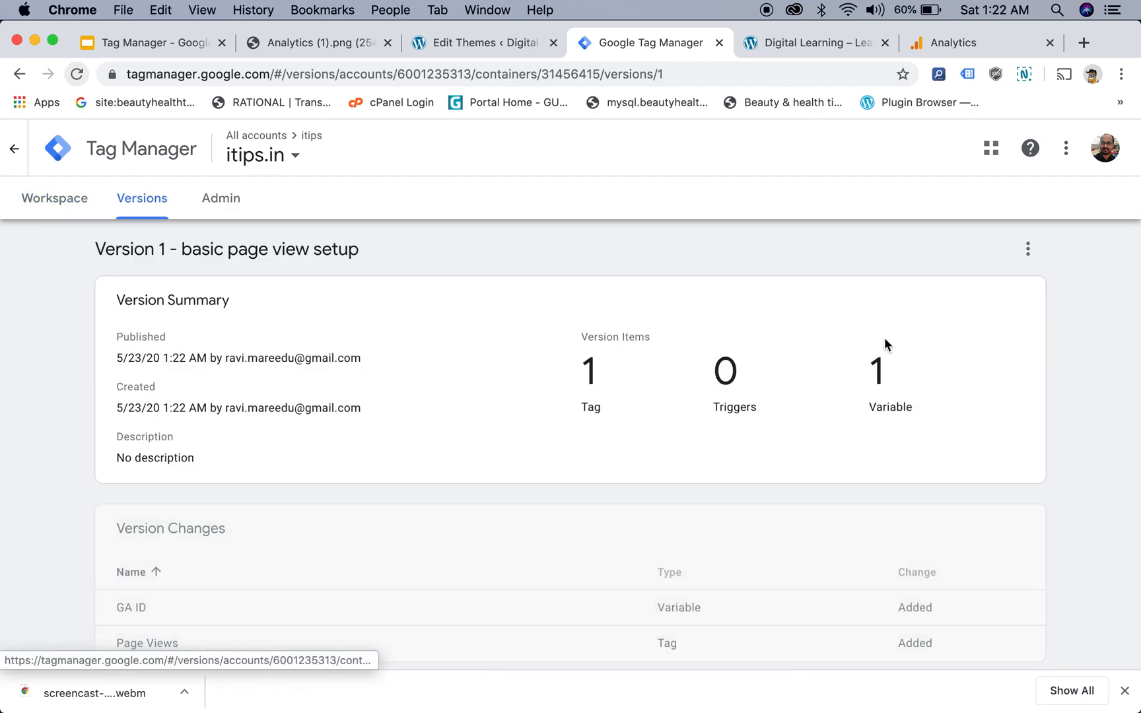
left_click(64, 206)
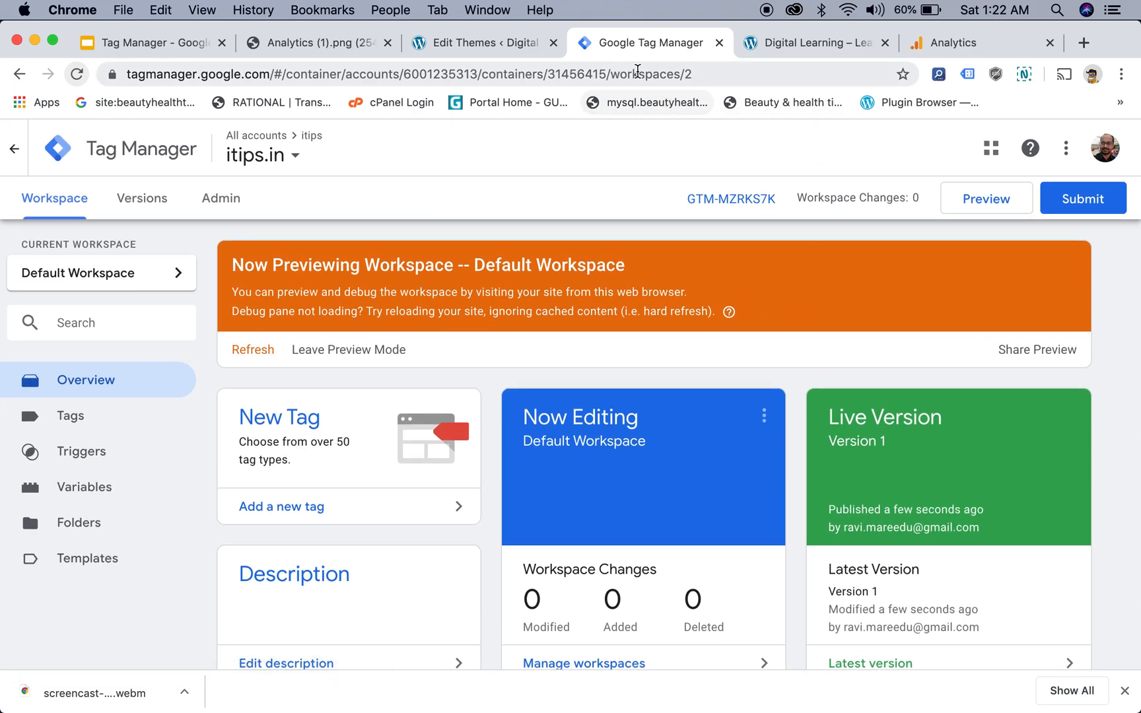
Visit itips.in in another new browser tab
left_click(1088, 43)
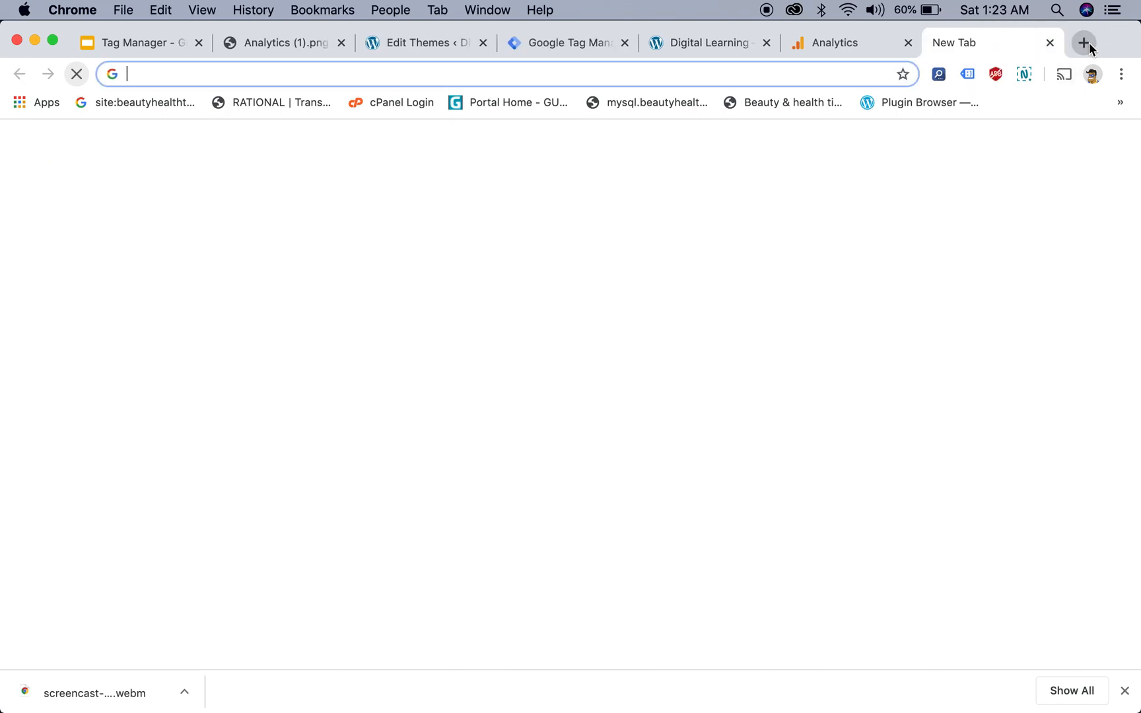
type("it")
key("Return")
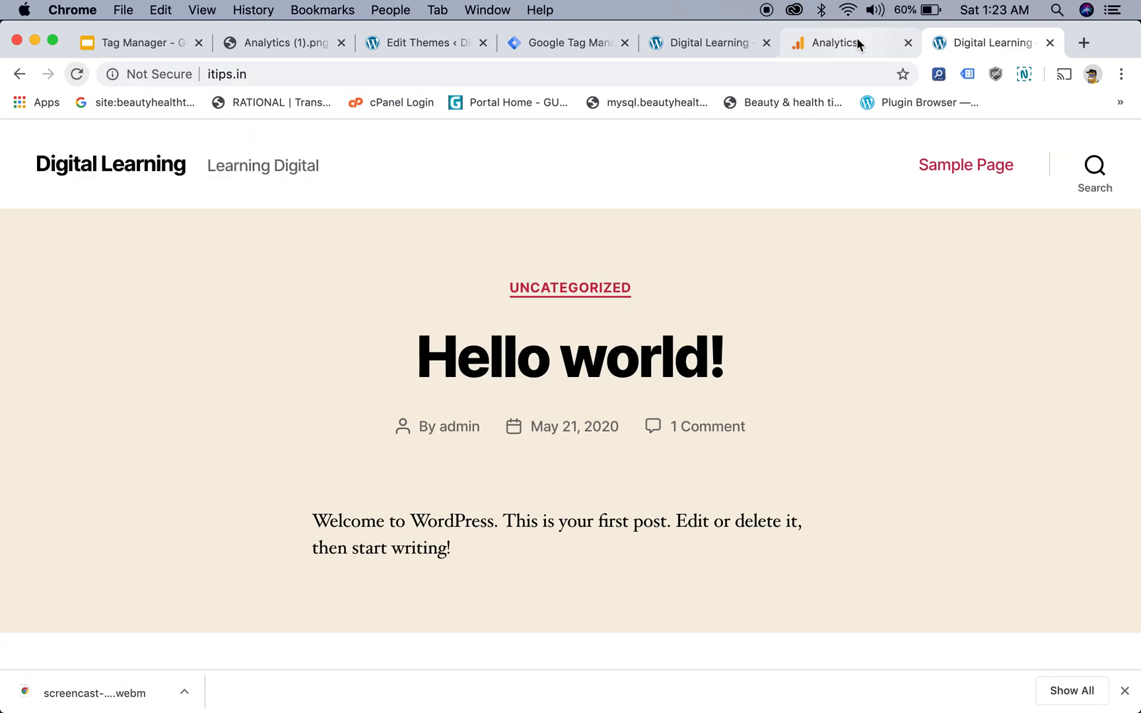
Switch to Google Analytics and open the Realtime Overview report for the itips property
left_click(858, 45)
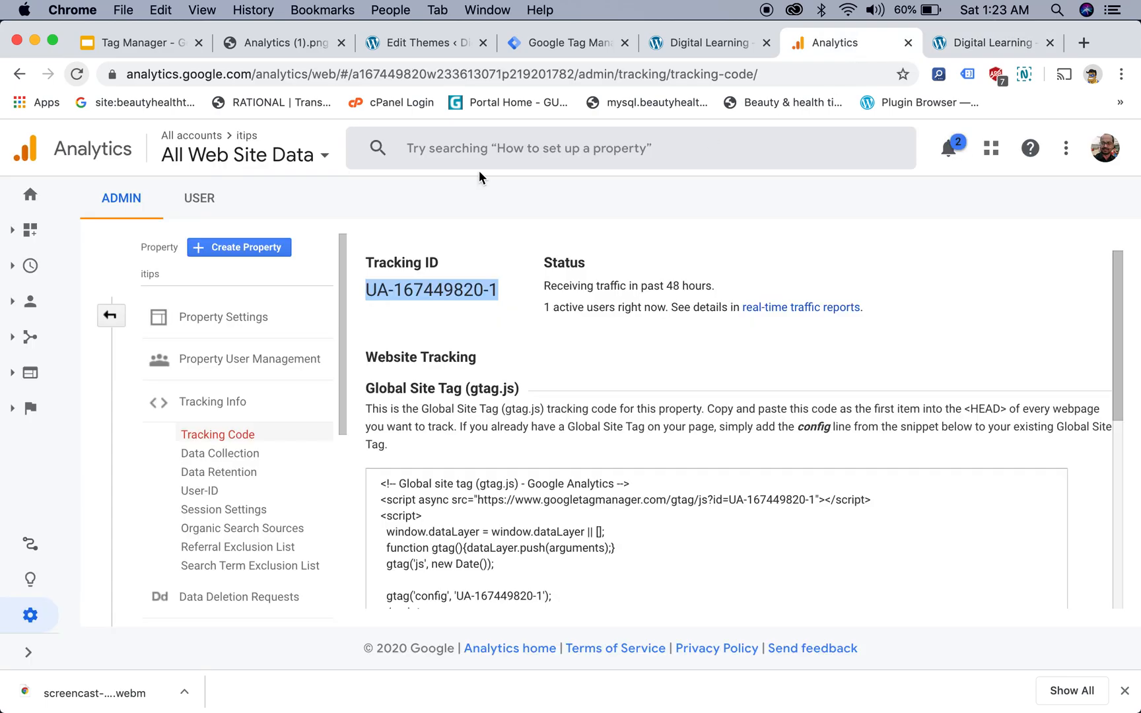
left_click(28, 303)
left_click(79, 301)
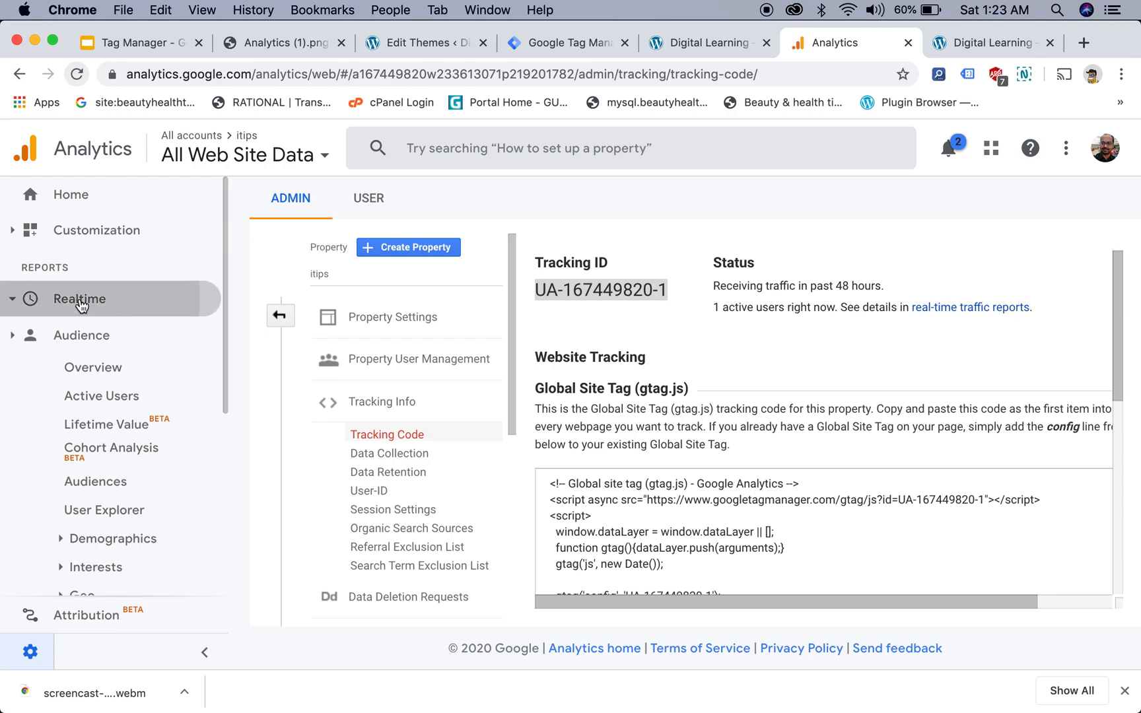
left_click(79, 330)
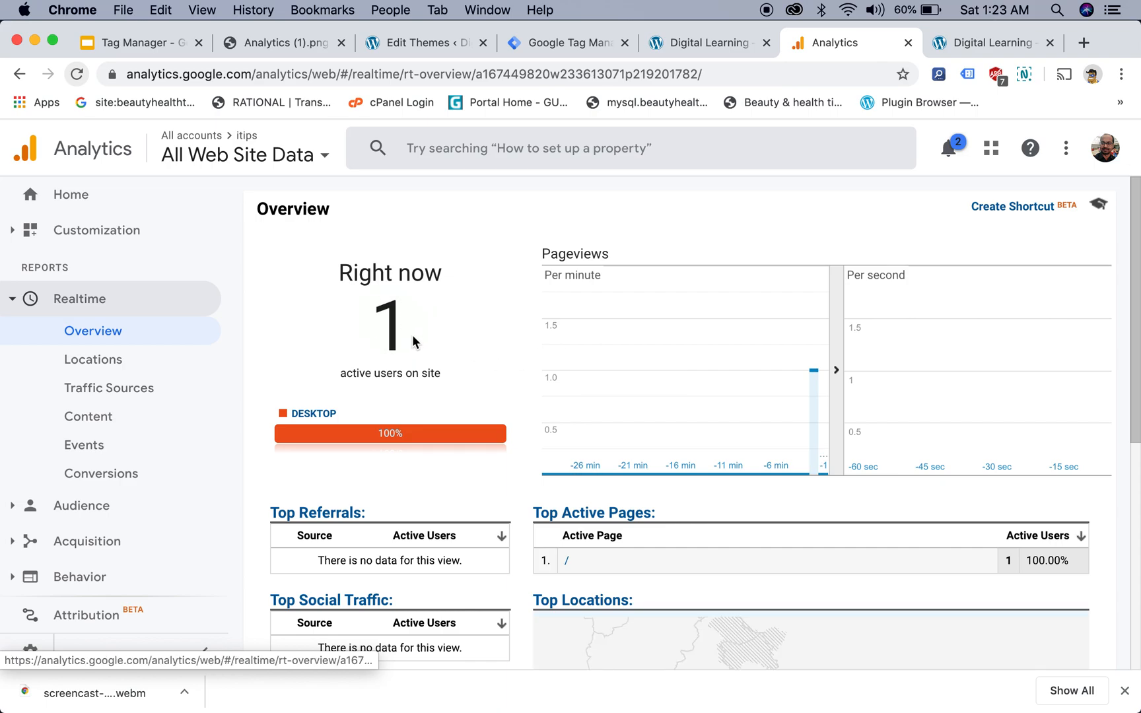
Examine the active users, pageviews, top active pages and top locations in the Realtime Overview report
scroll(615, 455, "down", 4)
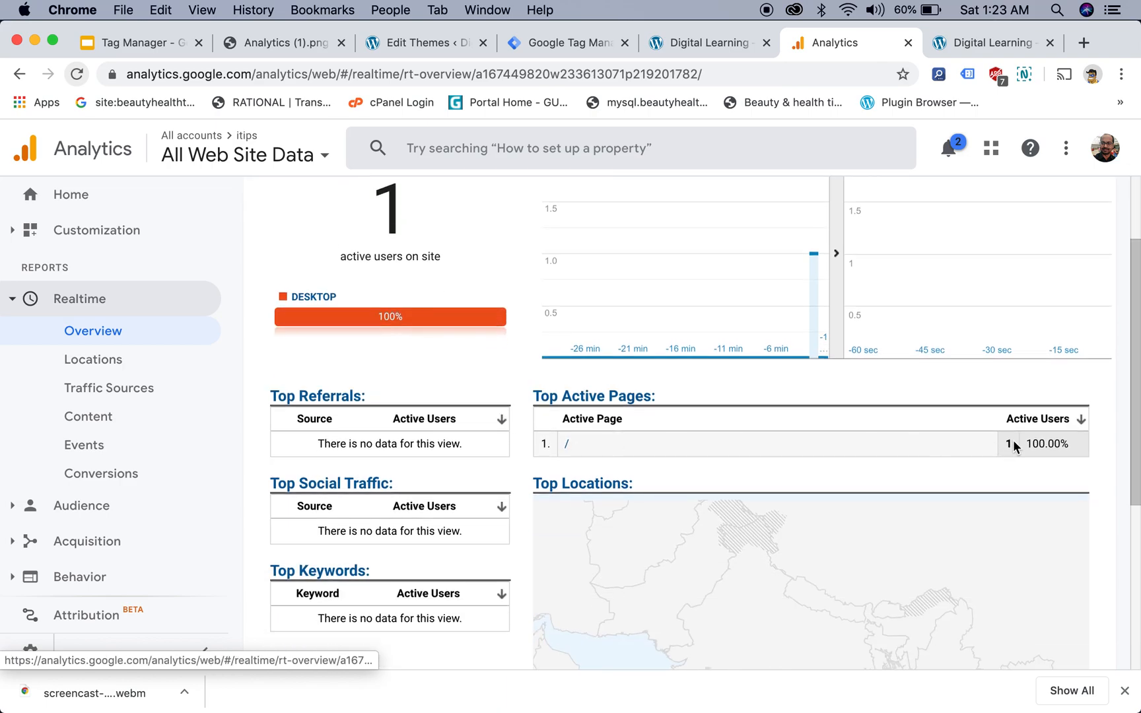
scroll(670, 443, "down", 7)
mouse_move(758, 504)
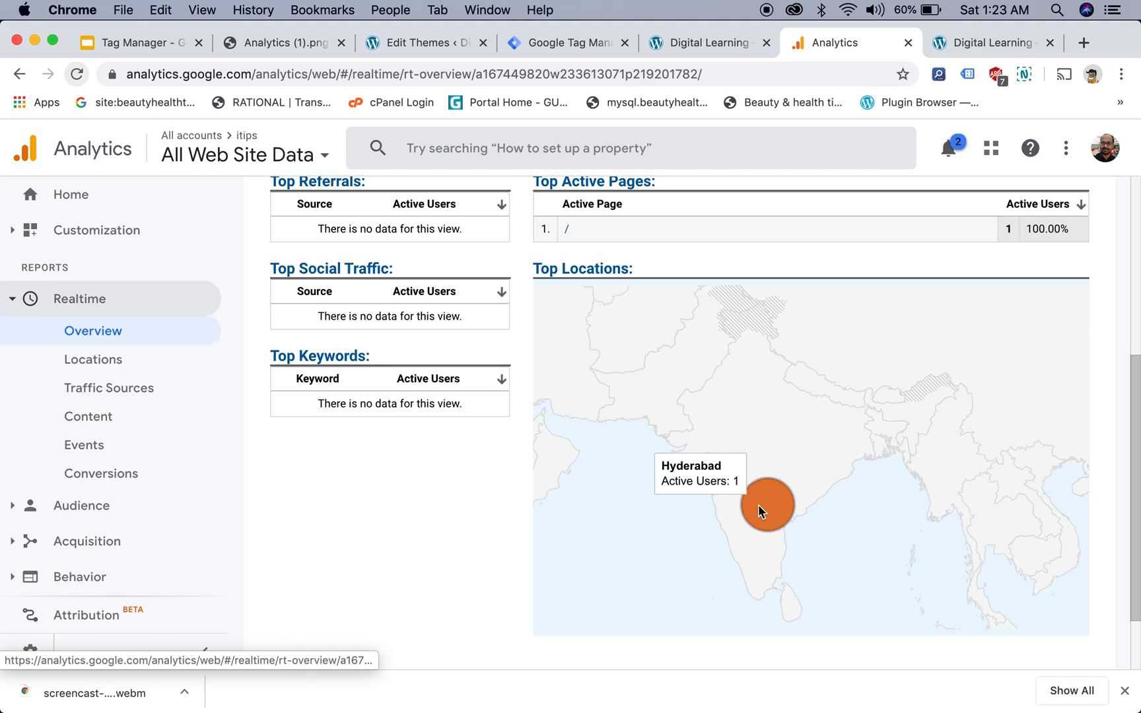
scroll(503, 423, "up", 11)
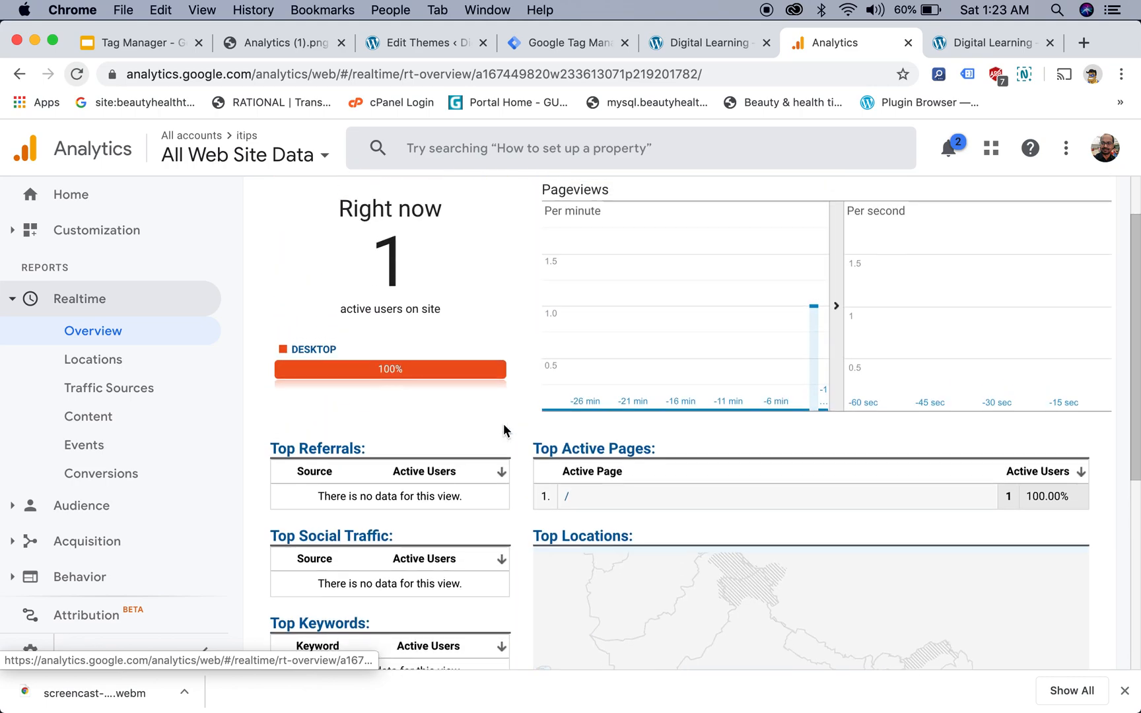
mouse_move(801, 407)
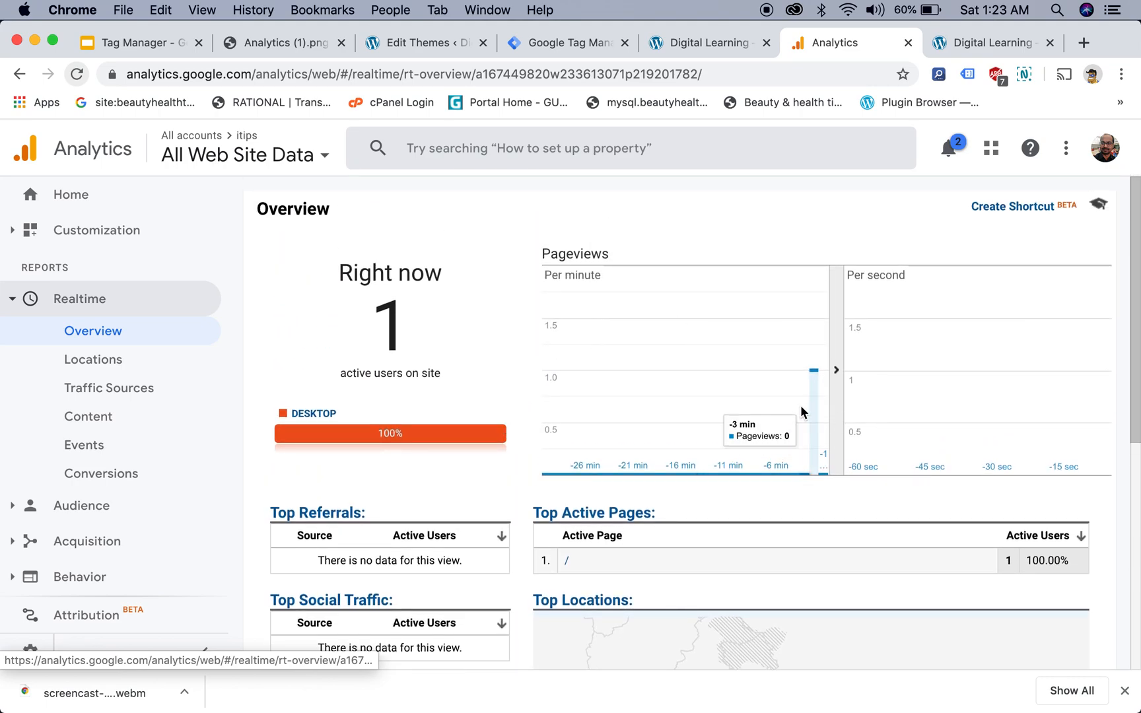
scroll(518, 409, "down", 4)
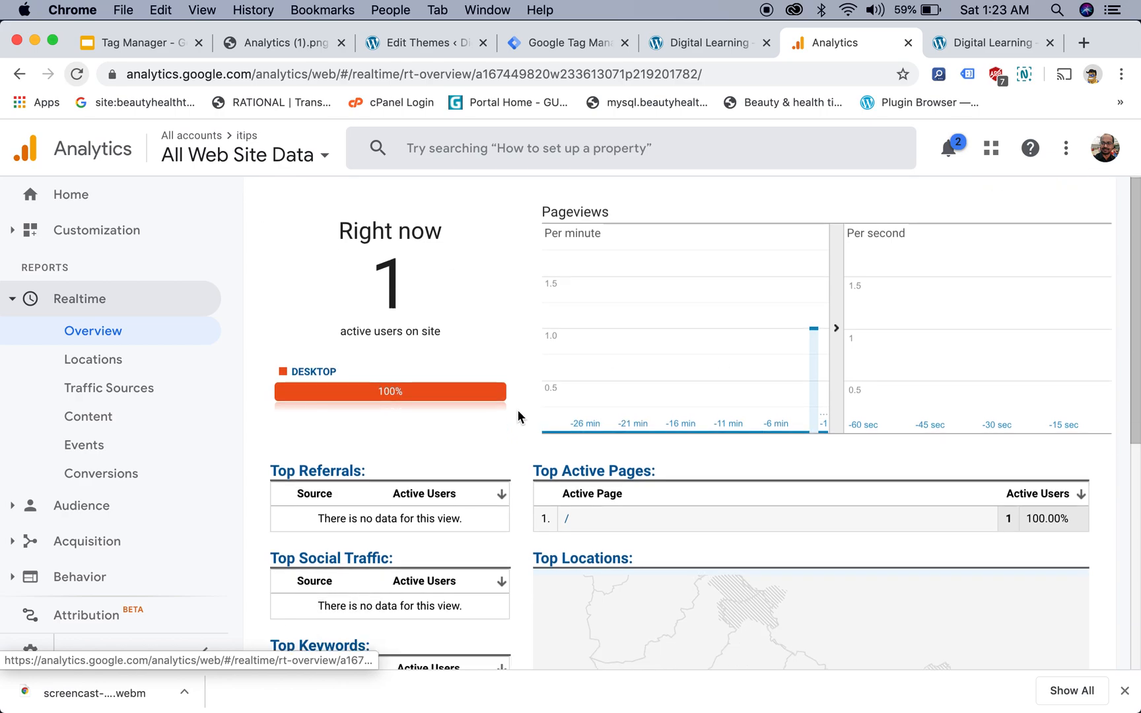
scroll(517, 409, "up", 5)
scroll(517, 409, "down", 2)
scroll(517, 415, "up", 2)
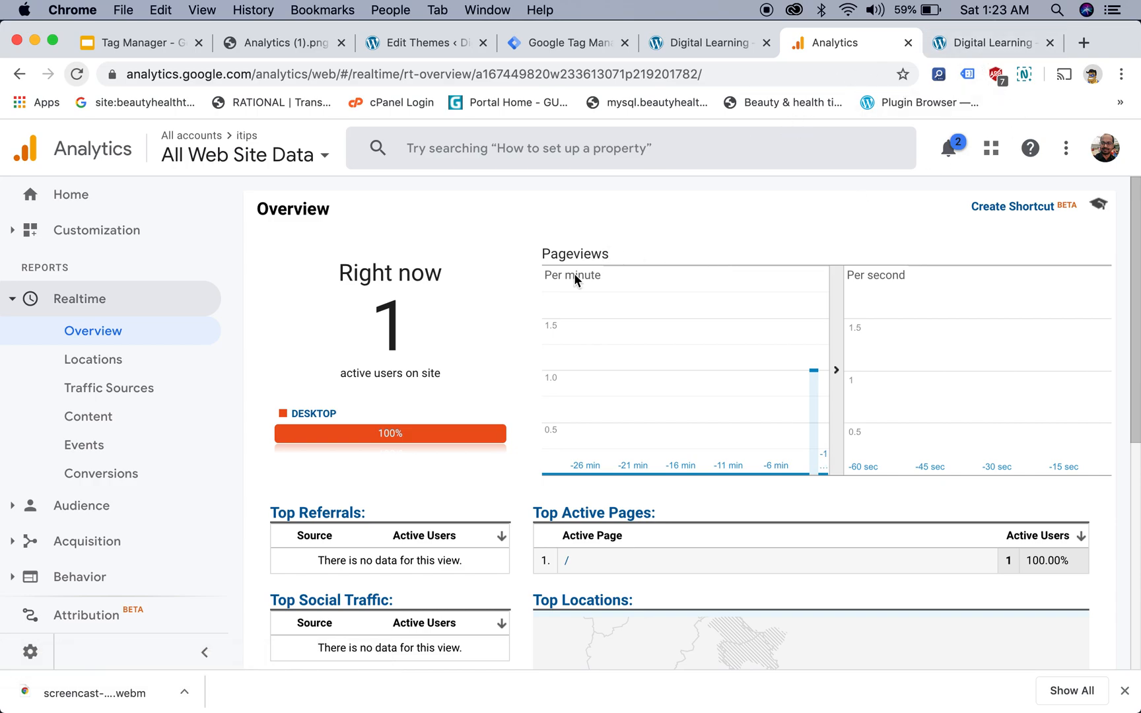
Switch back to the itips.in tab with the Tag Manager debug pane and look through the home page as far as its search section
left_click(993, 42)
left_click(842, 42)
left_click(710, 44)
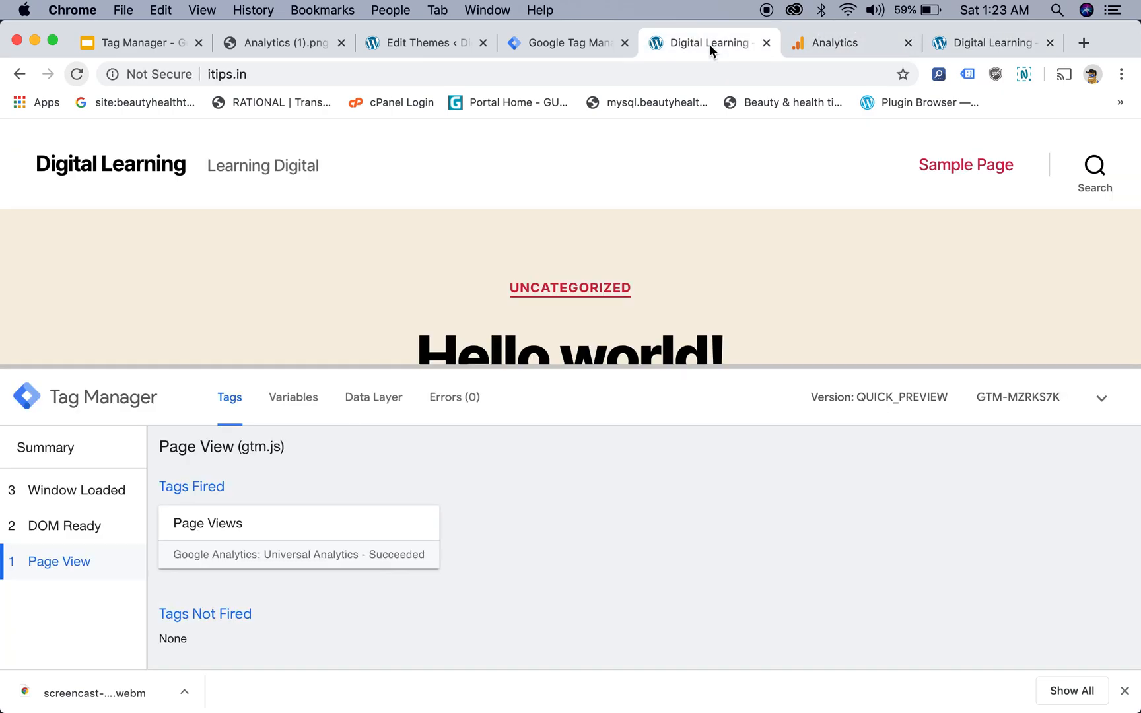
left_click(560, 43)
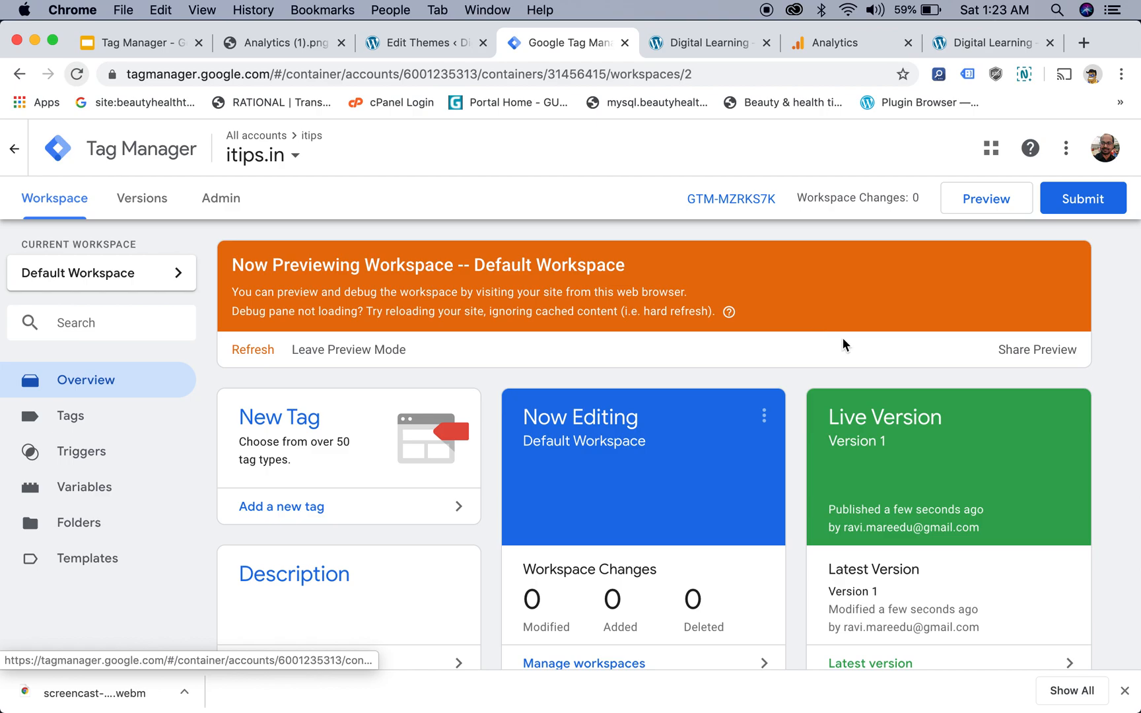
left_click(721, 47)
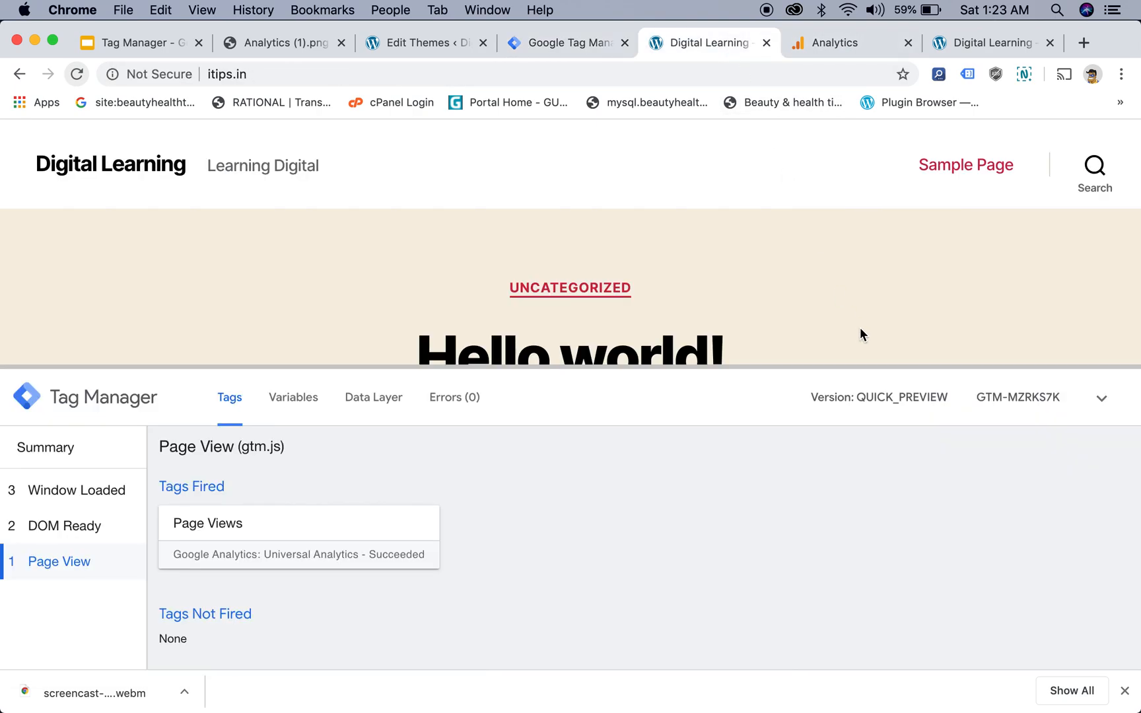
scroll(860, 335, "down", 15)
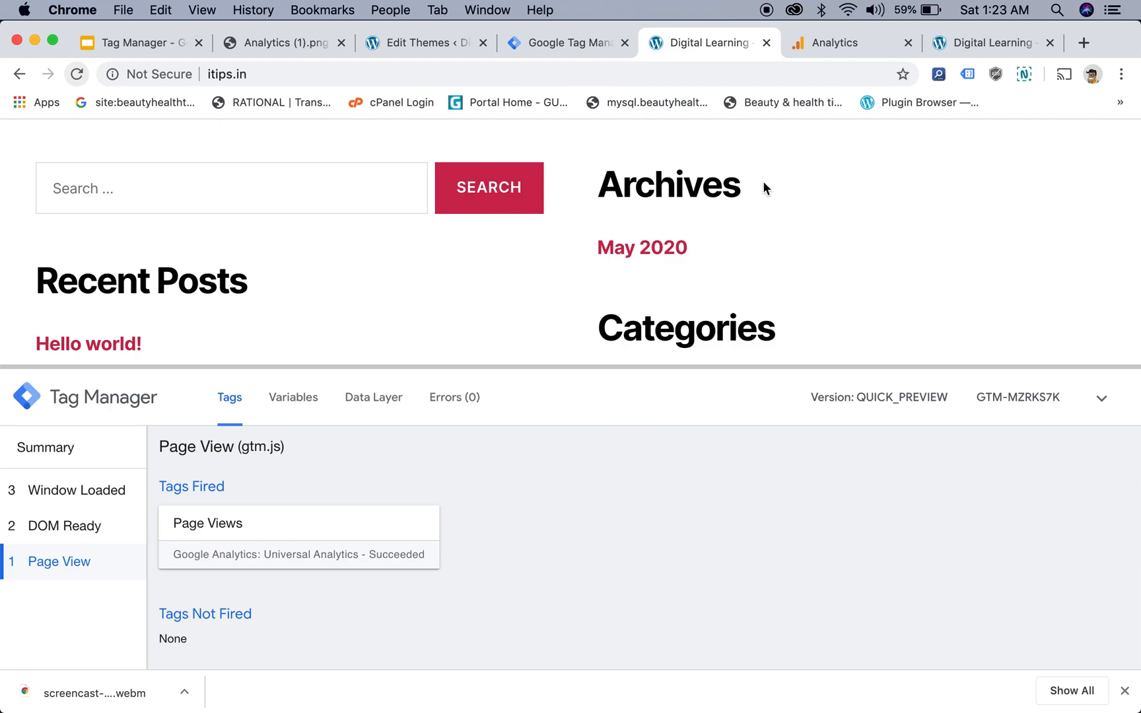
scroll(697, 195, "up", 2)
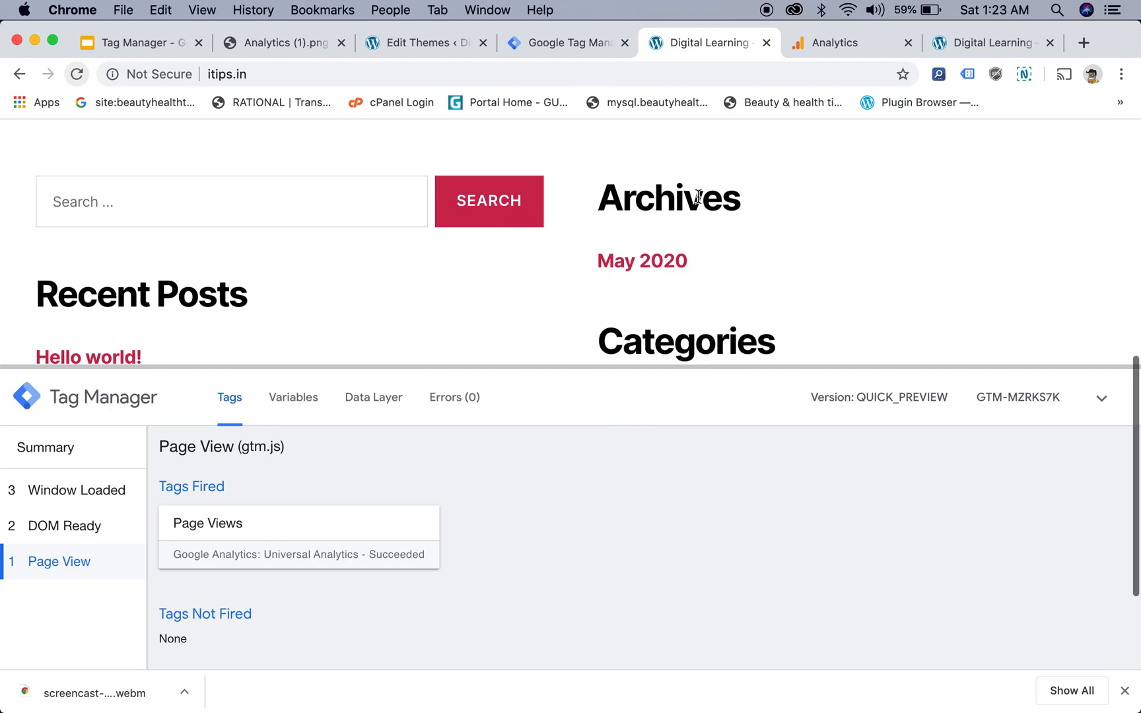
Return to Google Tag Manager and open the built-in variables configuration for the itips.in container
left_click(594, 46)
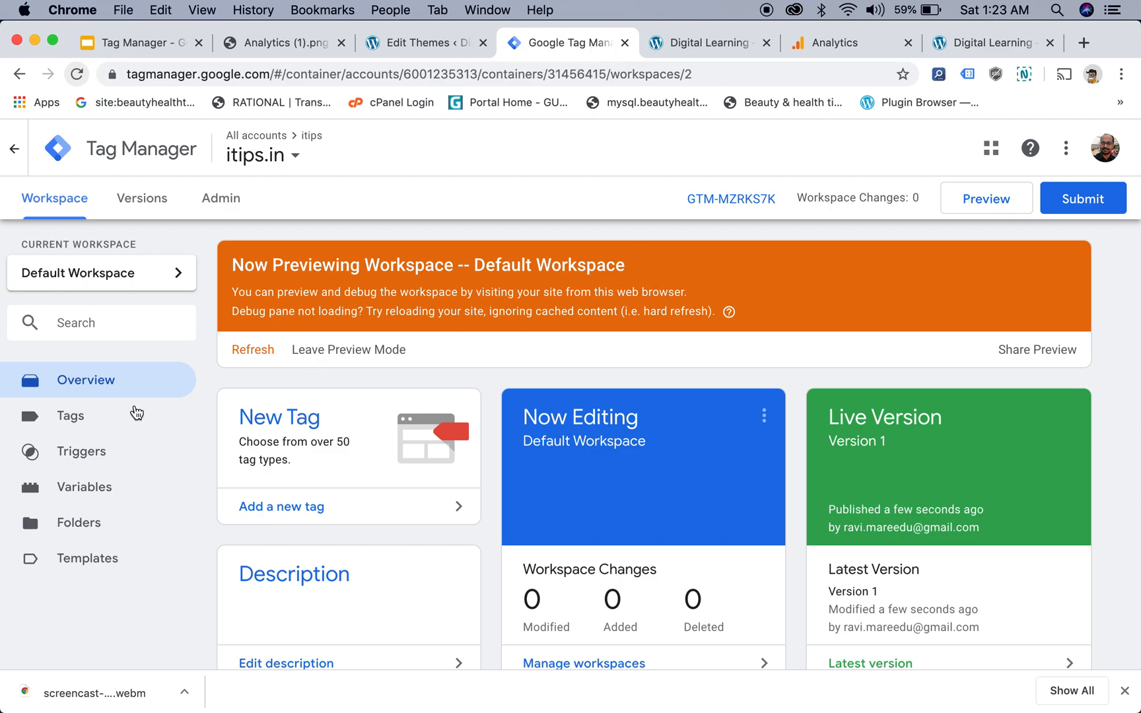
left_click(90, 418)
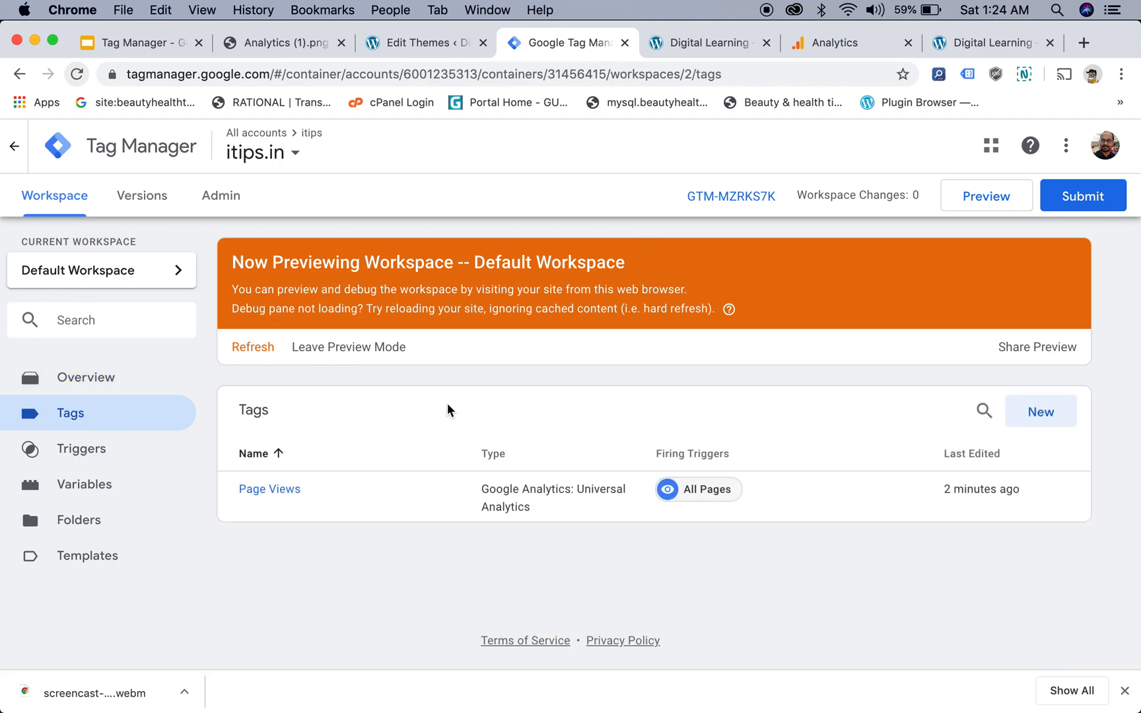
left_click(95, 485)
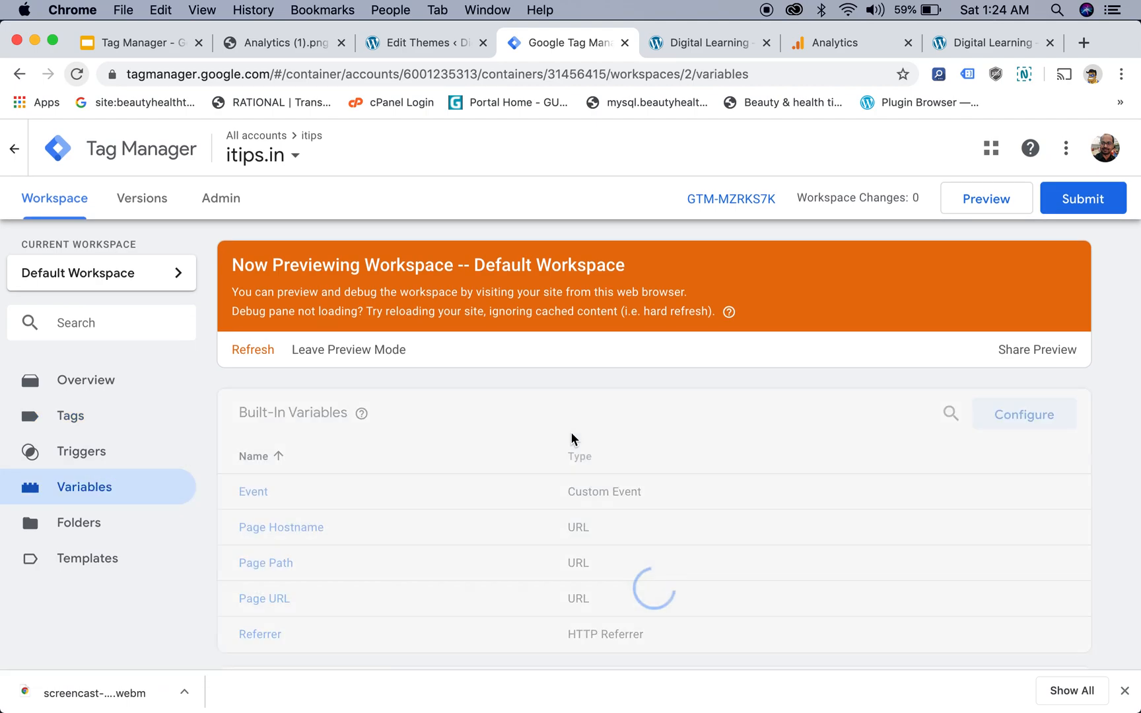
scroll(571, 431, "down", 5)
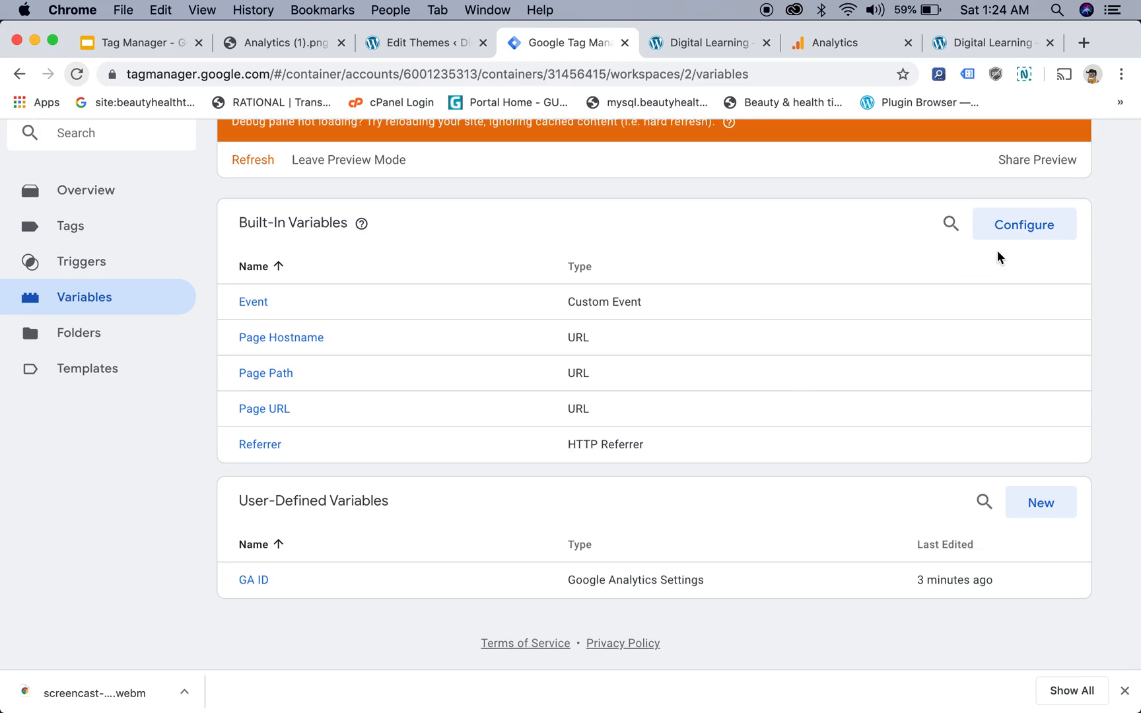
left_click(1027, 227)
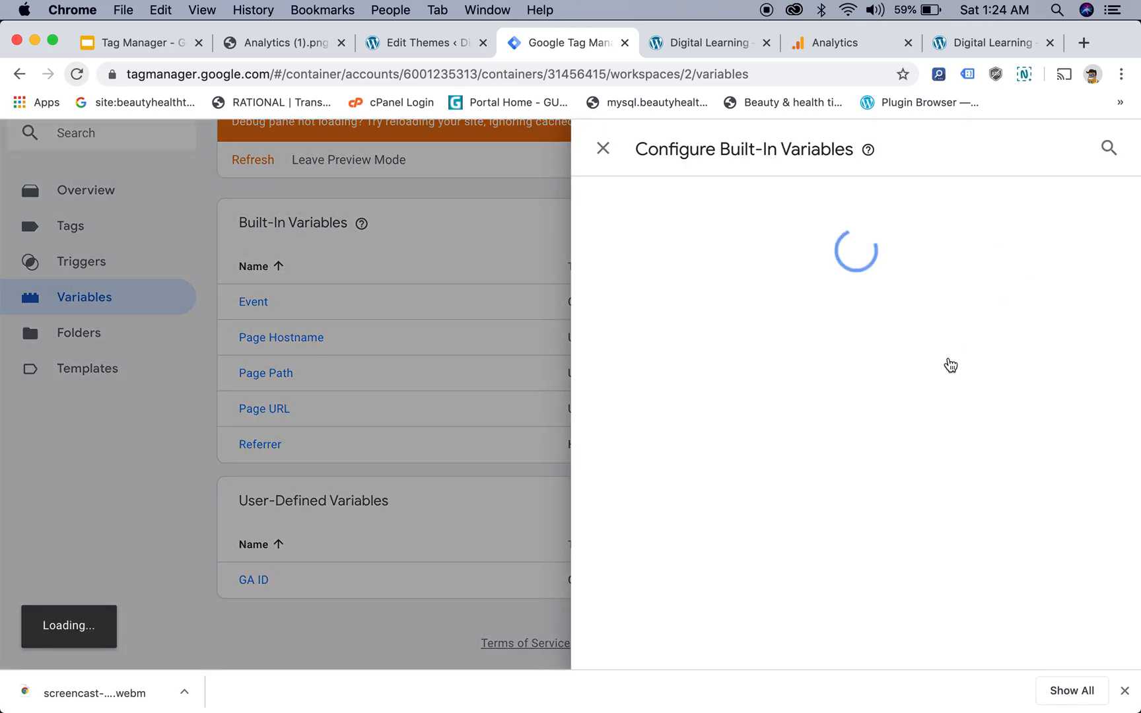
Enable all Clicks built-in variables: Click Element, Click Classes, Click ID, Click Target, Click URL and Click Text
scroll(812, 484, "down", 6)
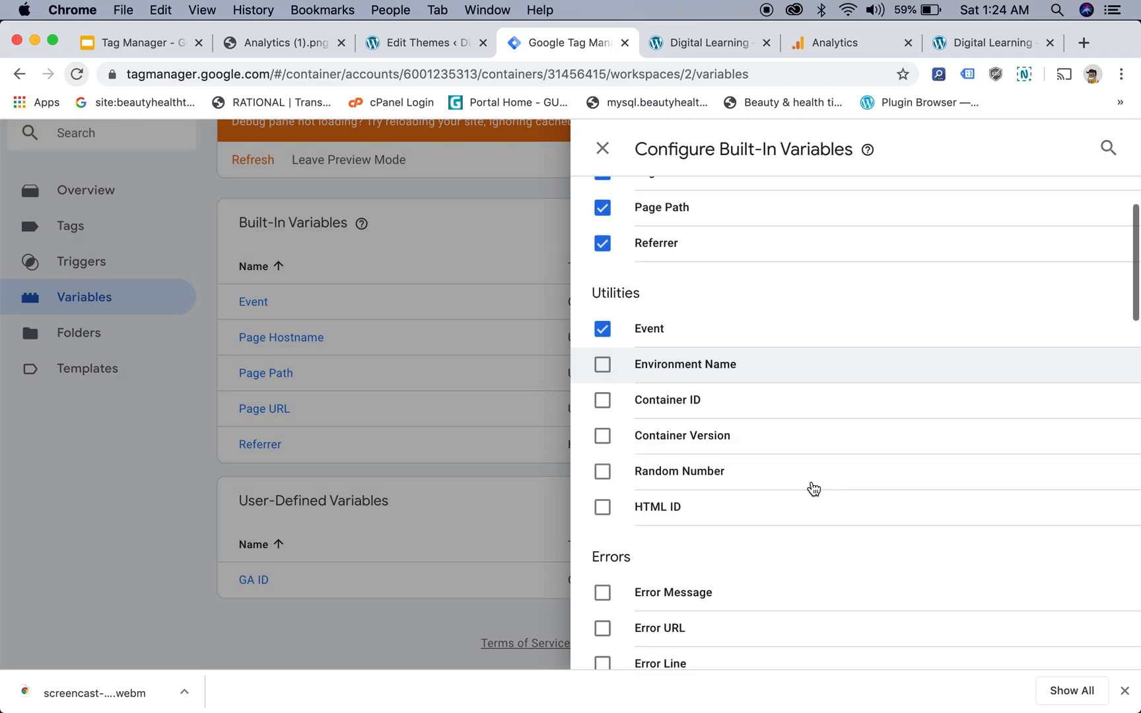
scroll(812, 486, "down", 5)
scroll(812, 487, "up", 2)
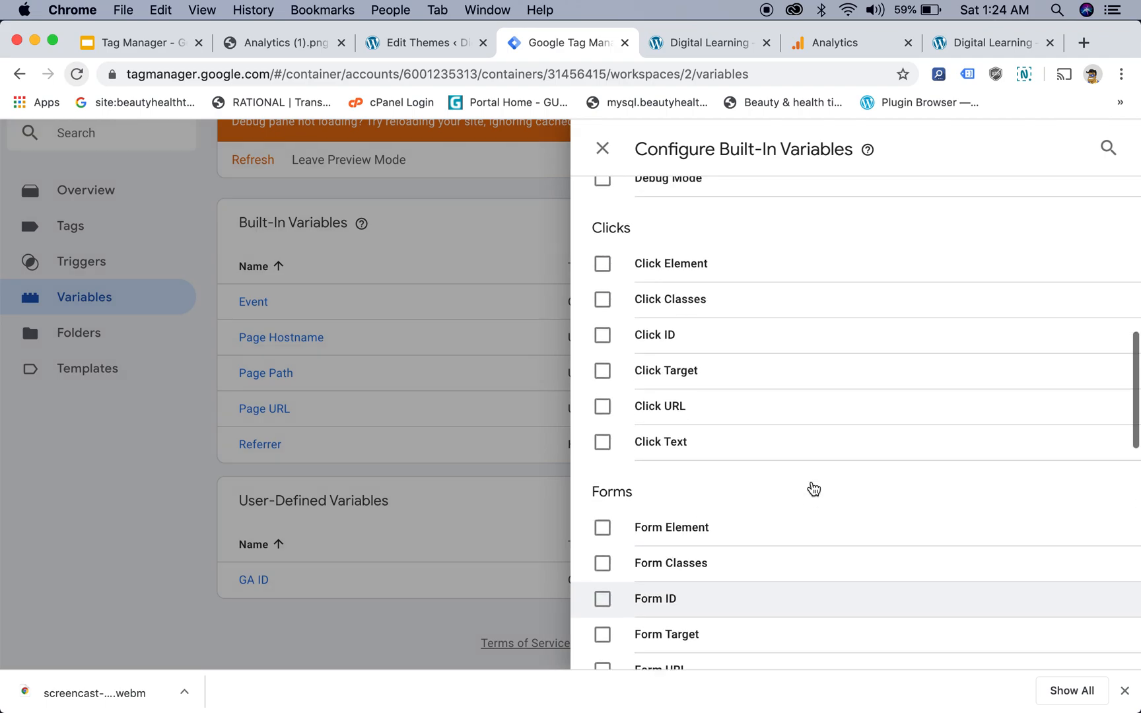
left_click(602, 302)
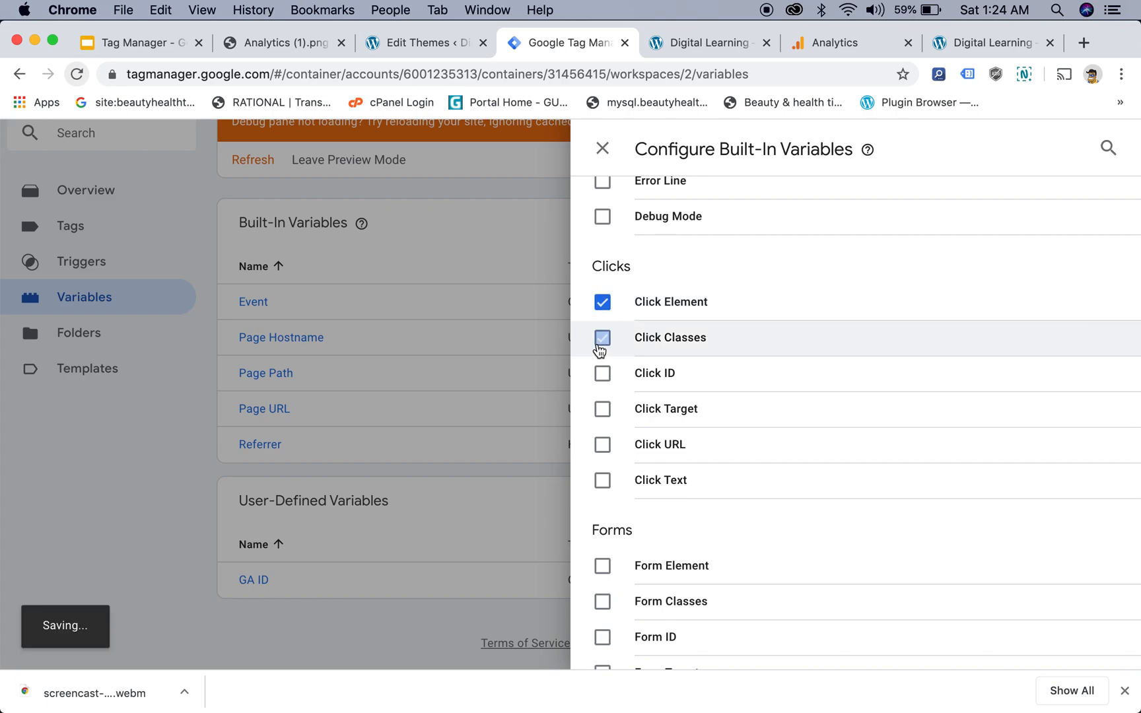
left_click(602, 337)
left_click(602, 374)
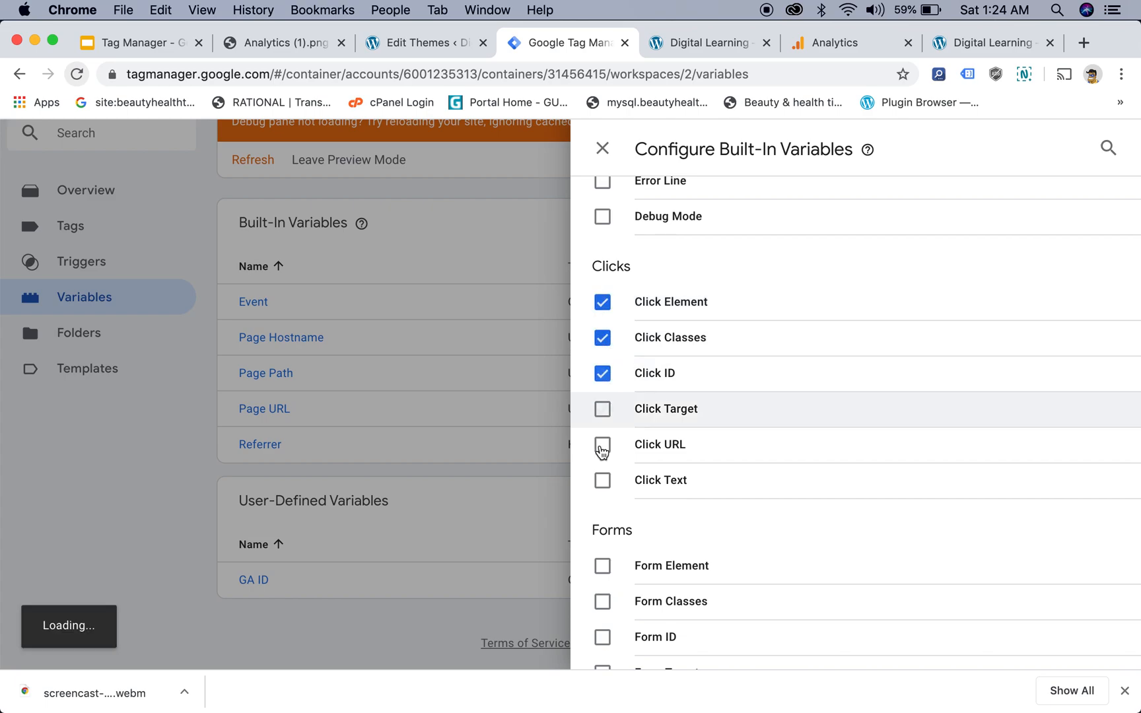
left_click(601, 444)
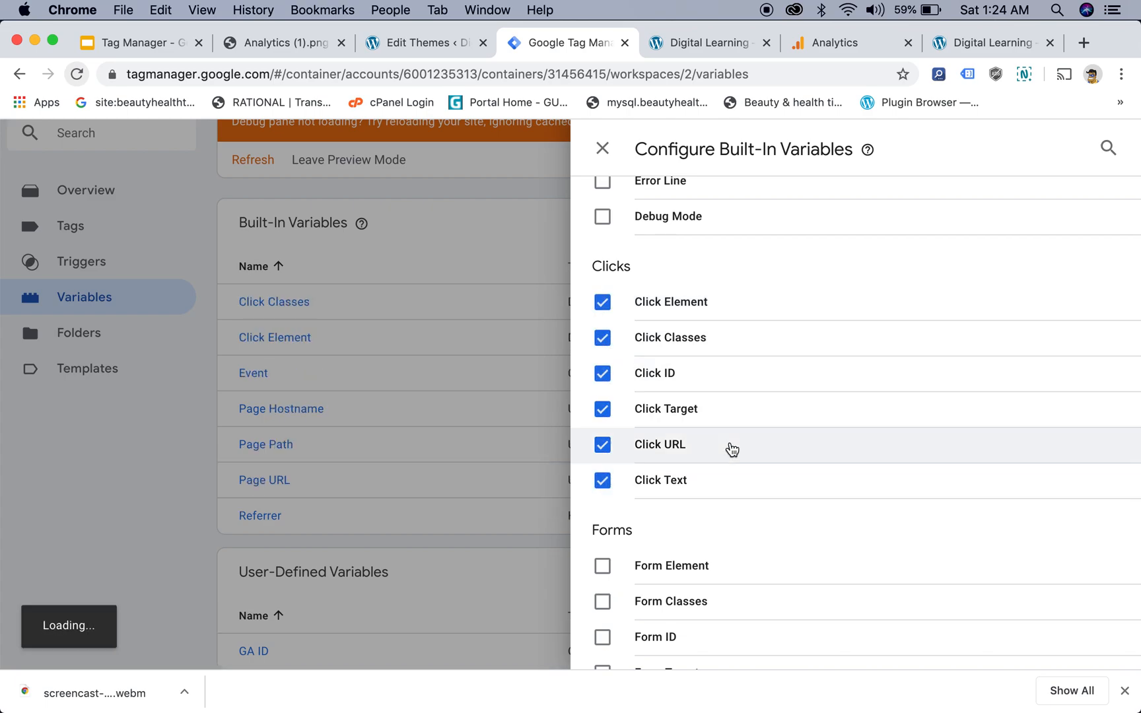
Enable the Container ID built-in variable under Utilities and close the built-in variables configuration
scroll(729, 449, "down", 2)
scroll(730, 449, "up", 5)
scroll(730, 449, "up", 6)
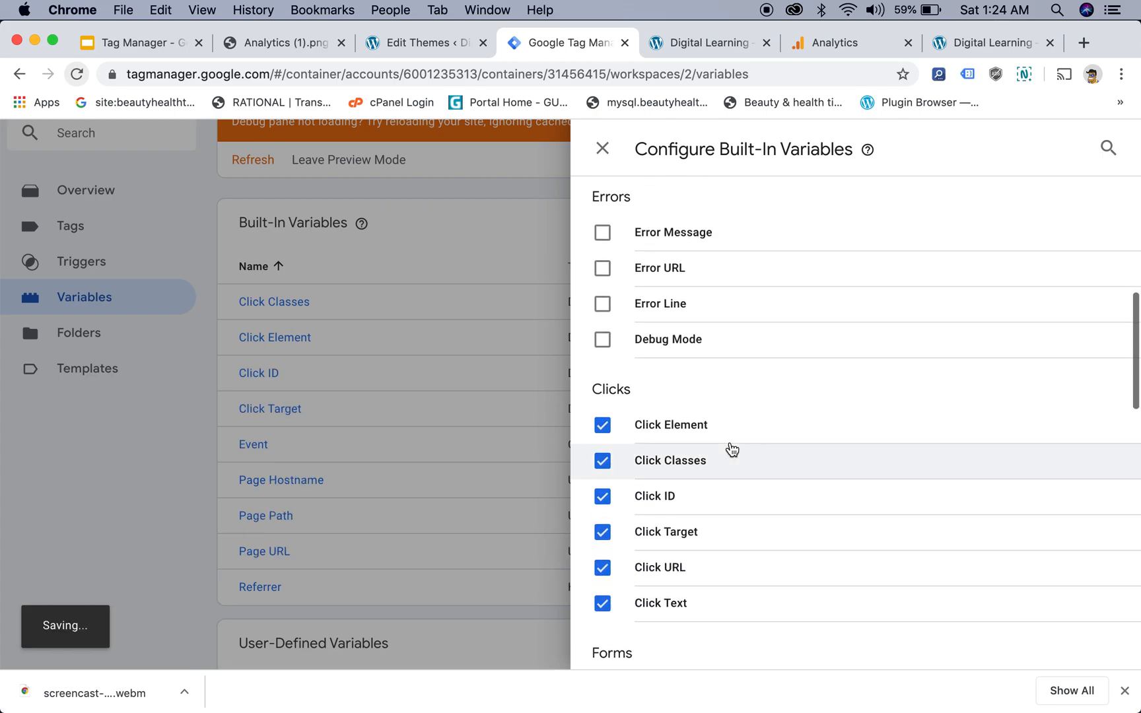
scroll(732, 449, "down", 5)
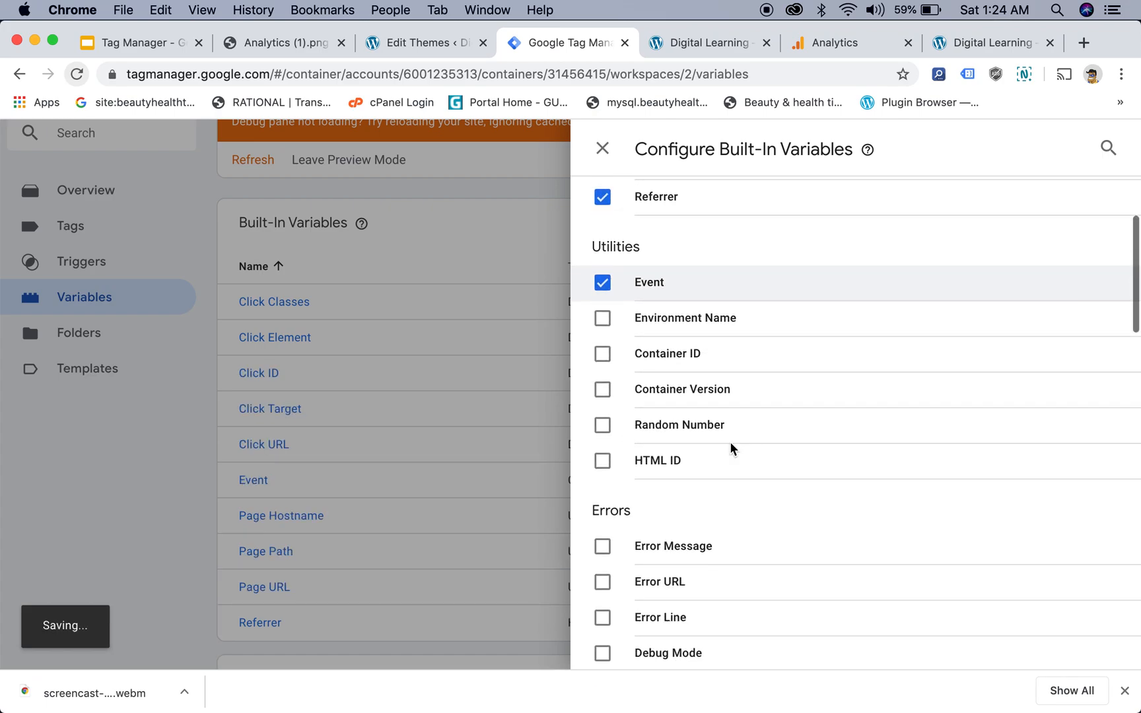
scroll(732, 449, "down", 6)
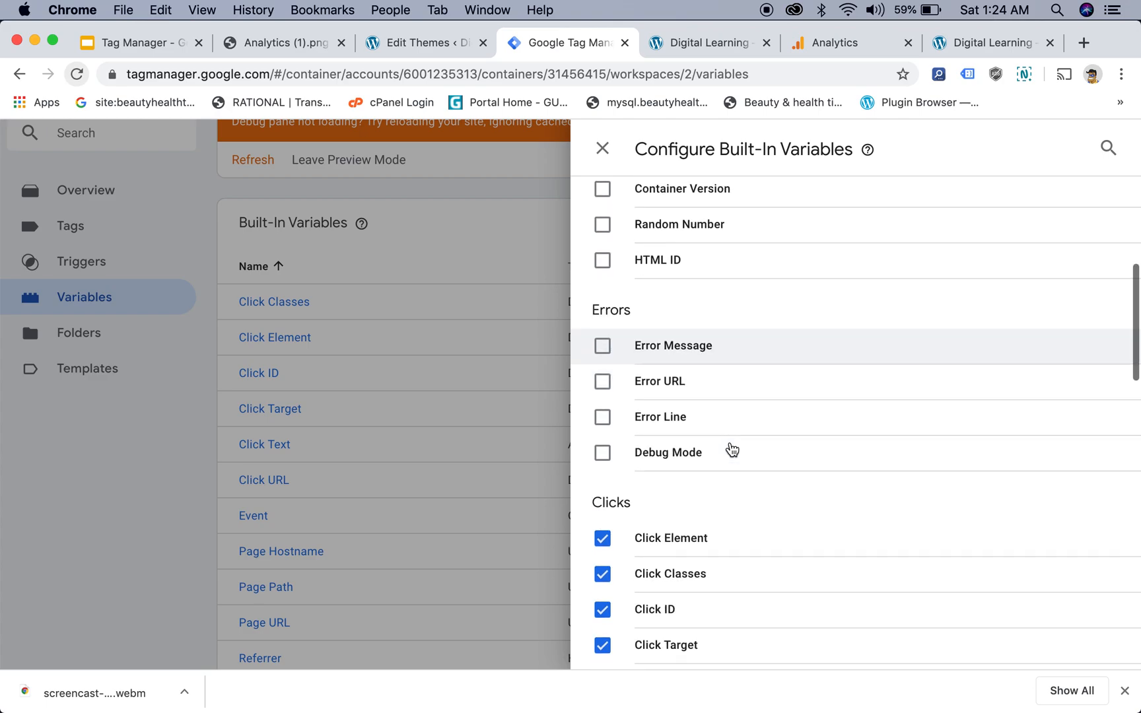
scroll(732, 449, "down", 8)
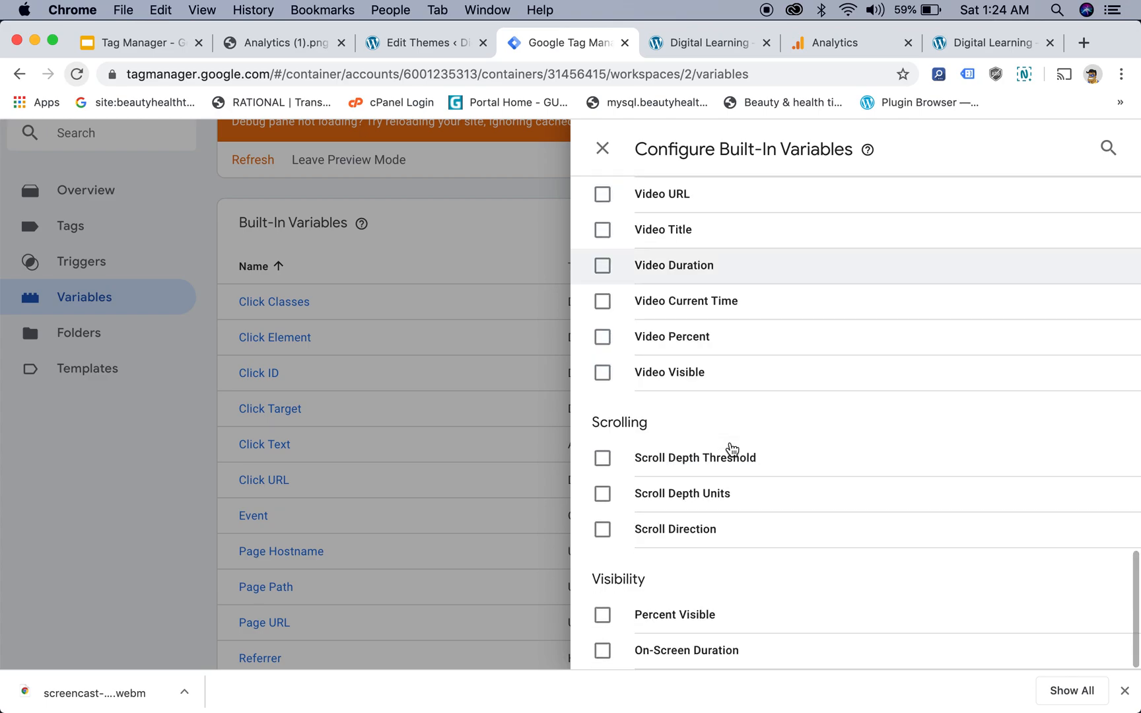
scroll(731, 449, "up", 10)
scroll(731, 449, "up", 8)
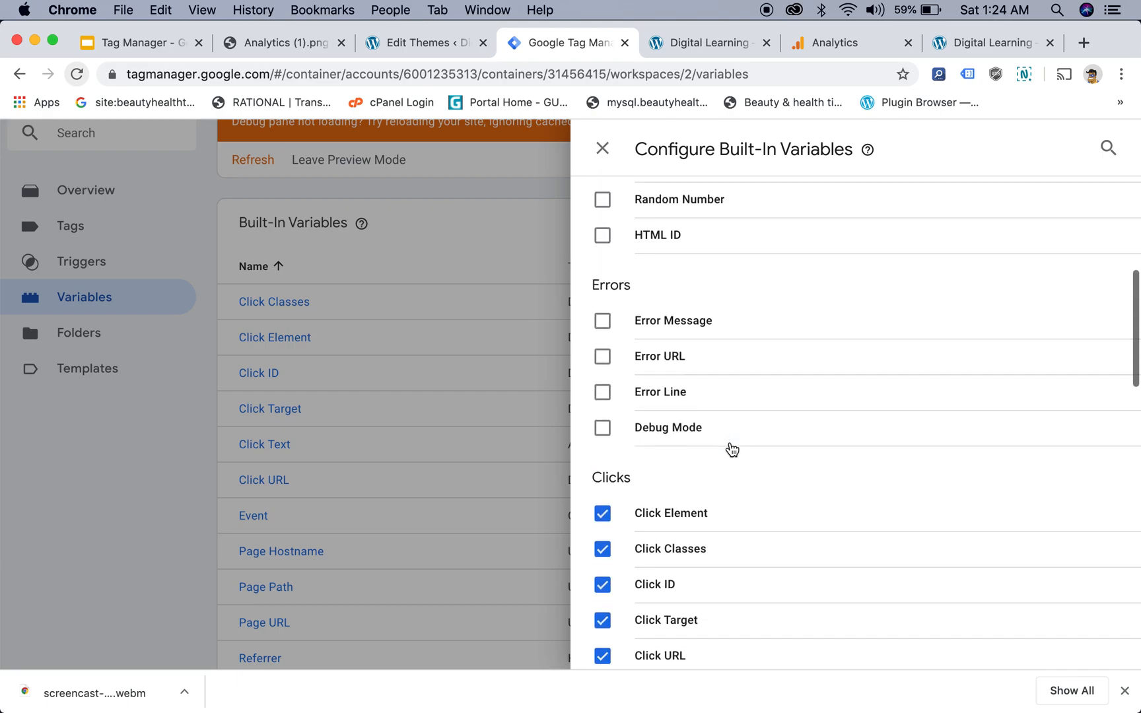
scroll(731, 449, "up", 4)
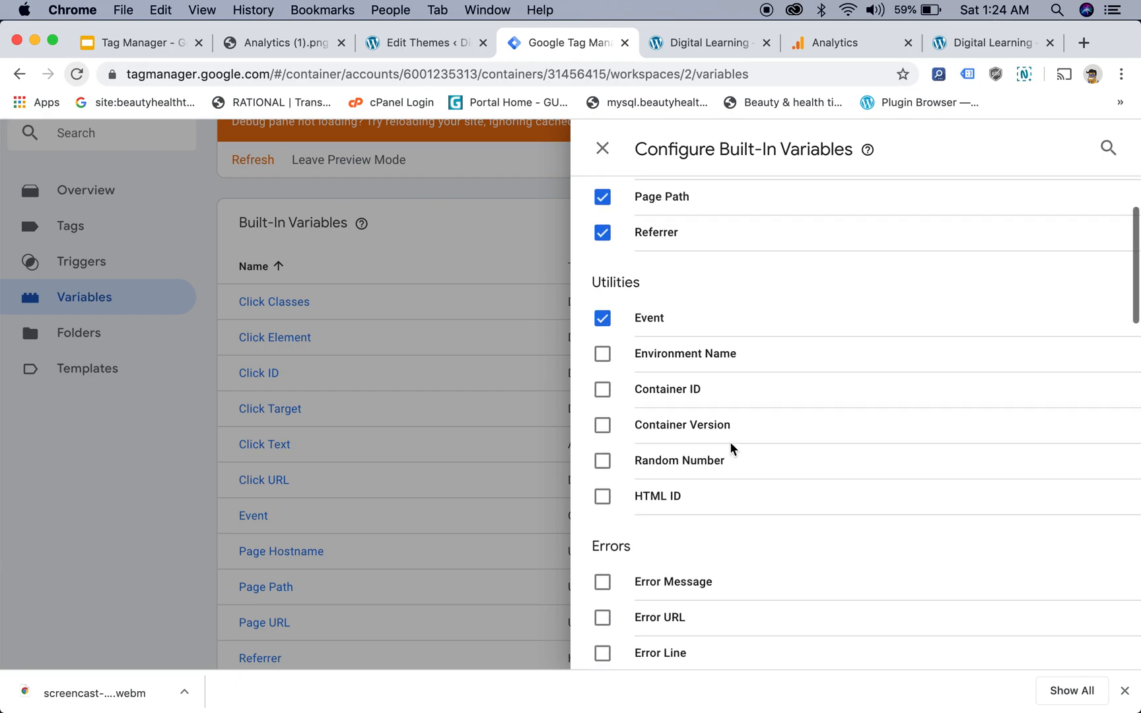
scroll(731, 449, "down", 2)
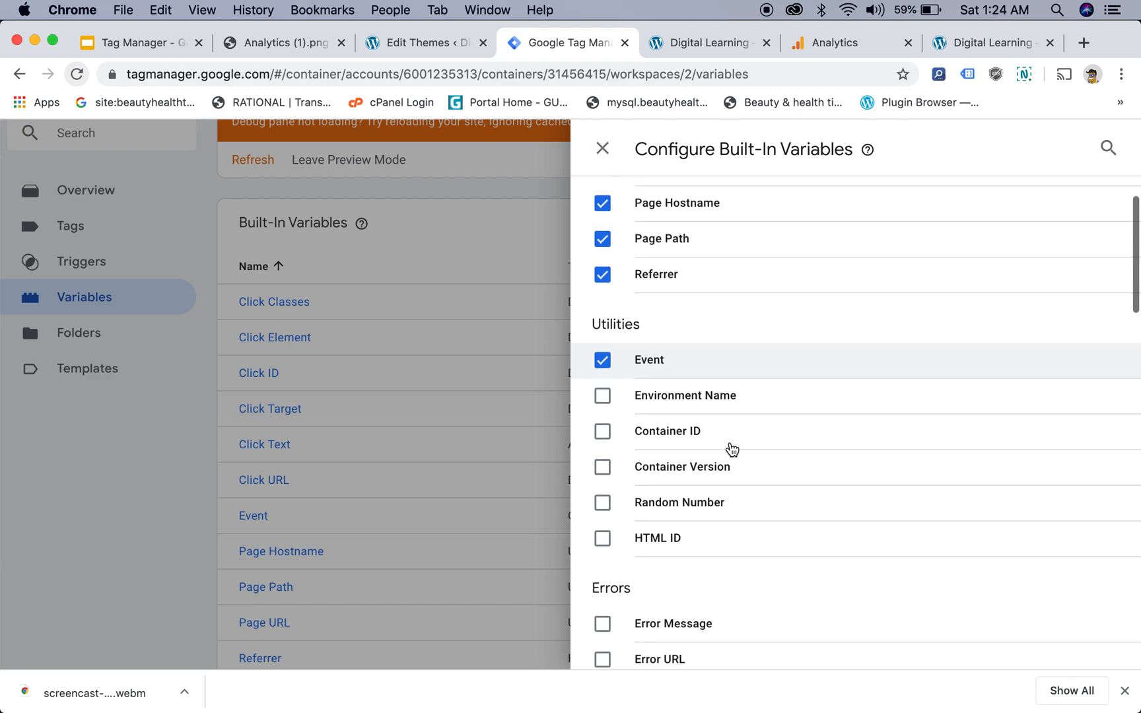
left_click(604, 433)
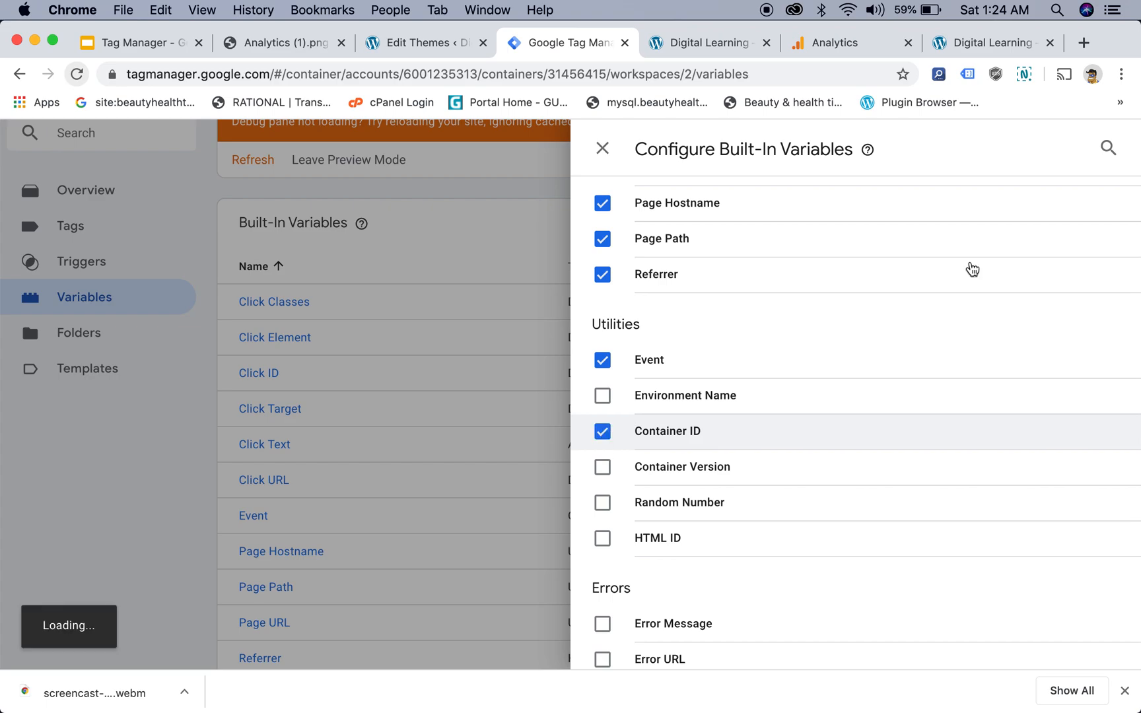
scroll(854, 456, "down", 5)
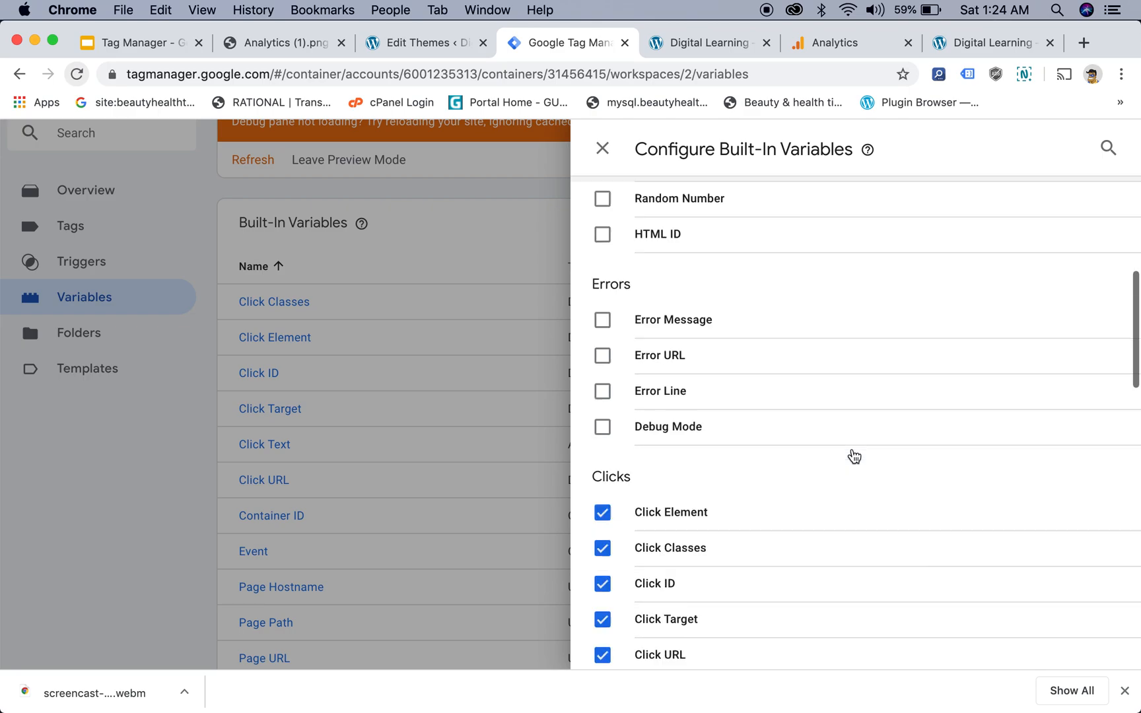
scroll(854, 456, "down", 15)
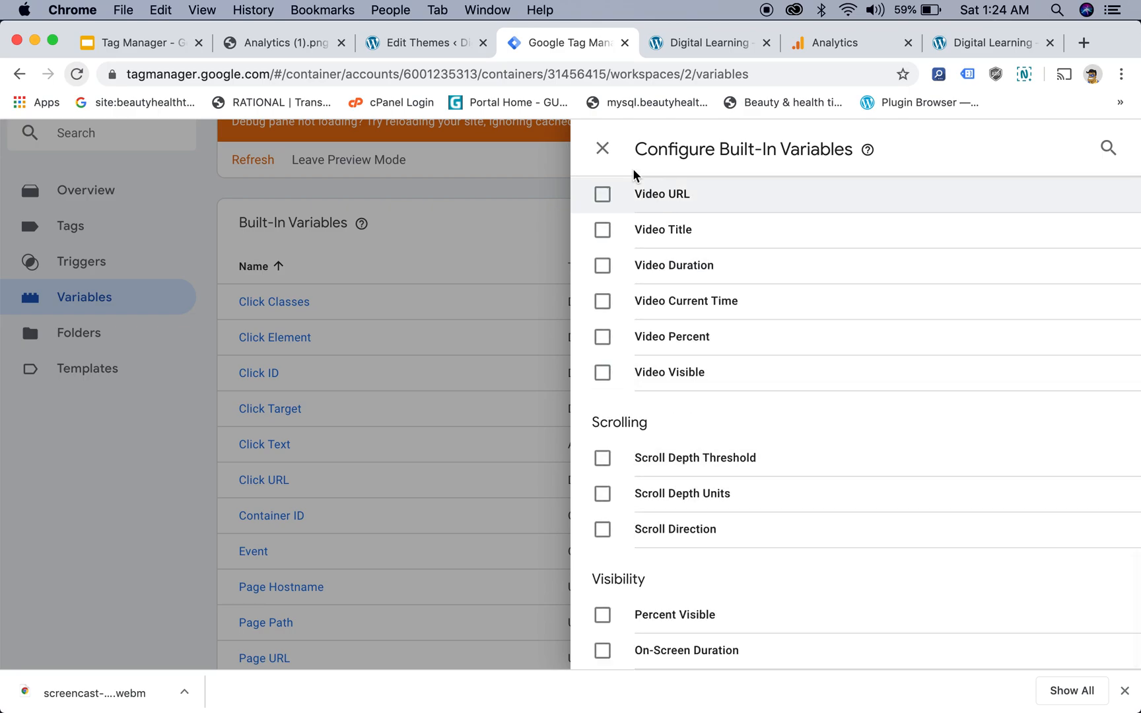
left_click(602, 148)
Review the lists of built-in and user-defined variables in the workspace
scroll(544, 404, "down", 4)
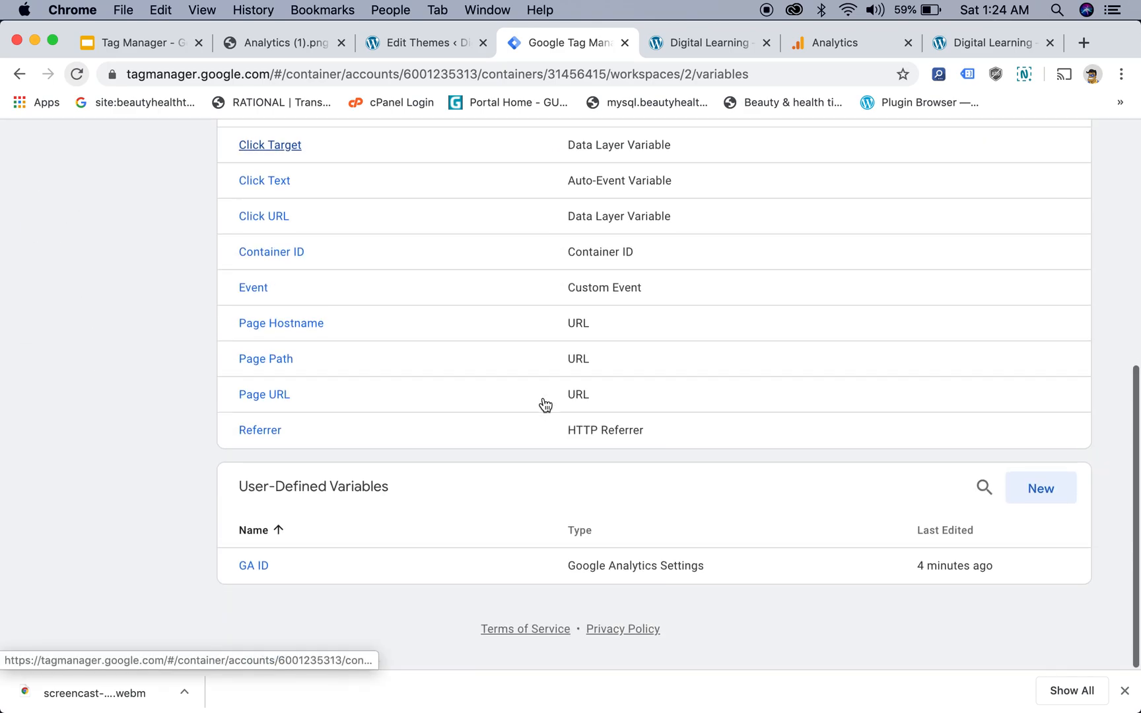
scroll(769, 428, "up", 3)
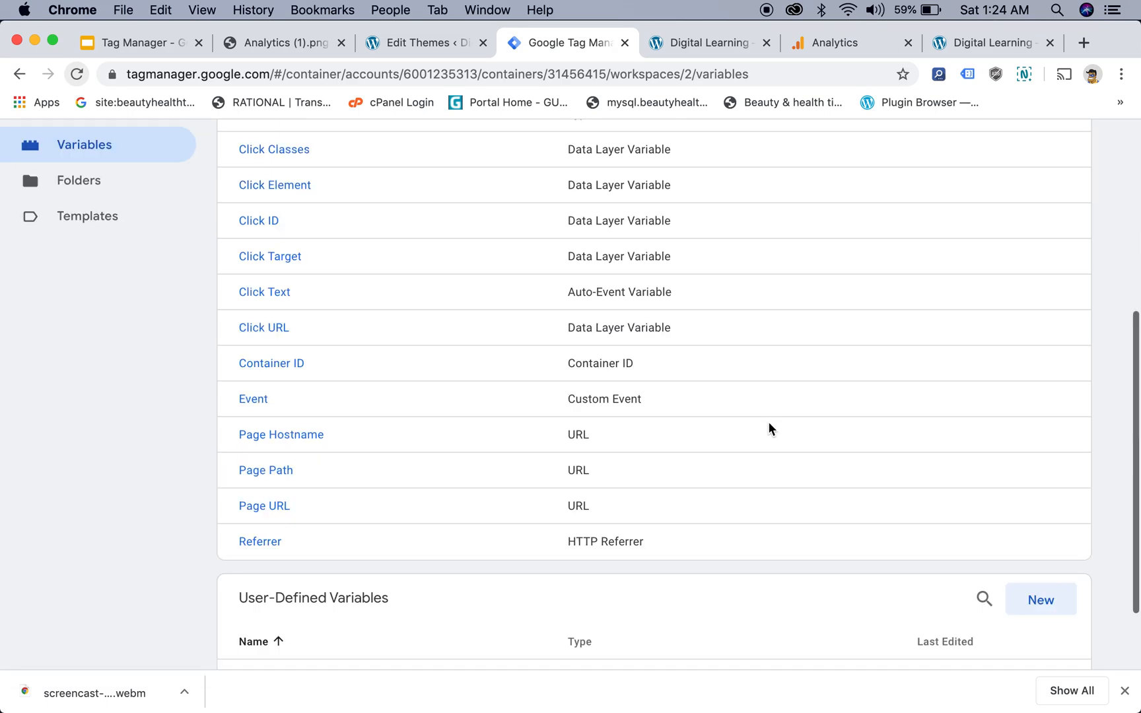
scroll(853, 352, "up", 5)
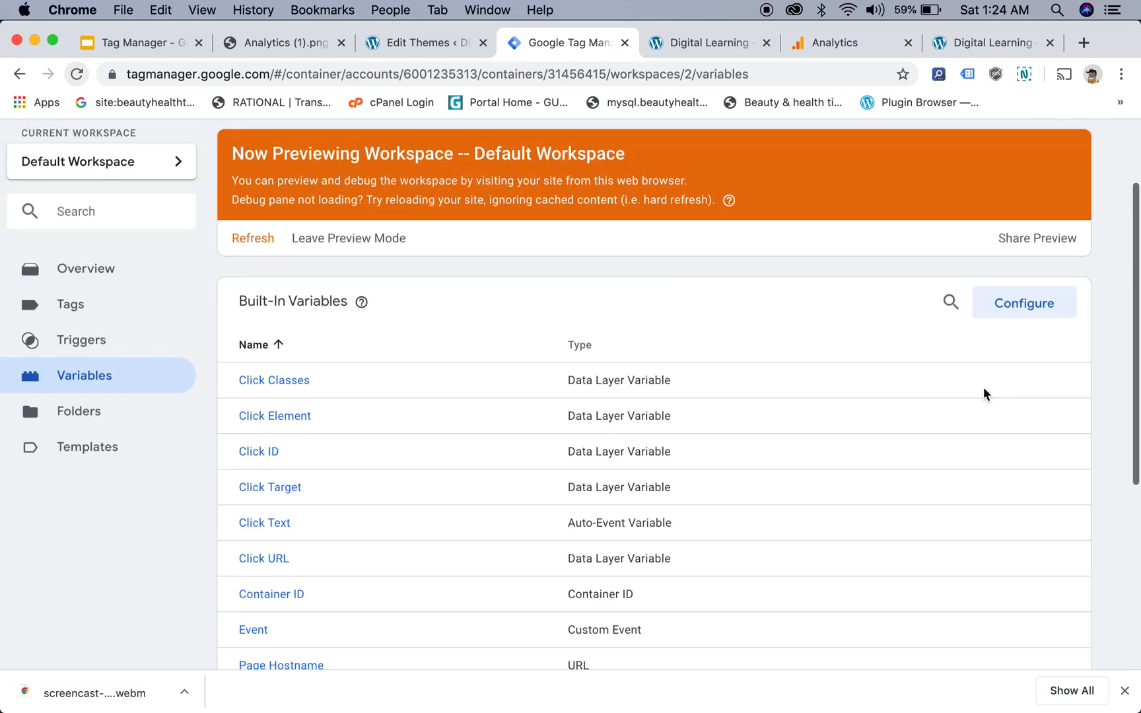
scroll(649, 395, "down", 1)
scroll(648, 391, "up", 5)
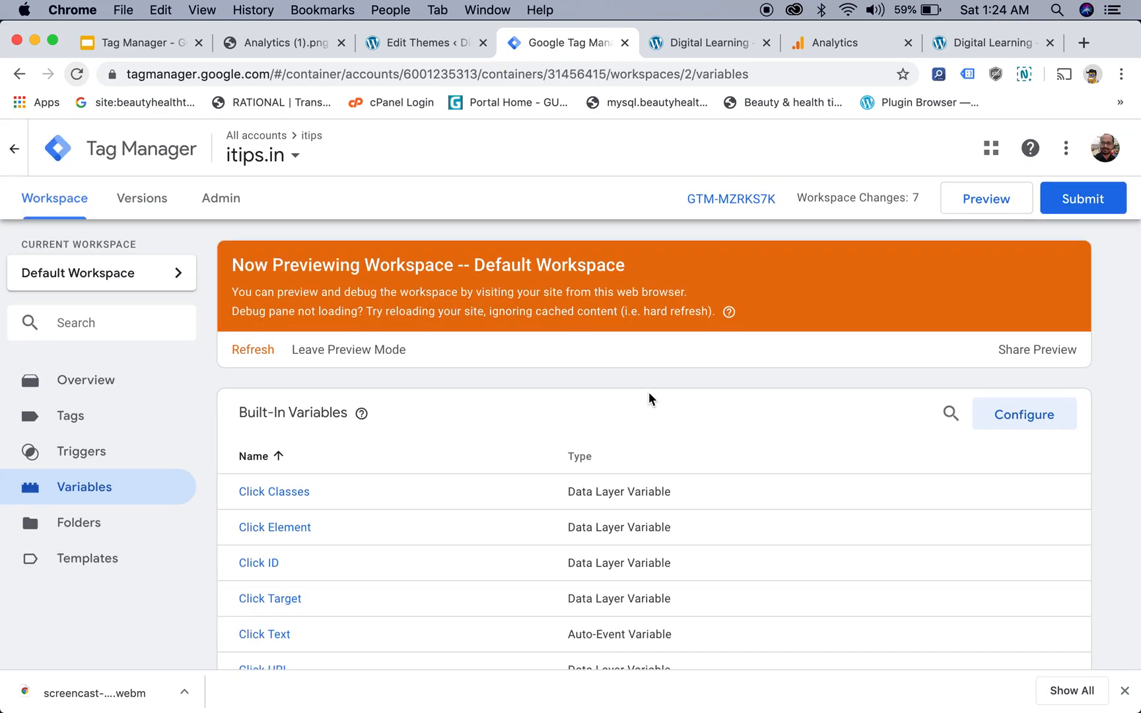
Create a new tag named "Search Click Event" with the tag type Google Analytics: Universal Analytics
left_click(69, 416)
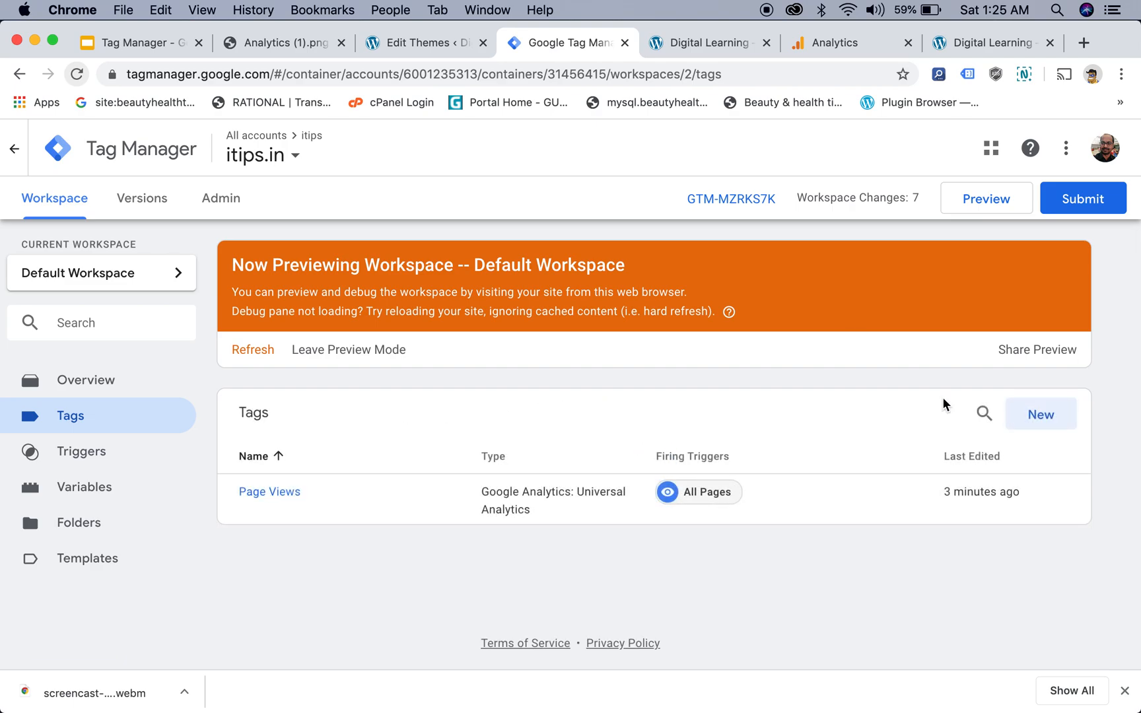
left_click(1041, 414)
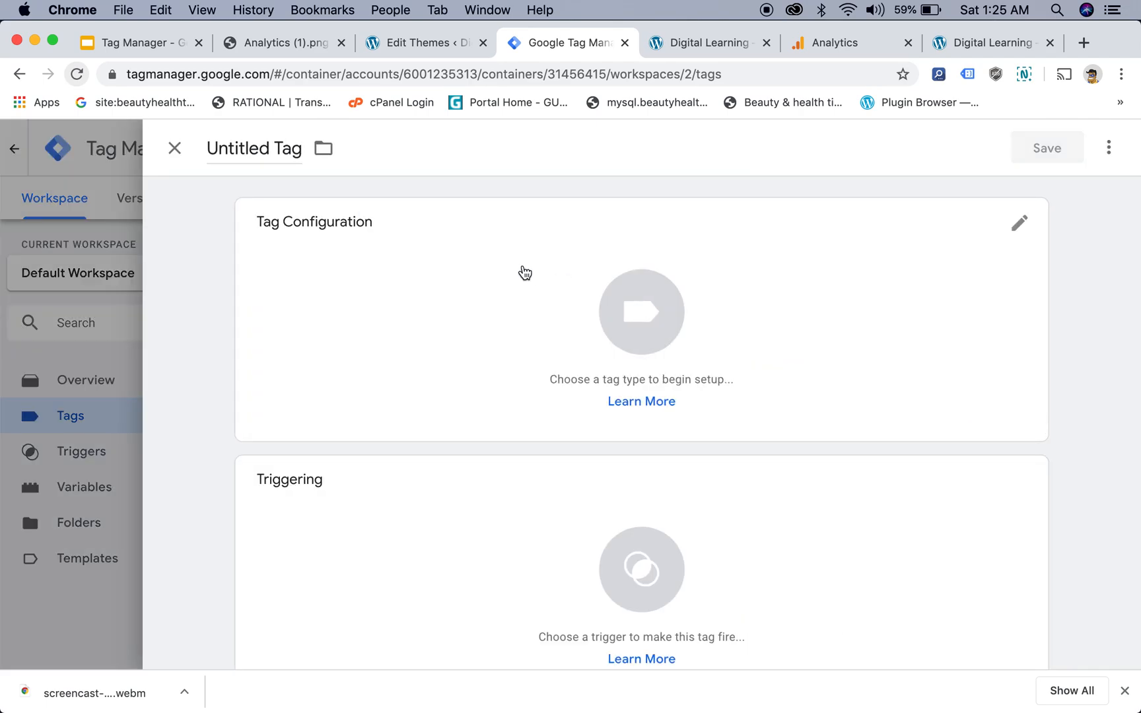
left_click(251, 148)
type("Search ")
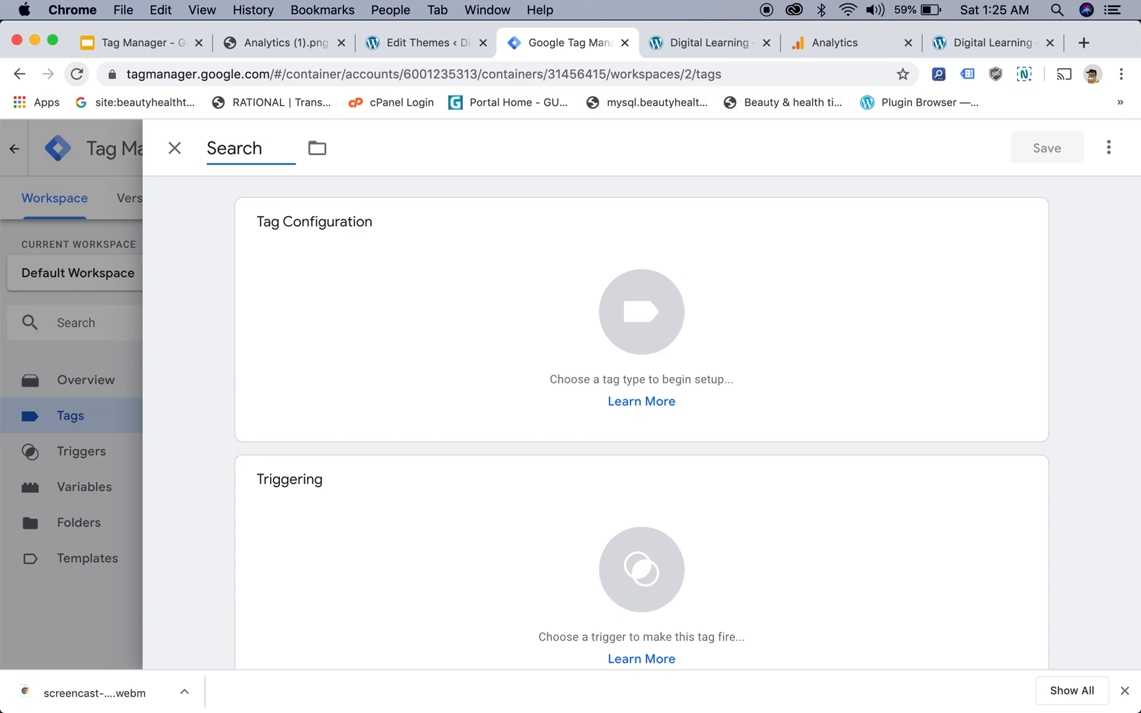
type("Ev")
key("BackSpace")
key("BackSpace")
type("Click Event")
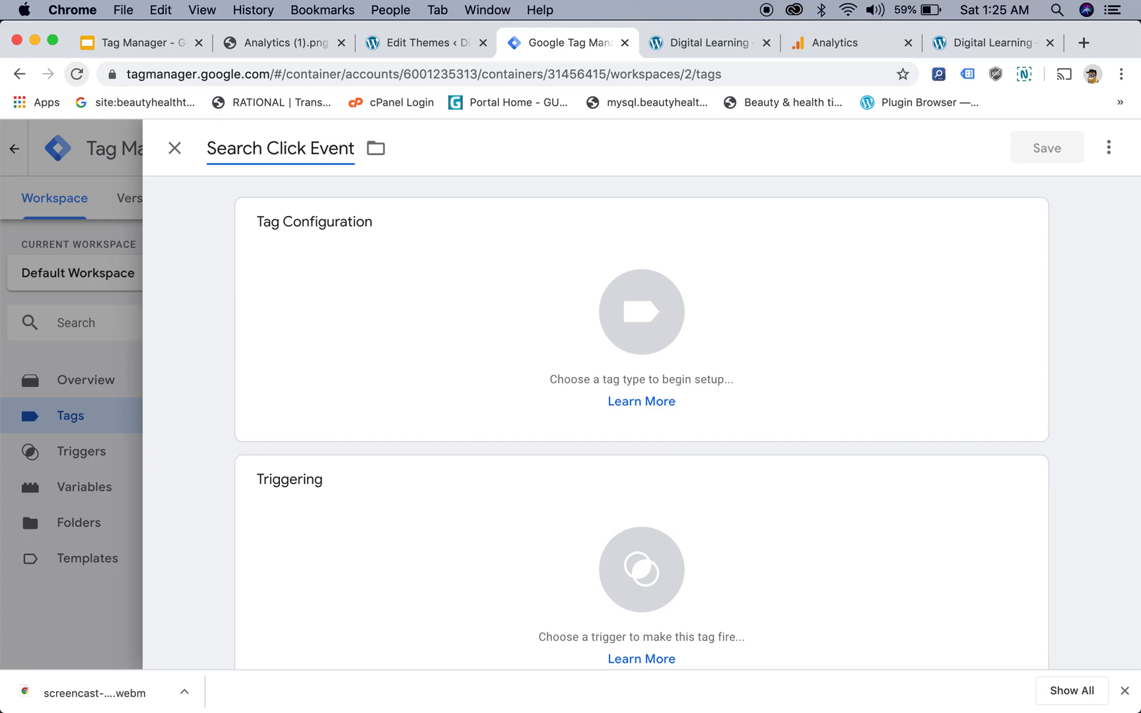
left_click(575, 297)
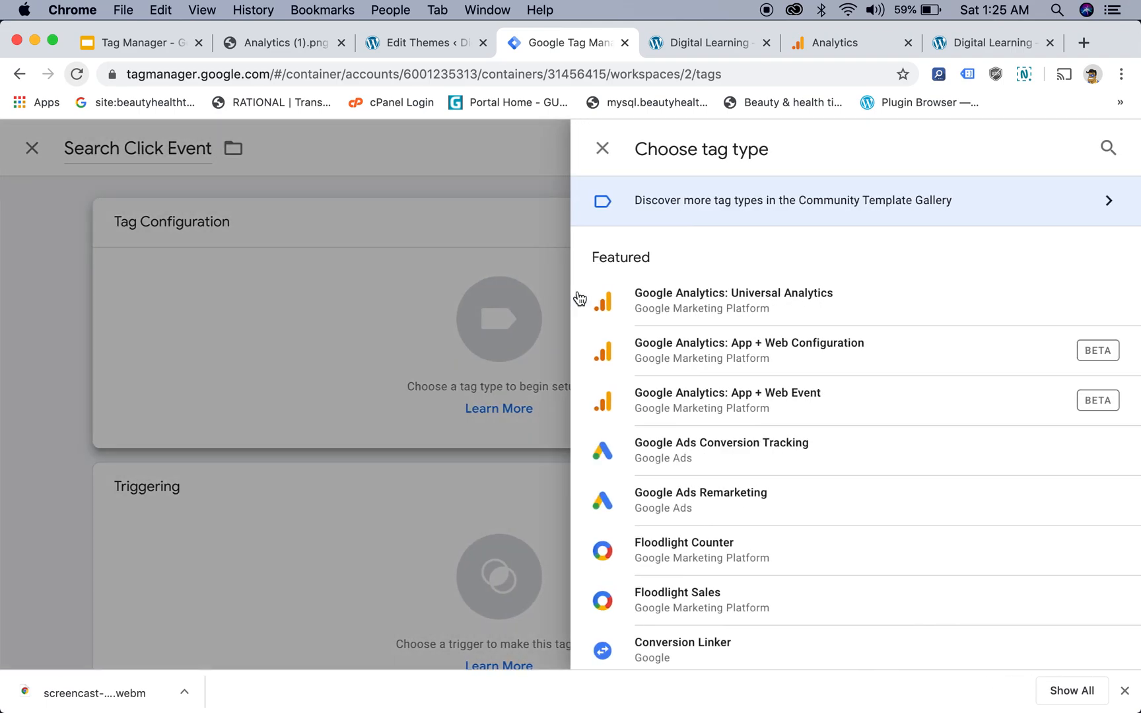
left_click(686, 301)
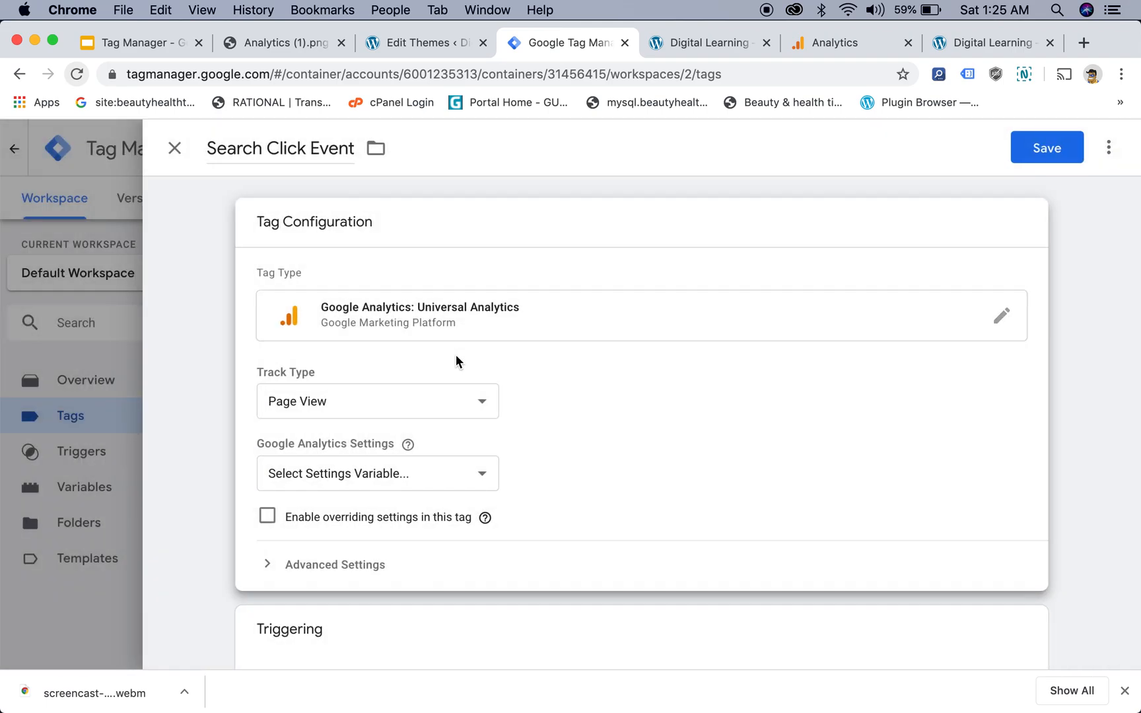
Set the tag's track type to Event, with the category "Search" and the action "Search Clicks"
left_click(408, 404)
left_click(395, 418)
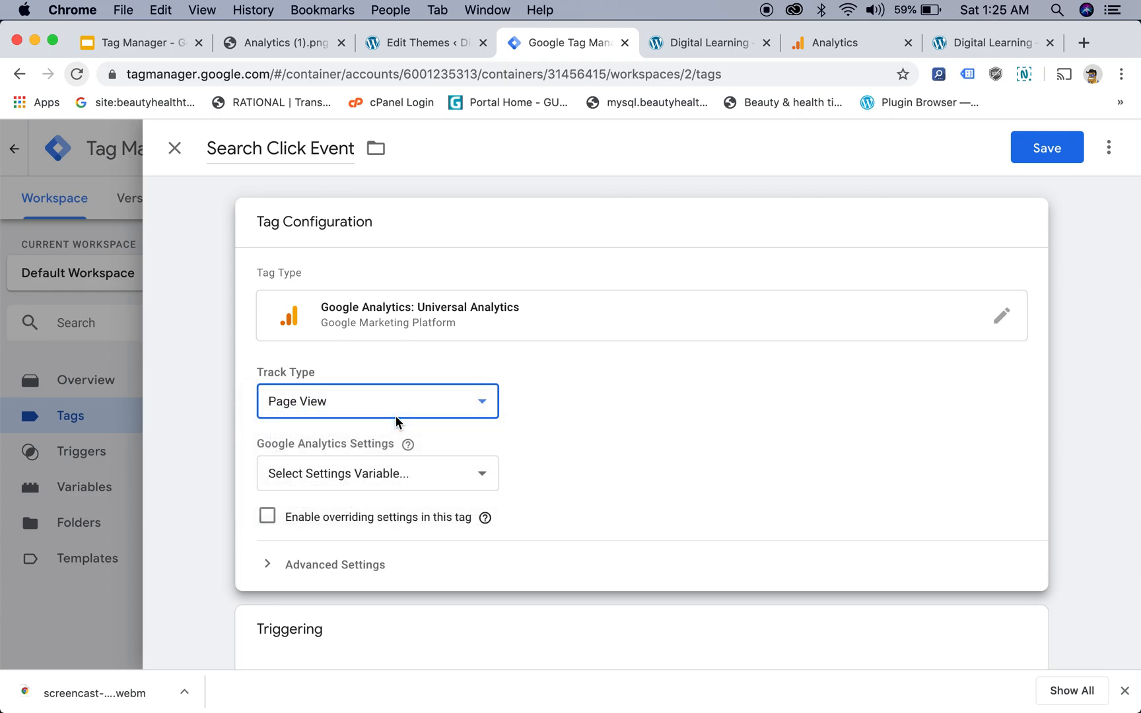
scroll(593, 413, "down", 3)
left_click(387, 303)
type("Search")
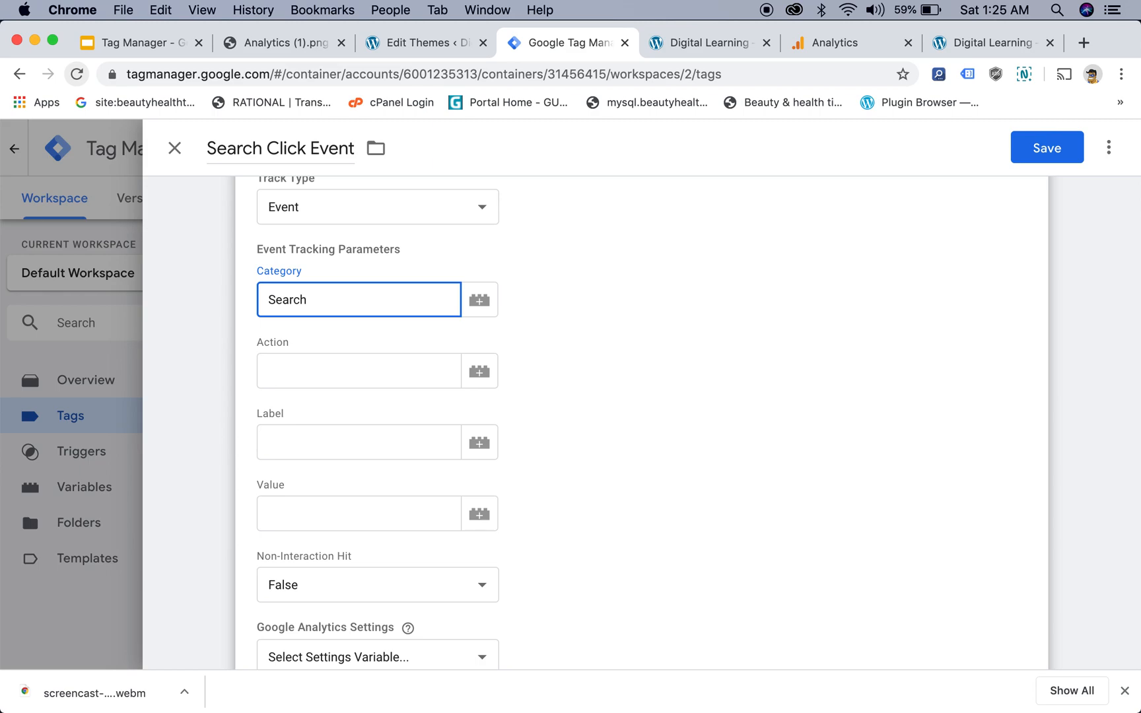
key("Tab")
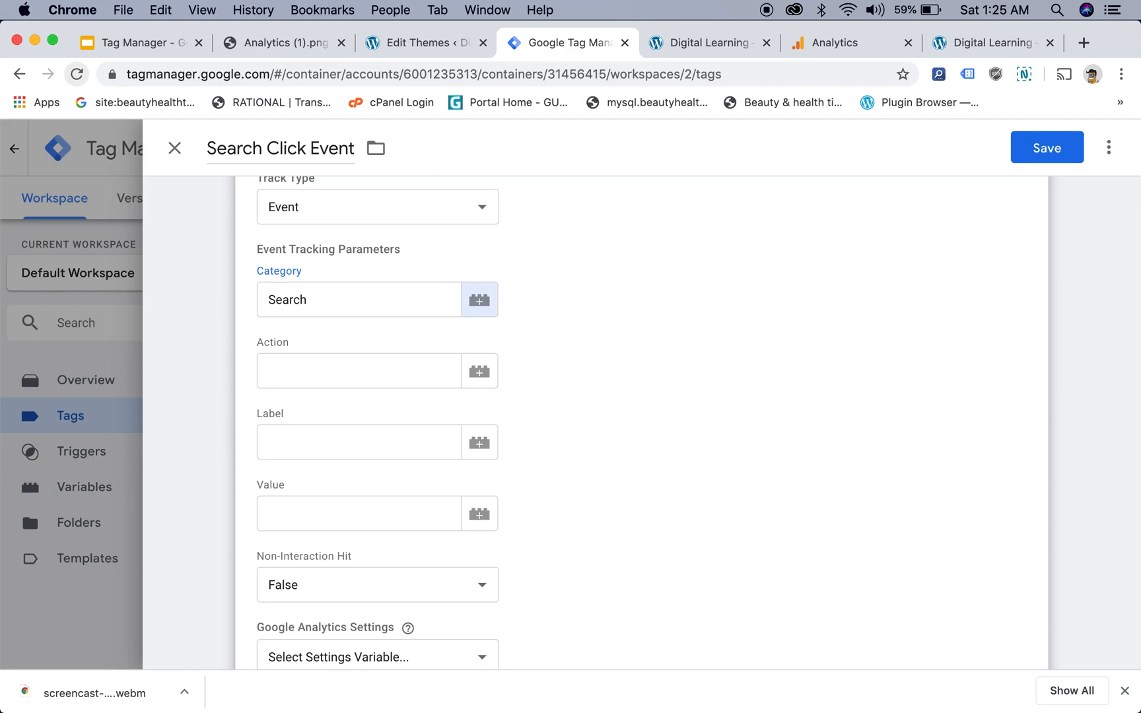
key("Tab")
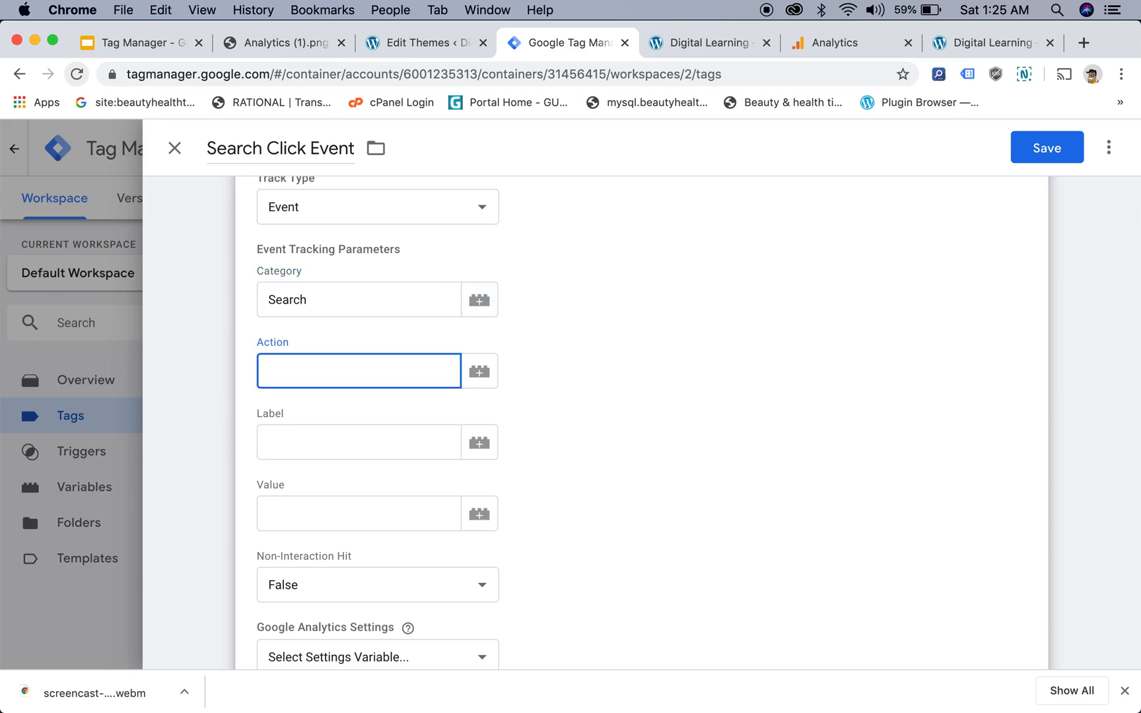
type("Search Clicks")
Add a new firing trigger to the tag with the trigger type Click - All Elements
scroll(672, 374, "down", 2)
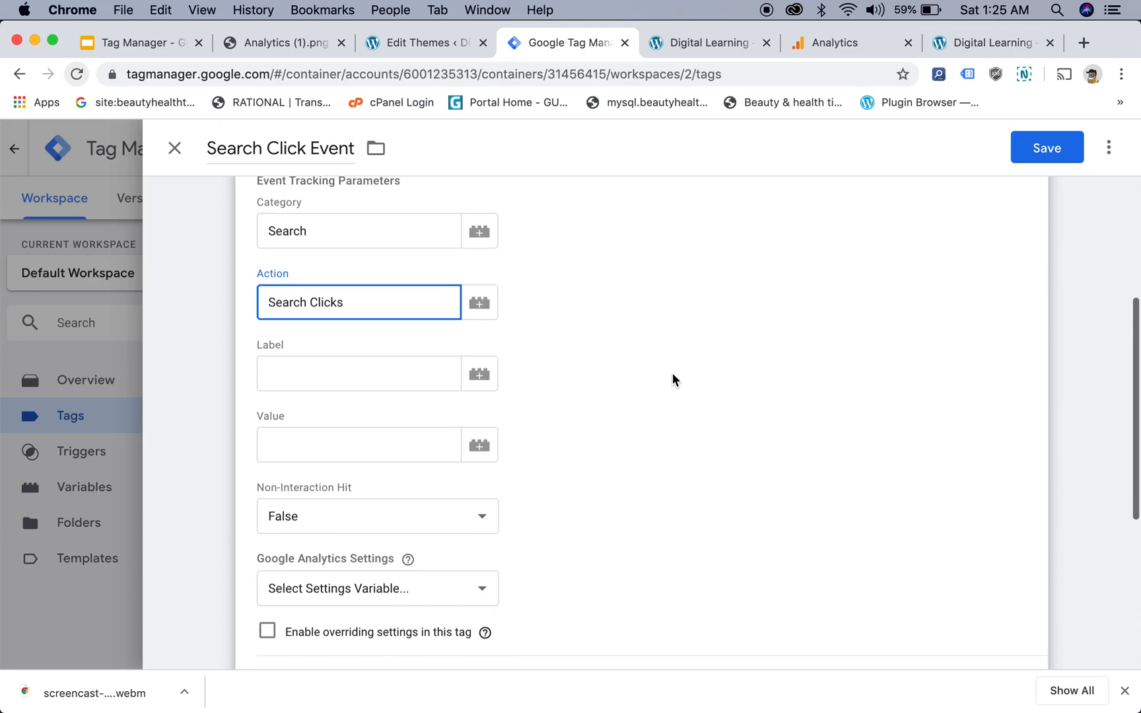
scroll(672, 373, "down", 5)
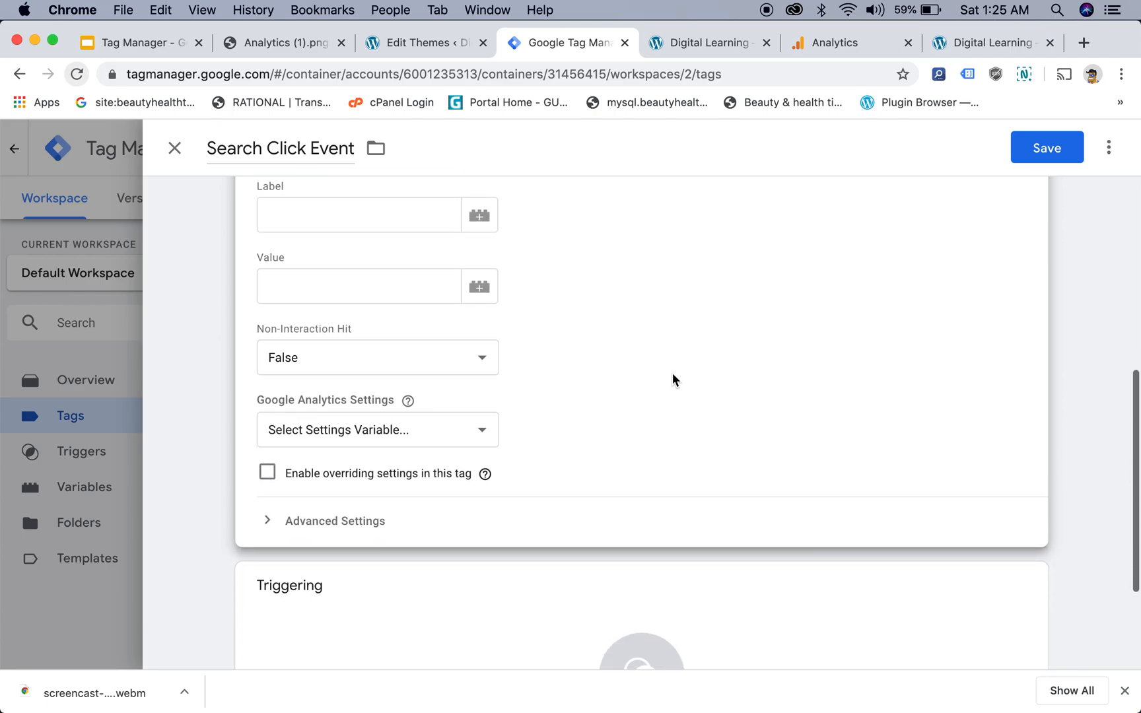
scroll(672, 377, "down", 4)
left_click(642, 505)
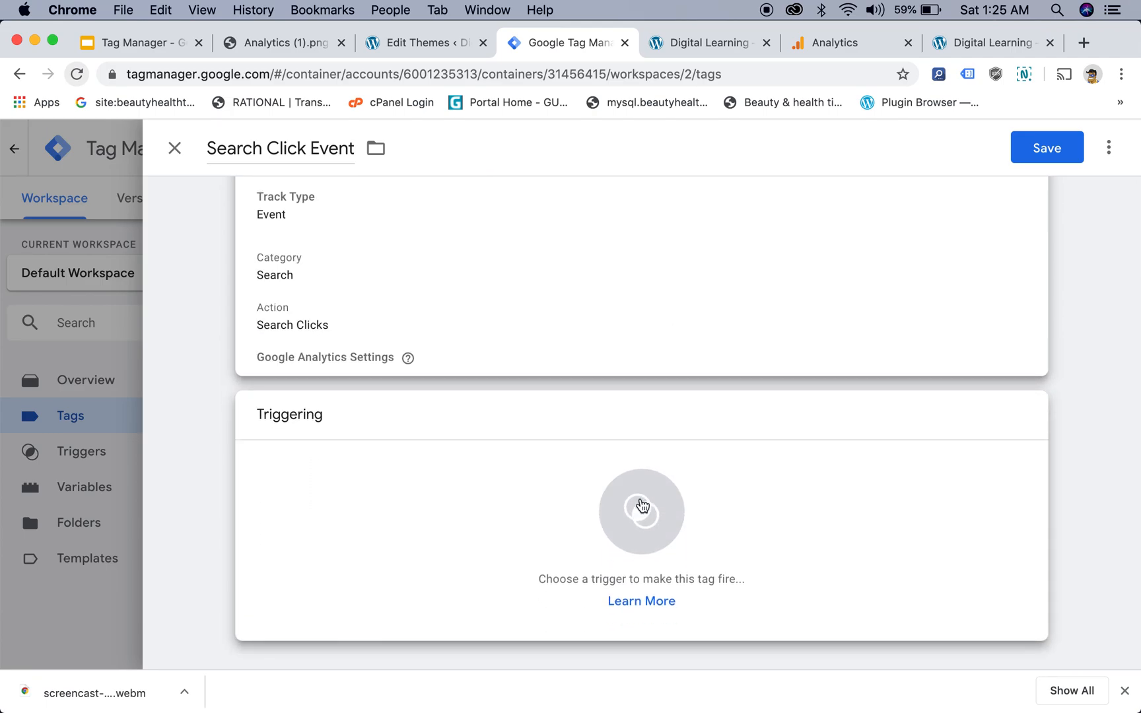
left_click(642, 506)
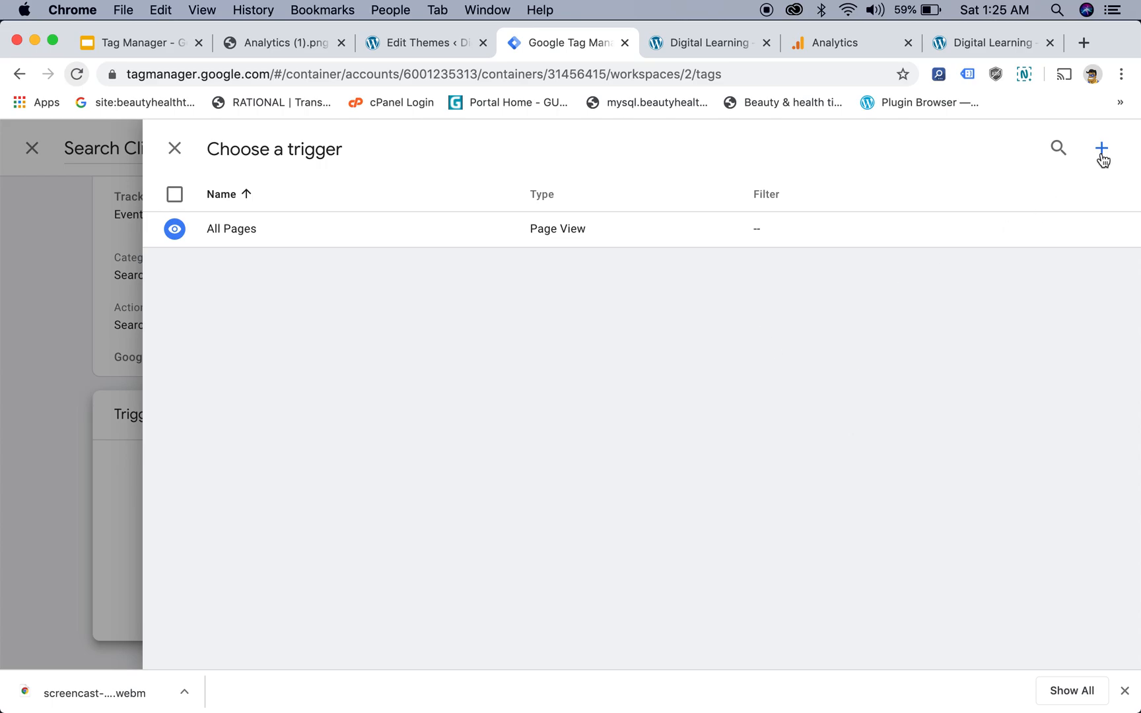
left_click(1101, 150)
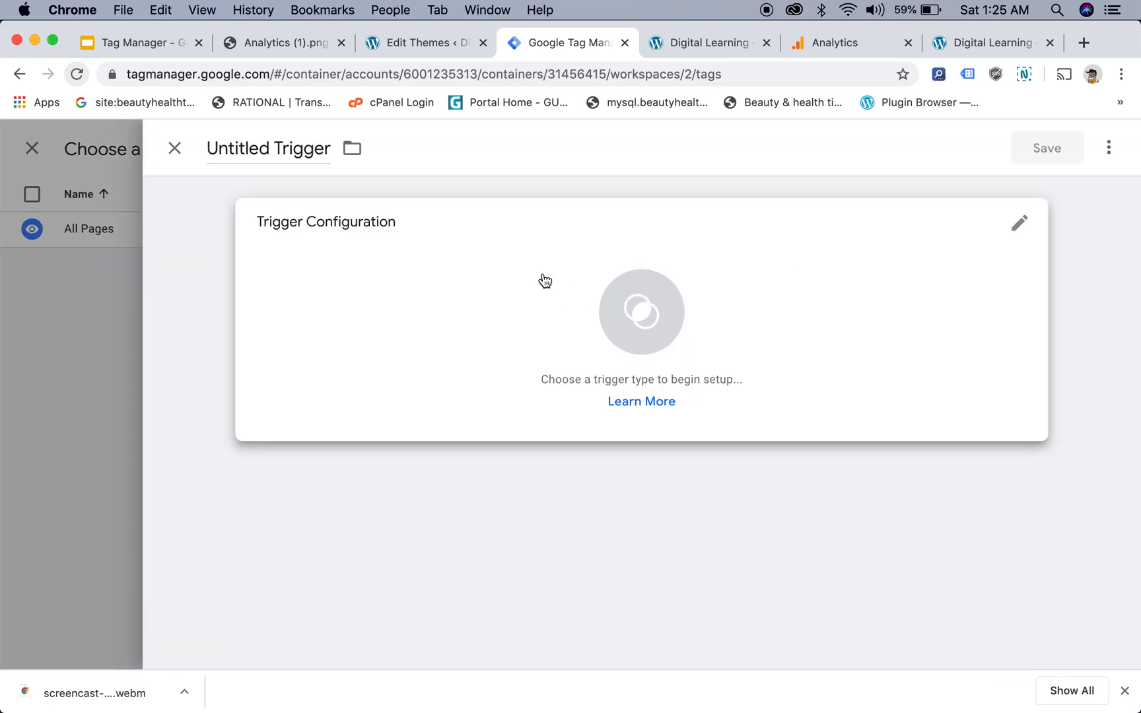
left_click(642, 310)
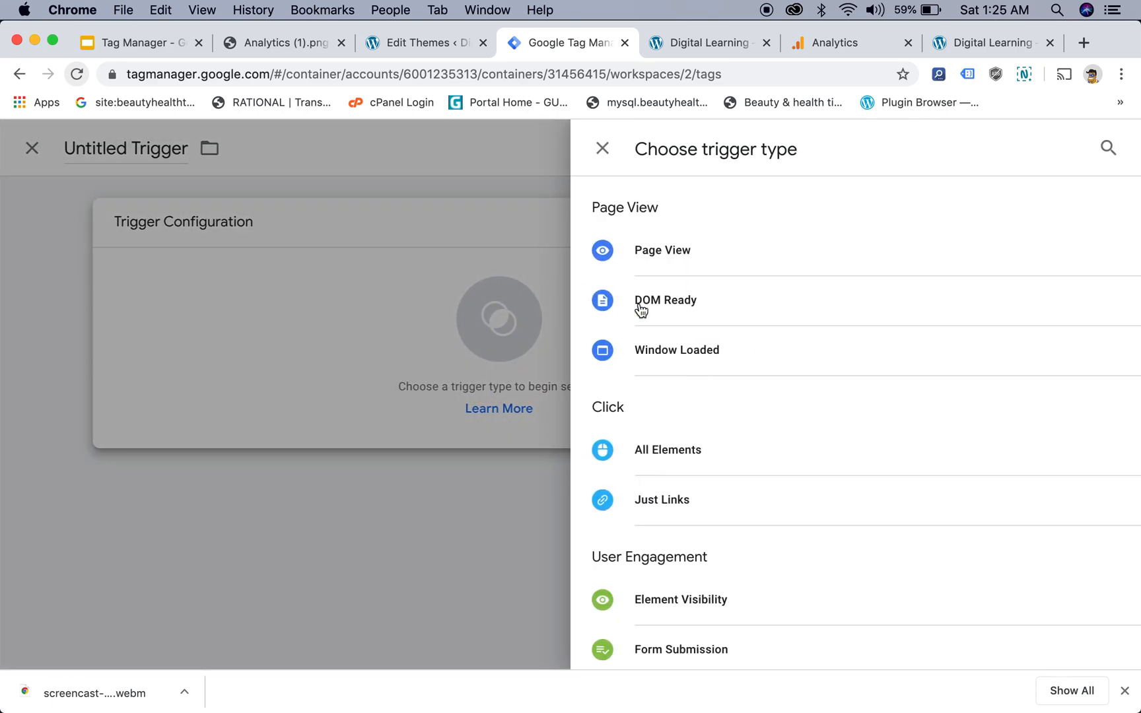
left_click(674, 458)
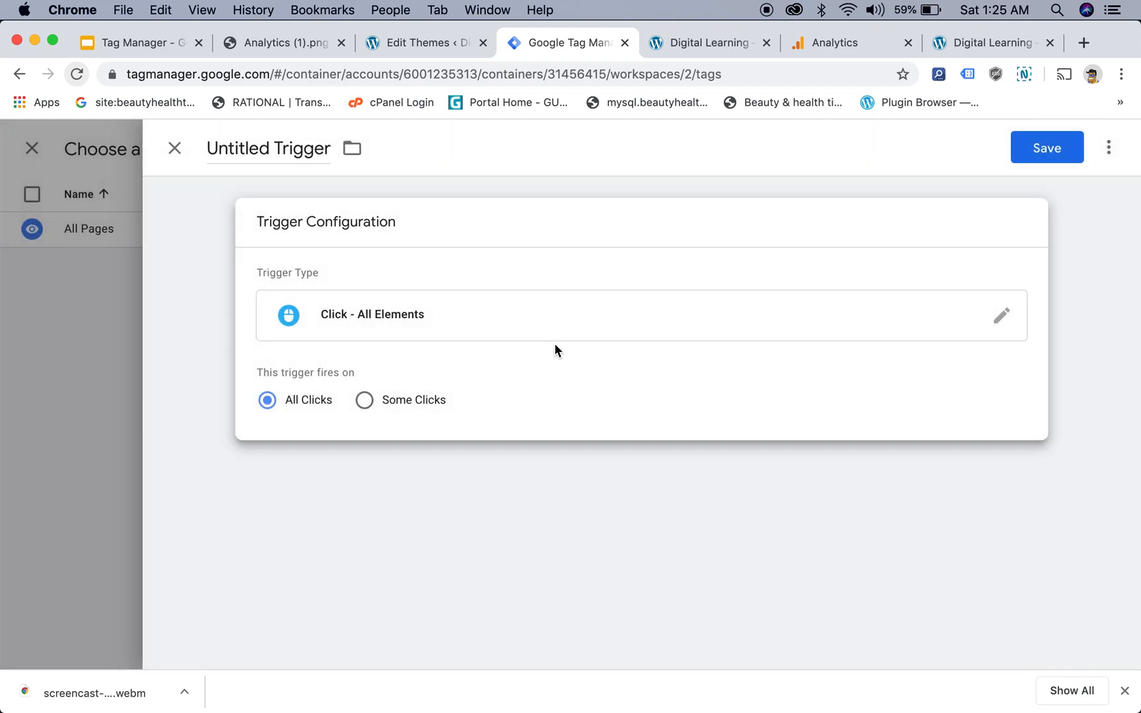
Name the trigger "Search Trigger" and save it with the default of firing on all clicks
triple_click(299, 144)
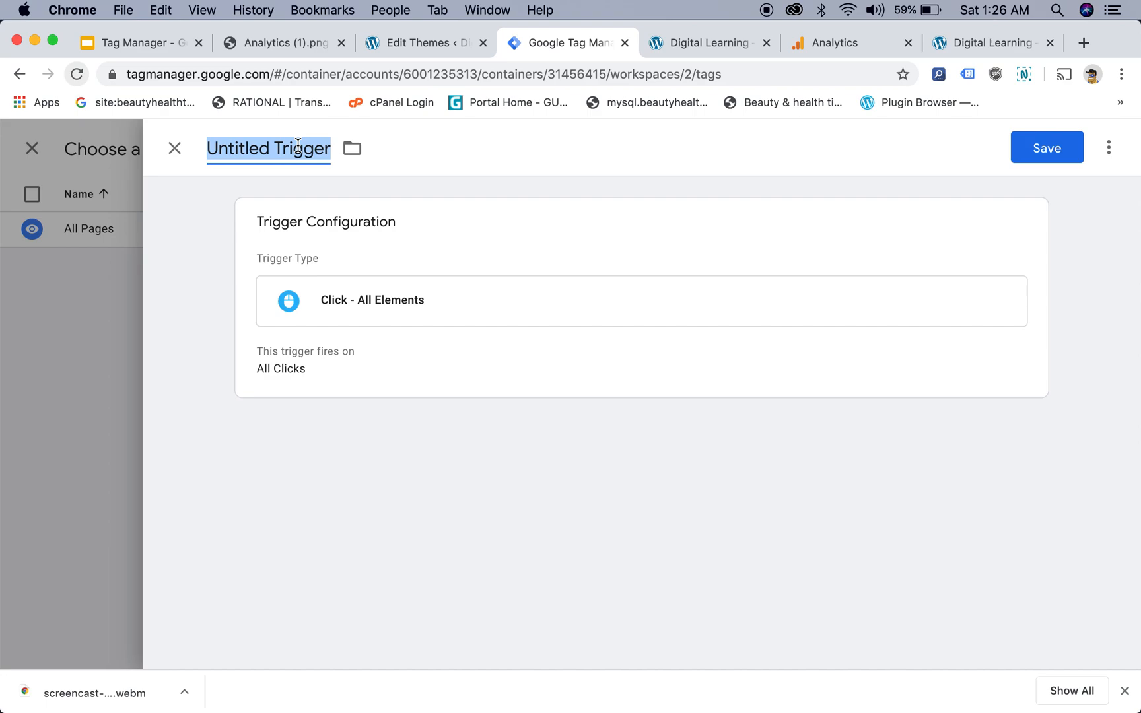
type("Sear")
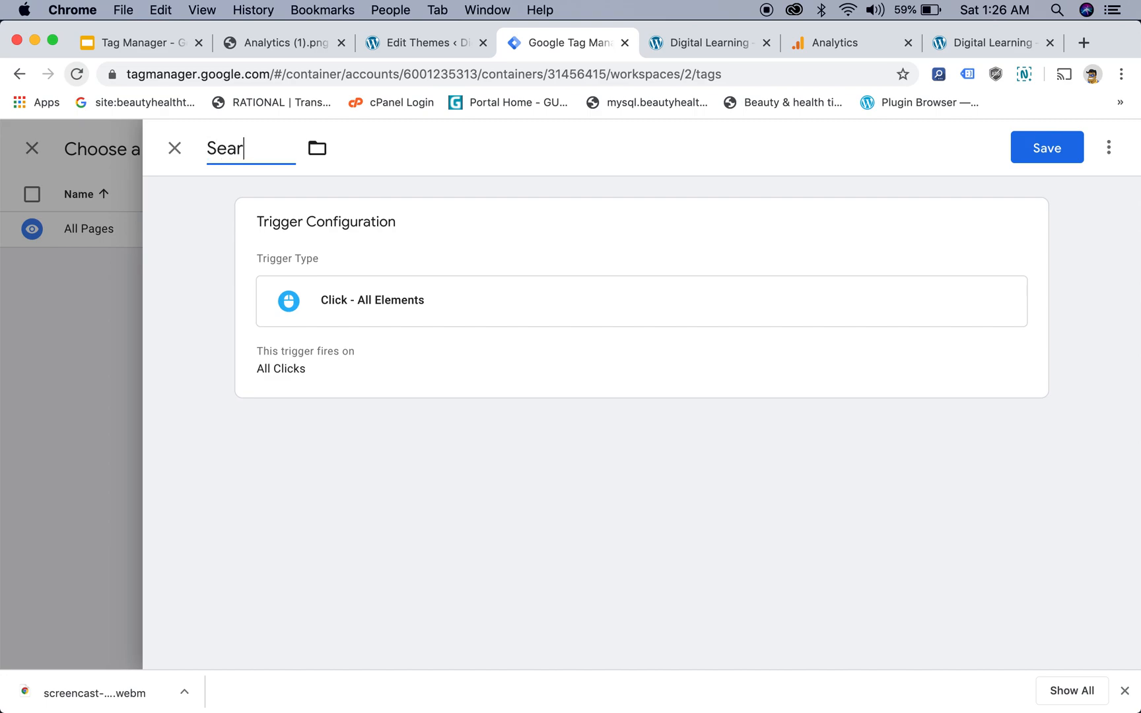
type("ch Trigger")
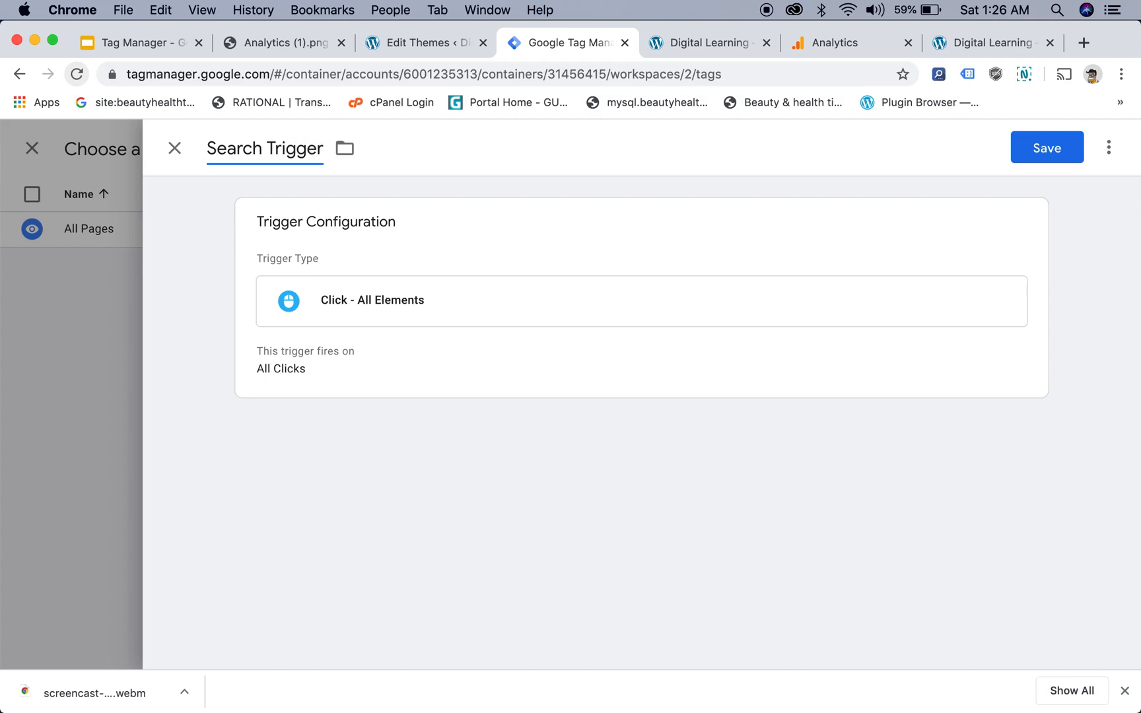
left_click(1041, 149)
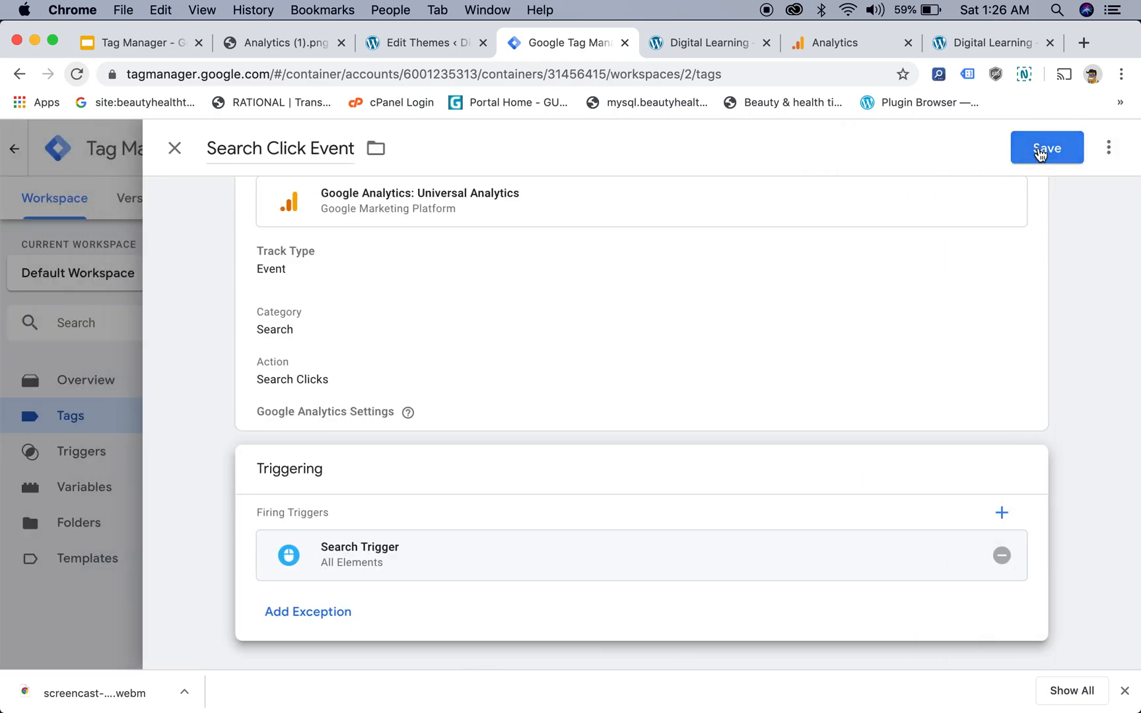
Select {{GA ID}} as the tag's Google Analytics Settings variable and save the tag
scroll(788, 381, "up", 3)
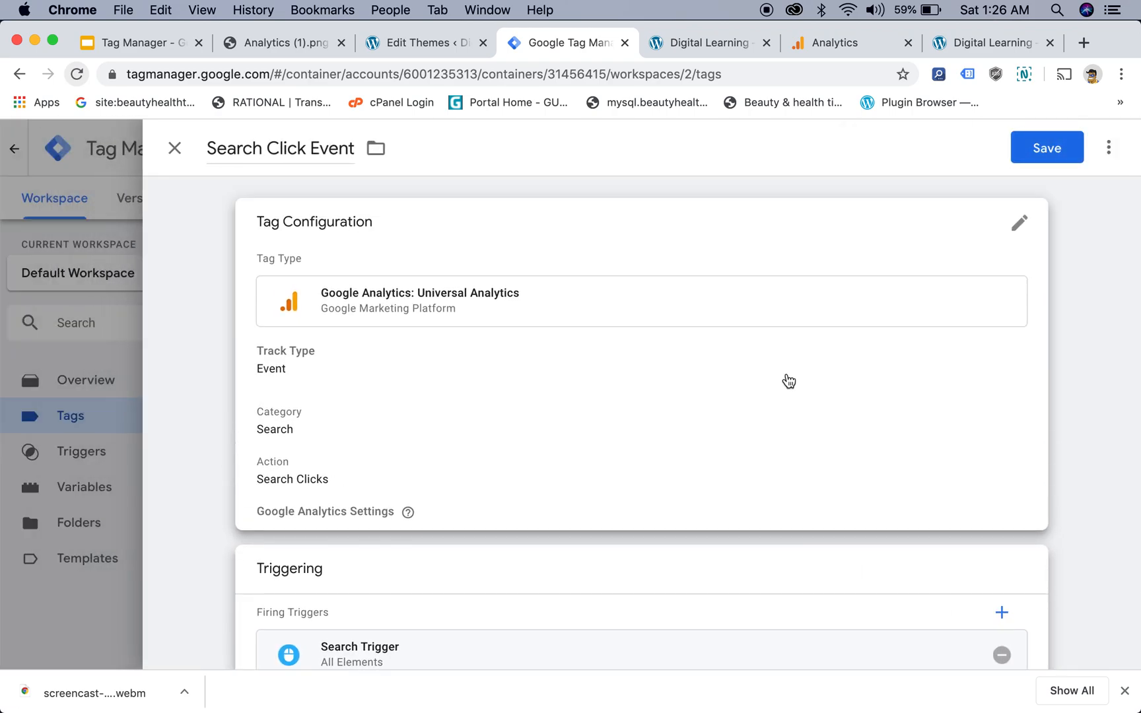
left_click(1044, 153)
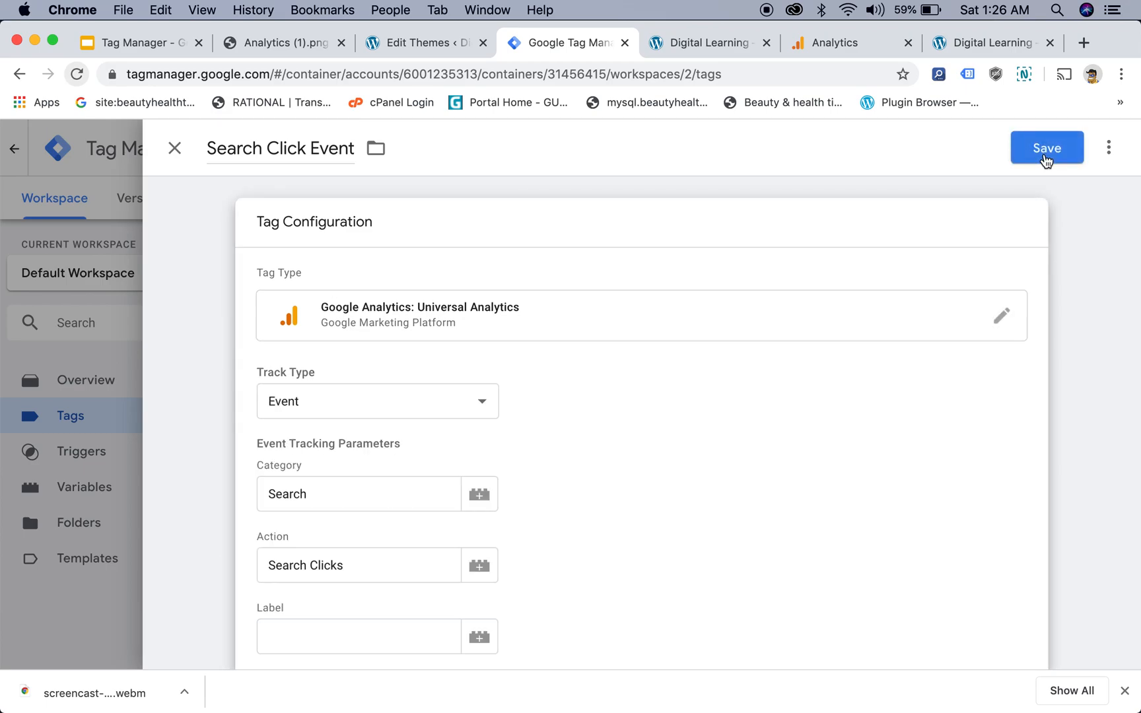
scroll(837, 429, "down", 8)
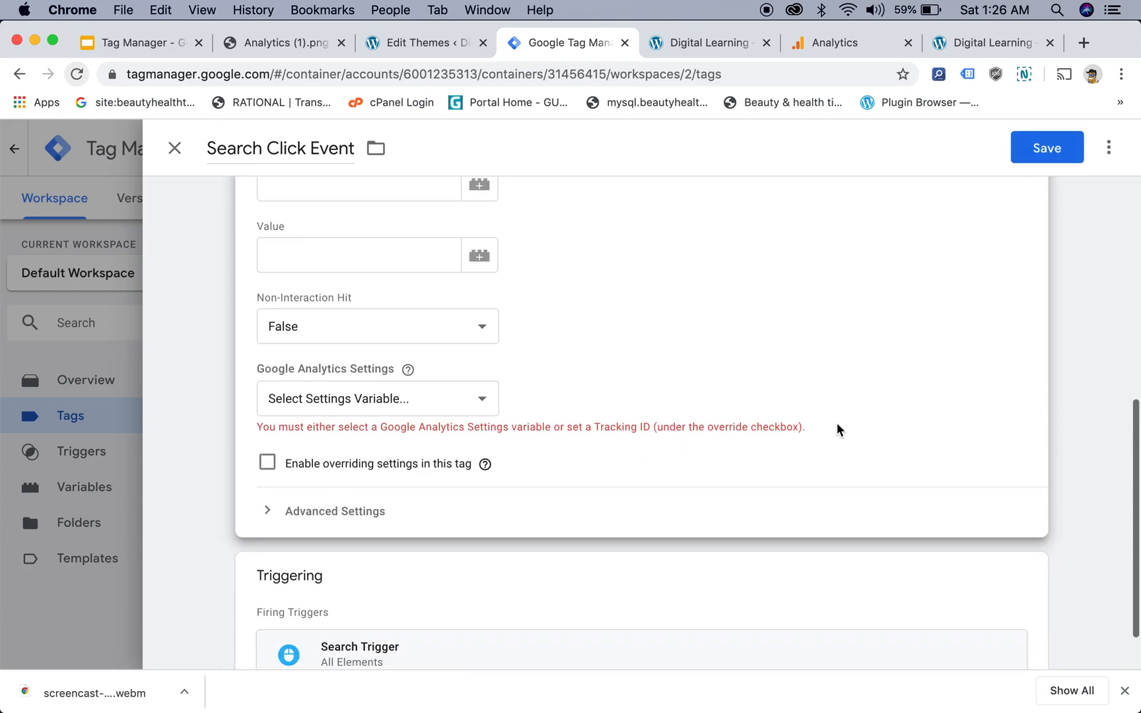
left_click(426, 337)
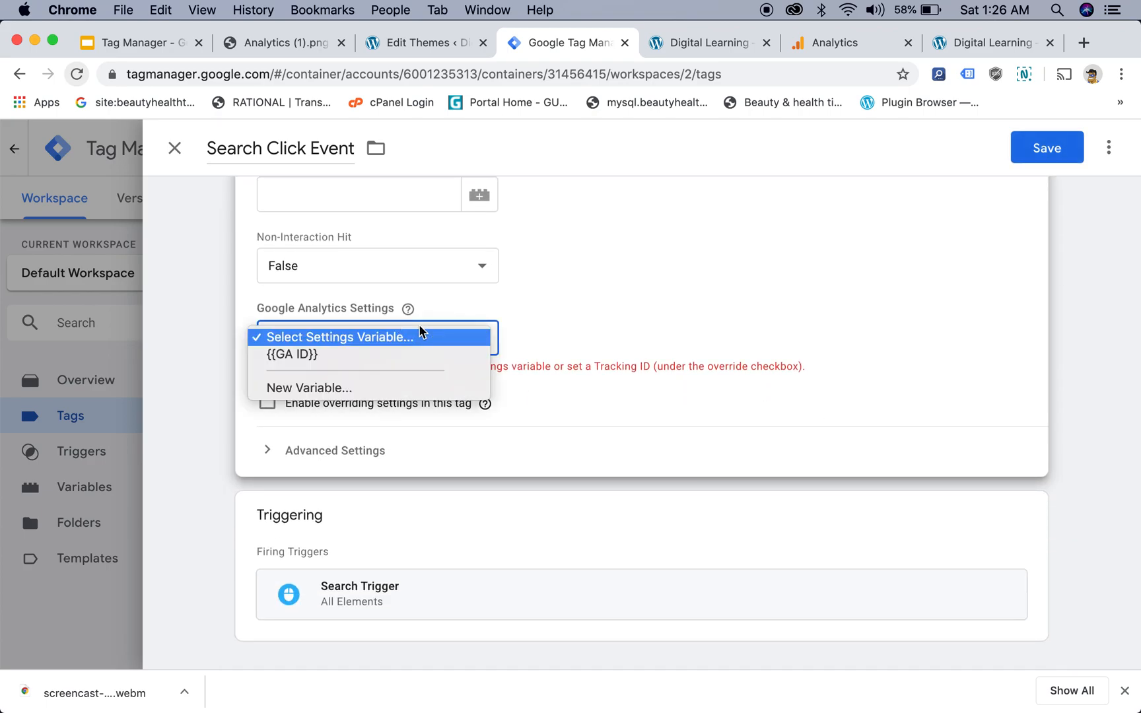
left_click(318, 358)
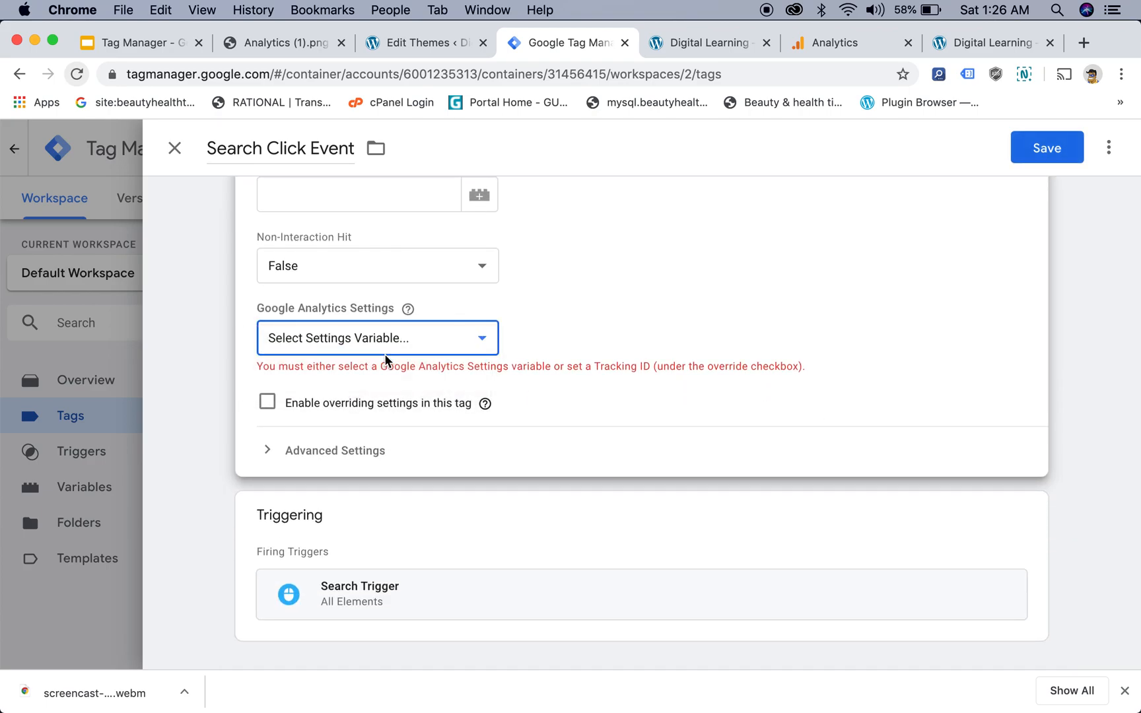
left_click(1041, 154)
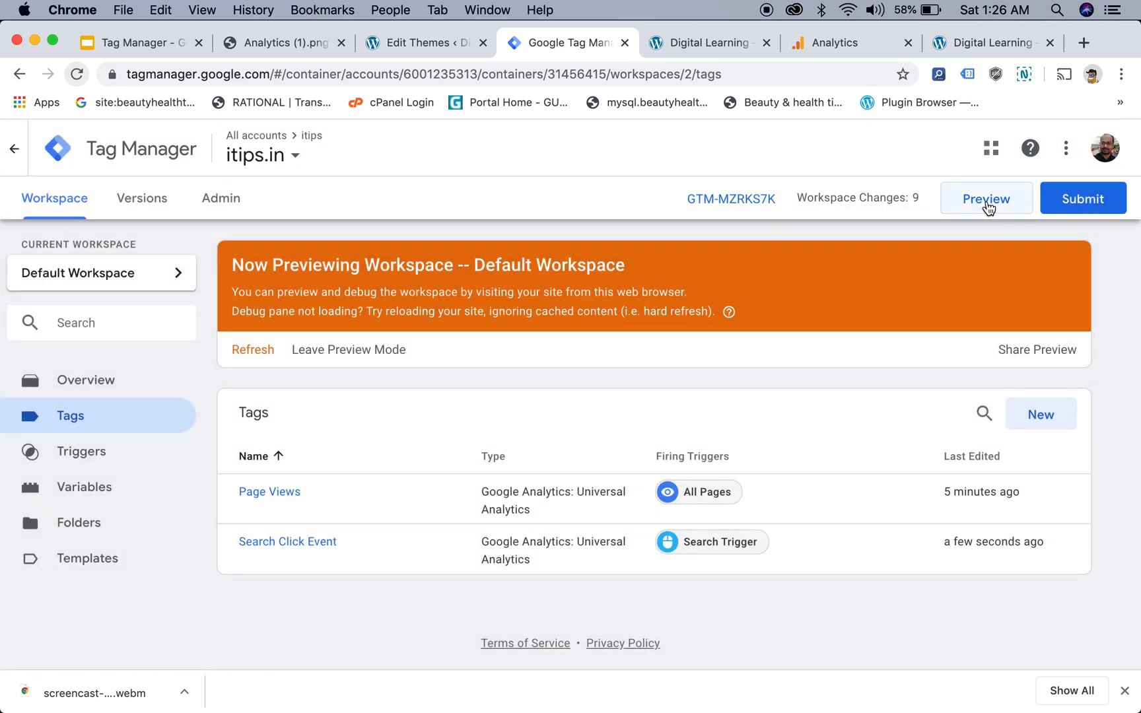
Restart the workspace preview, then reload the itips.in page and enlarge its Tag Manager debug pane
left_click(987, 207)
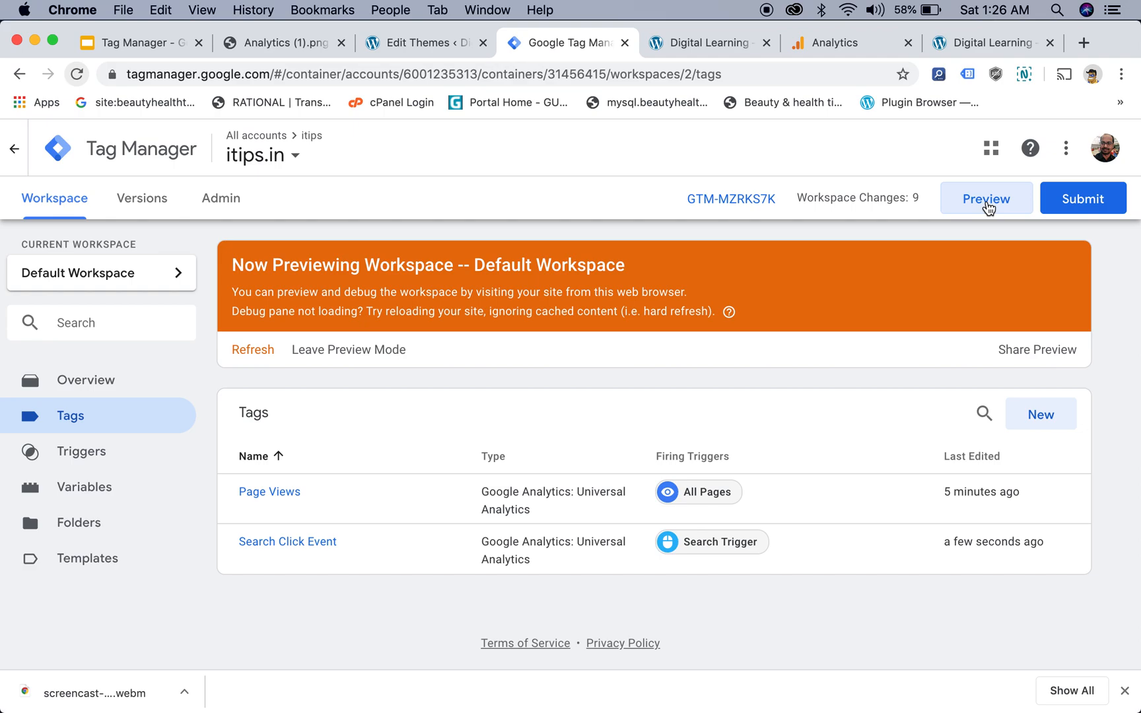
left_click(703, 43)
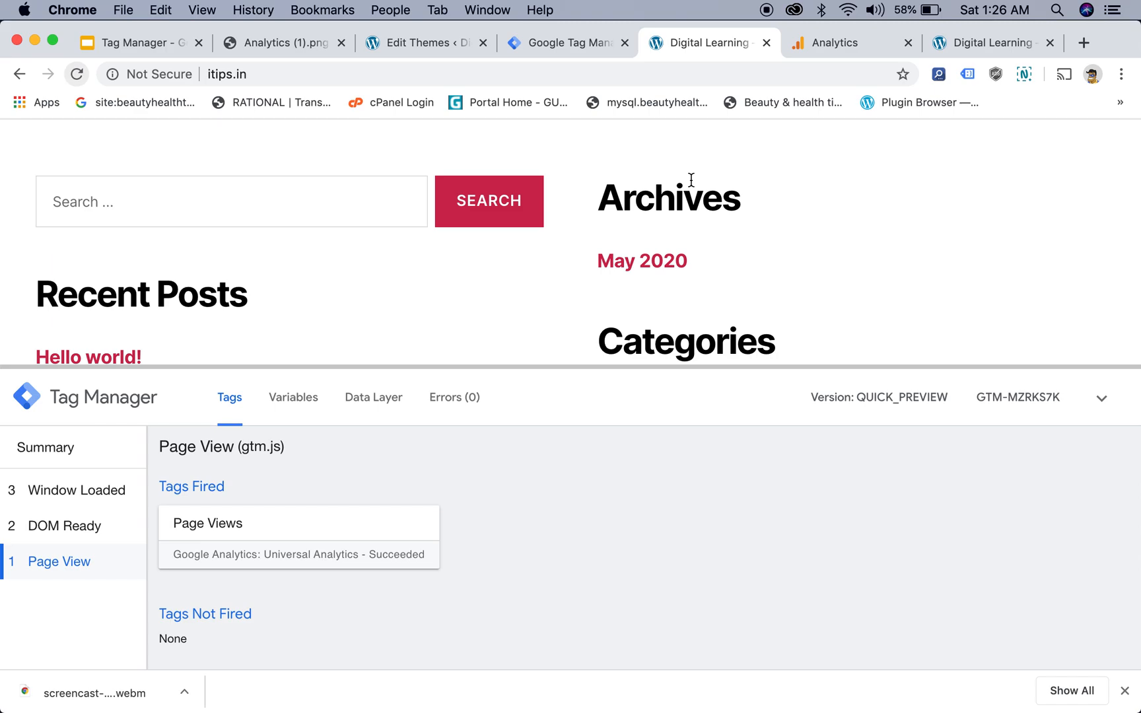
left_click(79, 77)
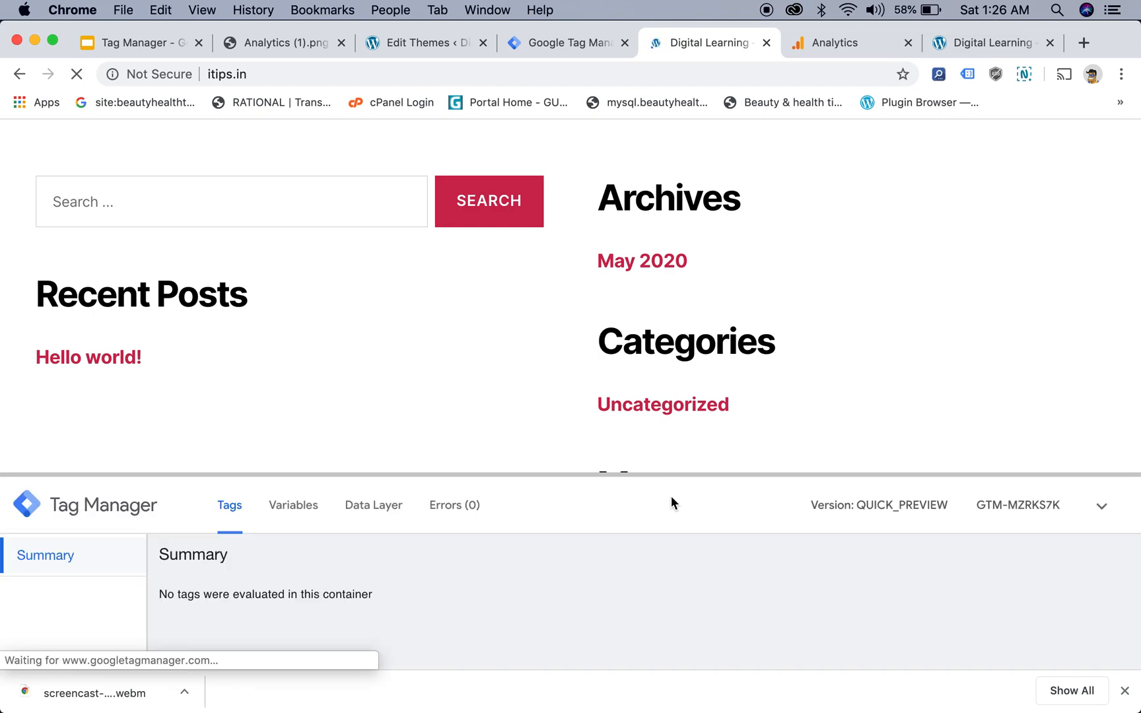
left_click_drag(683, 473, 687, 400)
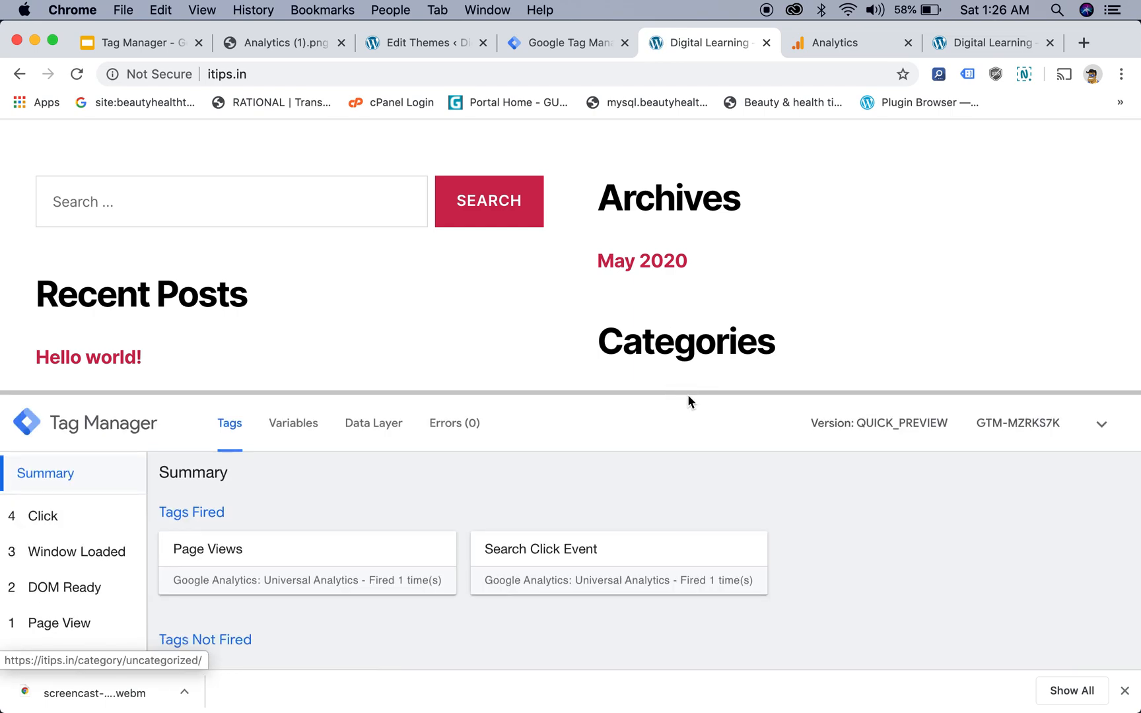
Test the click event by opening the itips.in page's Search button result in a new browser tab
left_click(500, 205)
scroll(501, 205, "down", 10)
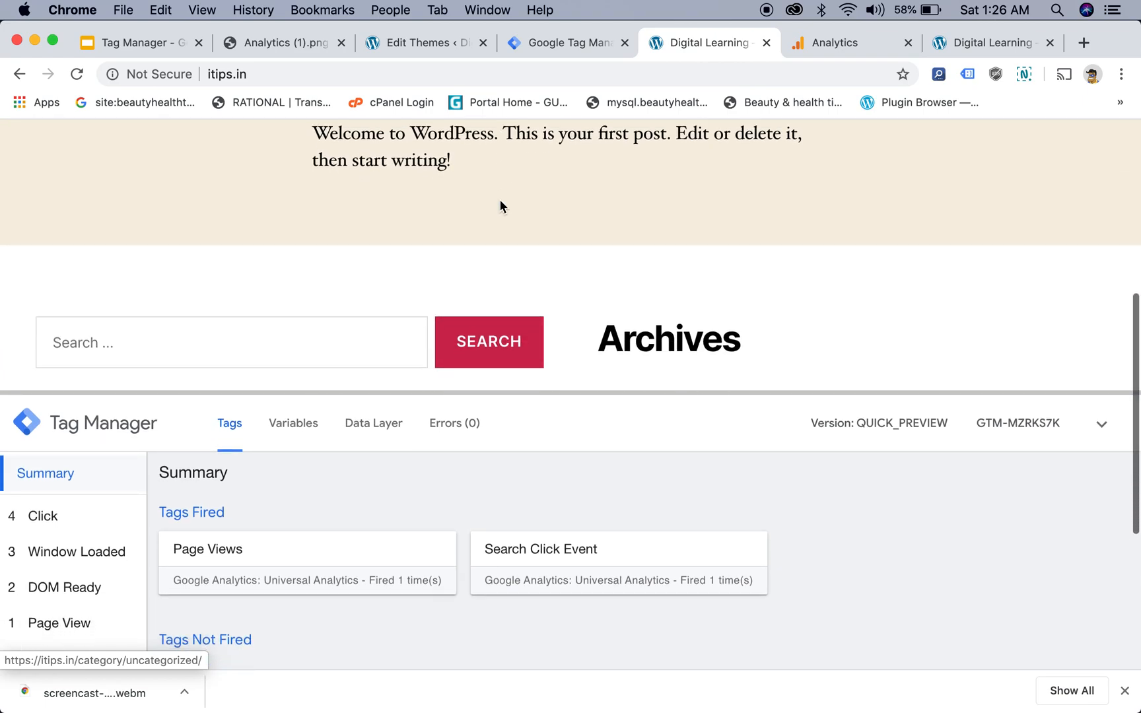
left_click(492, 301, "super")
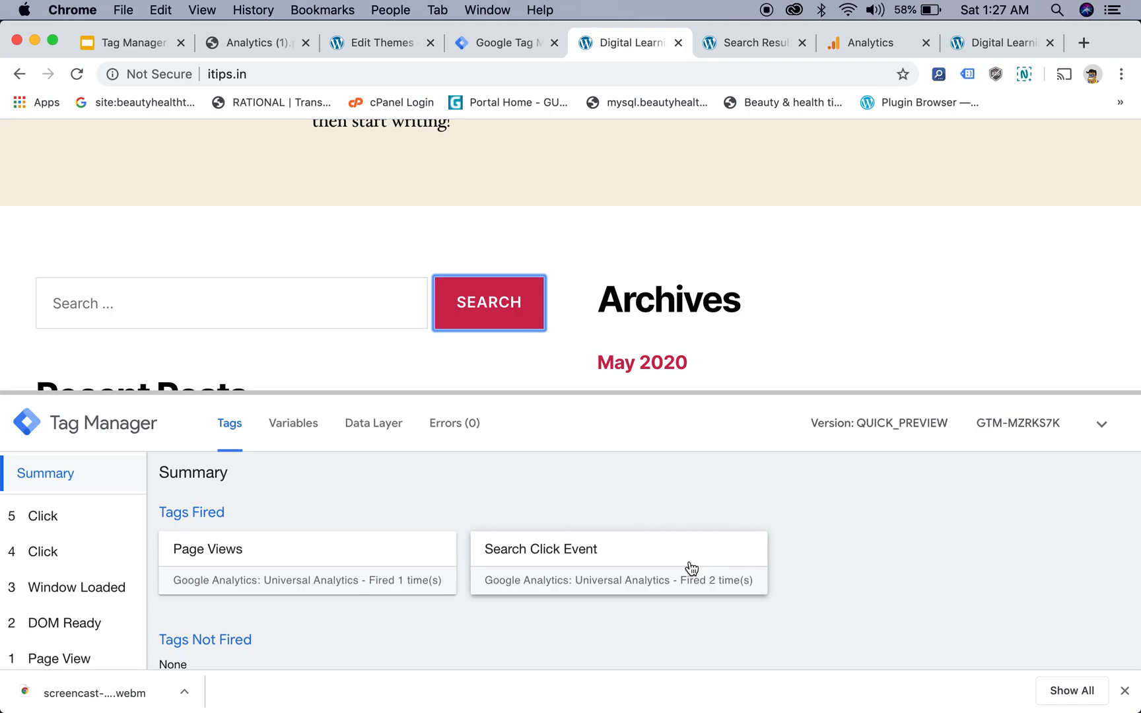
Examine the properties of the fired Search Click Event tag in the debug pane
scroll(691, 568, "down", 1)
left_click(667, 553)
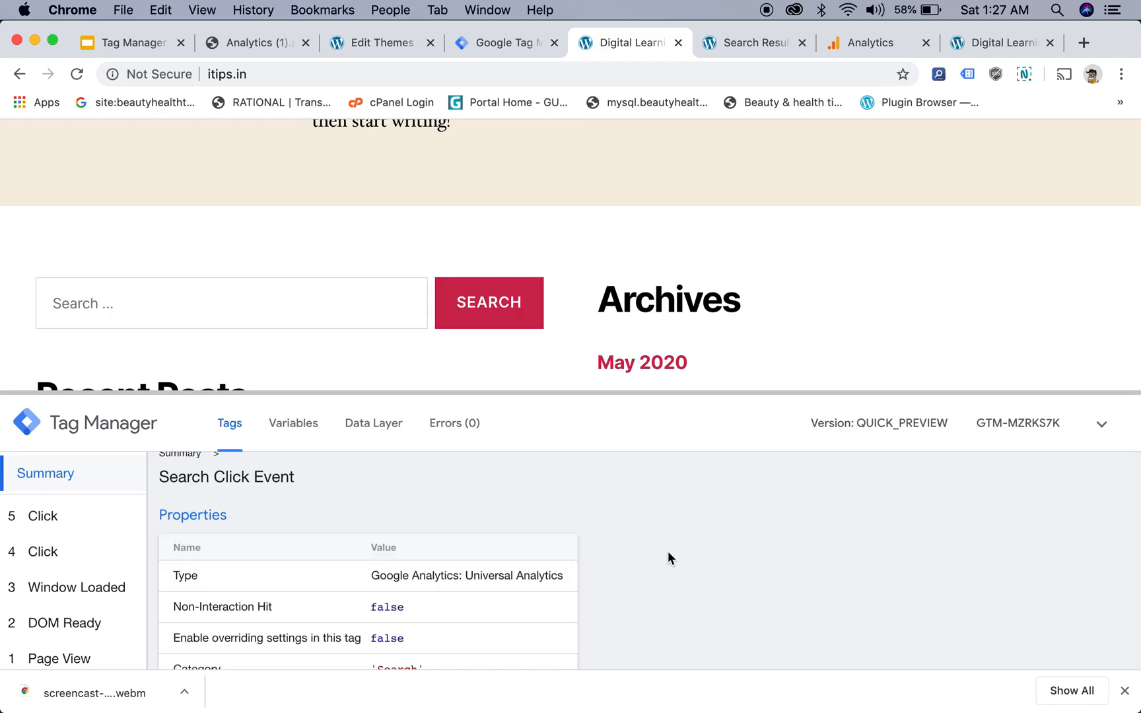
scroll(667, 553, "down", 5)
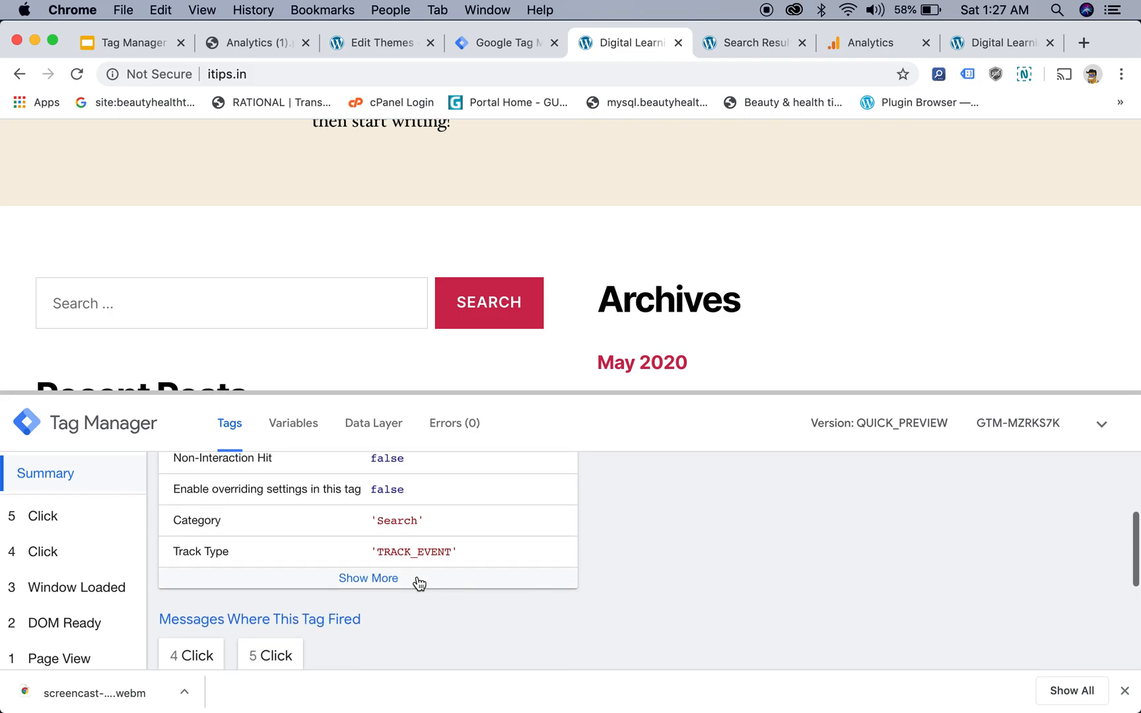
scroll(419, 584, "up", 4)
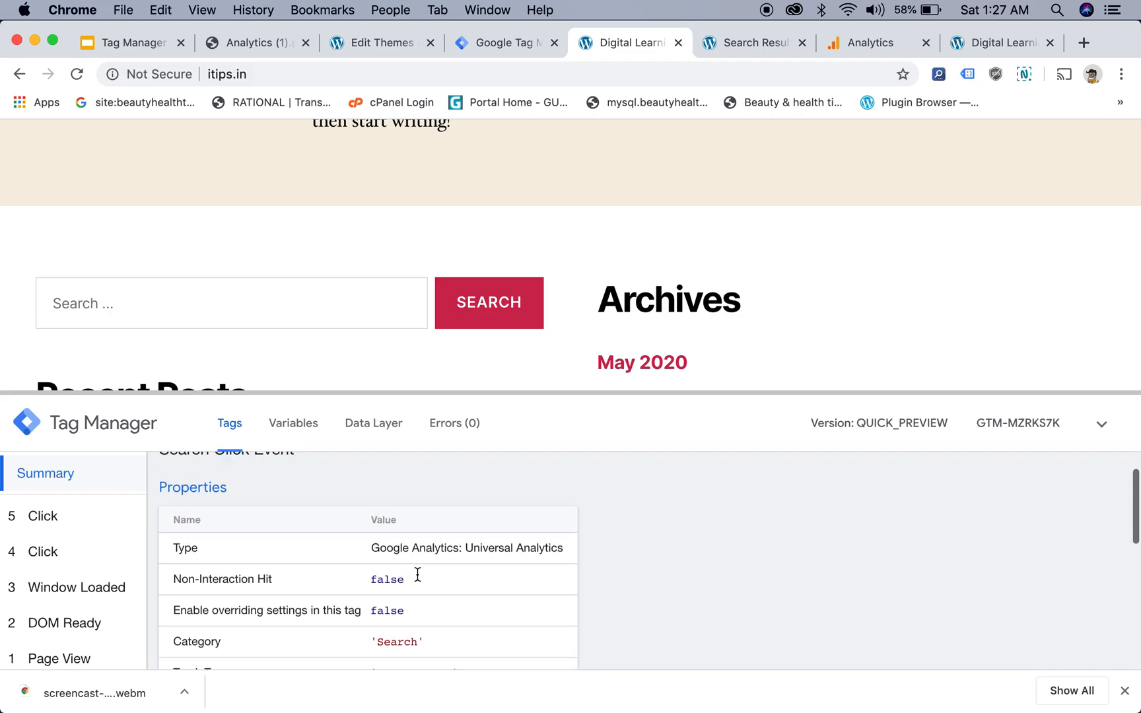
Test more clicks on empty page areas and the Search button, checking which tags fire for the click events
left_click(649, 312)
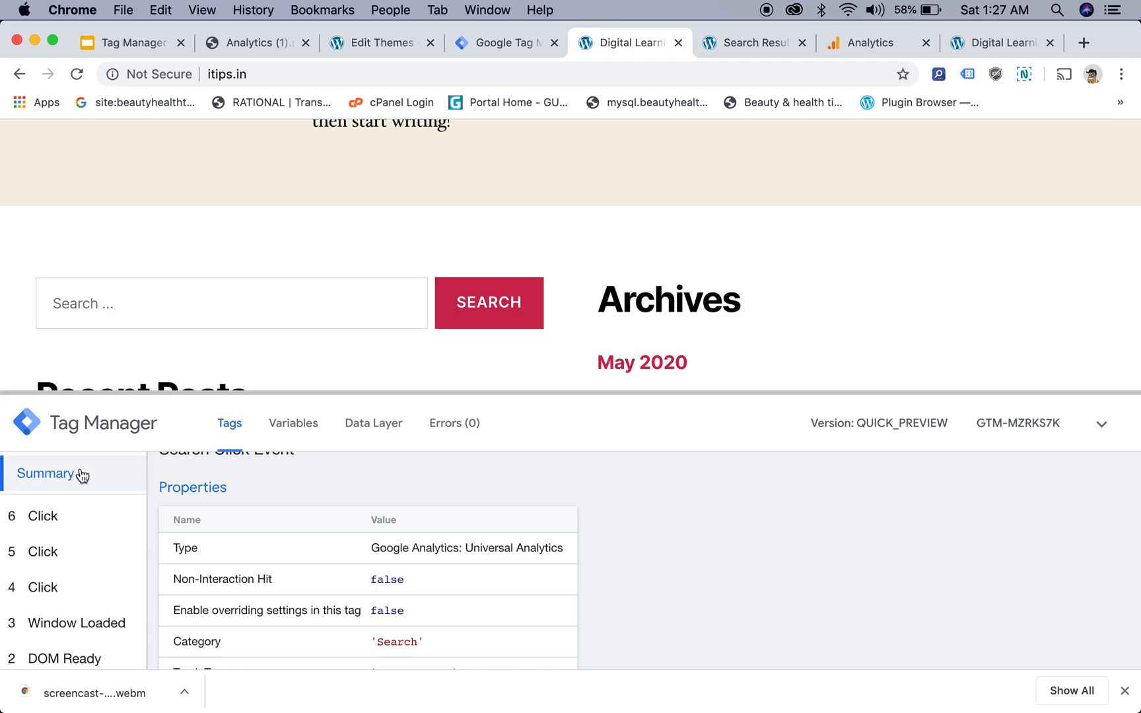
left_click(41, 517)
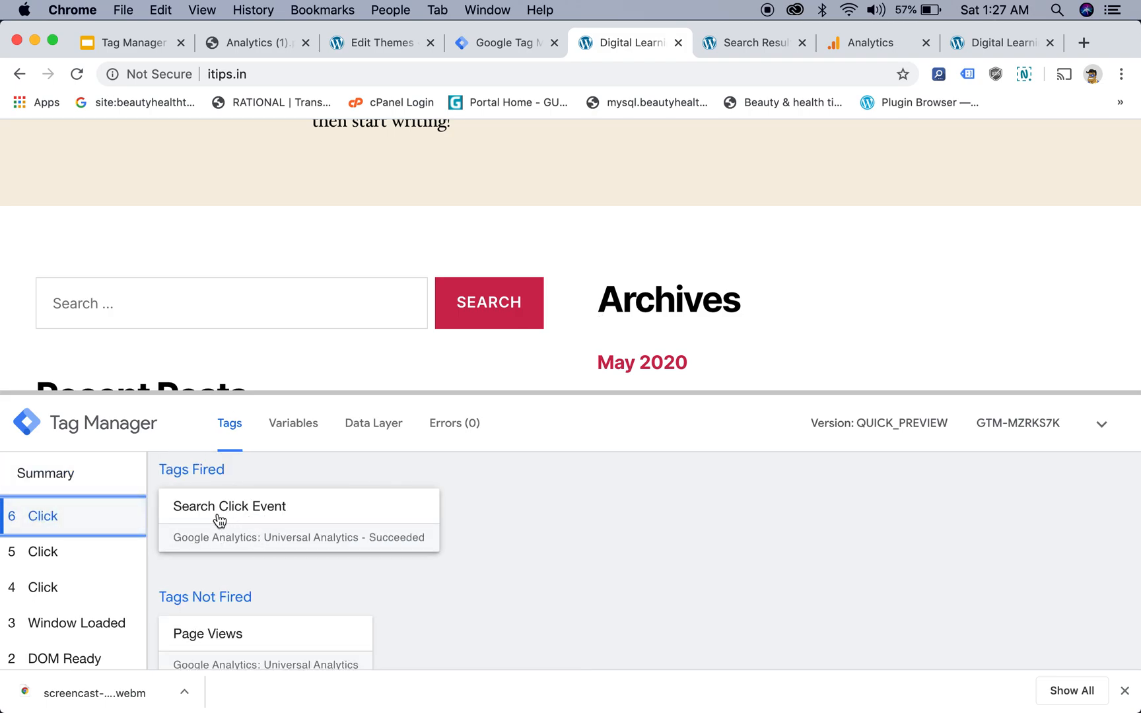
left_click(535, 226)
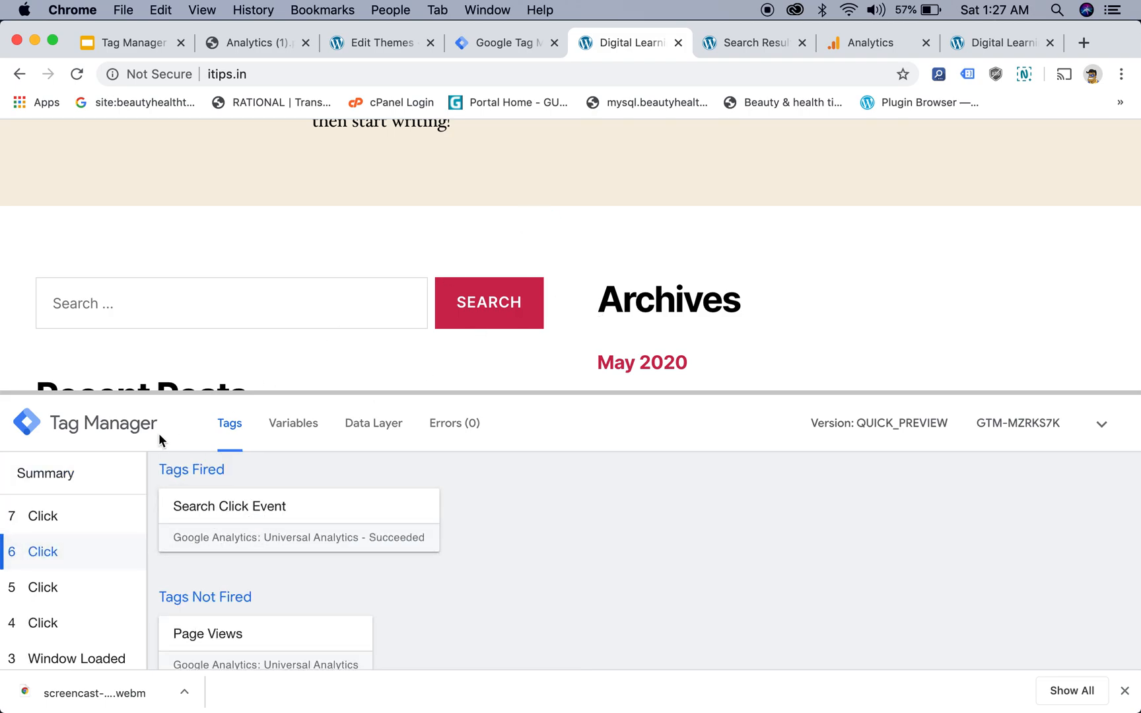
left_click(70, 522)
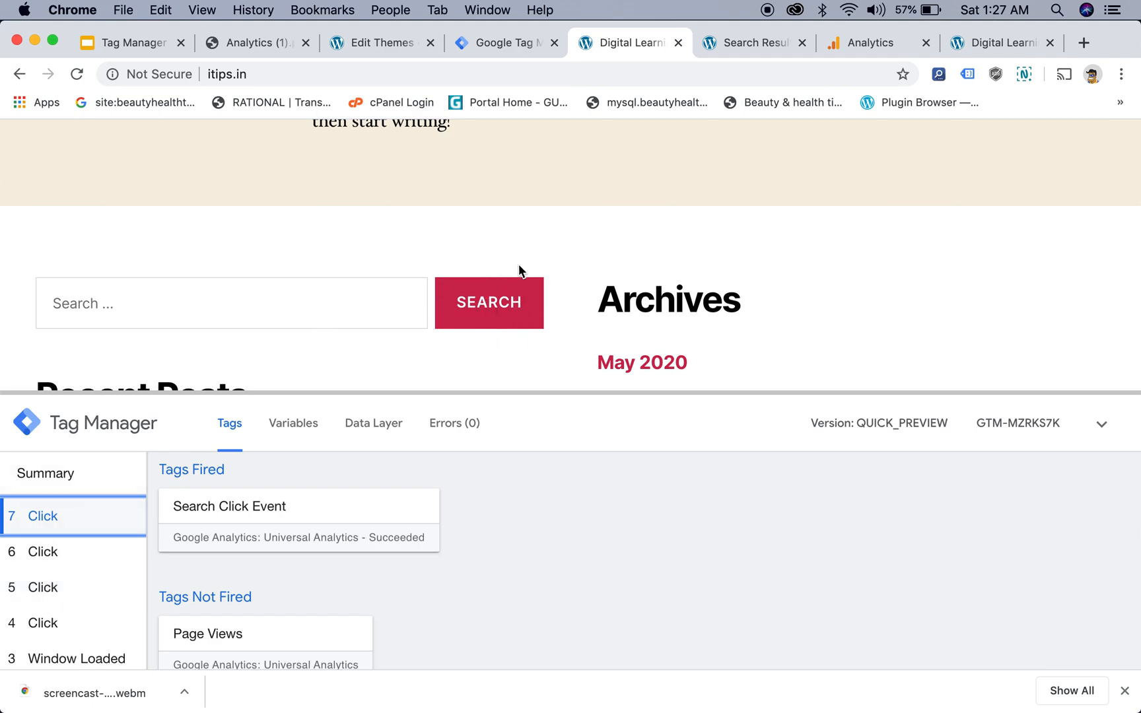
left_click(474, 301)
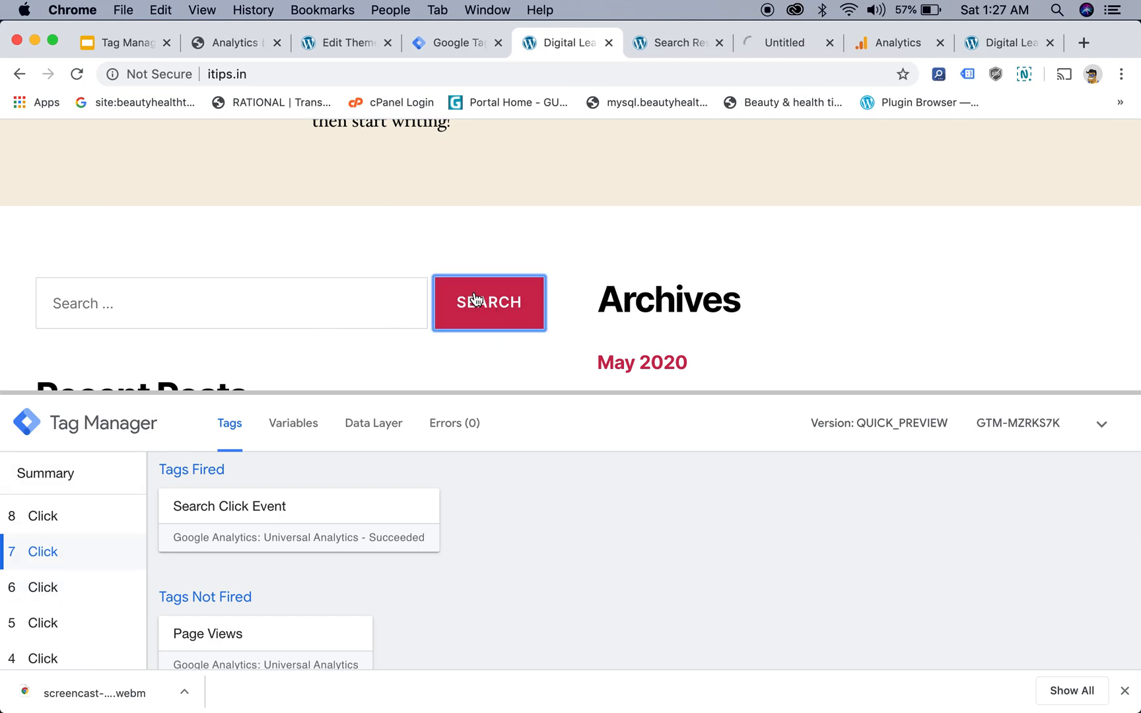
Inspect the variables of the latest click event in the debug pane and copy its Click Classes value search-submit
left_click(62, 523)
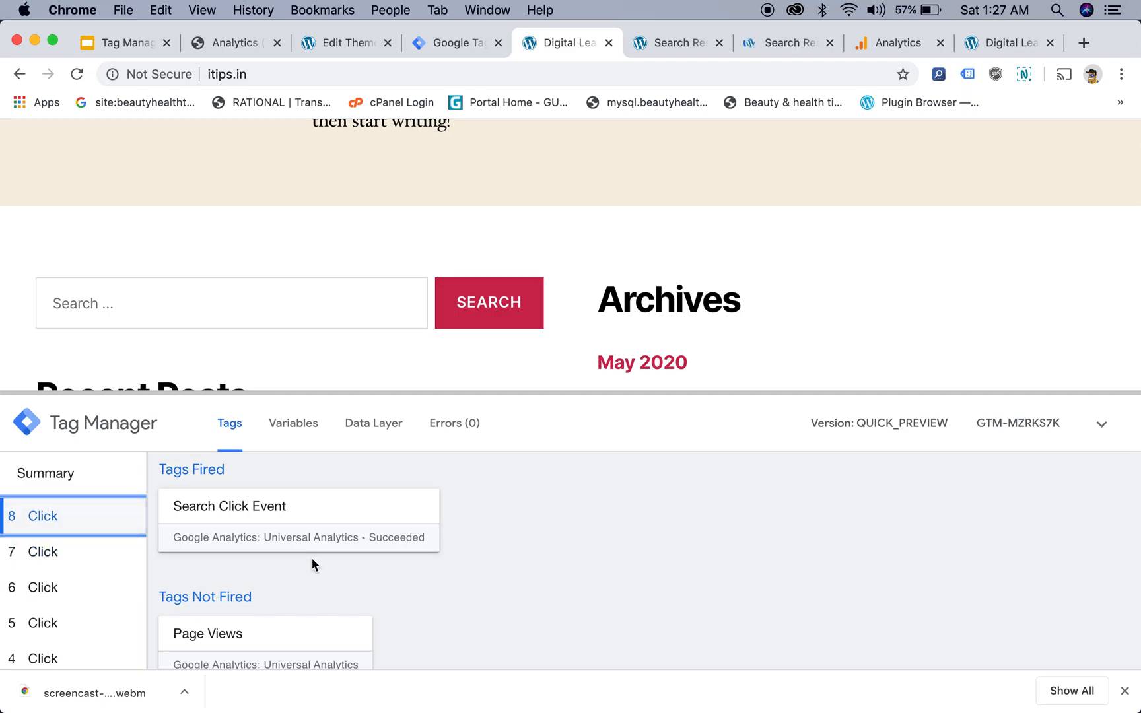
scroll(312, 557, "down", 2)
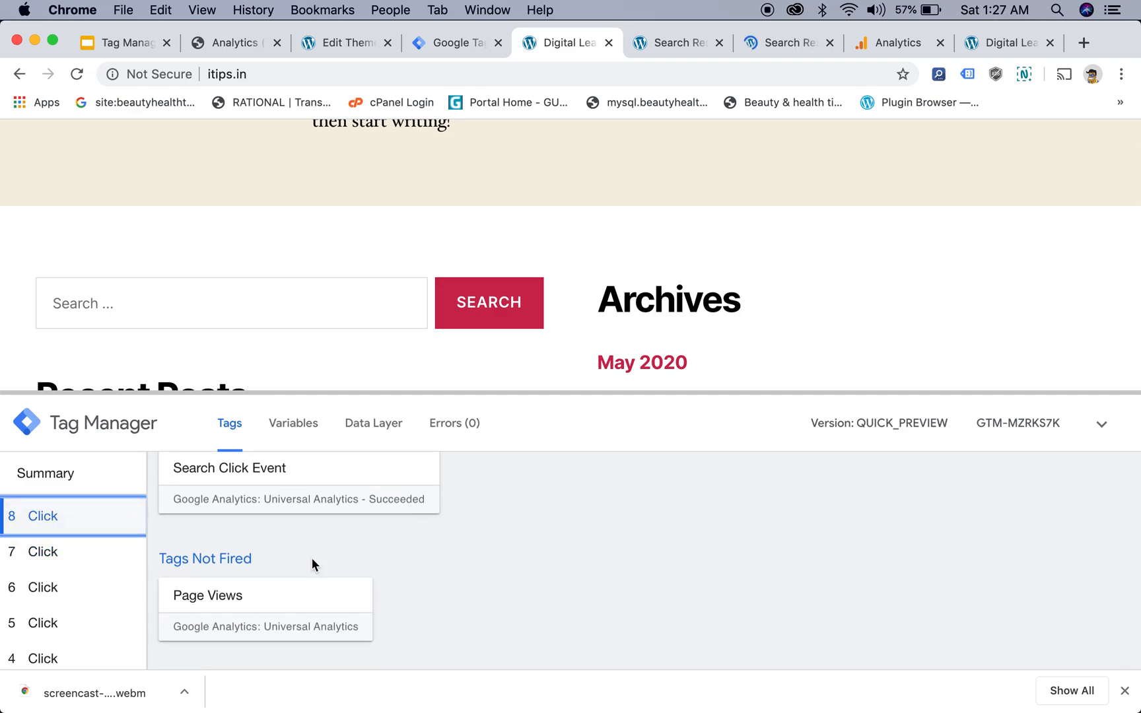
left_click(300, 427)
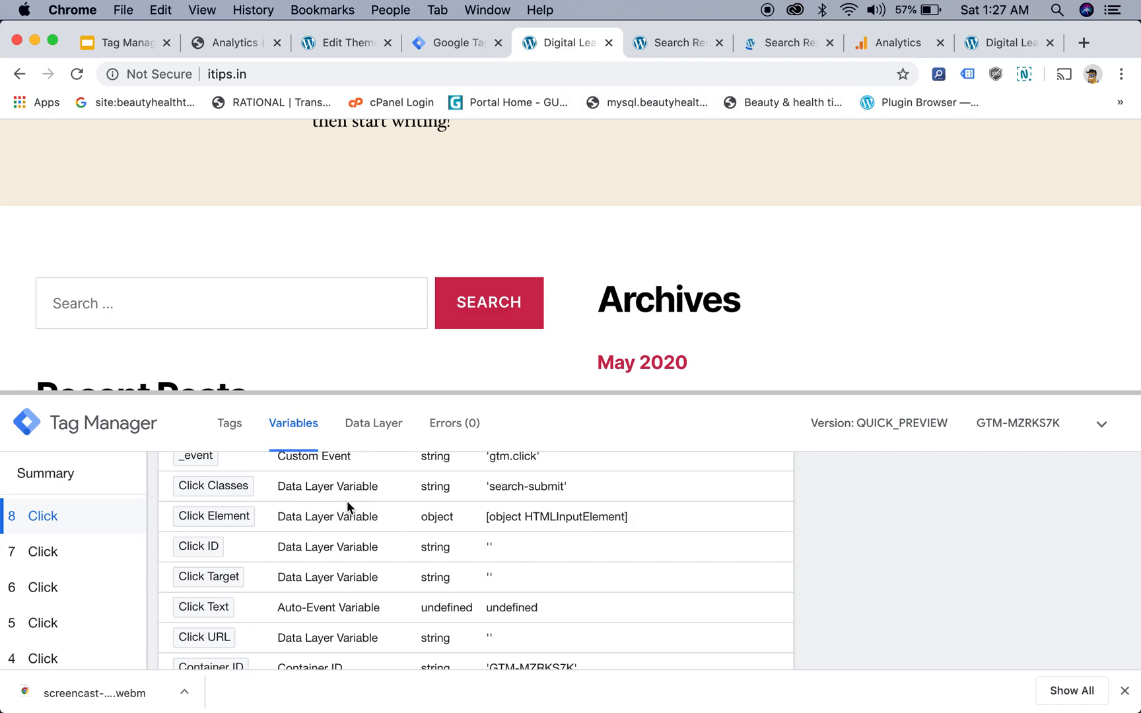
scroll(346, 499, "up", 2)
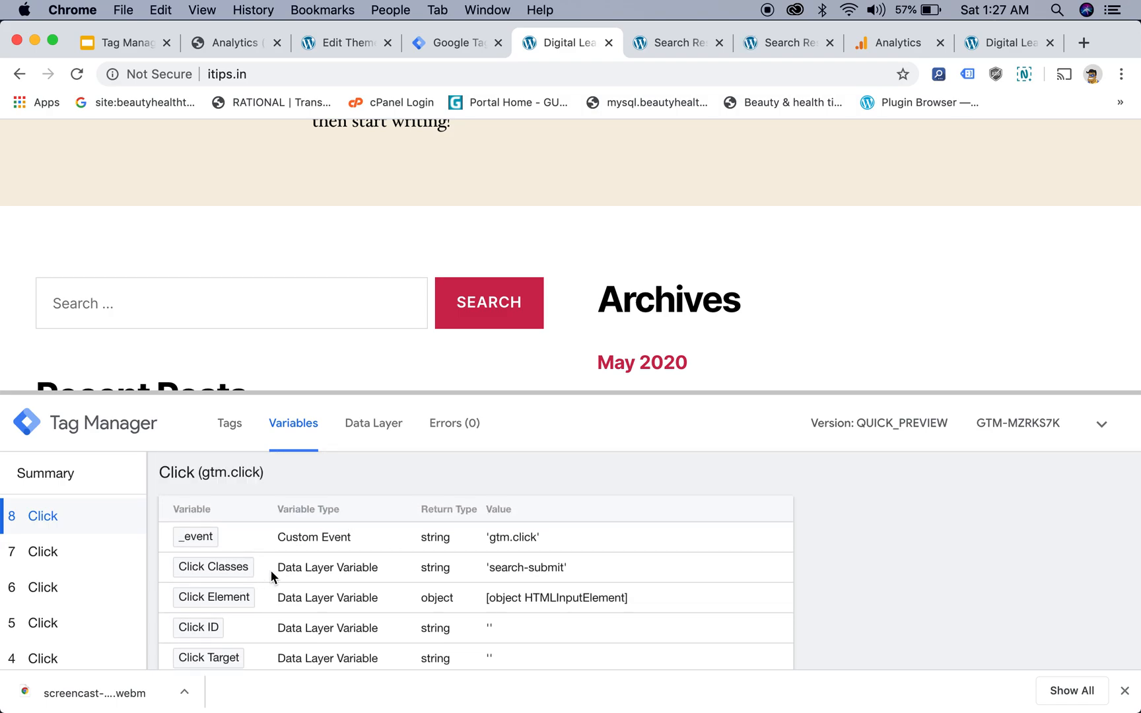
left_click_drag(490, 571, 564, 578)
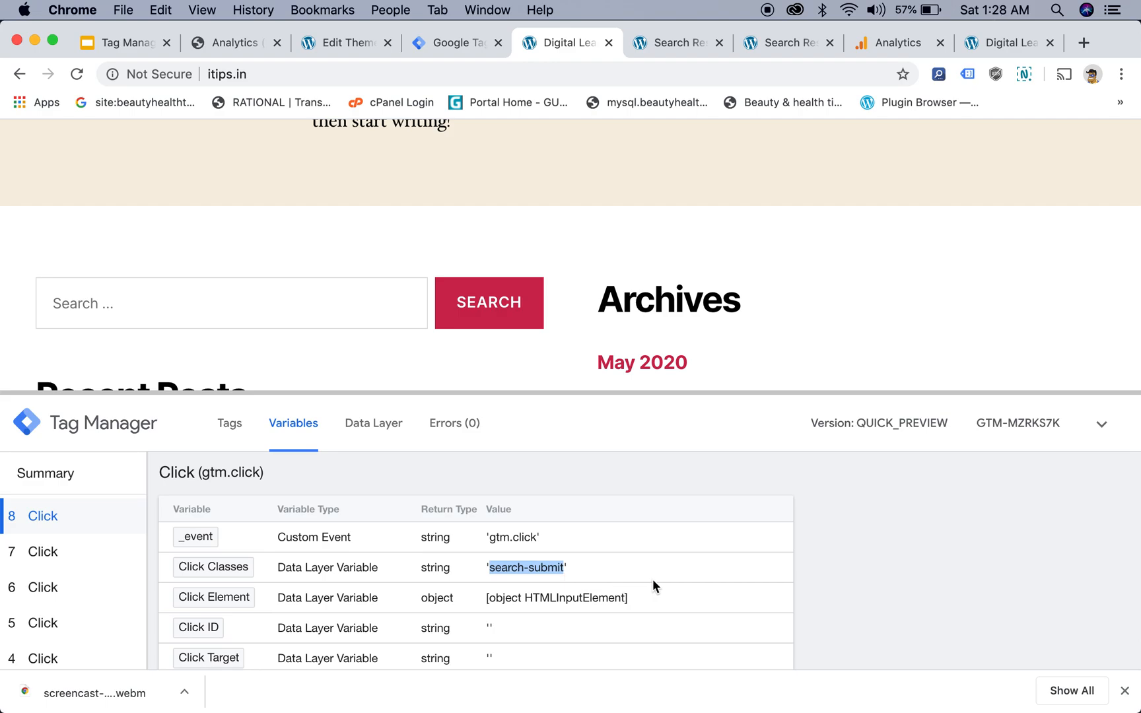
Open the Search Trigger of the Search Click Event tag in Tag Manager and set it to fire on Some Clicks
left_click(676, 43)
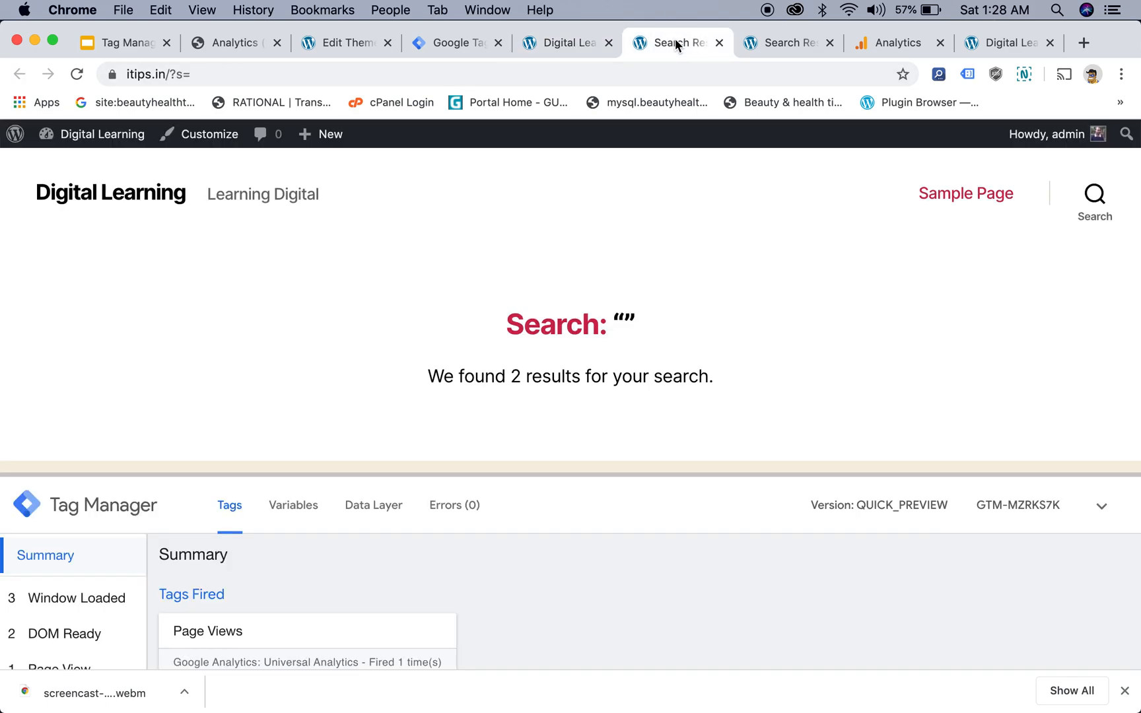
left_click(550, 43)
left_click(455, 42)
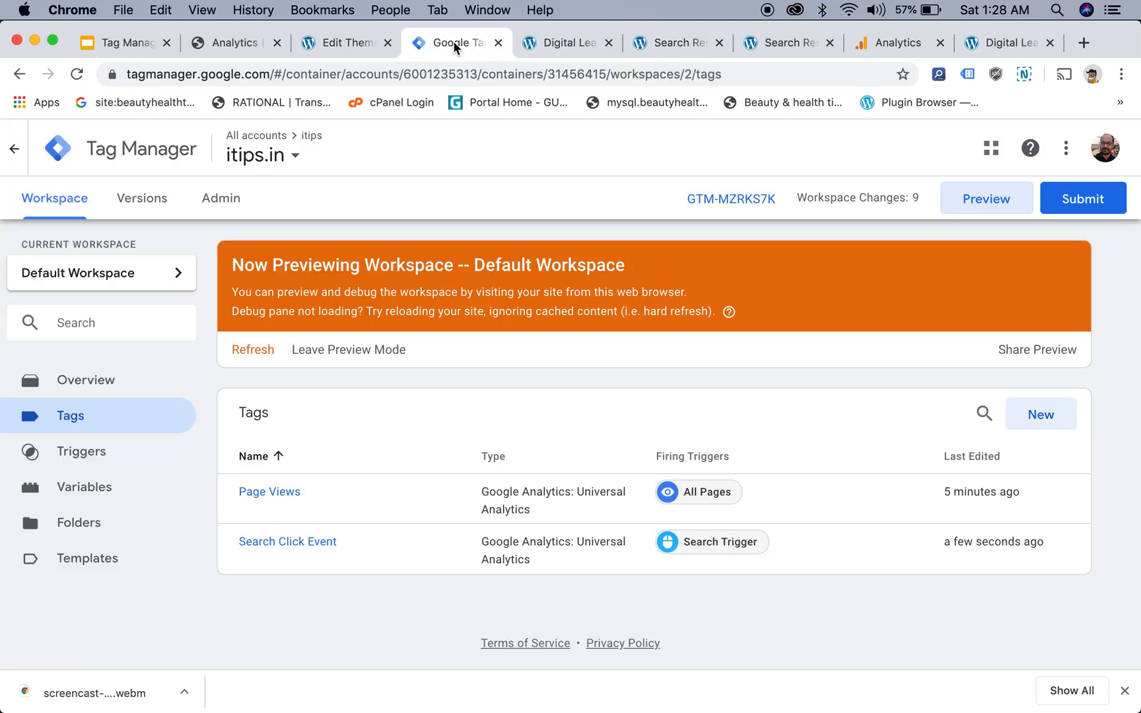
left_click(303, 542)
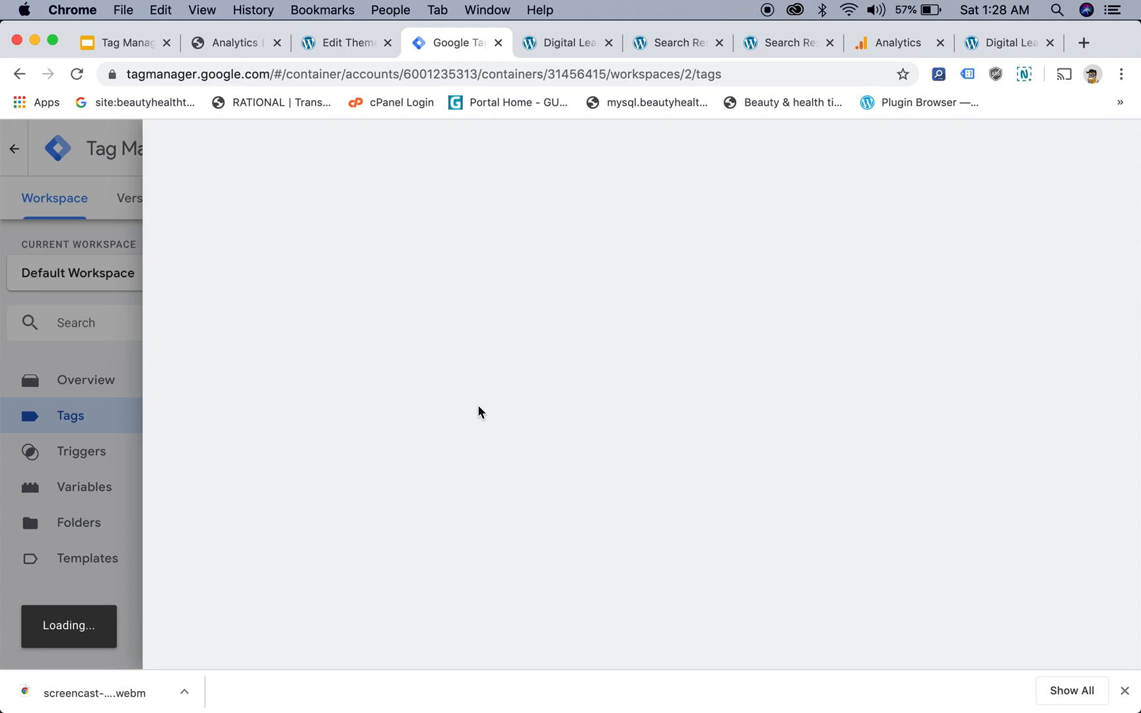
scroll(474, 410, "down", 5)
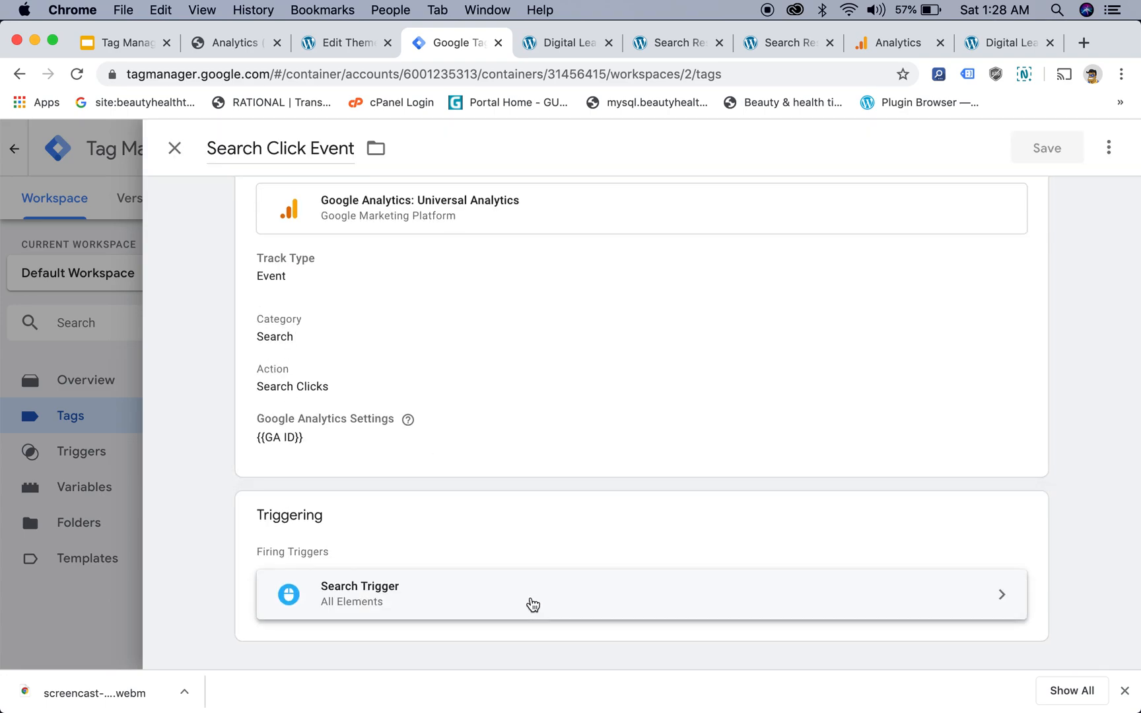
left_click(998, 598)
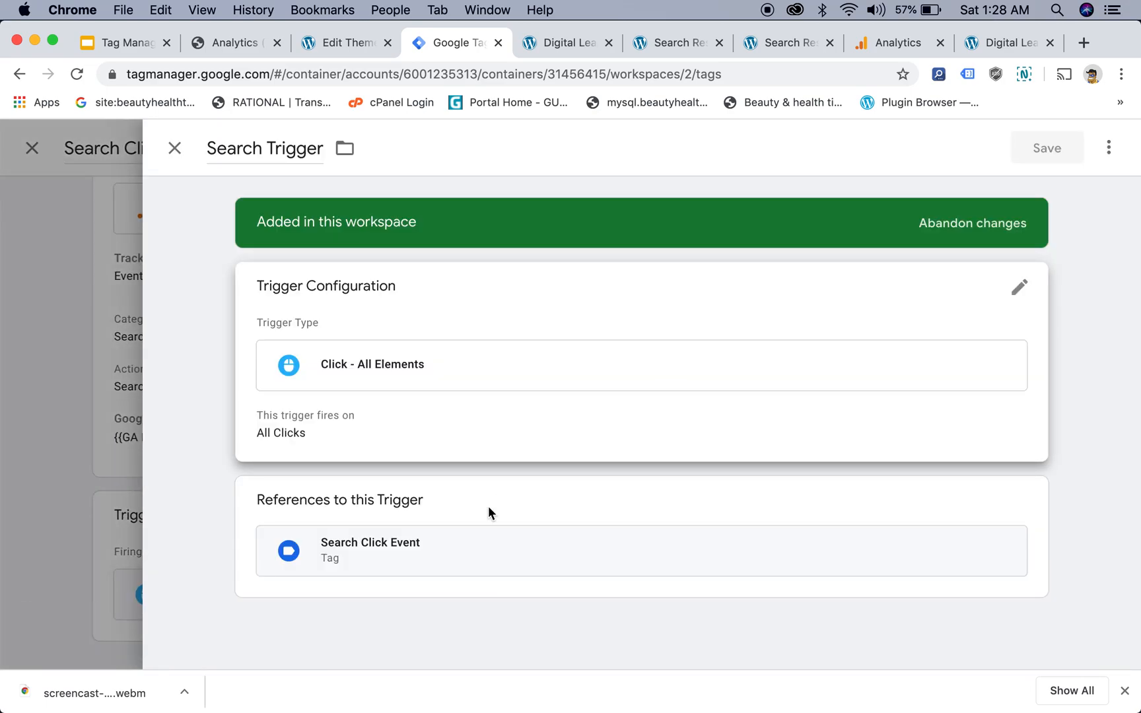
left_click(515, 375)
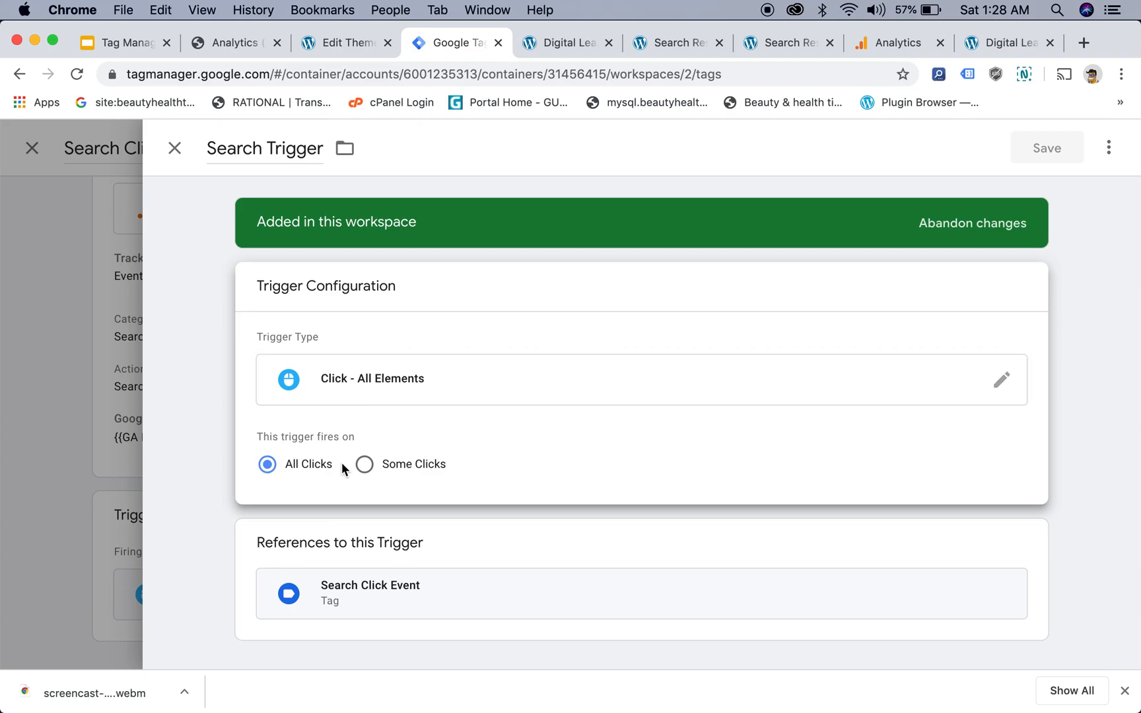
left_click(363, 464)
scroll(512, 459, "down", 2)
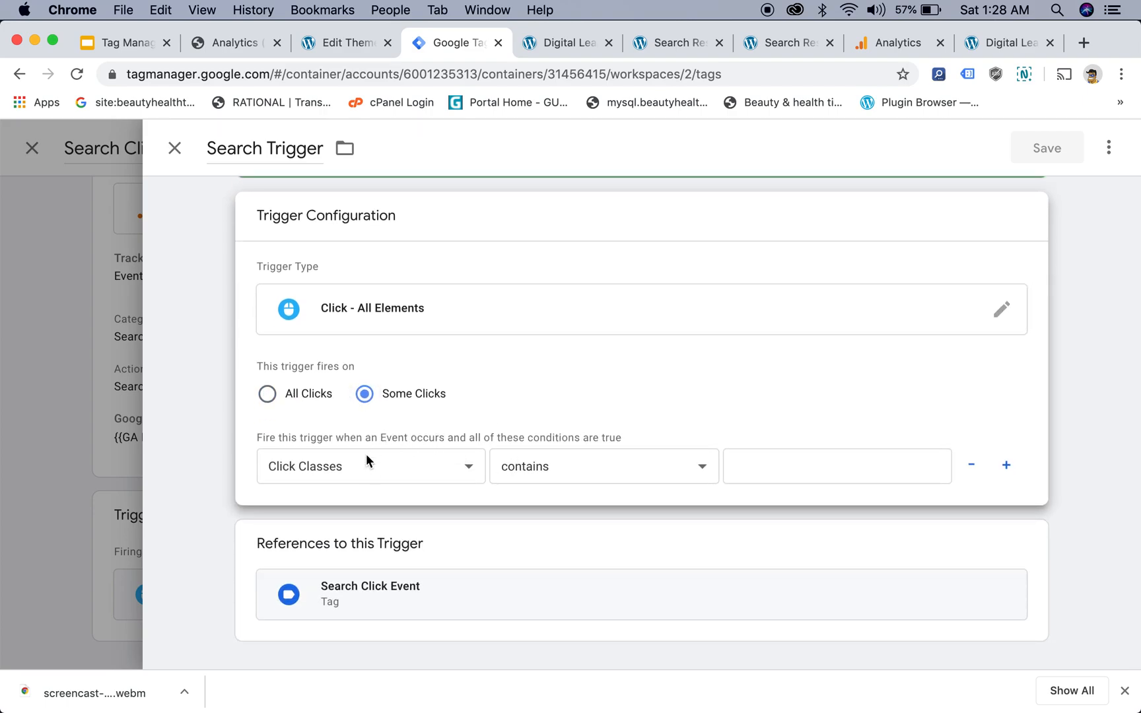
Add the firing condition Click Classes contains search-submit, then save the trigger and close the tag
left_click(420, 476)
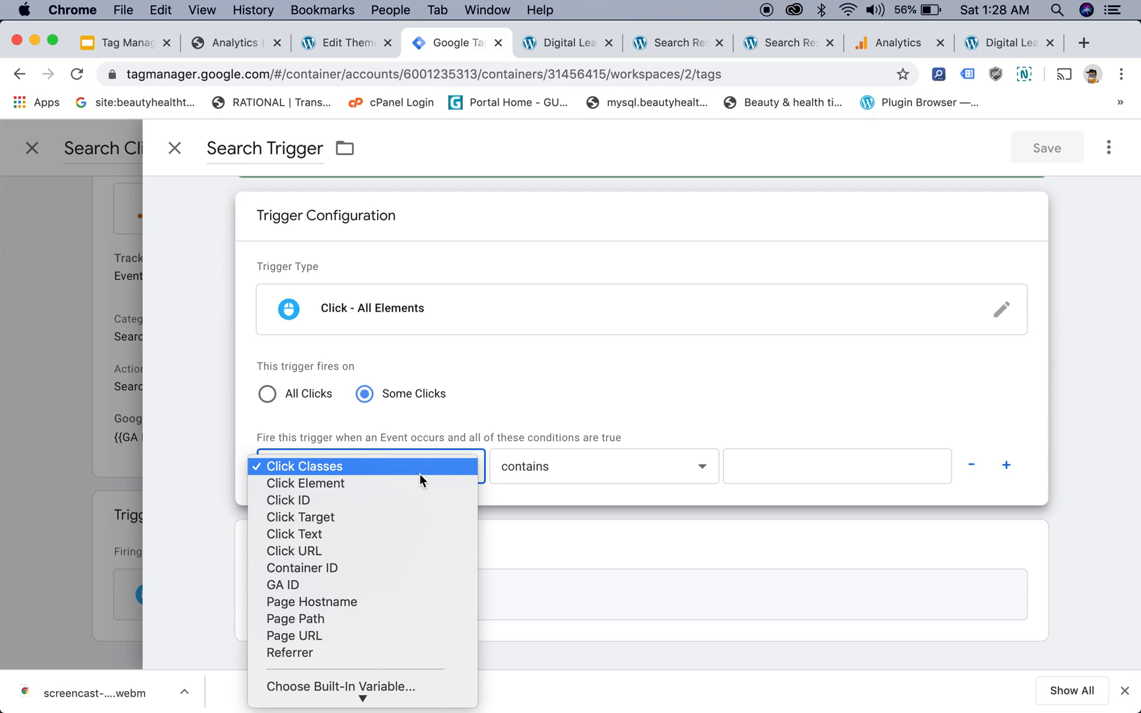
left_click(586, 476)
left_click(781, 466)
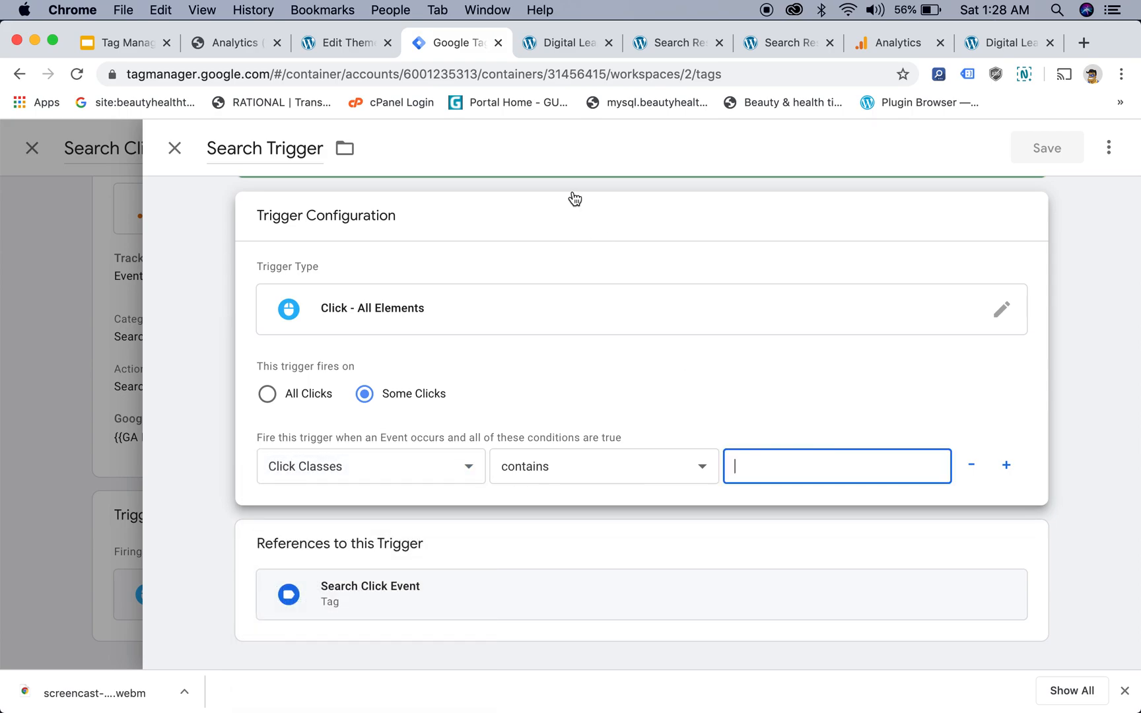
left_click(560, 45)
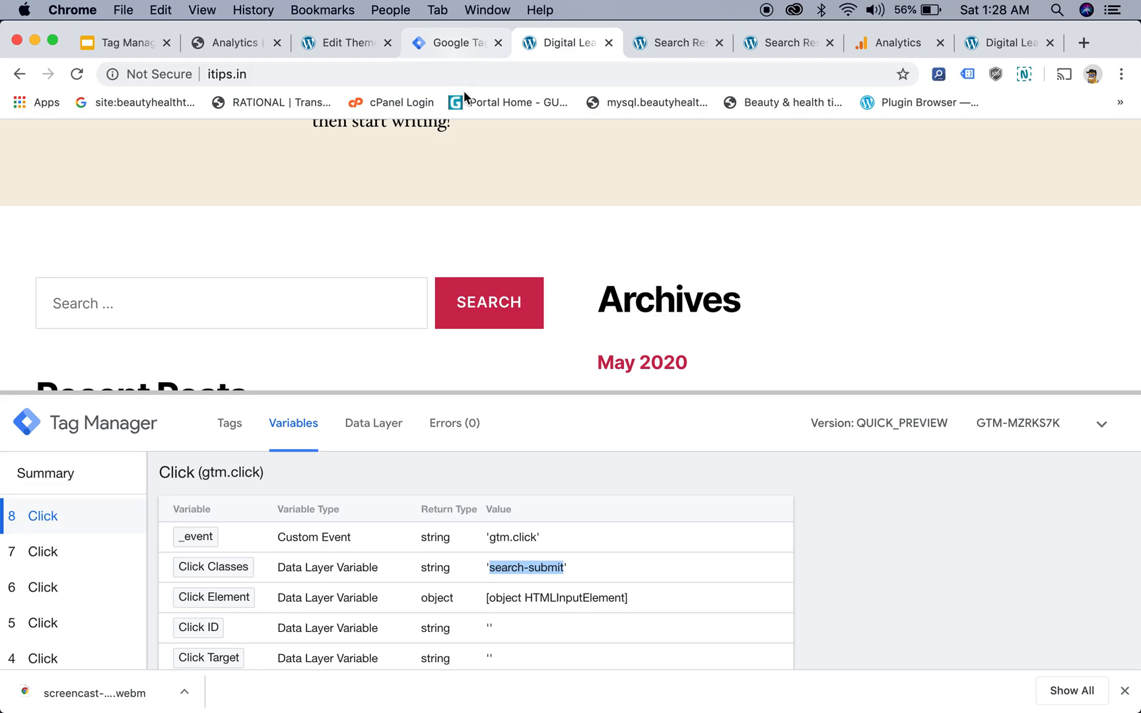
left_click(460, 38)
type("search-submit")
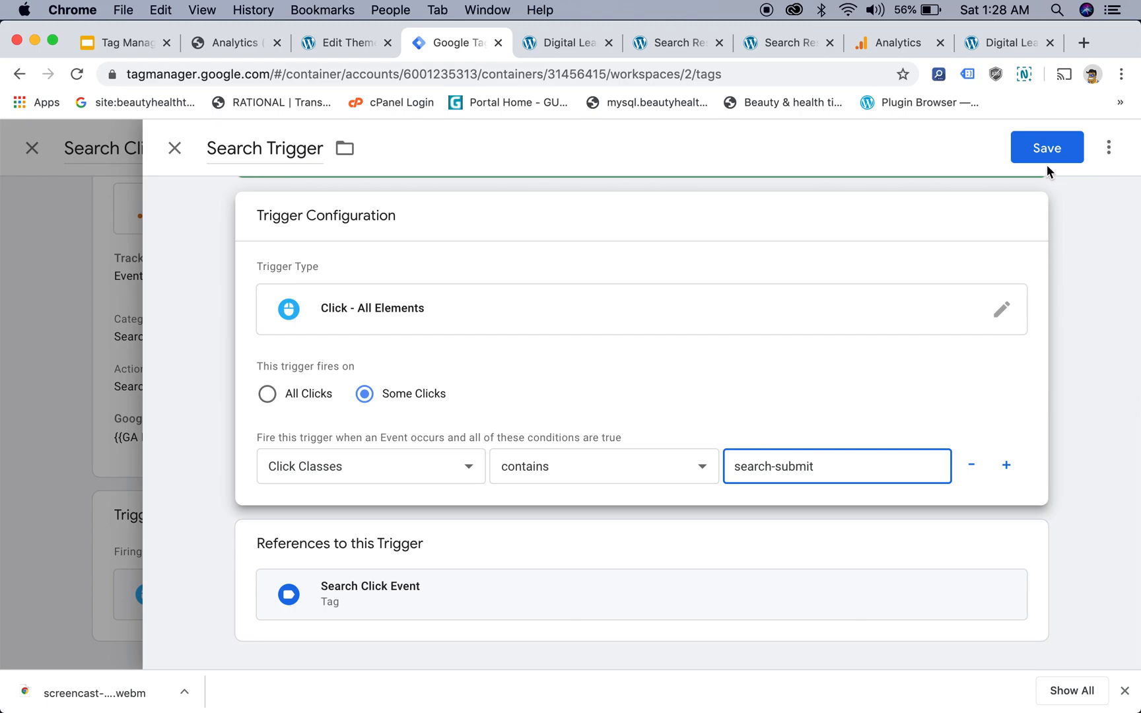
left_click(1048, 150)
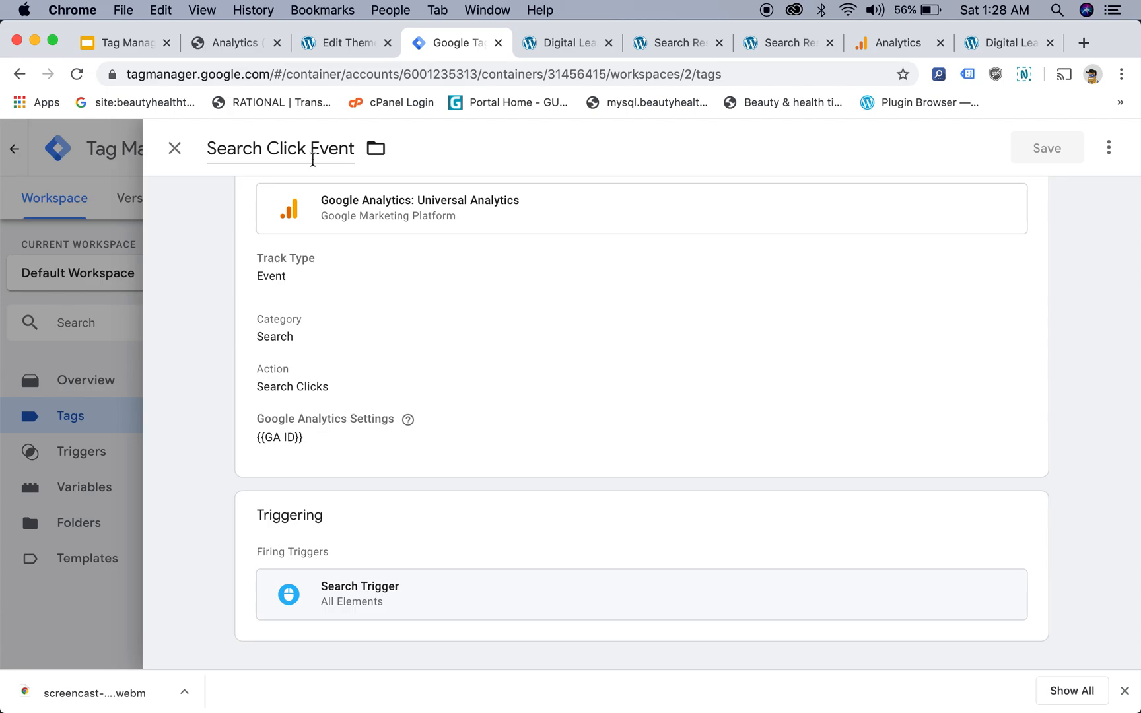
left_click(175, 148)
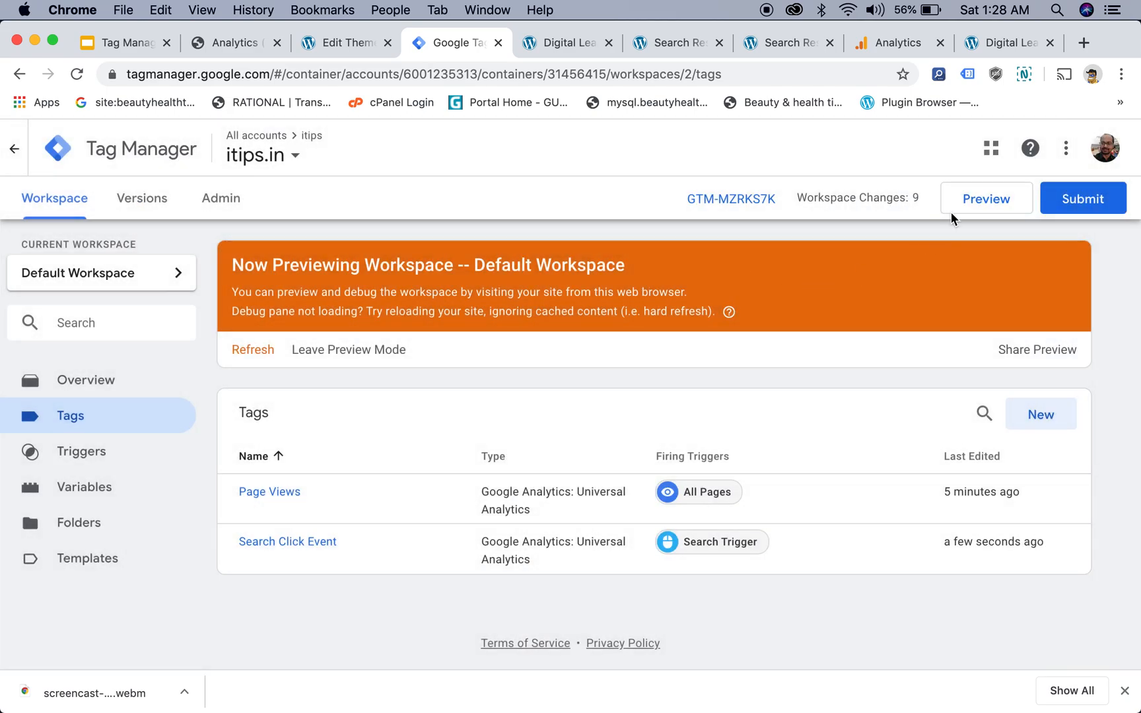
Restart the workspace preview with the changed trigger and reload the itips.in page
left_click(980, 199)
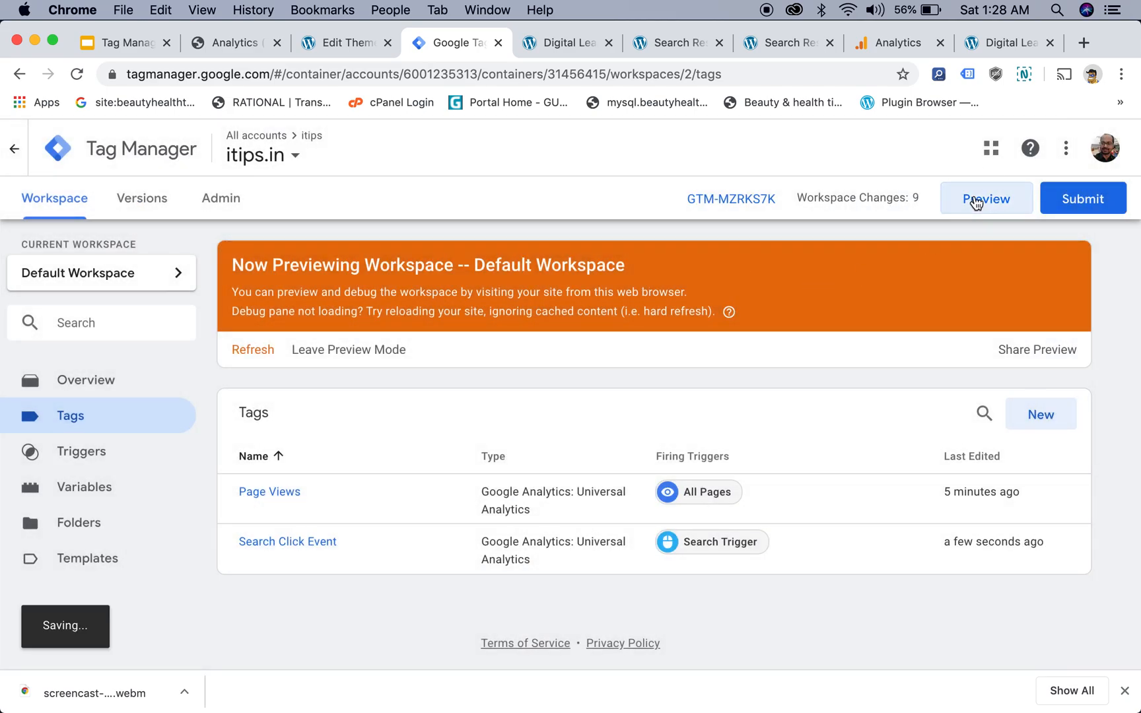
left_click(554, 37)
key("super+r")
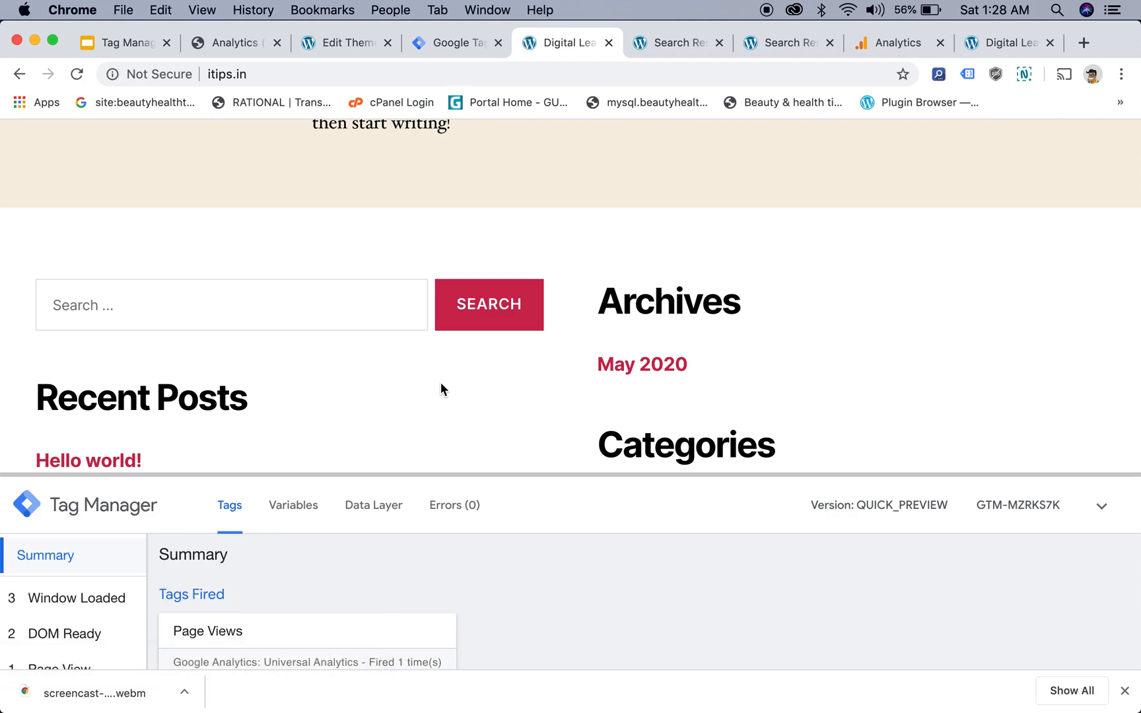
Test clicks on the Search button and on an empty page area, comparing which tags fire for each click event
left_click(501, 317)
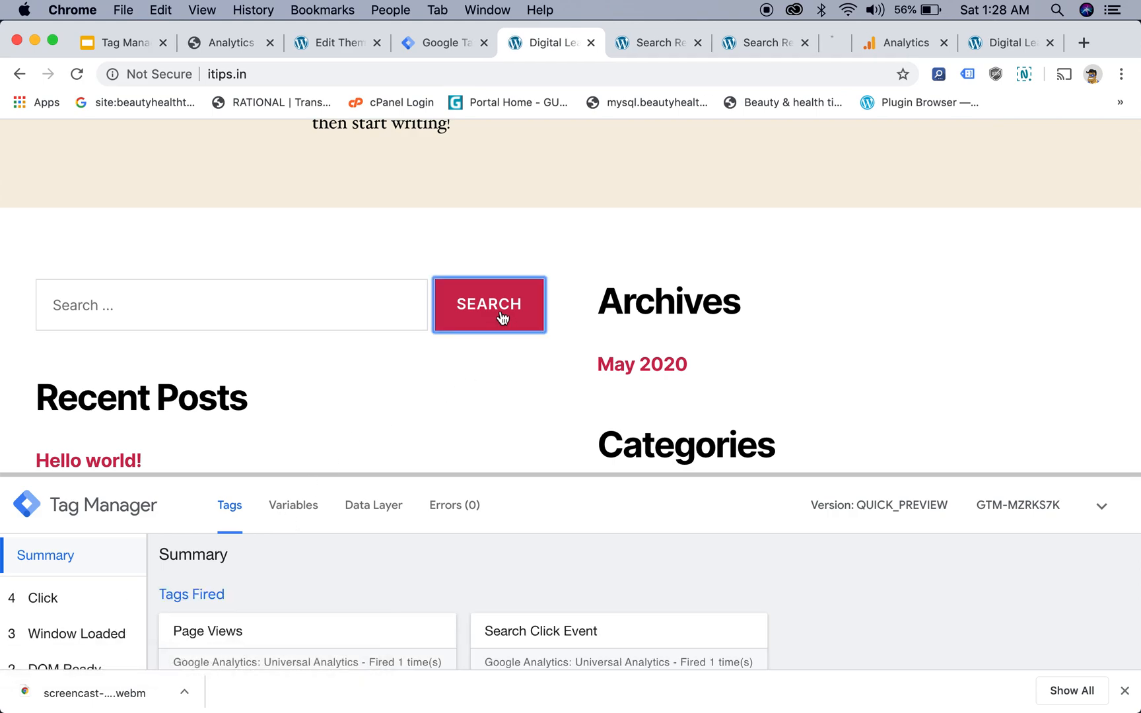
left_click(44, 598)
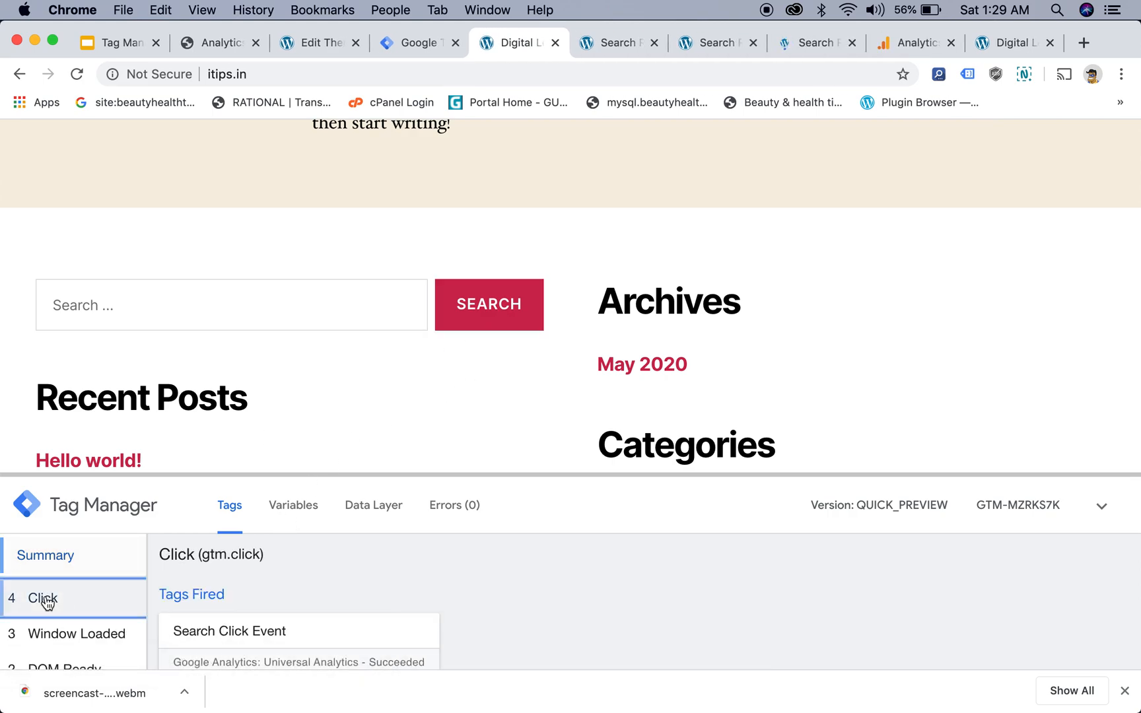
scroll(243, 603, "down", 2)
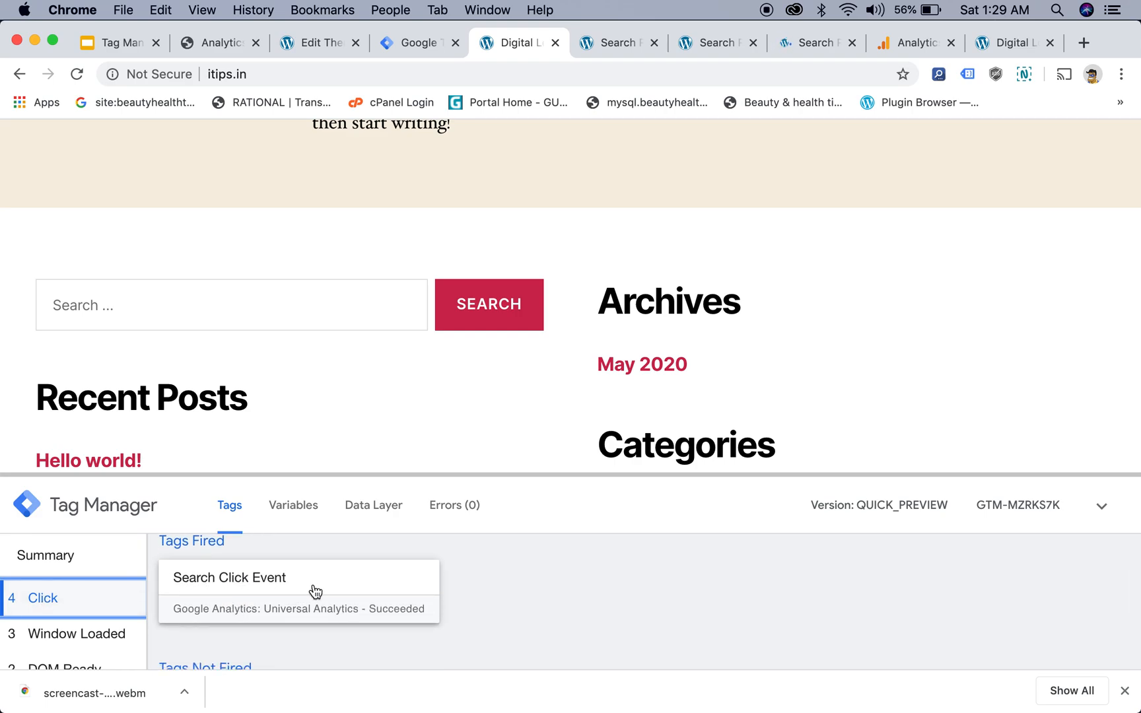
left_click(453, 421)
left_click(107, 593)
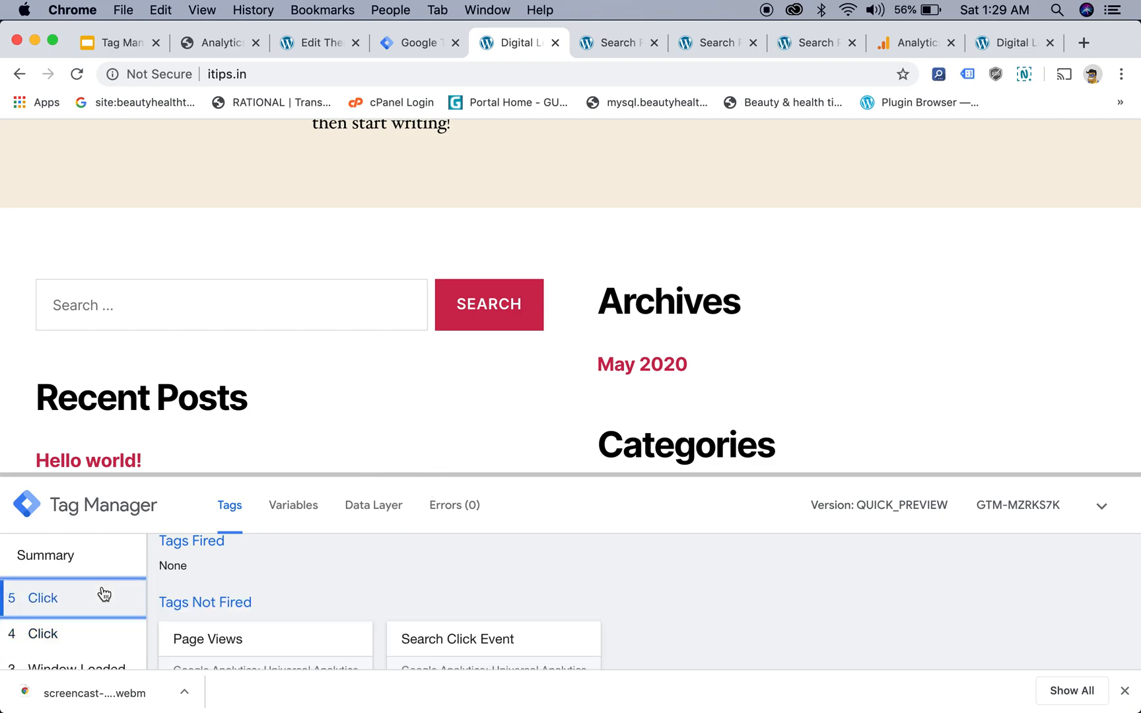
scroll(204, 562, "up", 2)
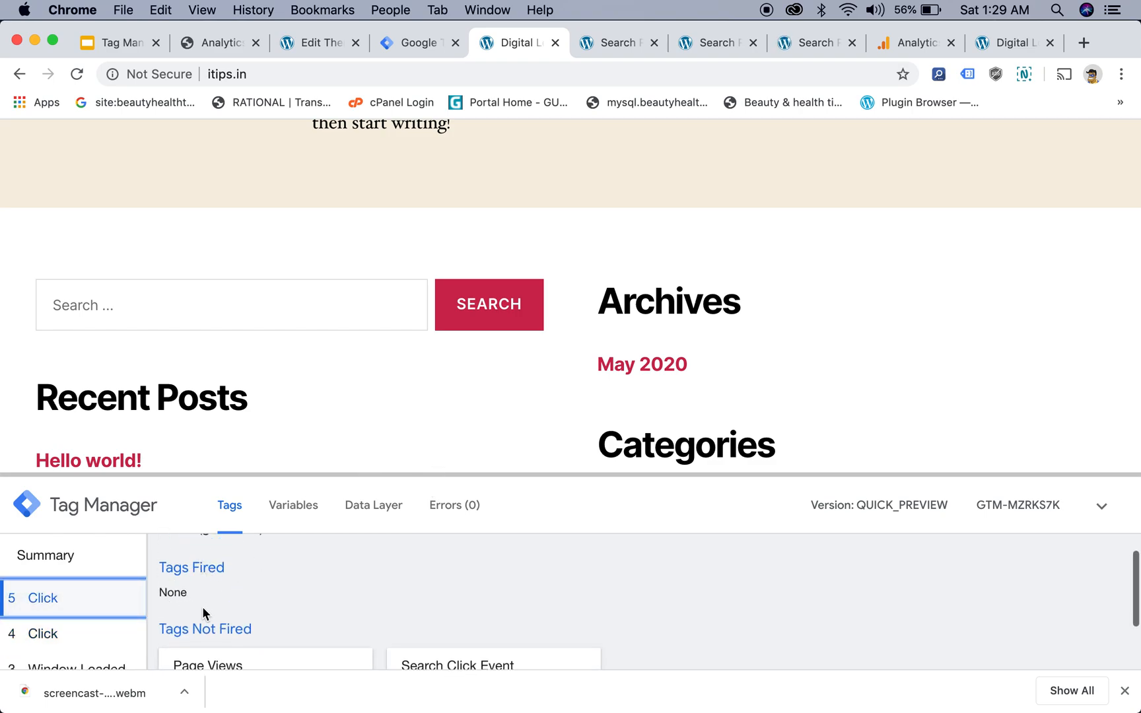
left_click(66, 637)
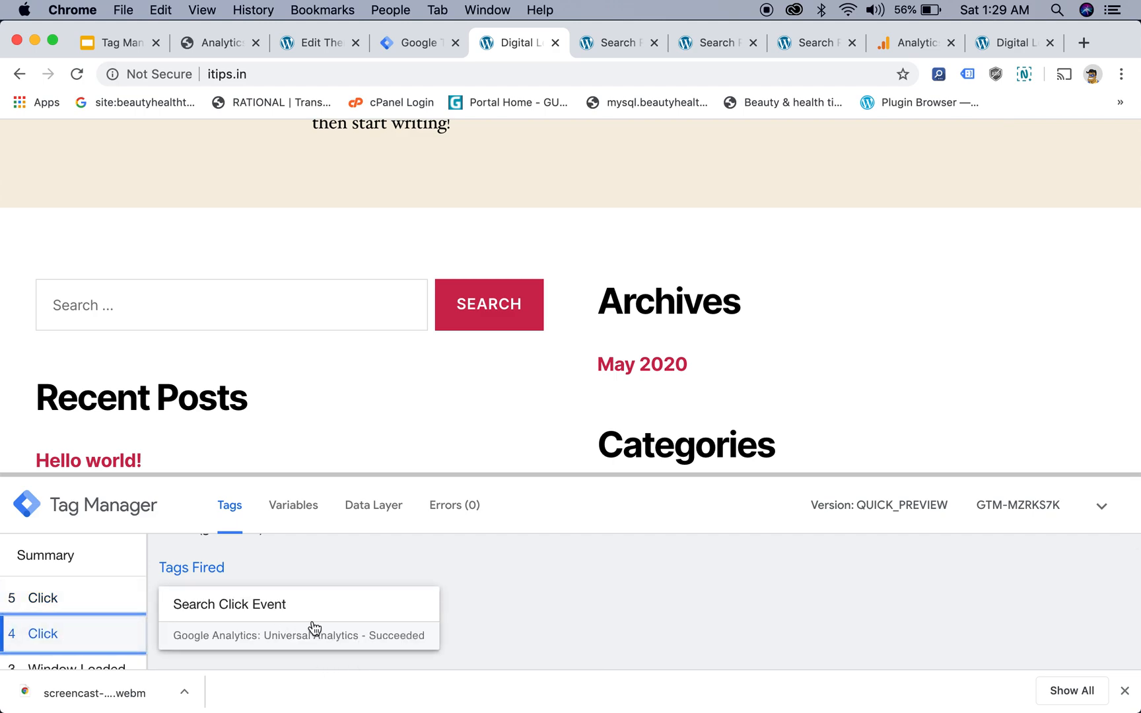
Examine the full properties of the fired Search Click Event tag in an enlarged debug pane, including category, track type and action
left_click(348, 623)
scroll(348, 621, "down", 4)
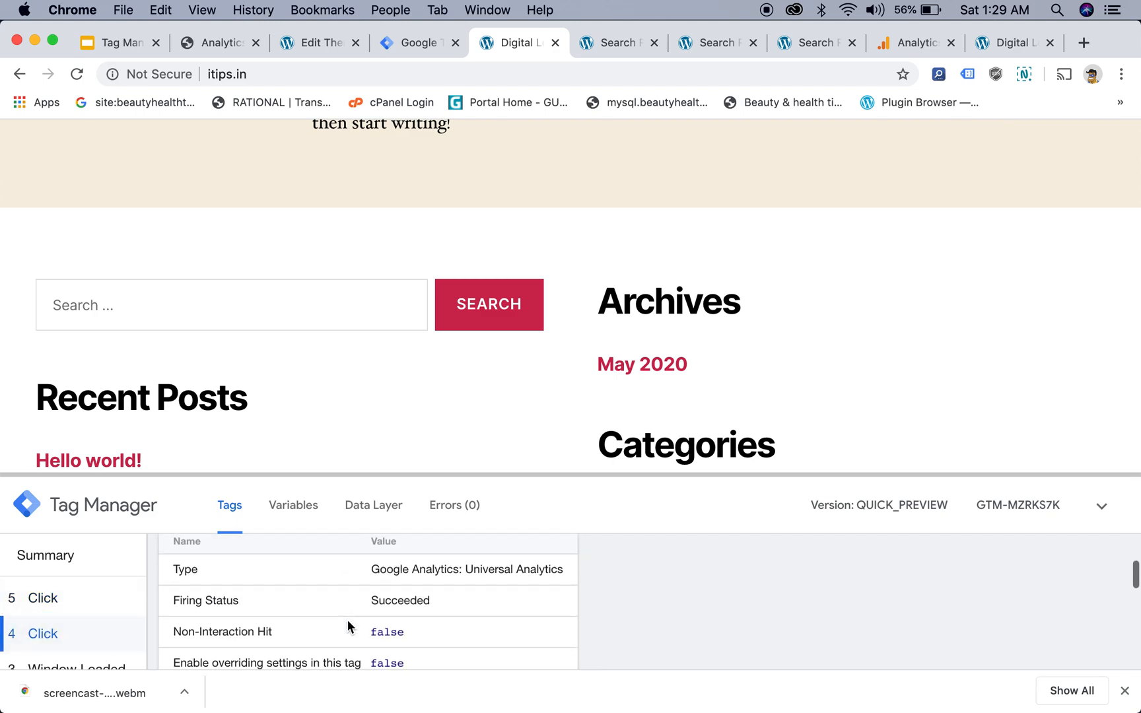
scroll(348, 622, "down", 1)
left_click_drag(562, 474, 562, 340)
scroll(414, 509, "down", 2)
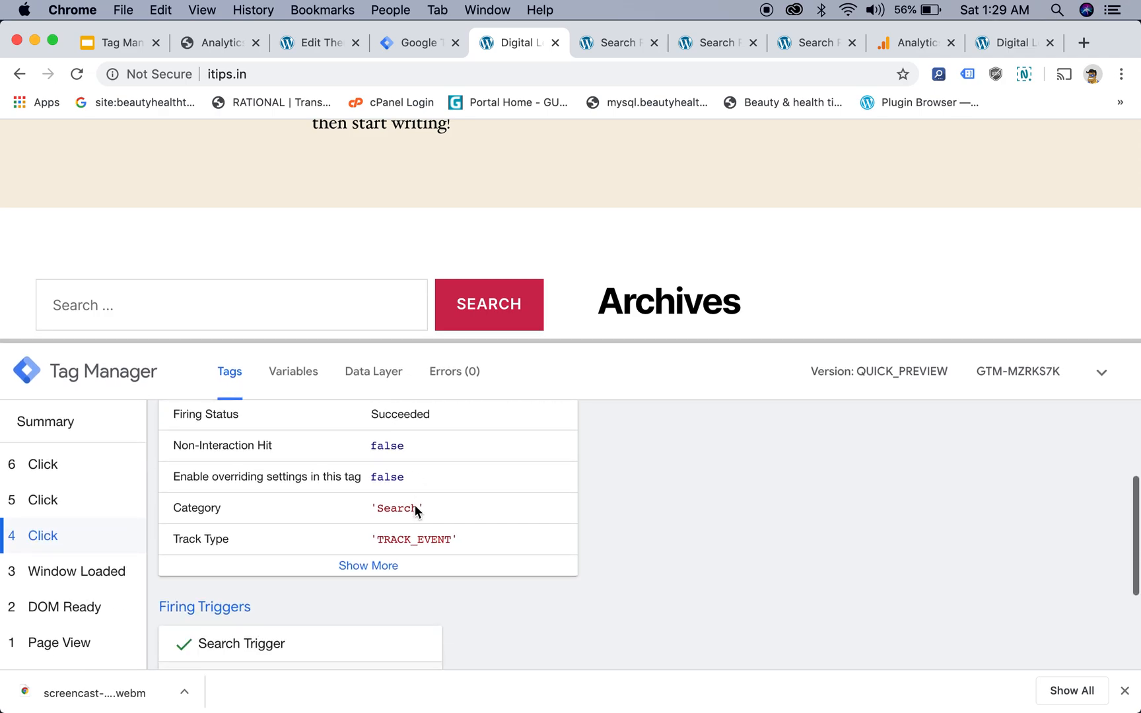
left_click(361, 555)
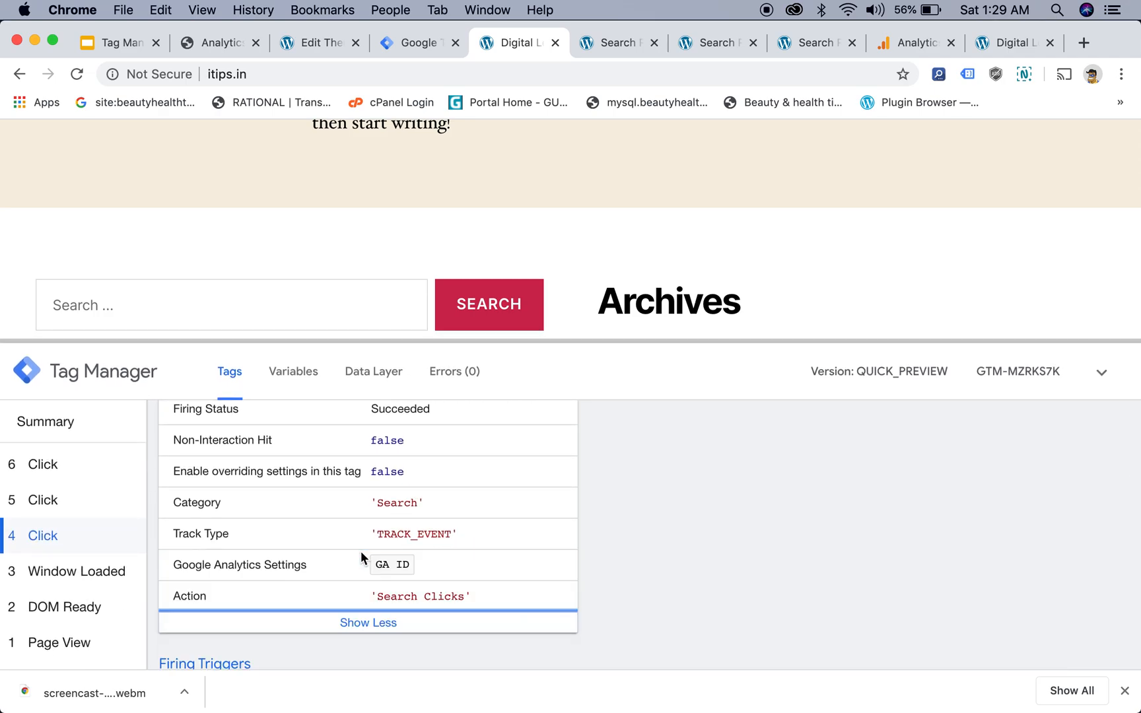
double_click(399, 503)
left_click_drag(389, 538, 420, 534)
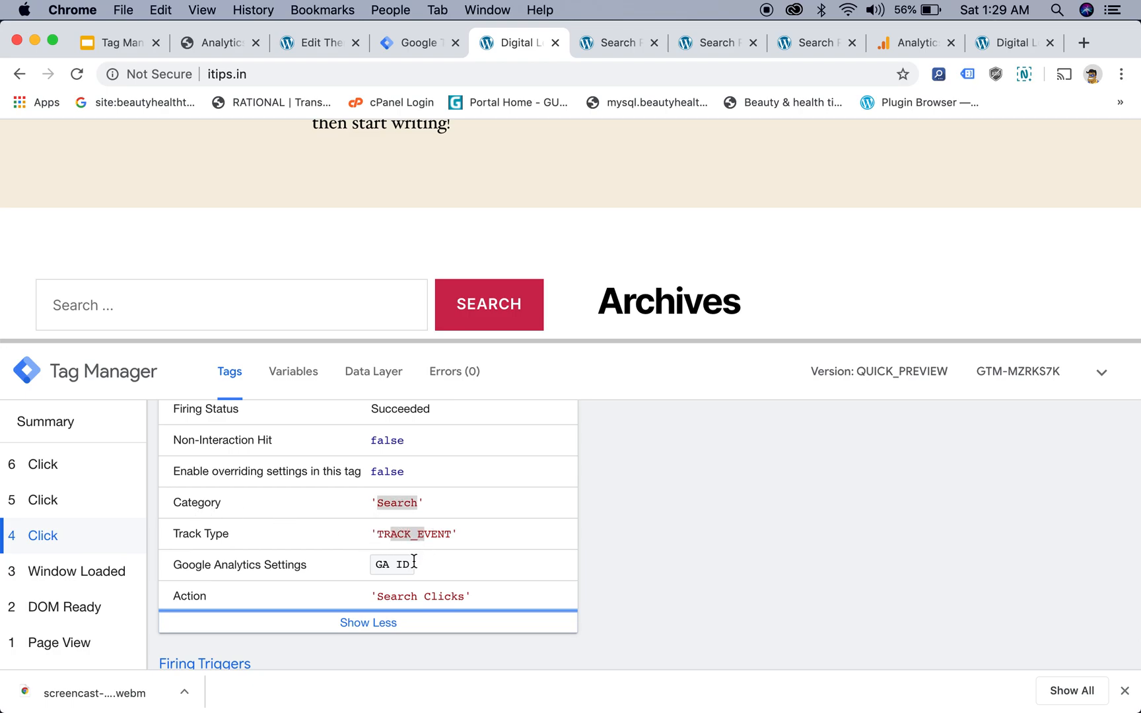
left_click_drag(375, 596, 466, 596)
left_click(409, 595)
double_click(390, 498)
triple_click(440, 587)
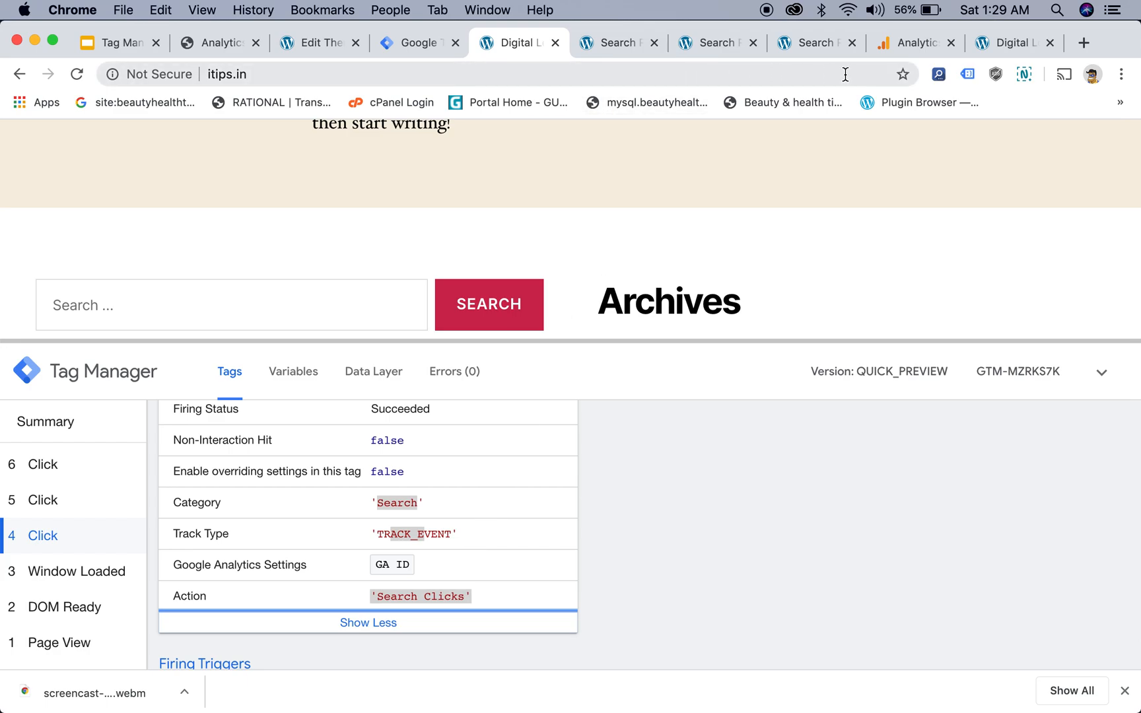
Submit the workspace changes in Tag Manager and publish them to Live as a version named "search event"
left_click(606, 44)
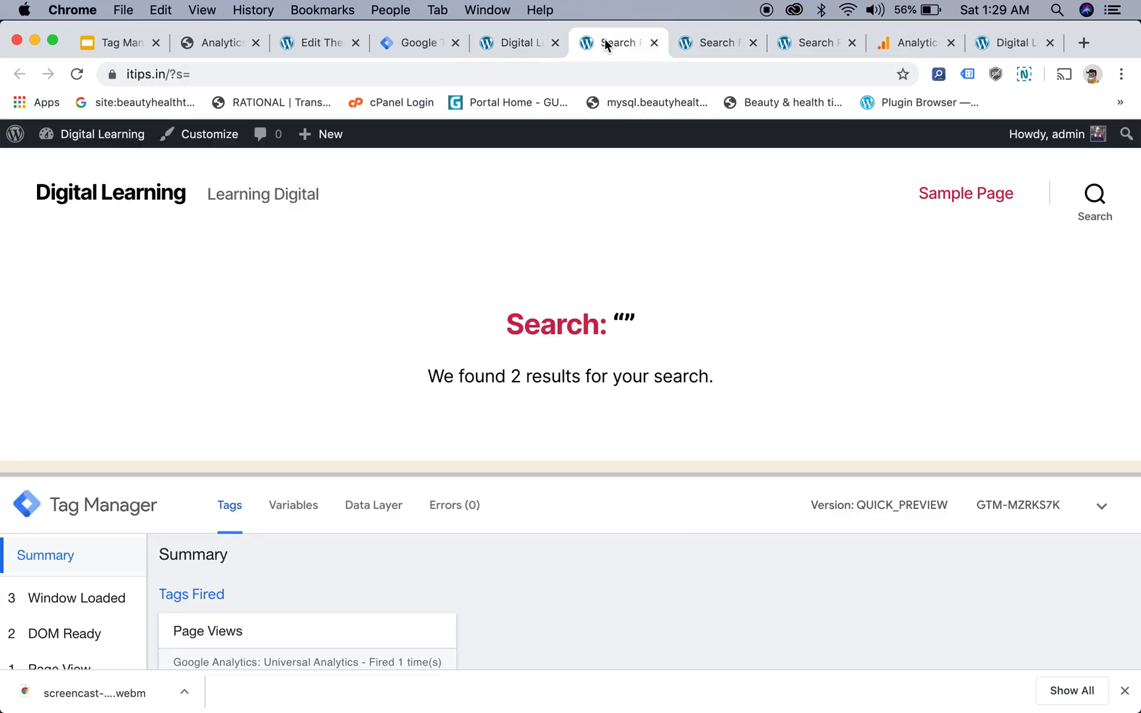
left_click(416, 44)
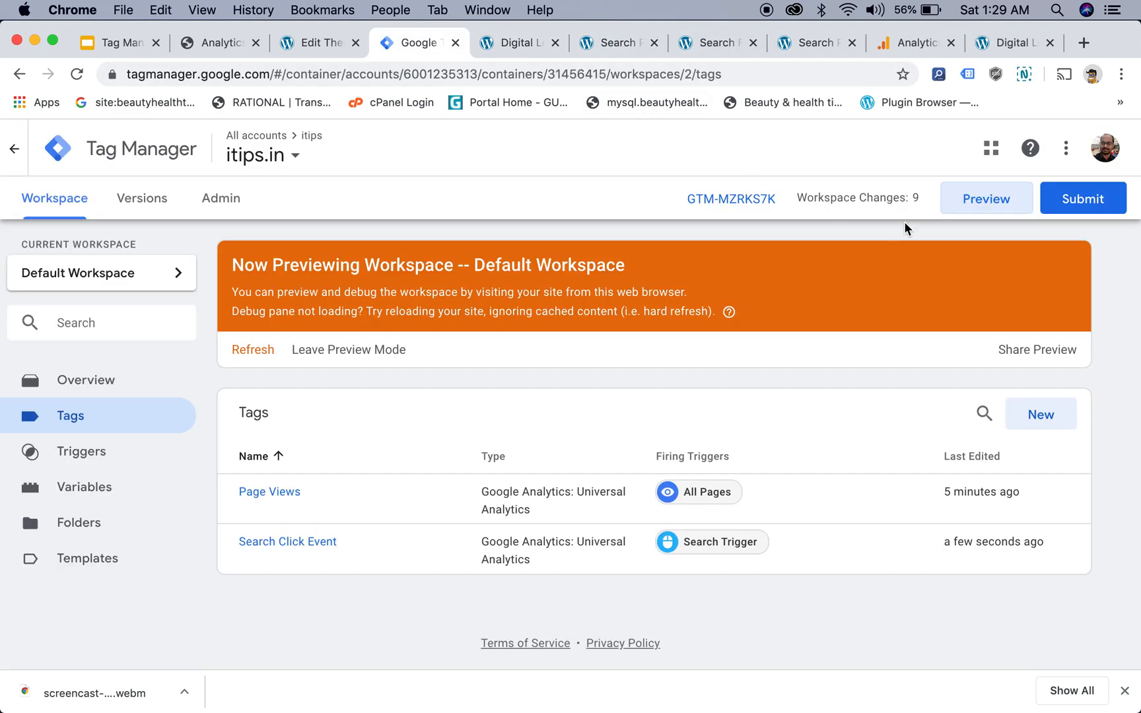
left_click(1083, 198)
left_click(386, 348)
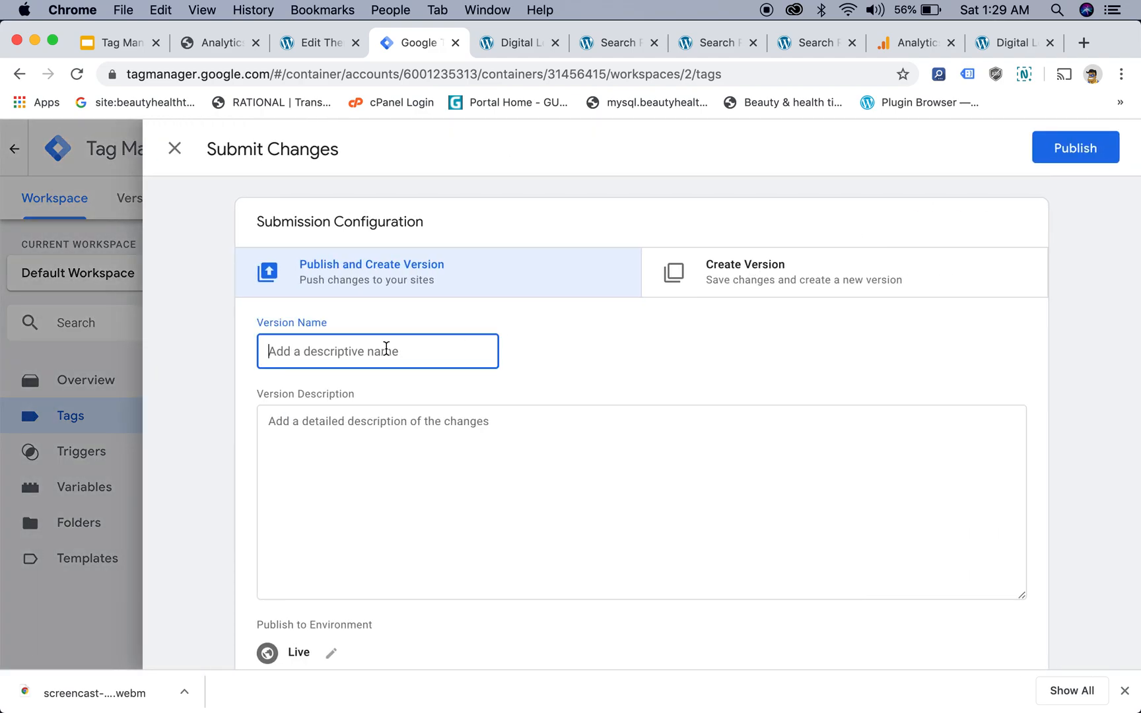
type("search event")
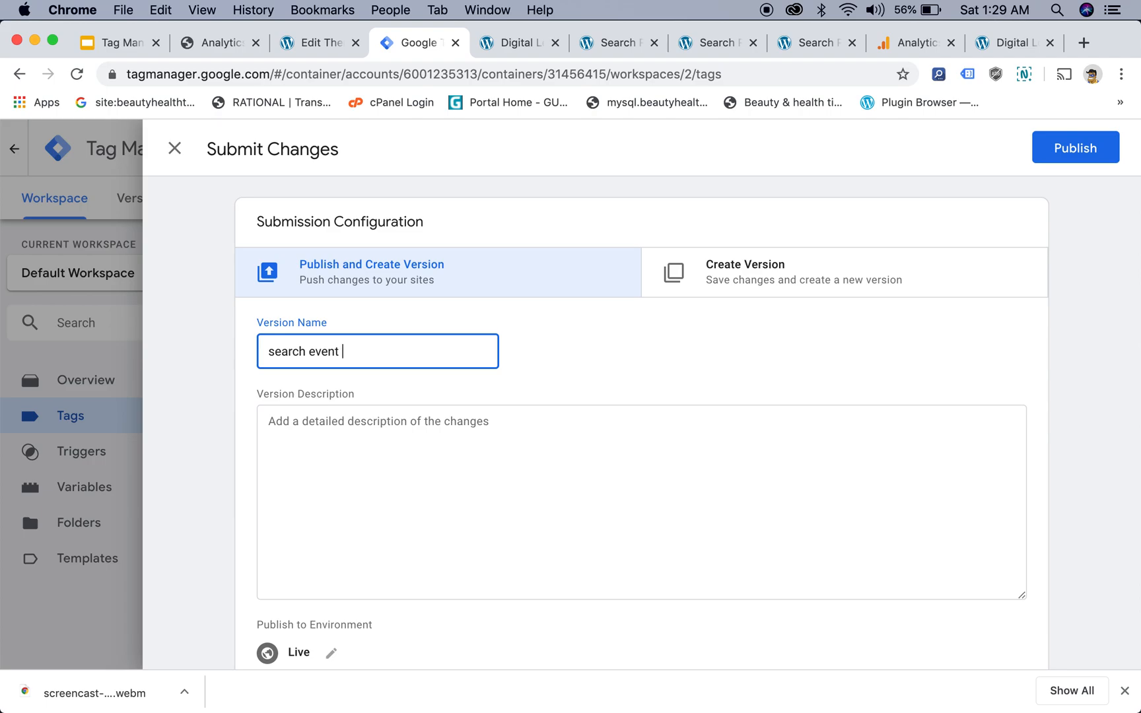
left_click(1085, 153)
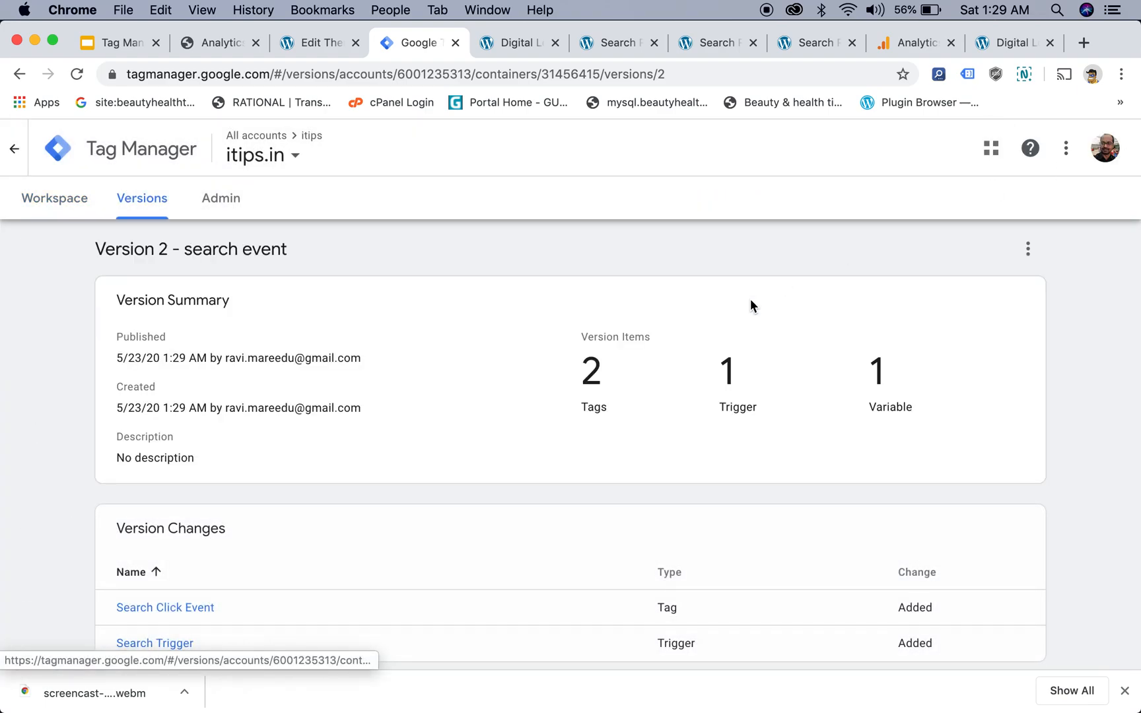
Reload the live itips.in page and close the leftover search results tabs and the duplicate site tab
left_click(522, 44)
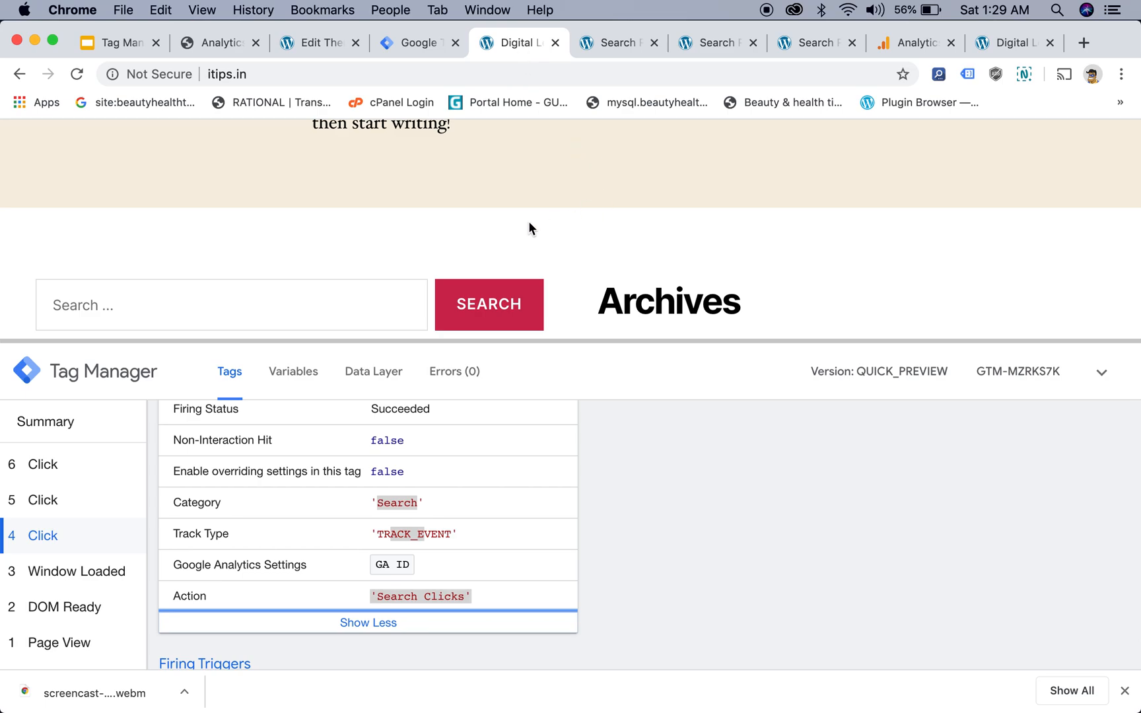
key("super+r")
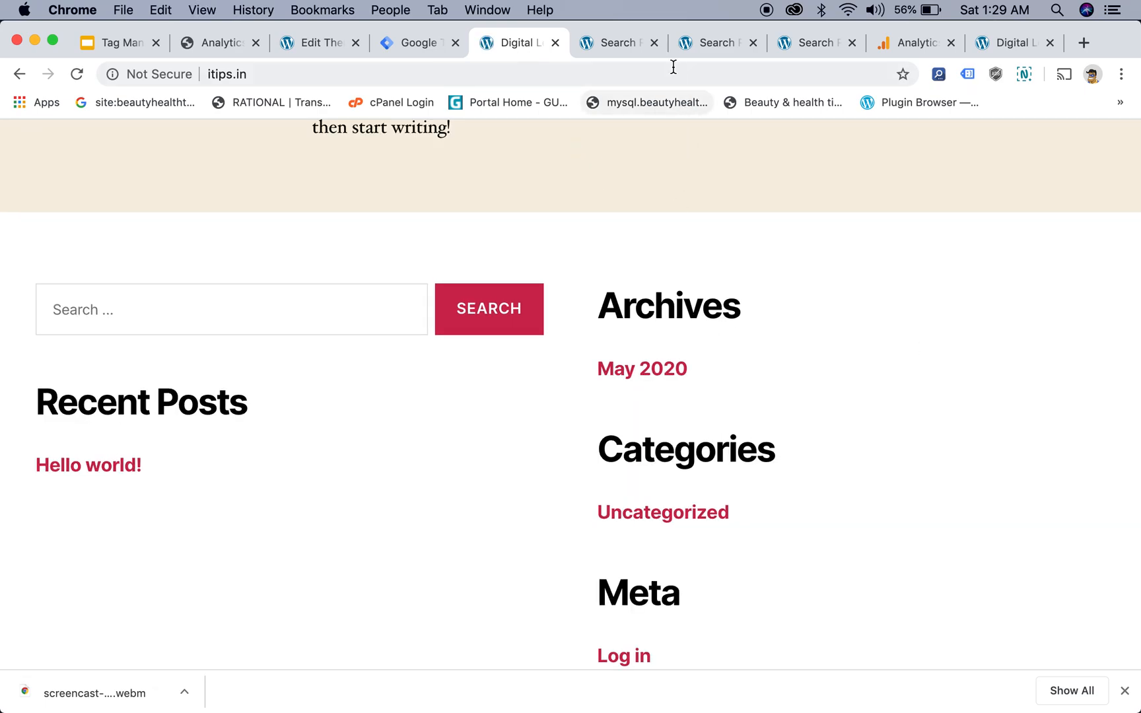
left_click(654, 43)
left_click(656, 44)
left_click(657, 45)
left_click(730, 52)
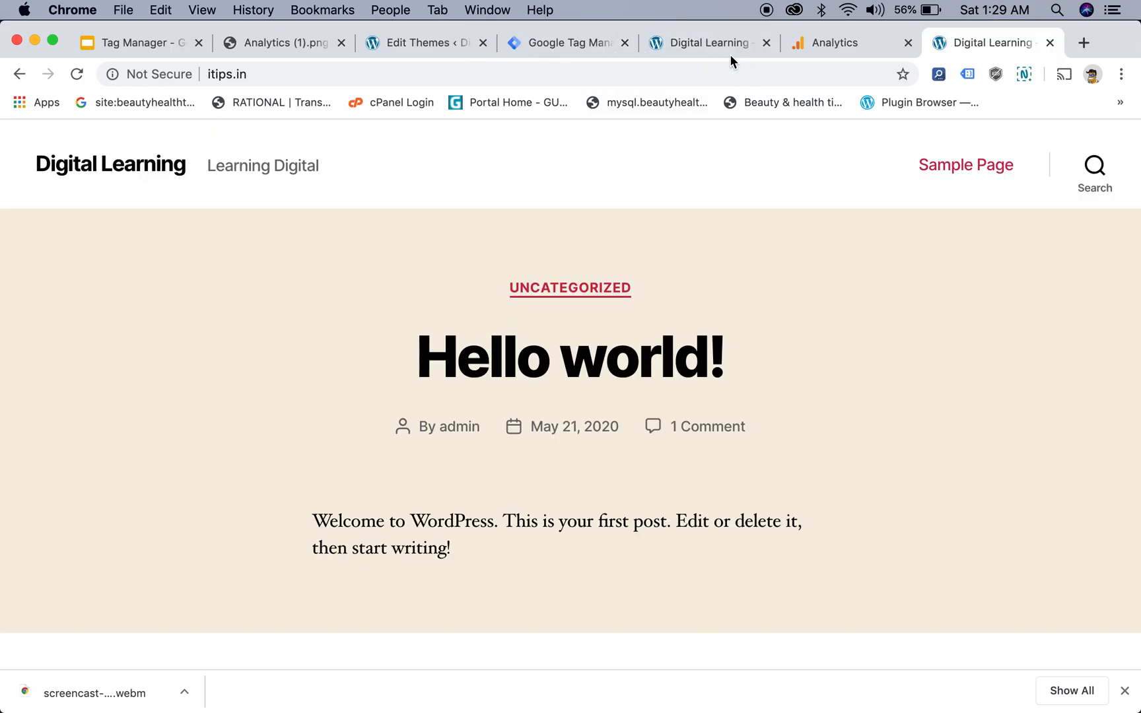
left_click(1050, 42)
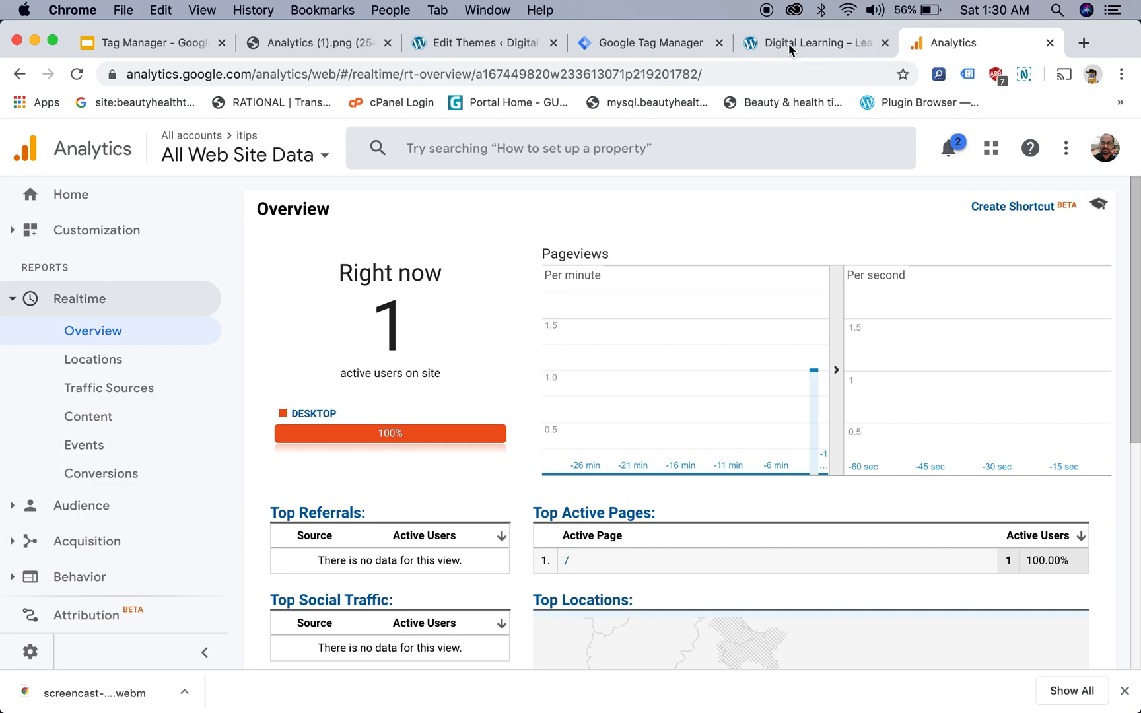
Run an empty search with the Search button on the live itips.in page, opening the results in a new tab
left_click(789, 43)
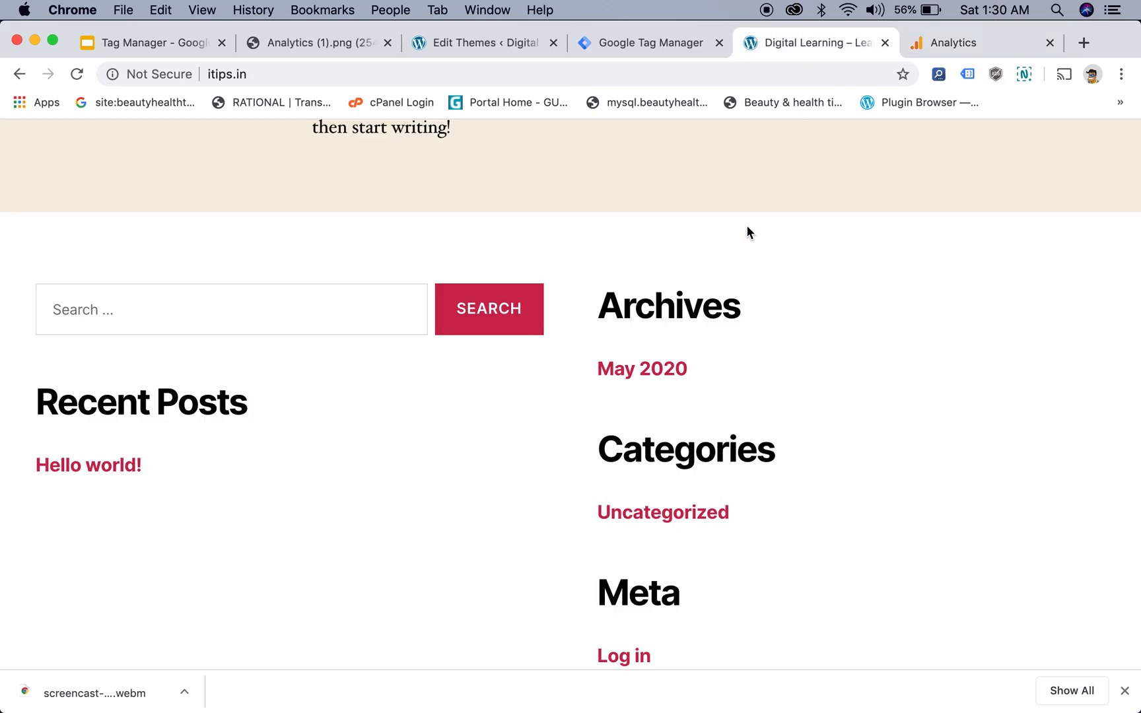
left_click(474, 314, "super")
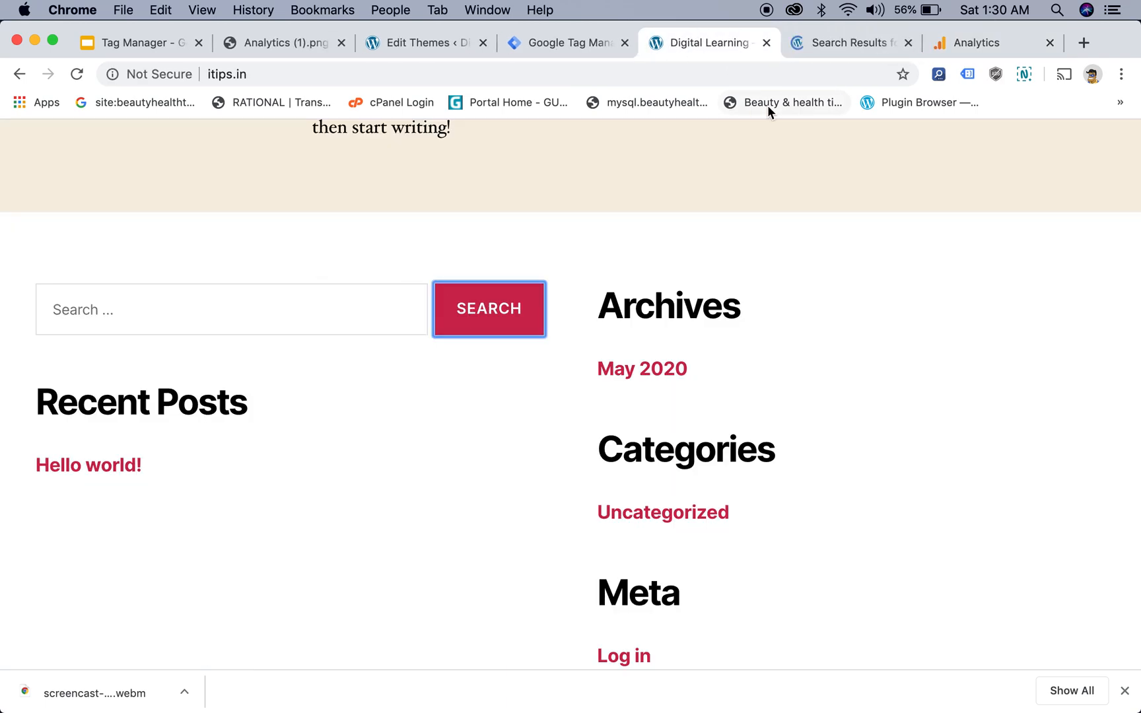
left_click(840, 41)
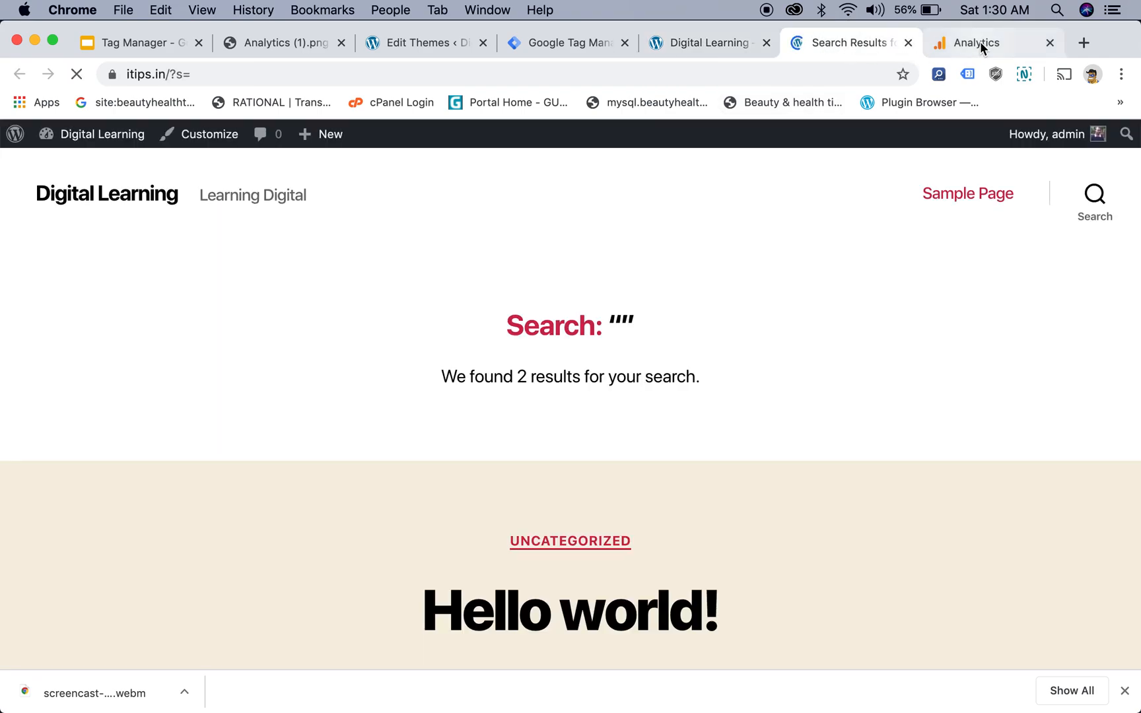
Switch to Analytics and check the realtime overview and realtime Events report for the search event's category and action
left_click(980, 41)
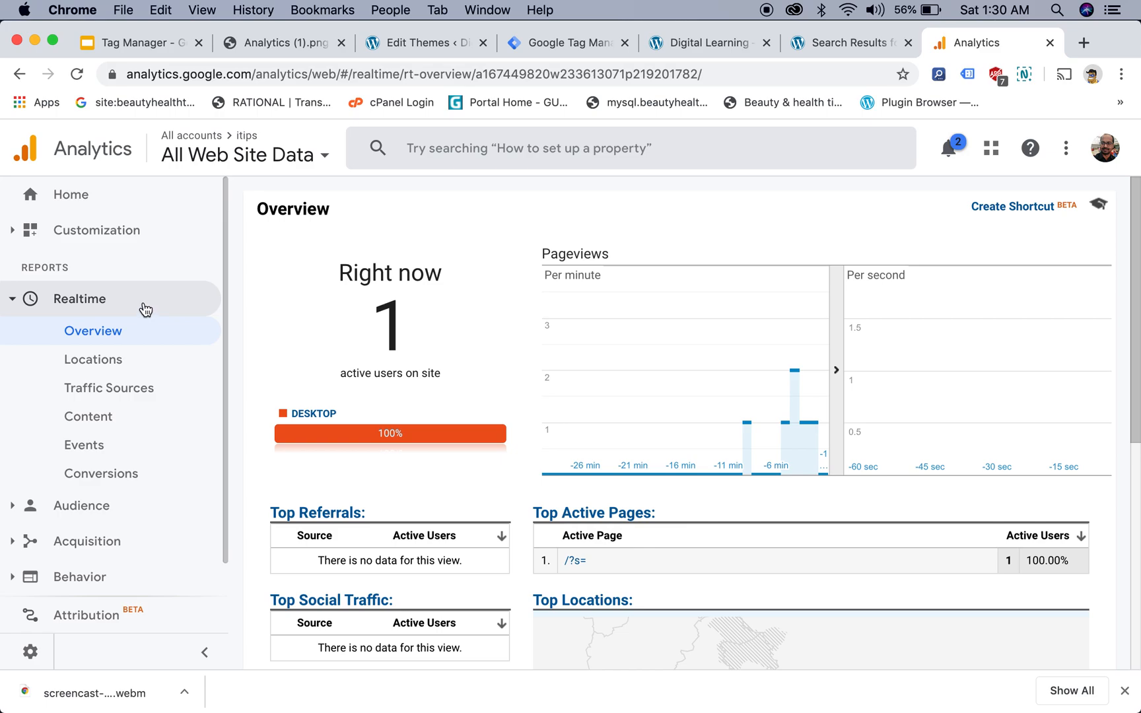
scroll(406, 423, "down", 2)
scroll(422, 426, "down", 5)
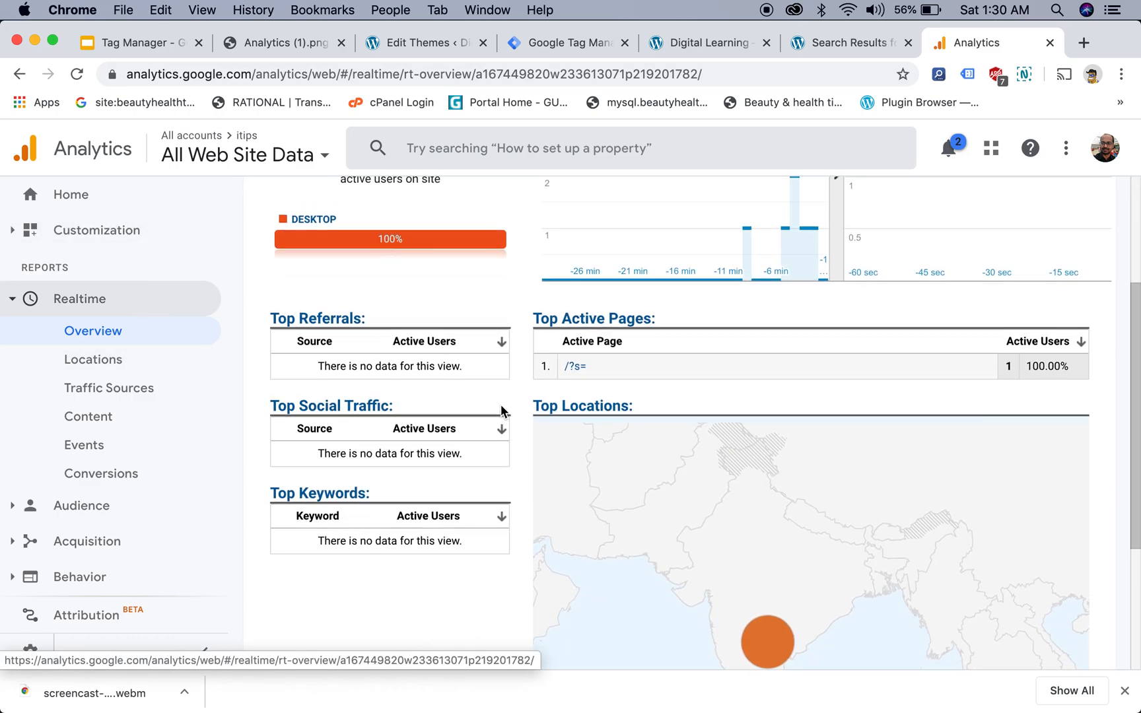
left_click(97, 447)
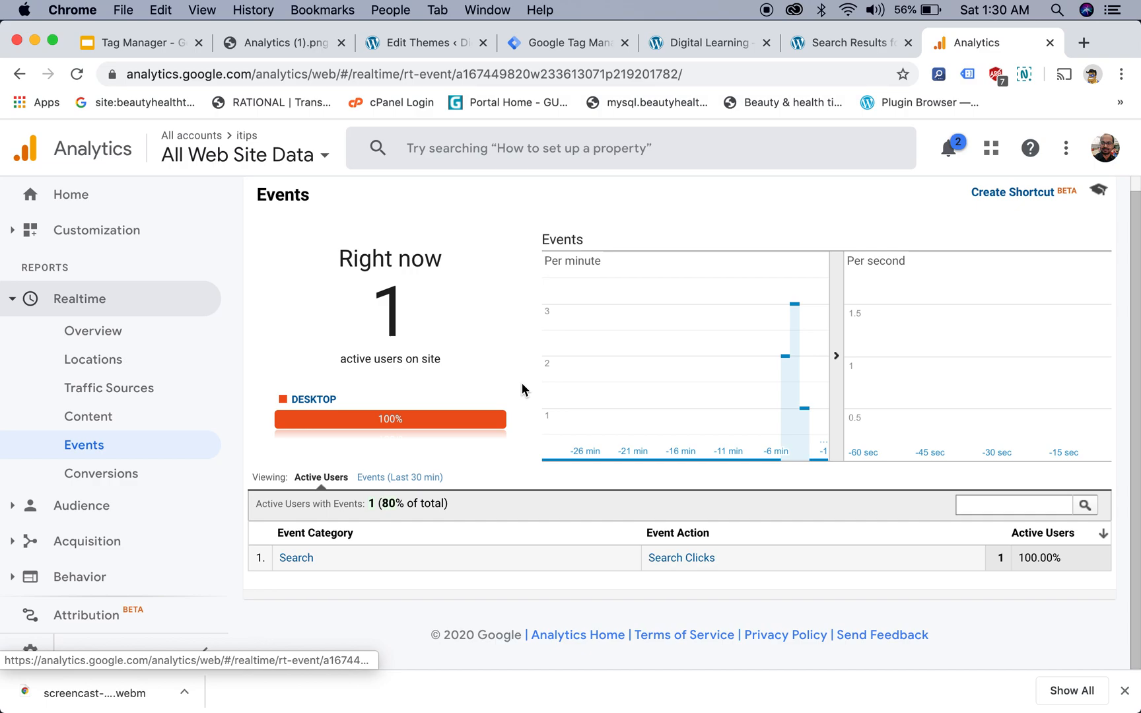
left_click_drag(298, 538, 336, 537)
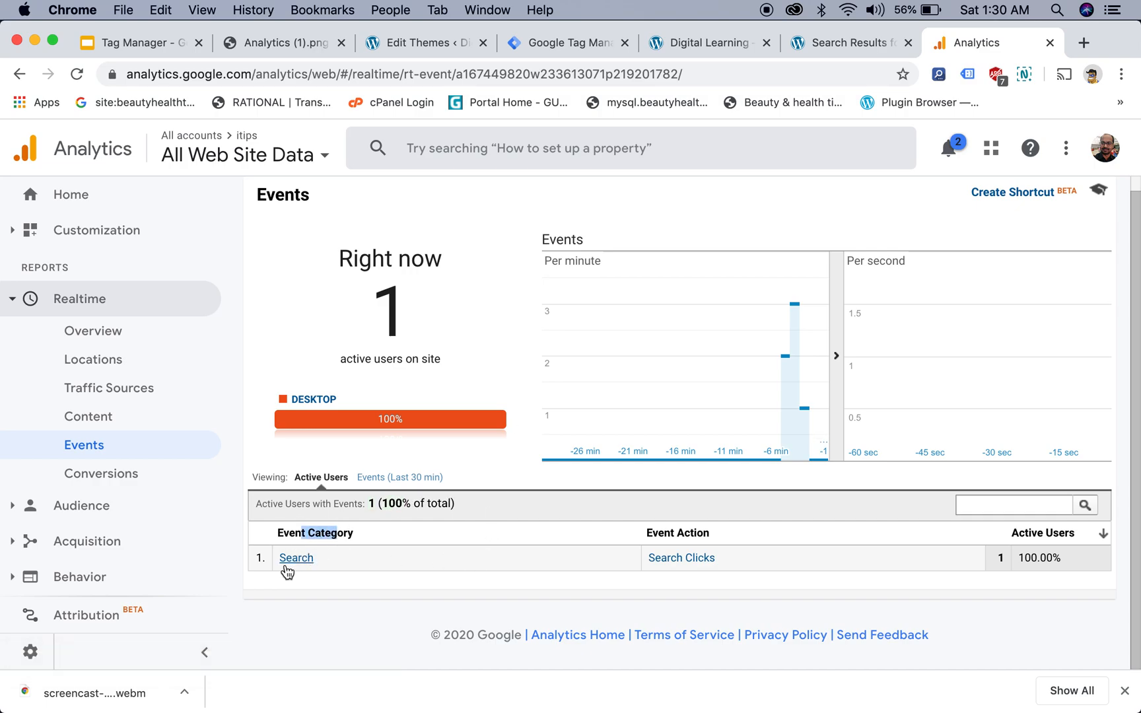
left_click_drag(689, 536, 682, 538)
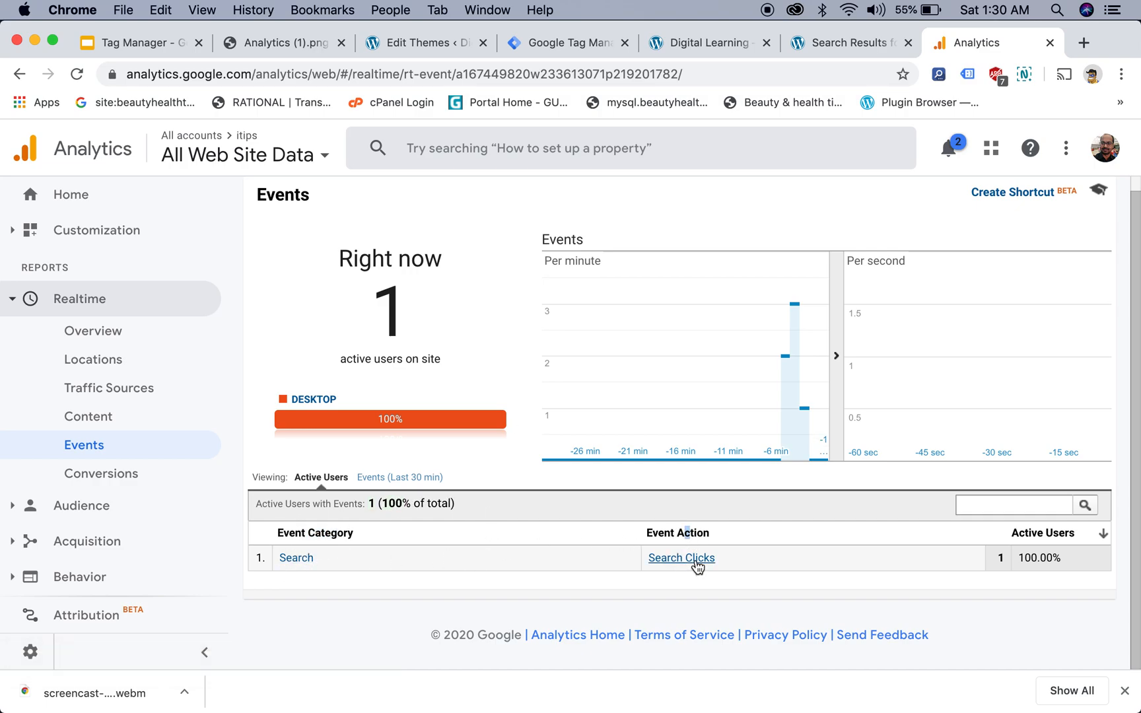
Examine the Events Overview report under Behavior, with the top events listed by Event Action
left_click(178, 307)
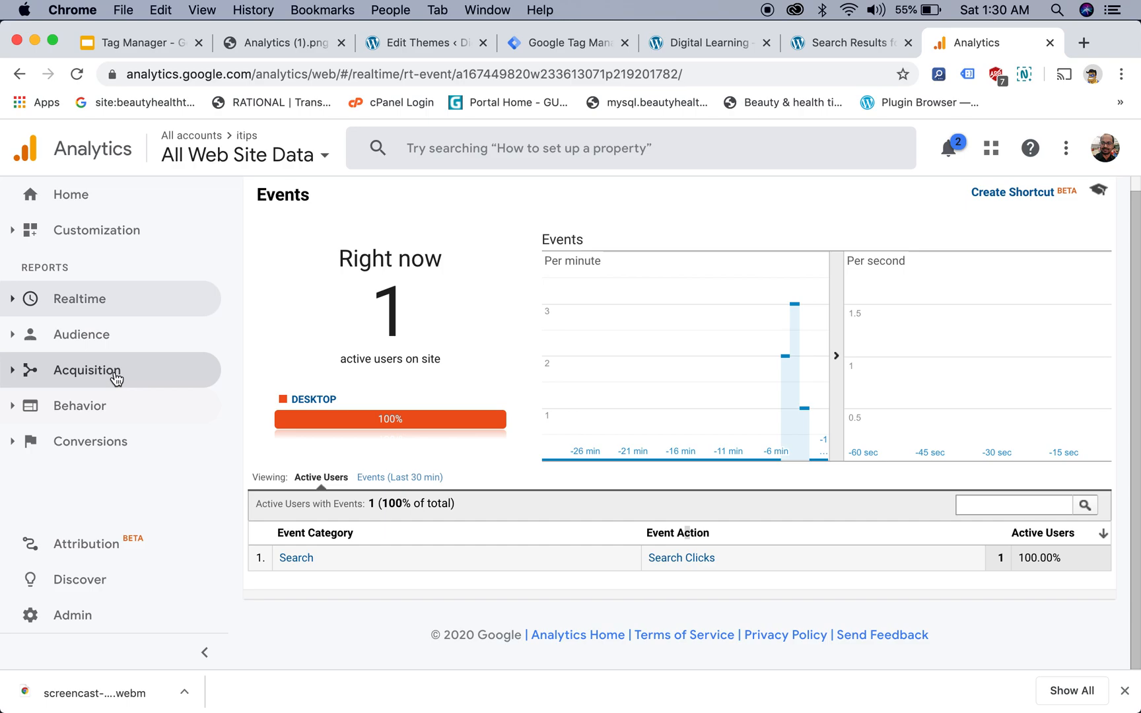
left_click(92, 413)
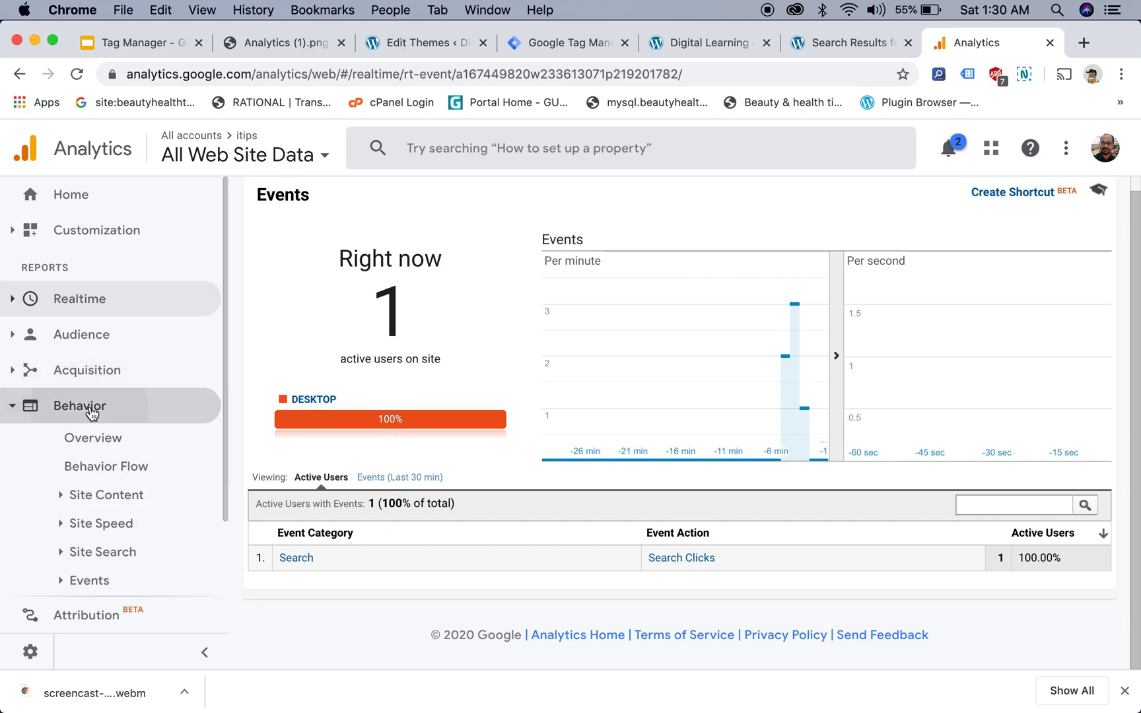
left_click(102, 530)
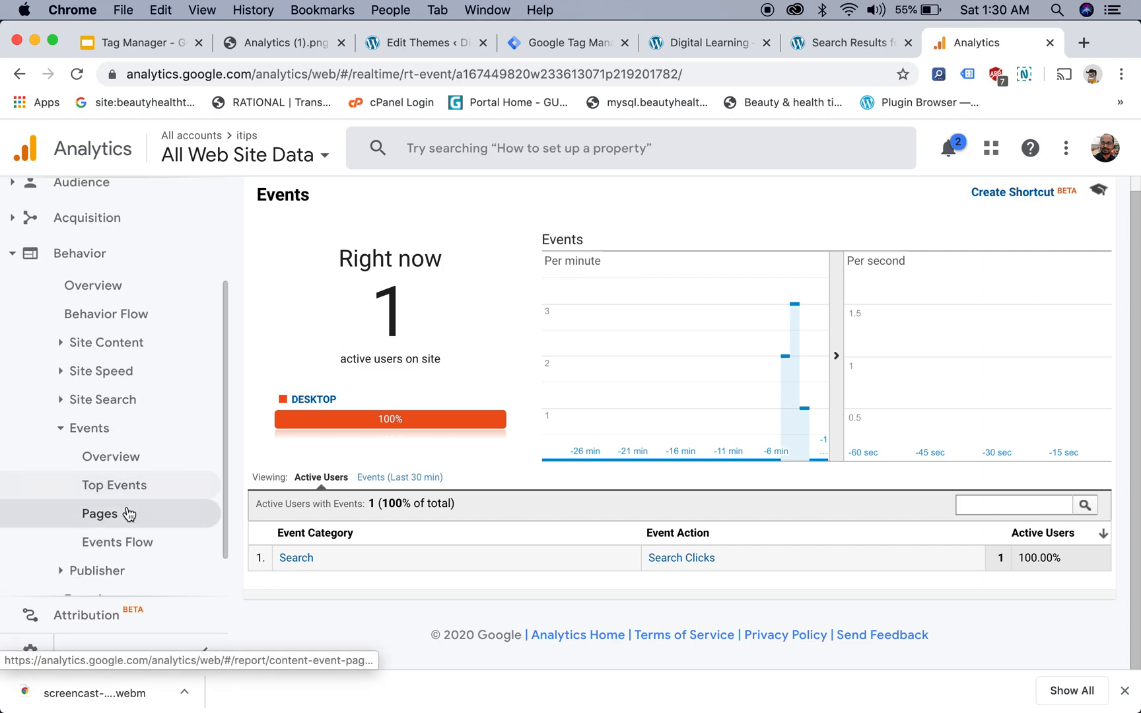
left_click(125, 462)
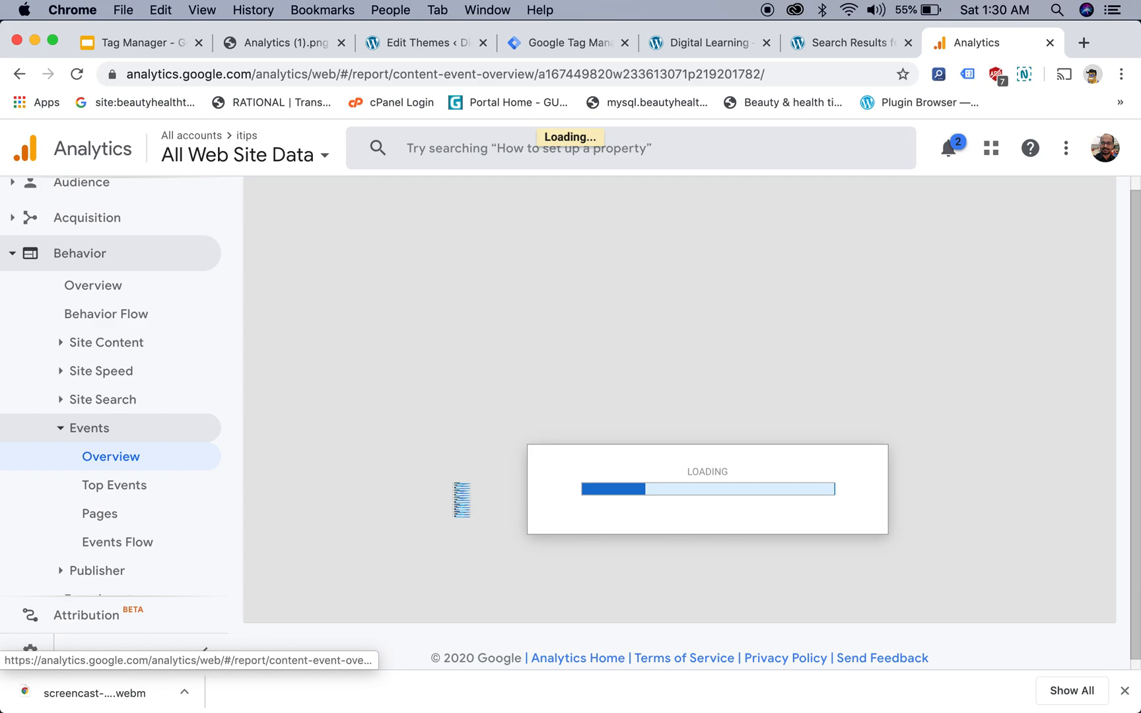
scroll(532, 507, "down", 5)
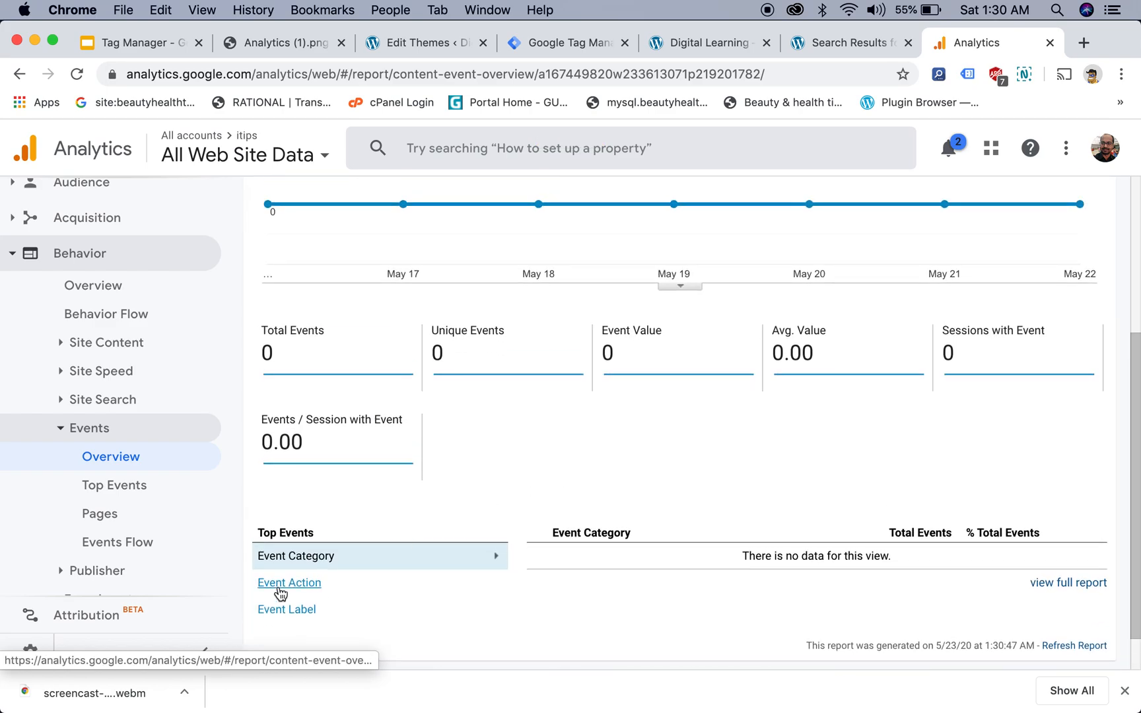
left_click(279, 585)
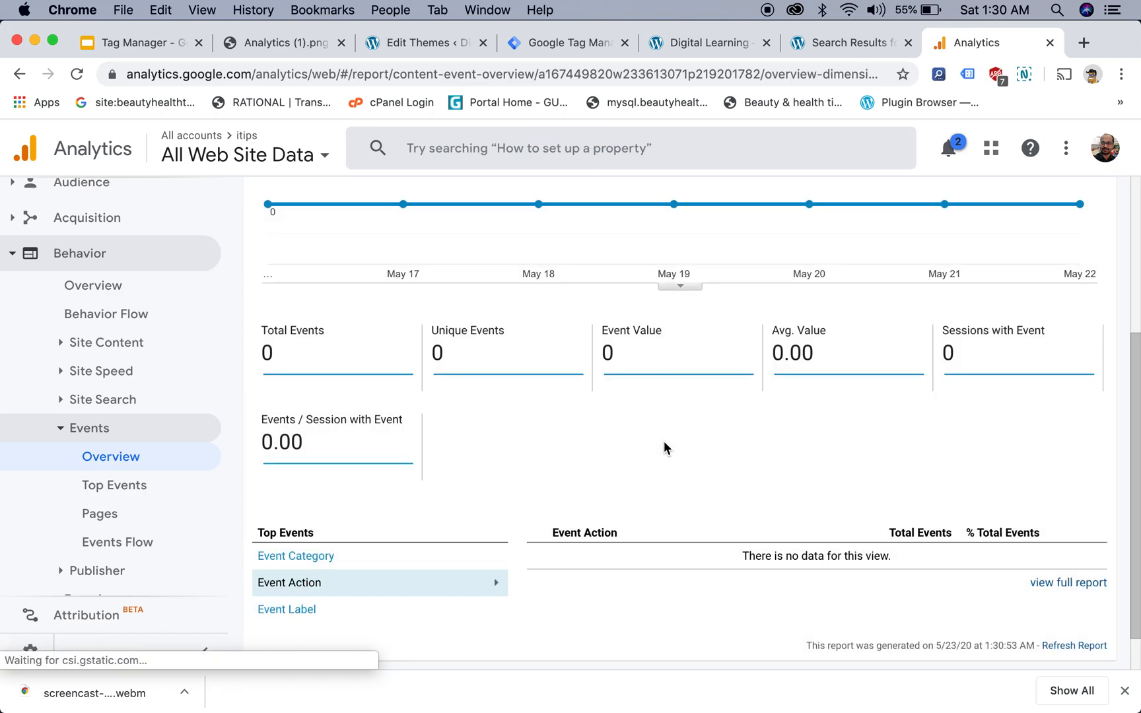
scroll(549, 467, "down", 1)
scroll(550, 467, "up", 3)
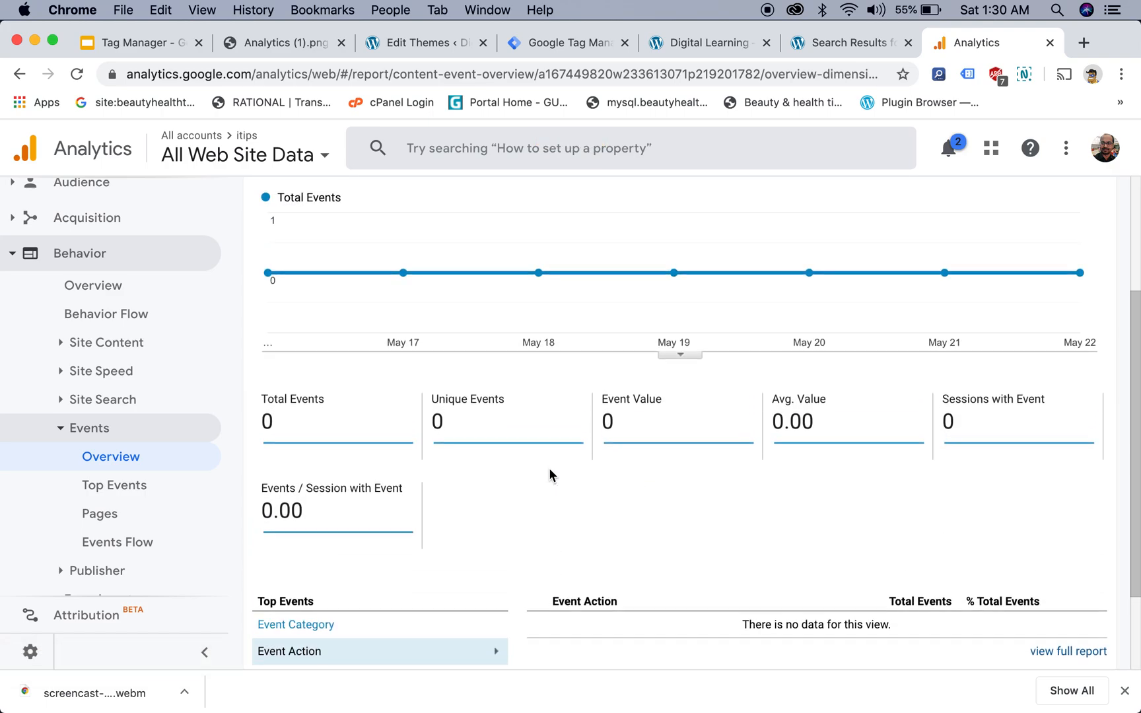
scroll(550, 475, "up", 1)
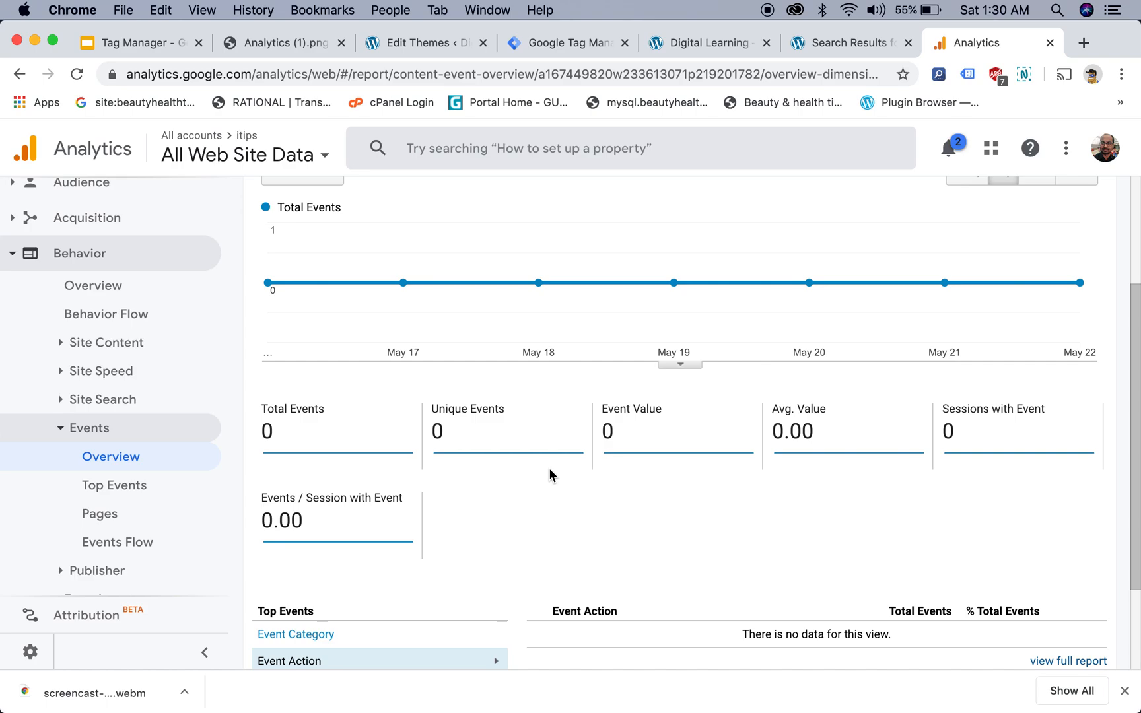
scroll(549, 470, "up", 5)
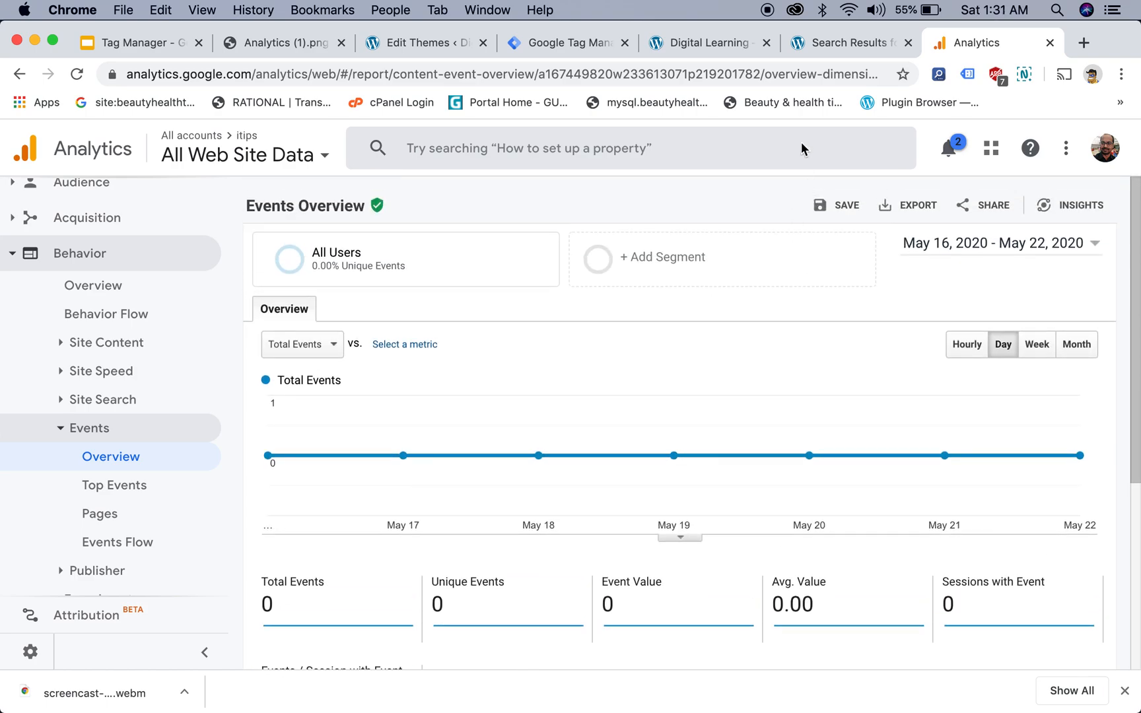
left_click(849, 48)
left_click(709, 42)
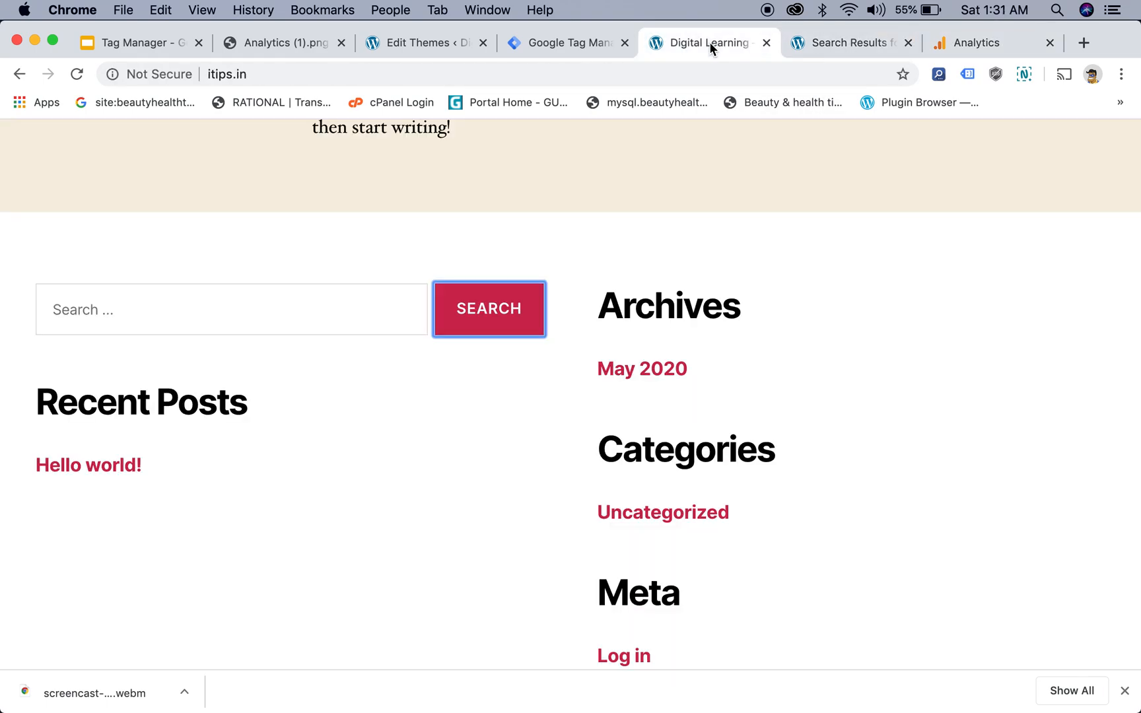
left_click(836, 41)
left_click(706, 41)
left_click(565, 43)
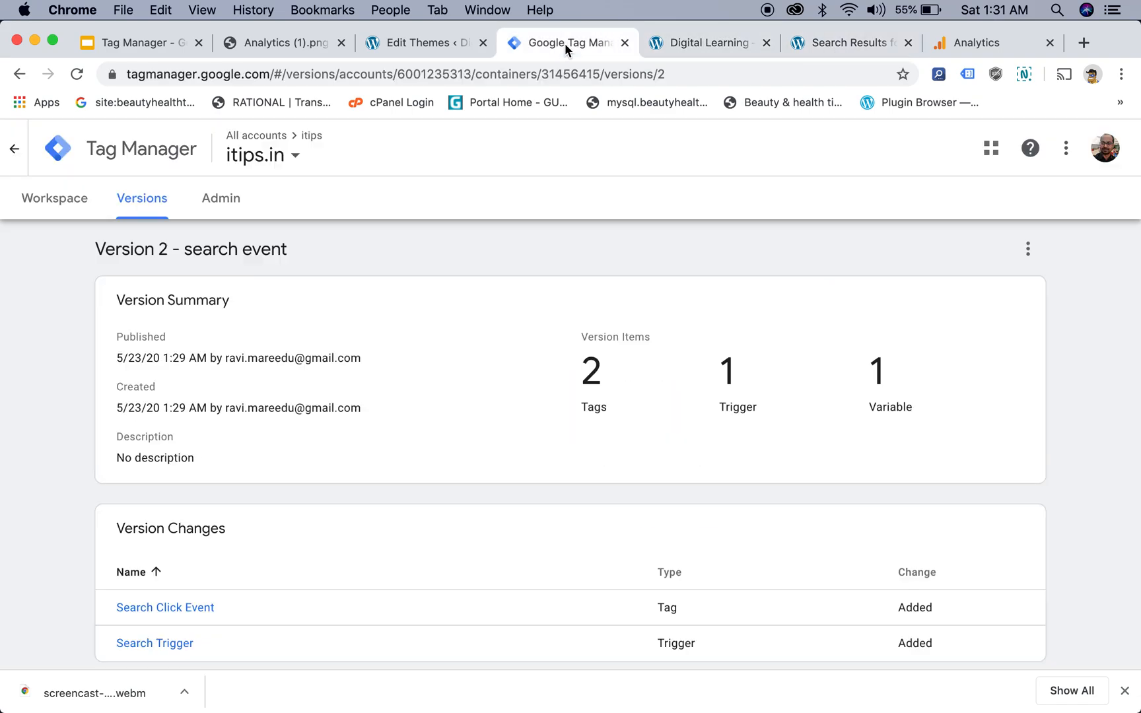
left_click(1022, 56)
left_click(866, 47)
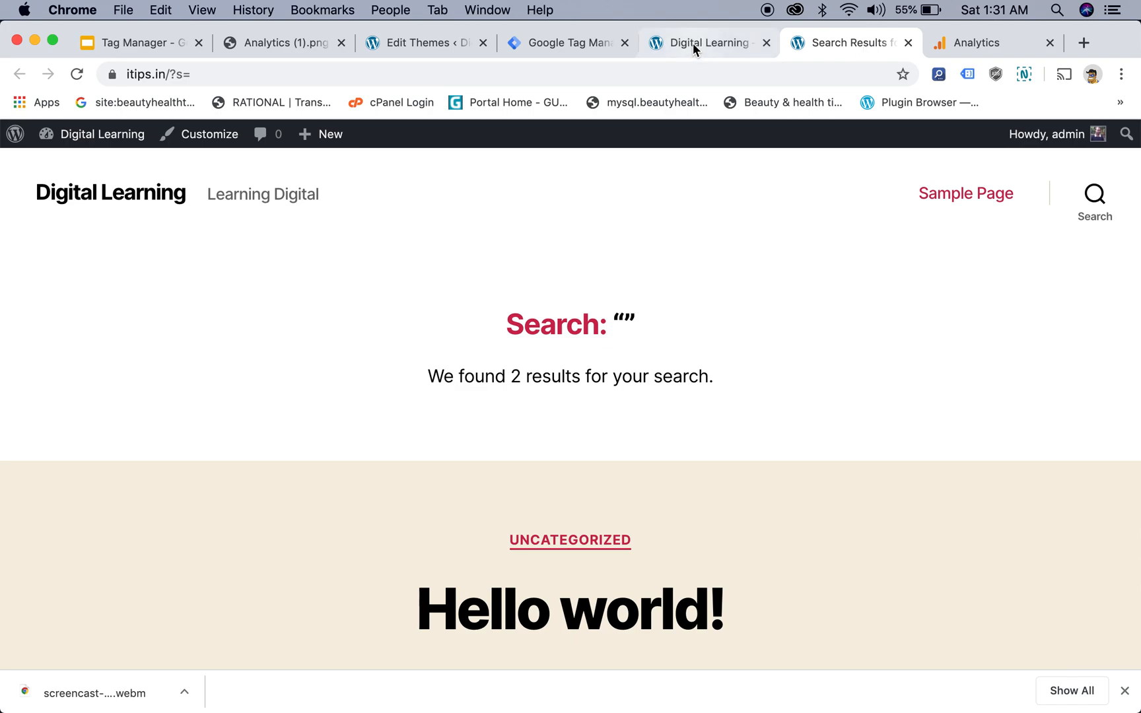
left_click(695, 48)
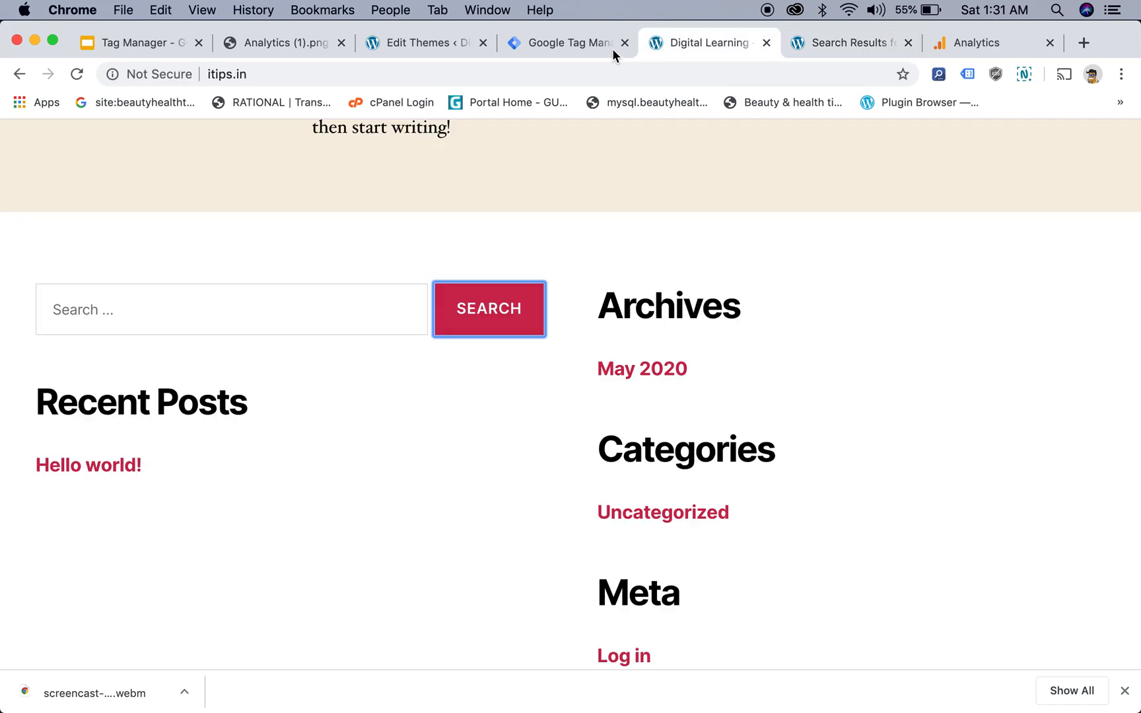
left_click(570, 41)
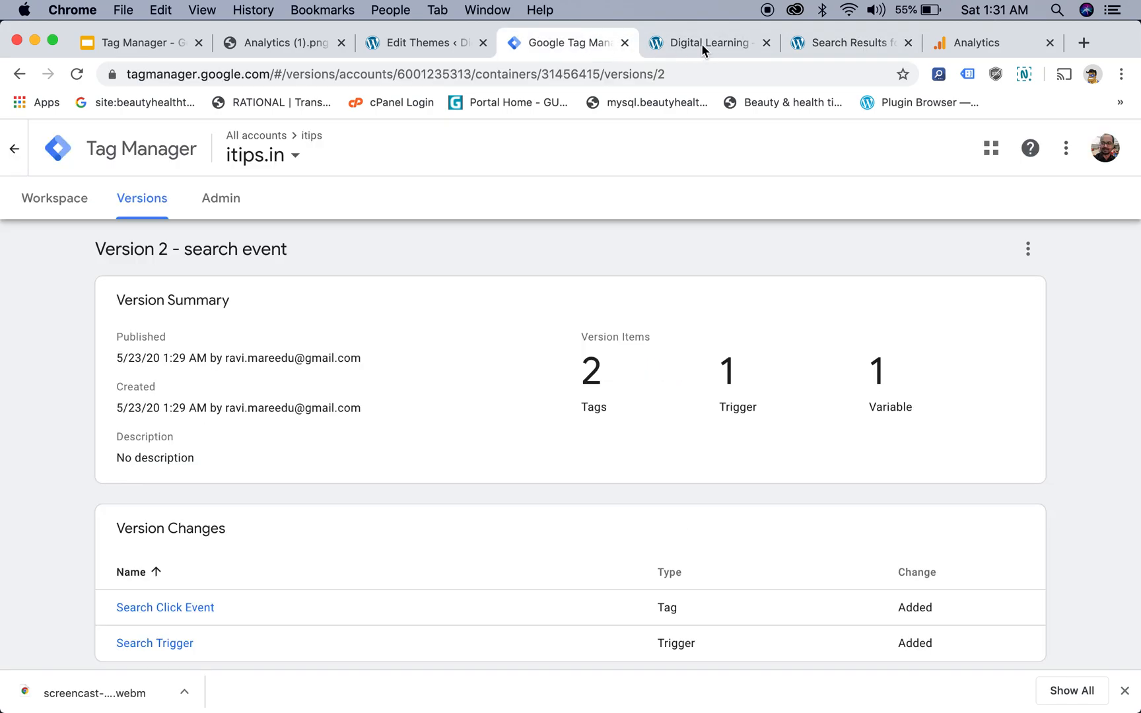
left_click(705, 43)
left_click(570, 41)
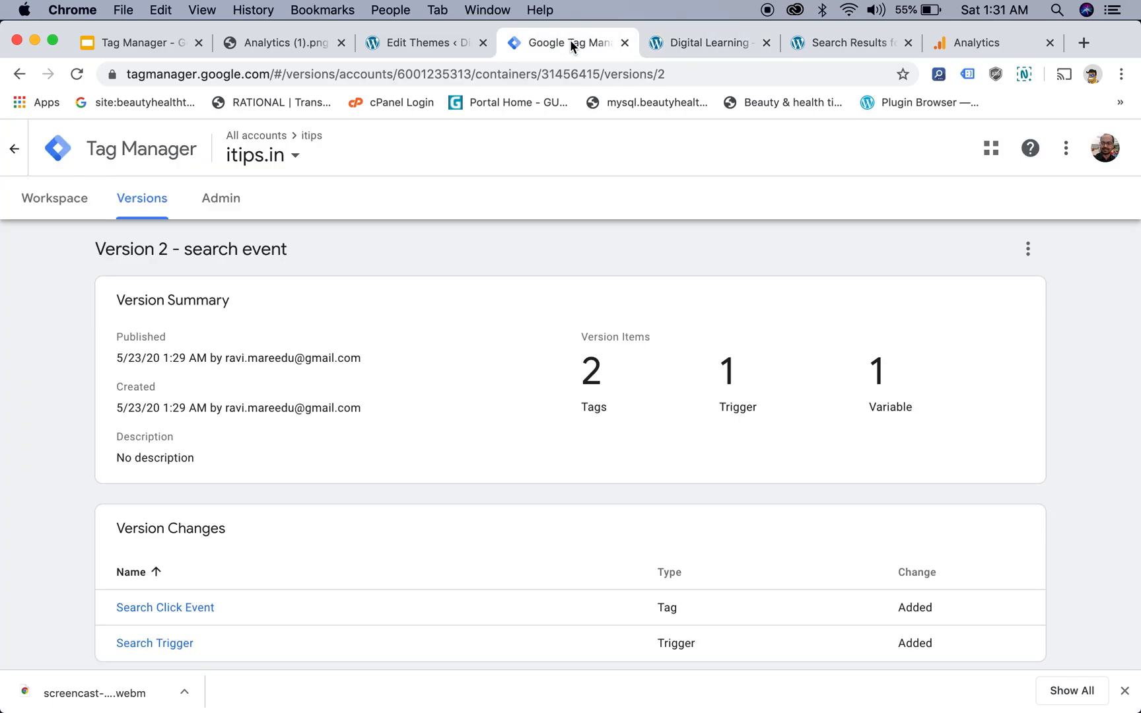